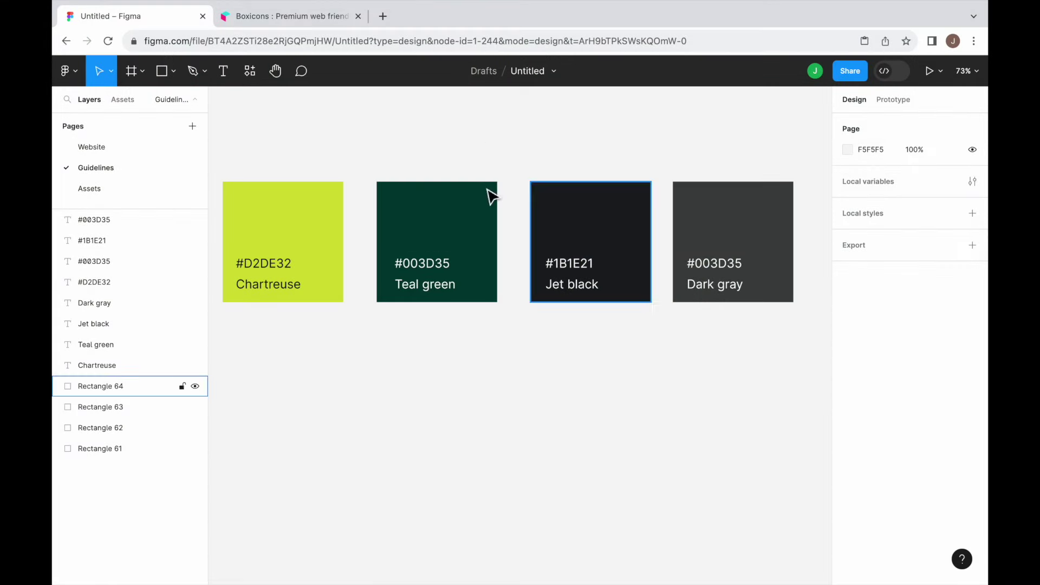
Save the Chartreuse guideline swatch as a local colour style named Chartreuse
scroll(585, 210, down, 1)
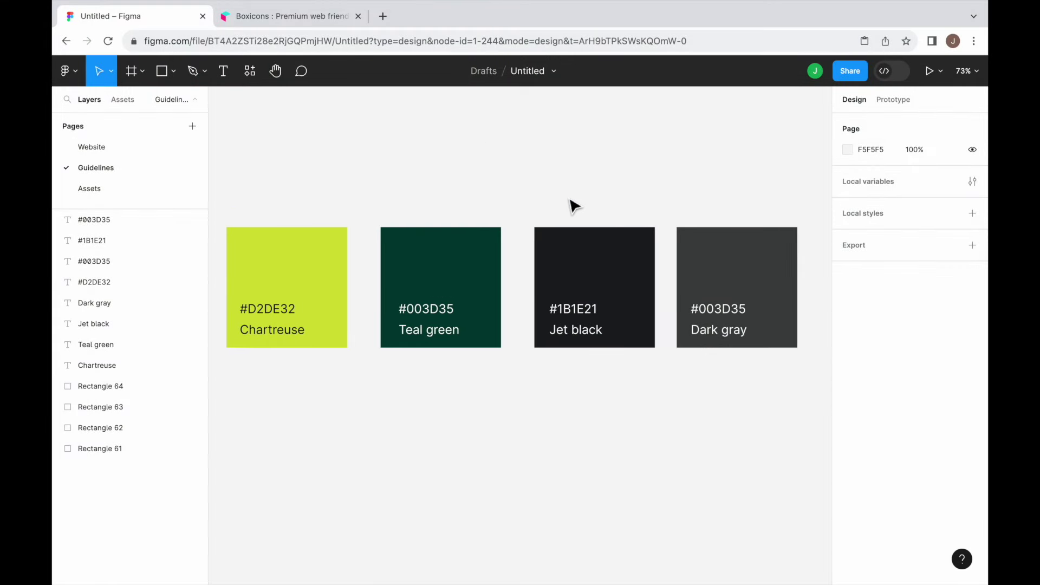
click(108, 188)
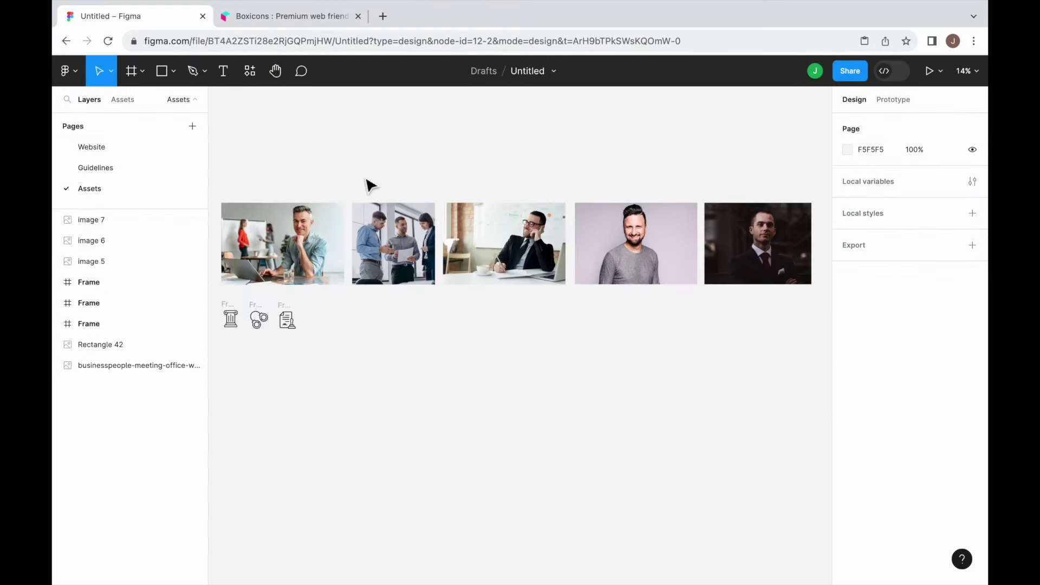
click(130, 168)
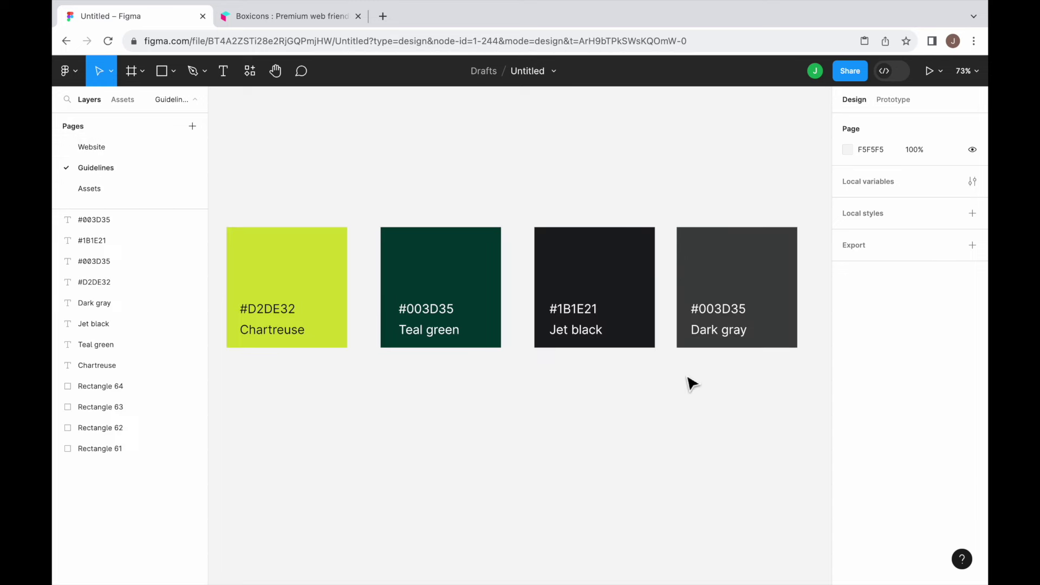
double_click(313, 242)
click(952, 302)
click(709, 359)
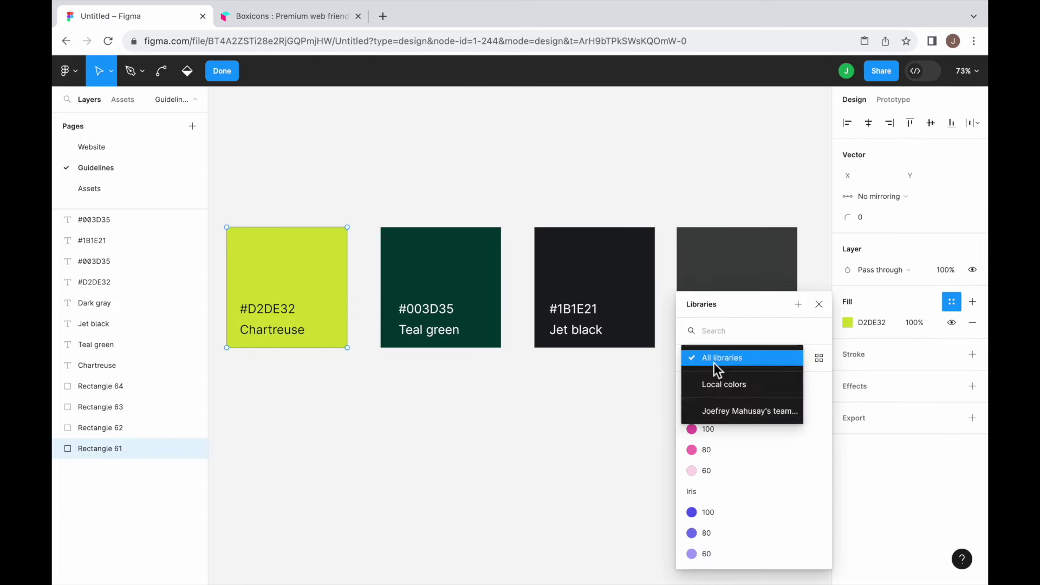
click(717, 380)
click(799, 304)
text(Chartreuse)
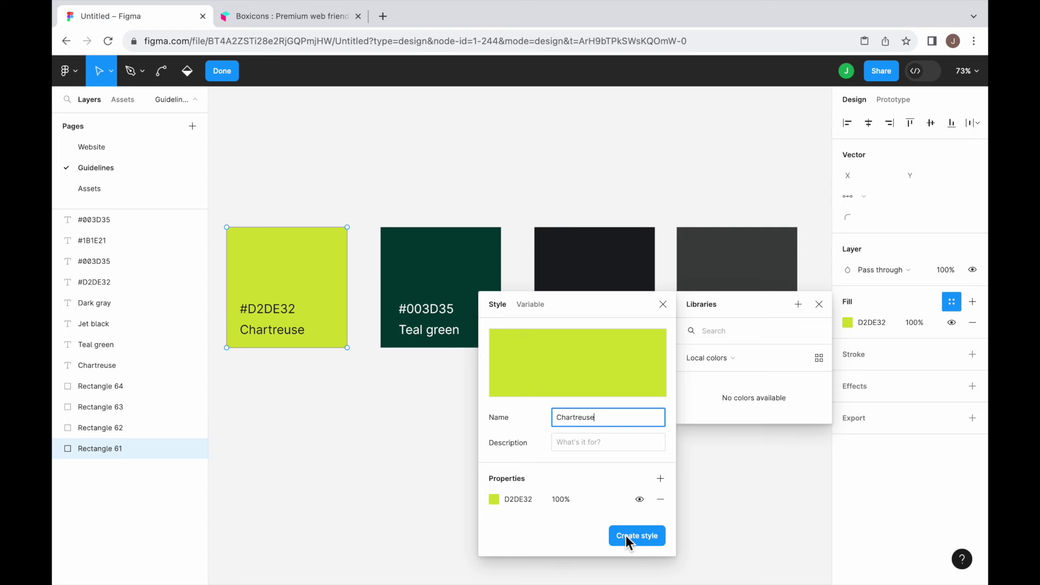
click(627, 536)
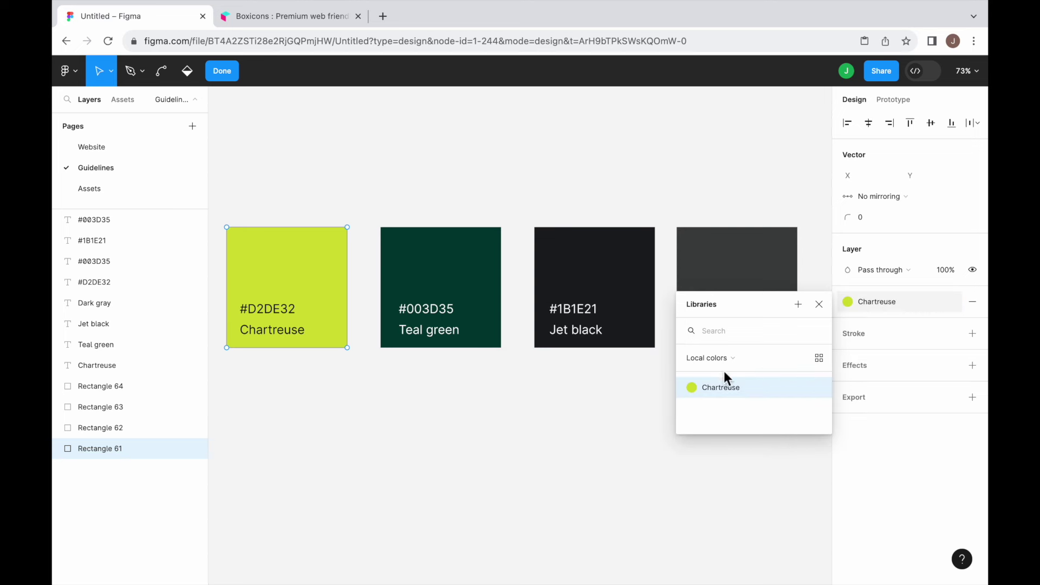
Save the Teal green swatch as a local colour style named Teal green
click(484, 256)
click(952, 282)
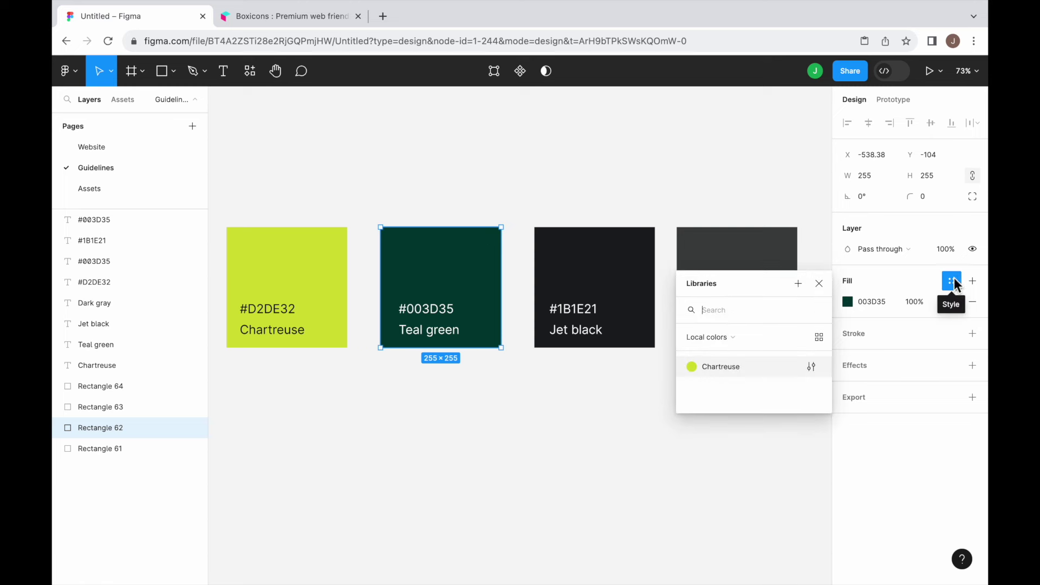
click(798, 283)
text(Teal green)
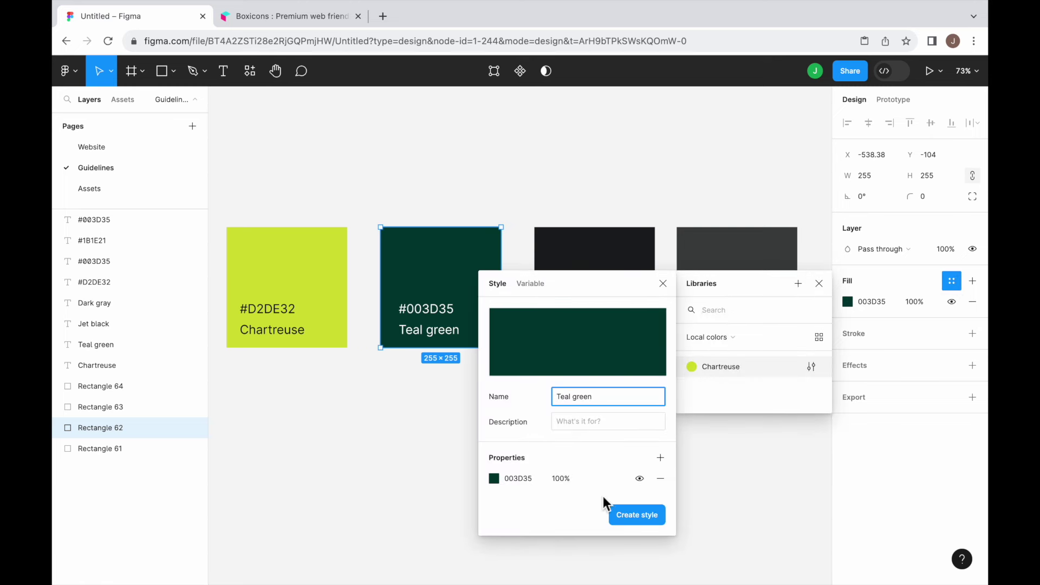
click(637, 515)
Save the Jet black swatch as a local colour style named Jet black
click(634, 304)
click(953, 281)
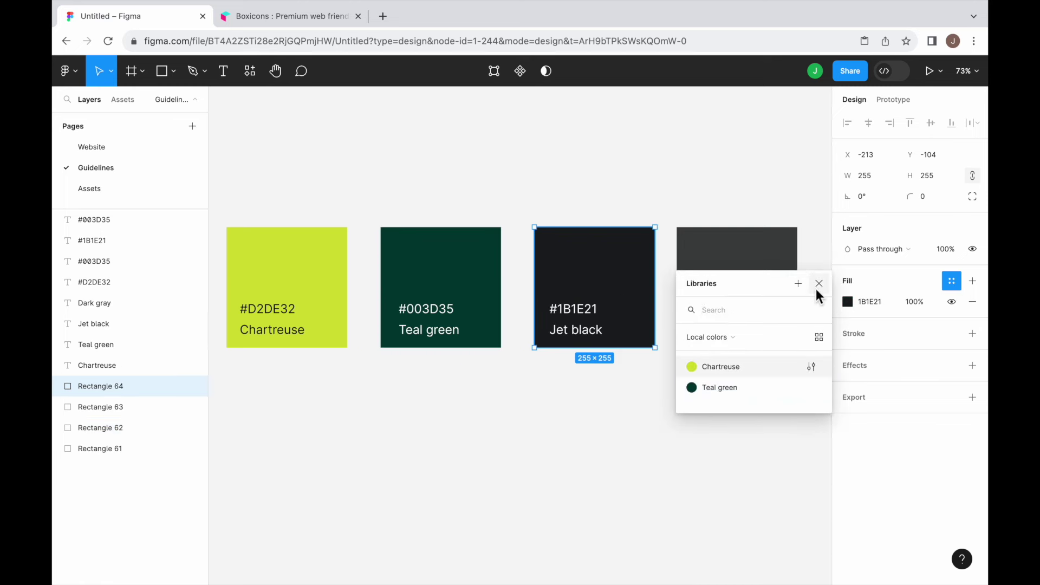
click(798, 283)
scroll(410, 305, right, 5)
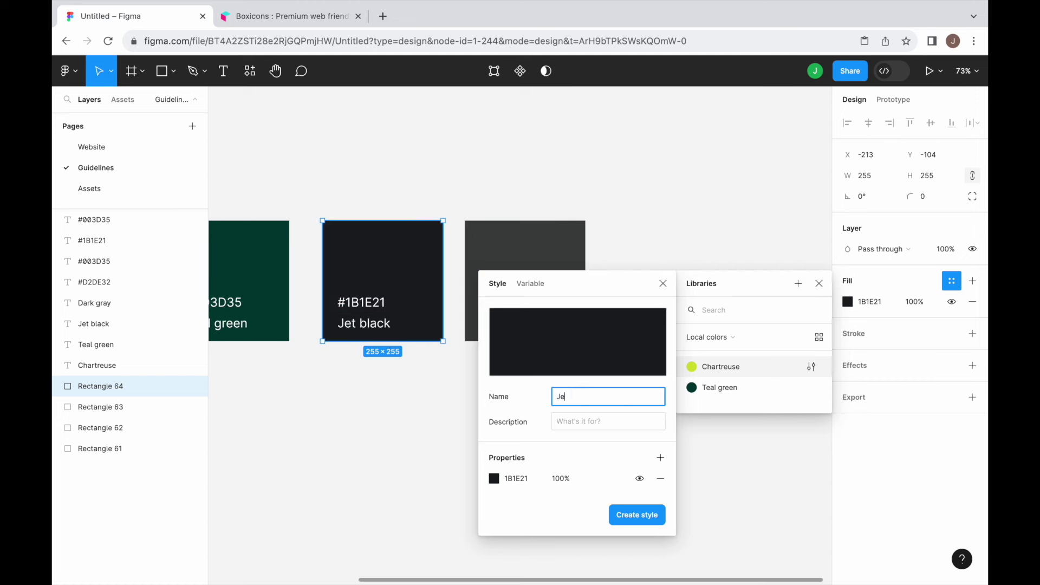
click(634, 512)
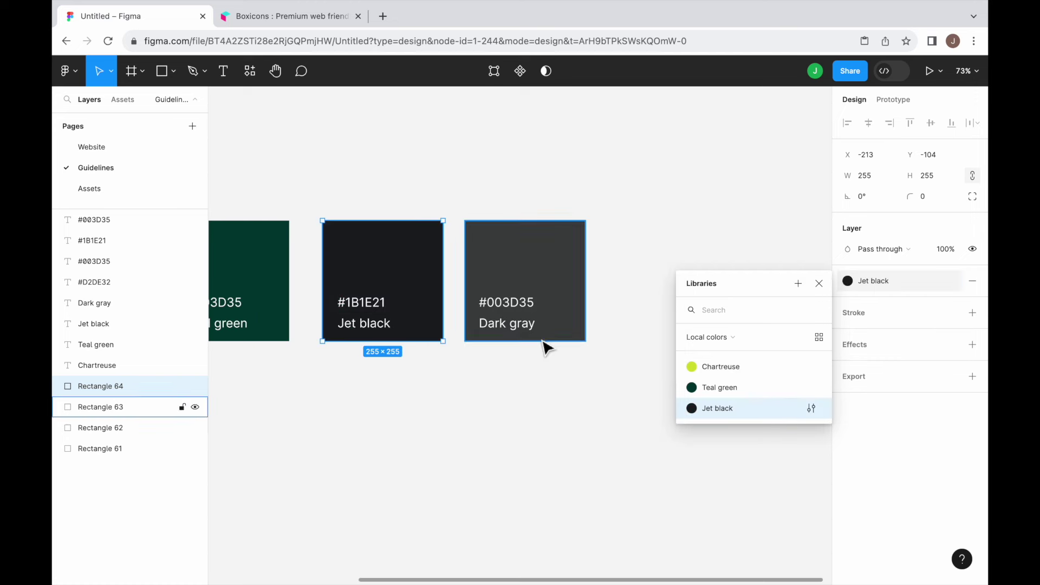
Save the Dark gray swatch as a colour style named Dark gray, then deselect
scroll(596, 298, right, 2)
click(449, 282)
click(952, 280)
click(798, 283)
text(Dar)
click(637, 515)
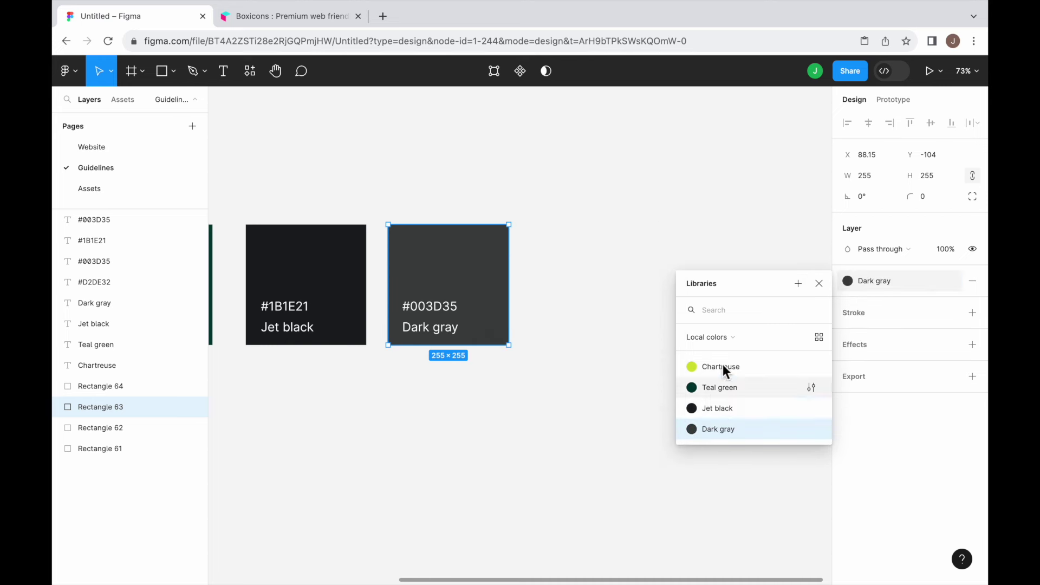
key(Escape)
scroll(705, 271, left, 5)
click(578, 194)
On the Website page, add a MacBook Pro 16" frame named home; rename the file Lawyer
click(102, 148)
click(131, 71)
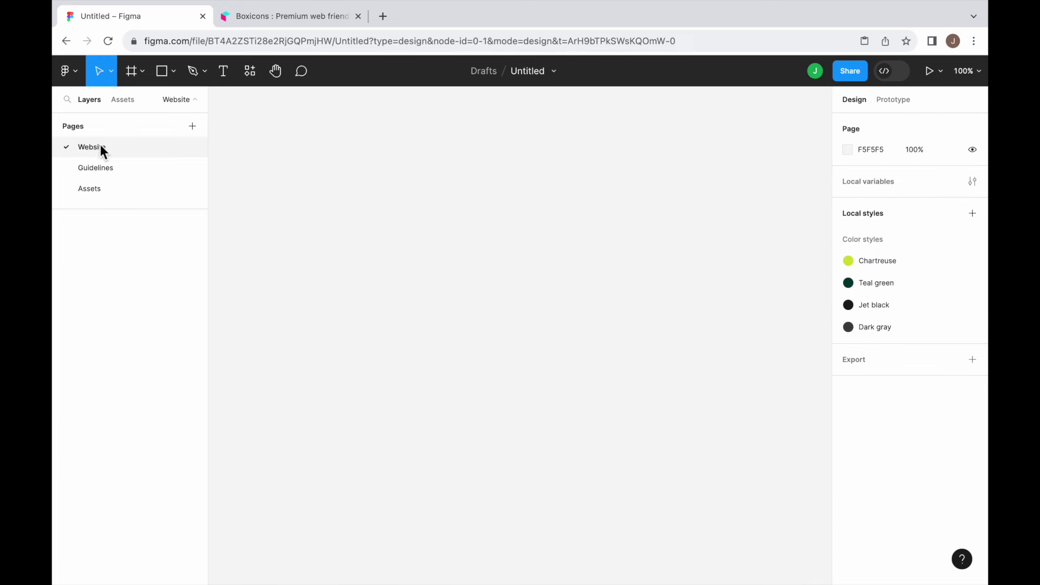
click(859, 144)
click(878, 186)
click(904, 252)
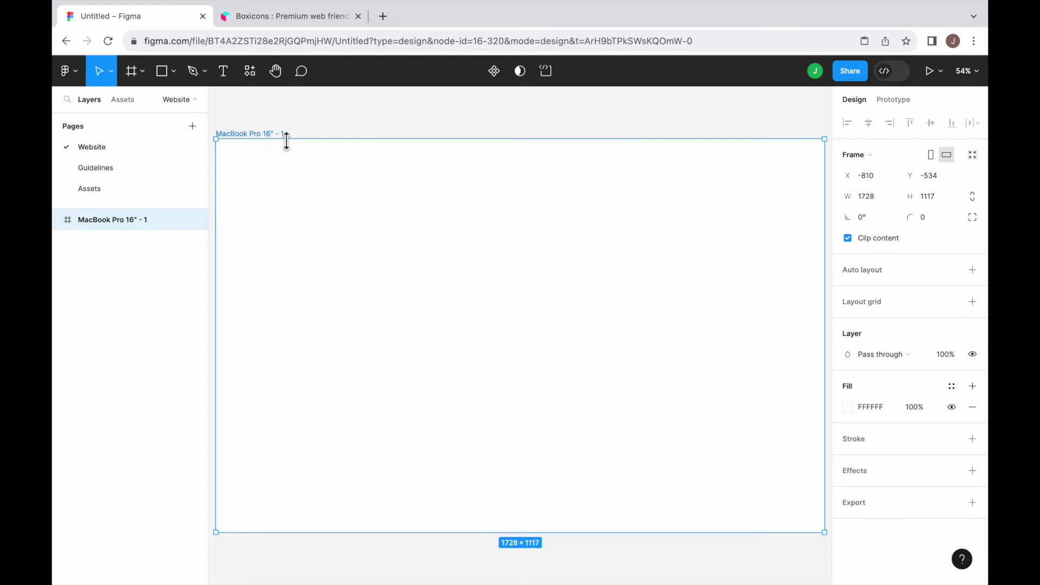
text(ome)
click(360, 134)
text(er)
key(Return)
Give the home frame a 12-column layout grid with a 220 margin
click(349, 142)
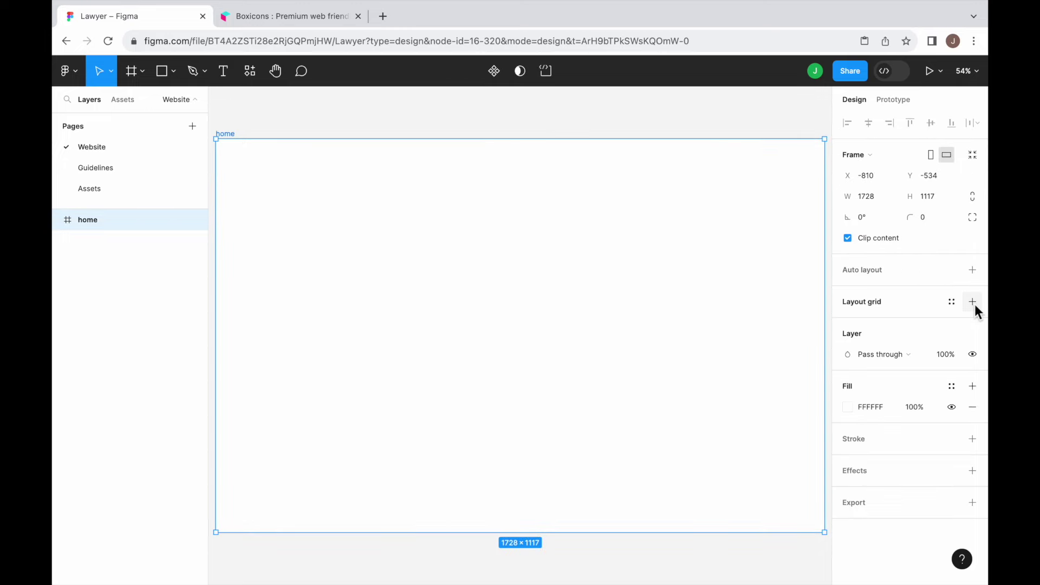
click(973, 302)
click(848, 322)
click(699, 325)
click(717, 341)
click(693, 375)
text(12)
click(804, 427)
text(220)
key(Return)
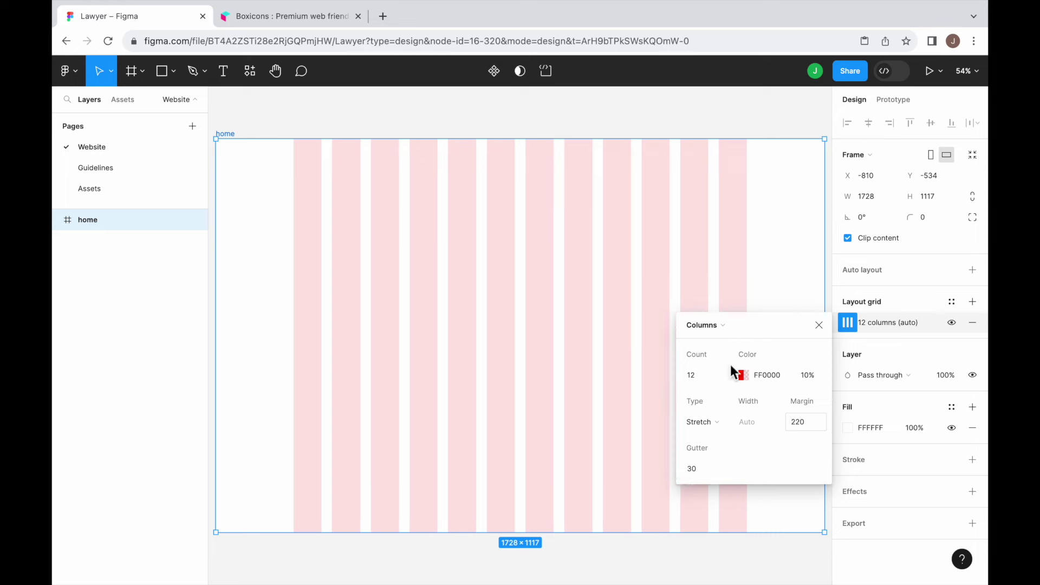
key(Escape)
Set the home frame's height to 9000 and scroll through the tall frame
click(227, 138)
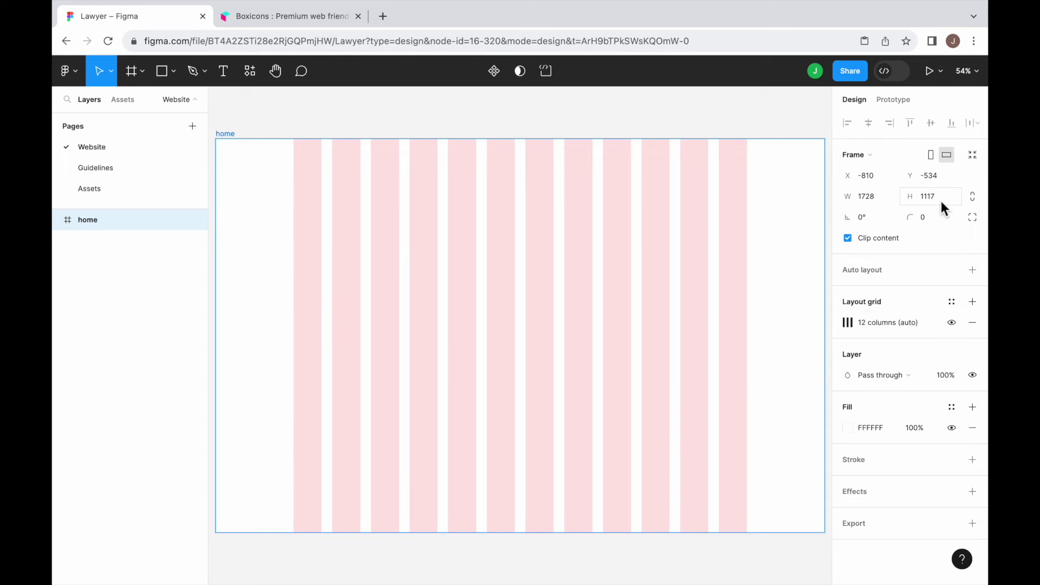
click(941, 201)
text(900)
key(Return)
text(9000)
key(Return)
click(639, 135)
ctrl+scroll(571, 334, down, 5)
ctrl+scroll(599, 483, down, 4)
ctrl+scroll(525, 210, up, 5)
ctrl+scroll(611, 241, up, 2)
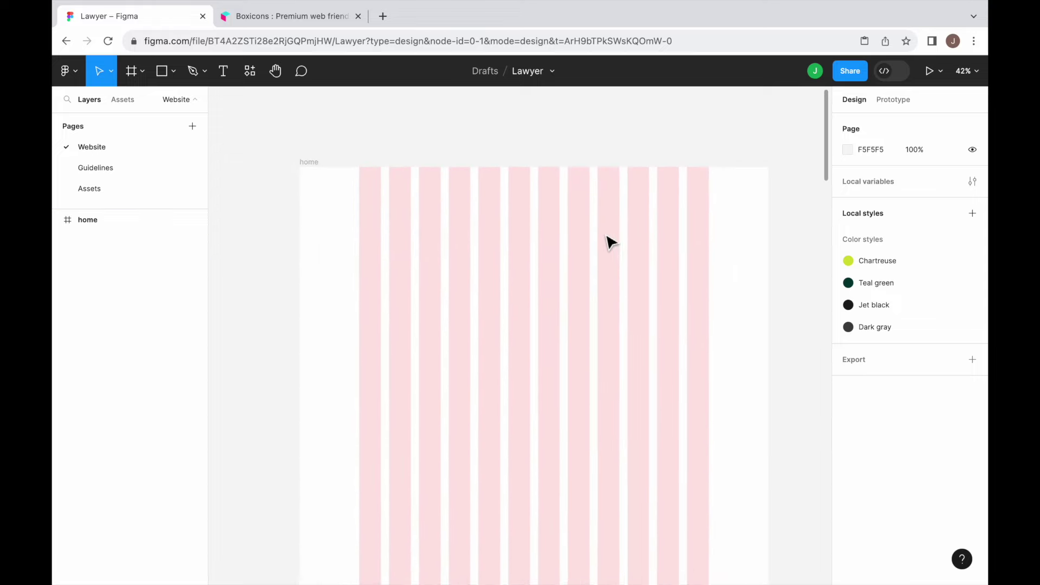
scroll(298, 157, down, 1)
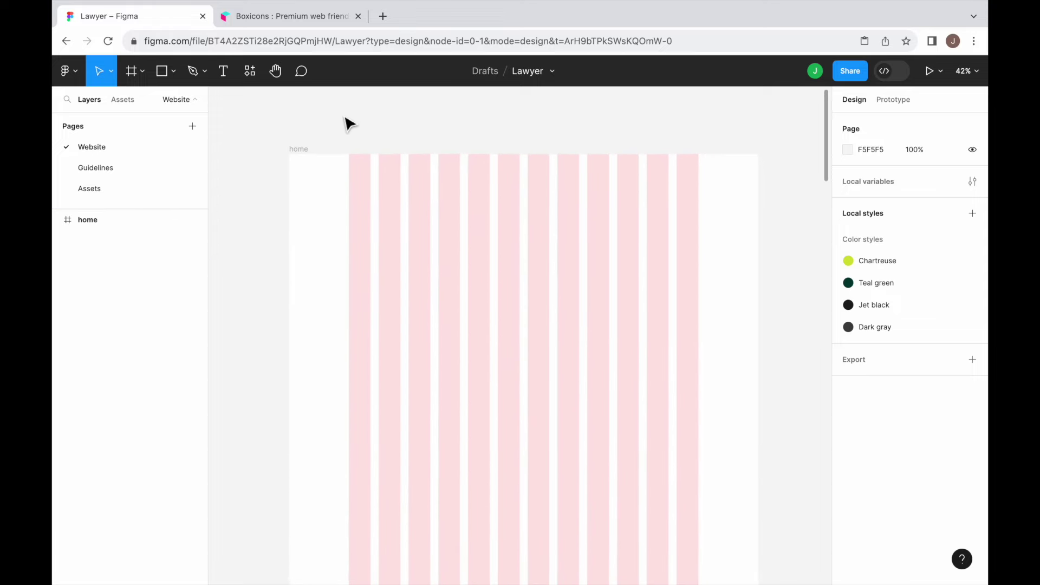
Draw a 1728×958 hero rectangle across the frame top filled with the Teal green style
click(161, 71)
drag(289, 154, 758, 414)
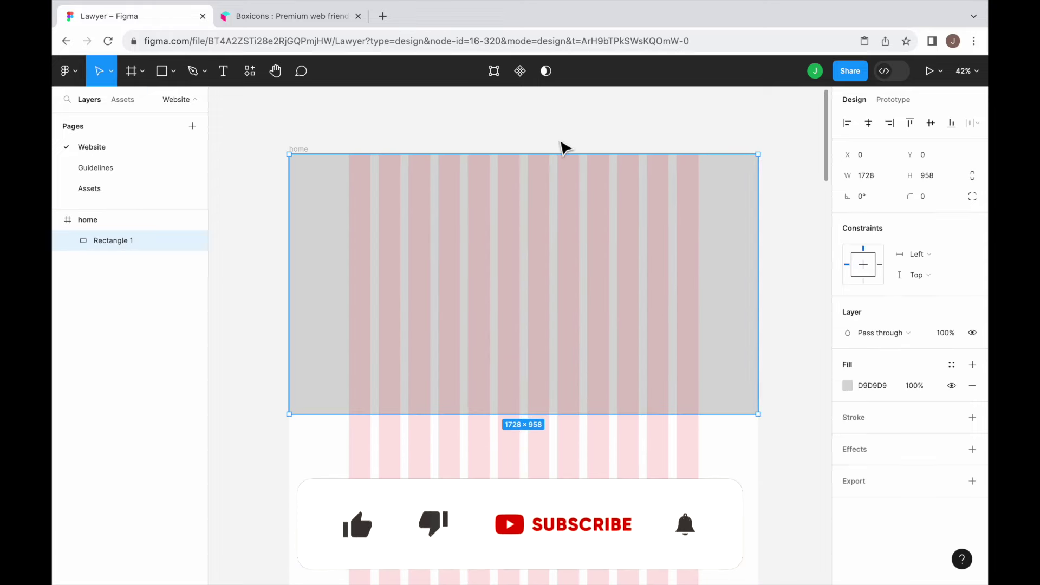
click(951, 365)
click(721, 471)
key(Escape)
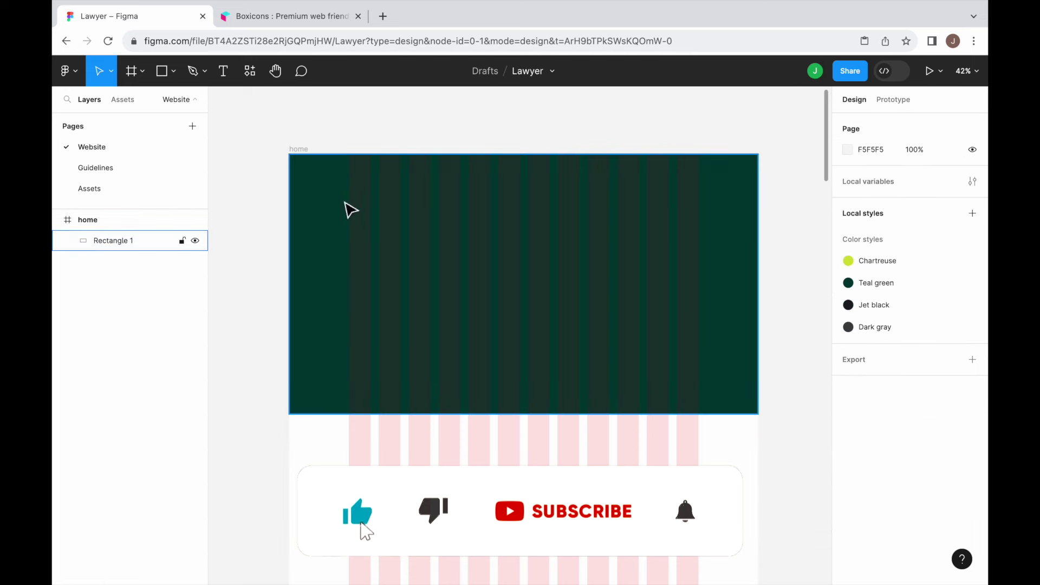
ctrl+scroll(352, 195, up, 5)
ctrl+scroll(359, 188, up, 1)
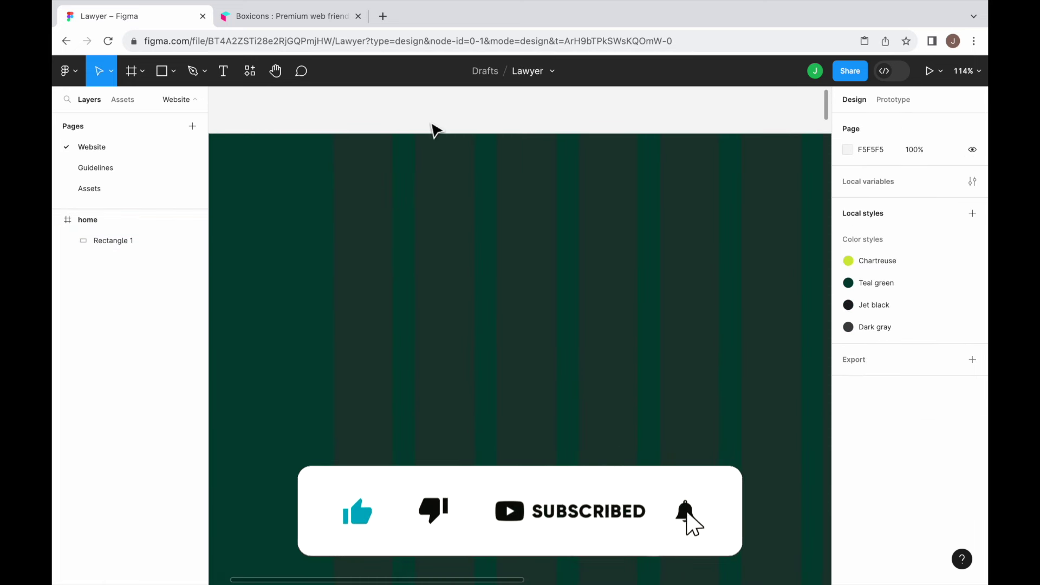
ctrl+scroll(395, 241, up, 2)
Draw an 80×99 rectangle on the hero and fill it white (FFFFFF)
click(174, 71)
click(158, 107)
drag(323, 193, 394, 275)
key(ctrl+g)
click(870, 385)
text(ffffff)
key(Return)
click(653, 244)
click(380, 244)
ctrl+scroll(362, 245, up, 2)
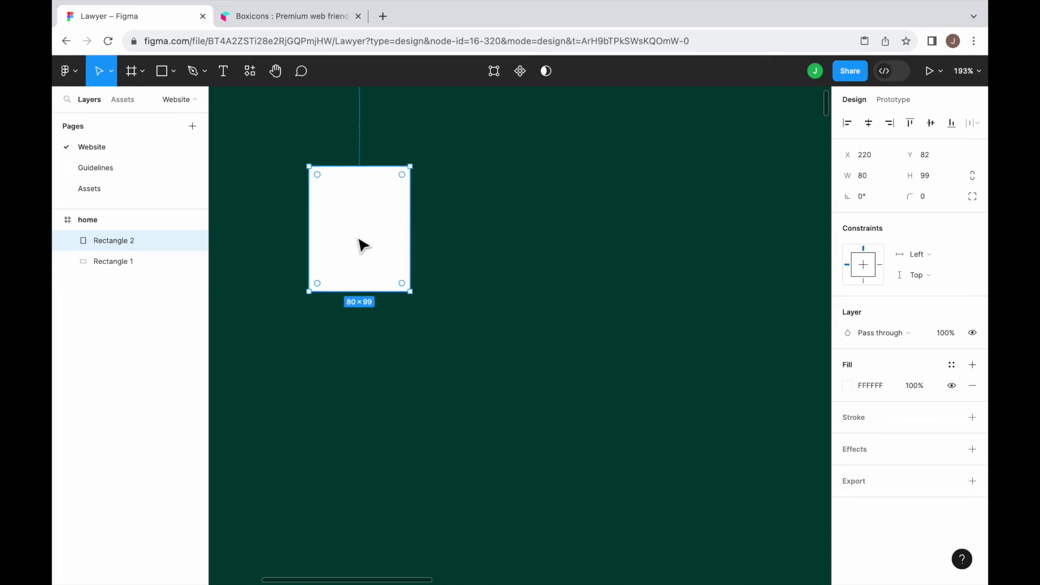
Add a point mid-way along the white rectangle's bottom edge and set its width to 62
ctrl+scroll(362, 245, up, 1)
double_click(383, 228)
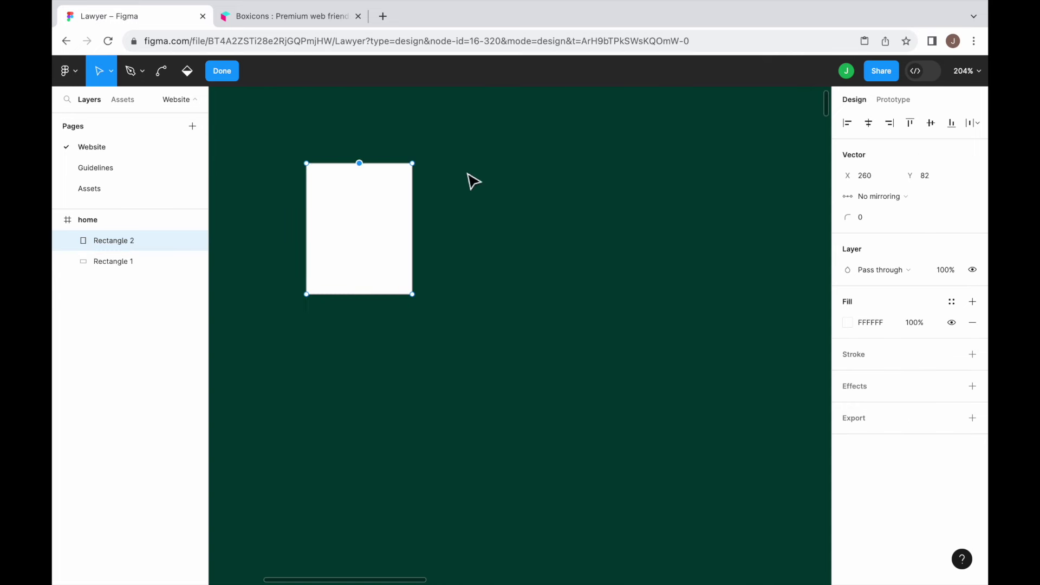
click(360, 294)
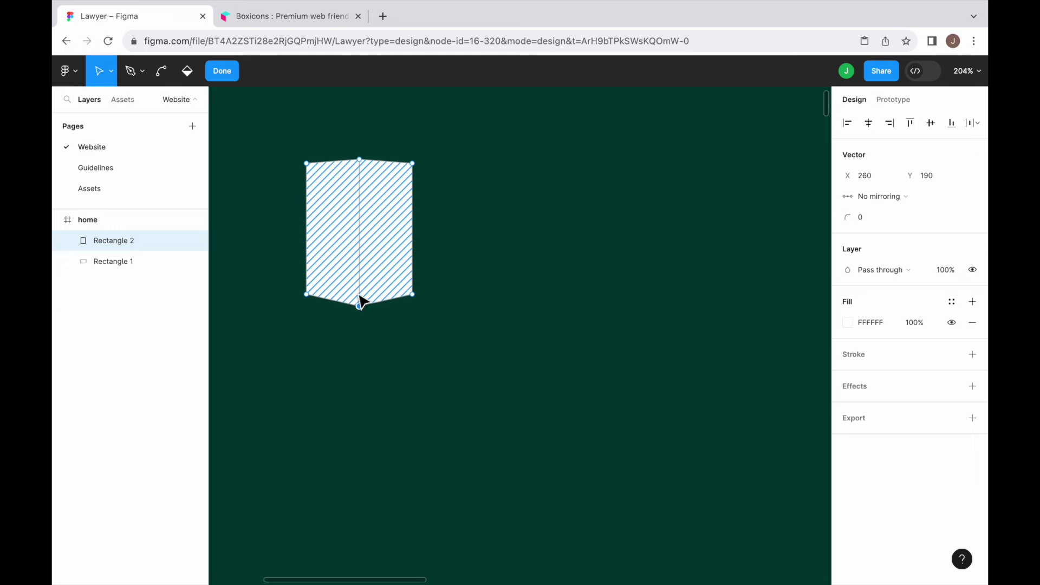
click(494, 292)
double_click(360, 234)
key(Escape)
click(867, 176)
text(7)
key(Return)
Pull the lower side points into a pointed-bottom shield shape and exit vector editing
click(353, 202)
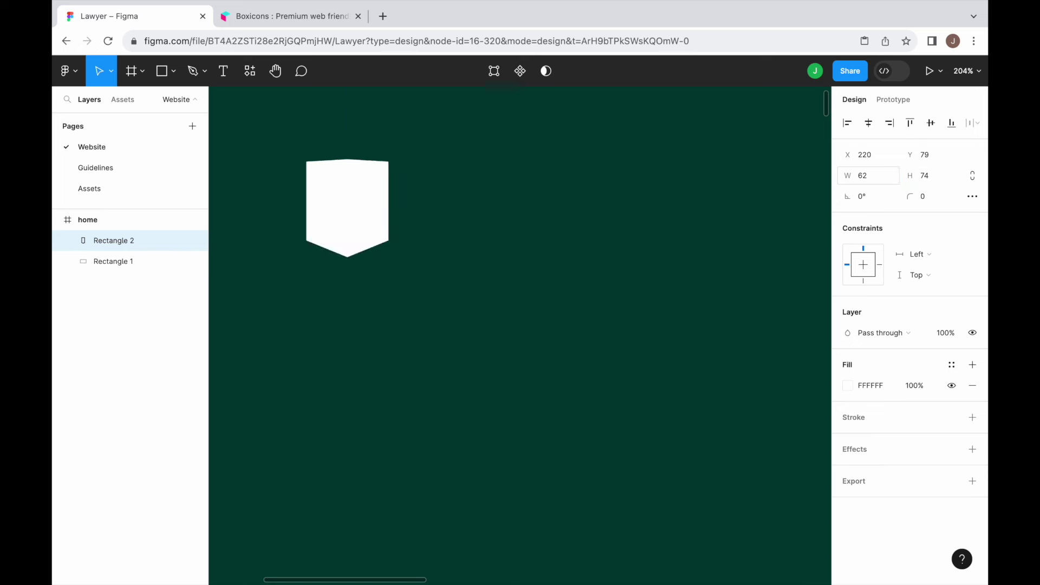
double_click(353, 202)
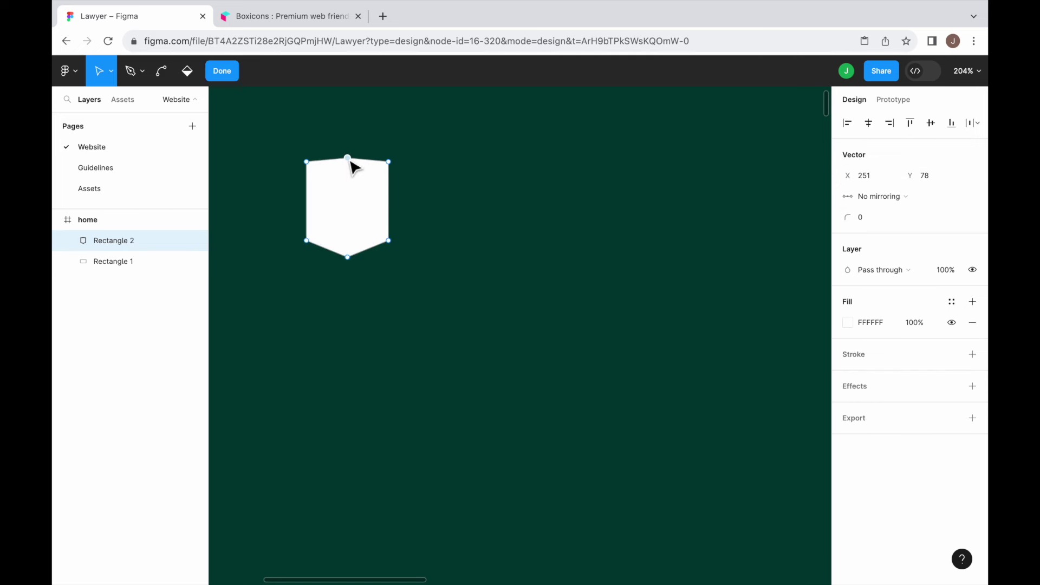
drag(297, 226, 411, 250)
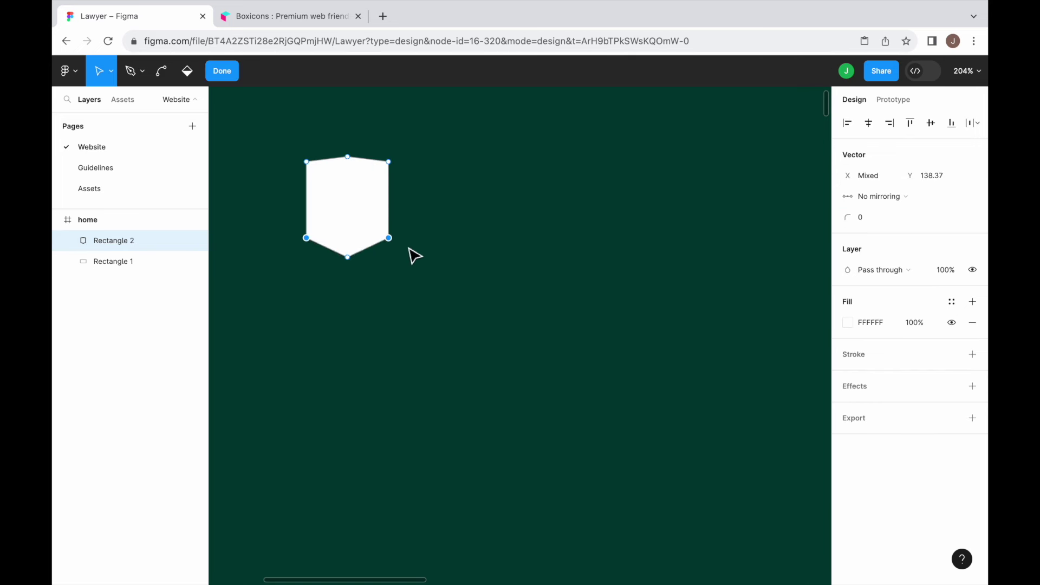
key(Escape)
double_click(309, 225)
drag(290, 213, 420, 242)
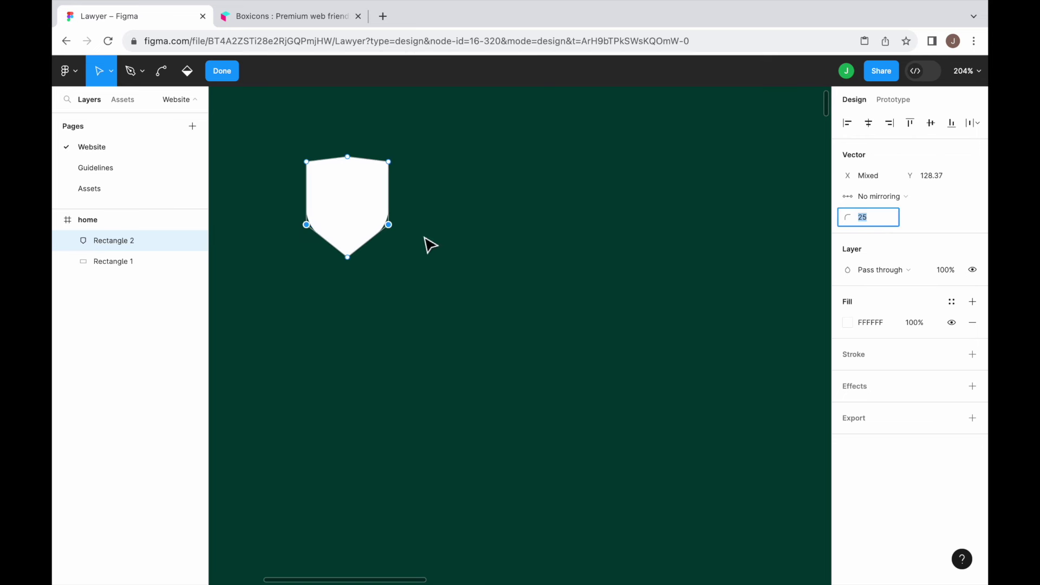
drag(288, 213, 460, 242)
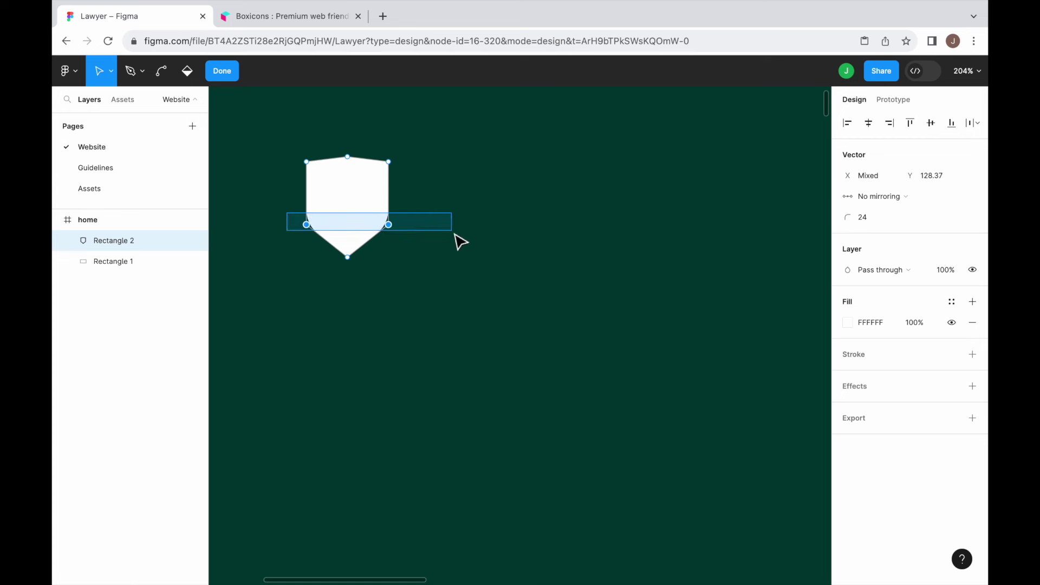
click(461, 242)
key(ctrl+z)
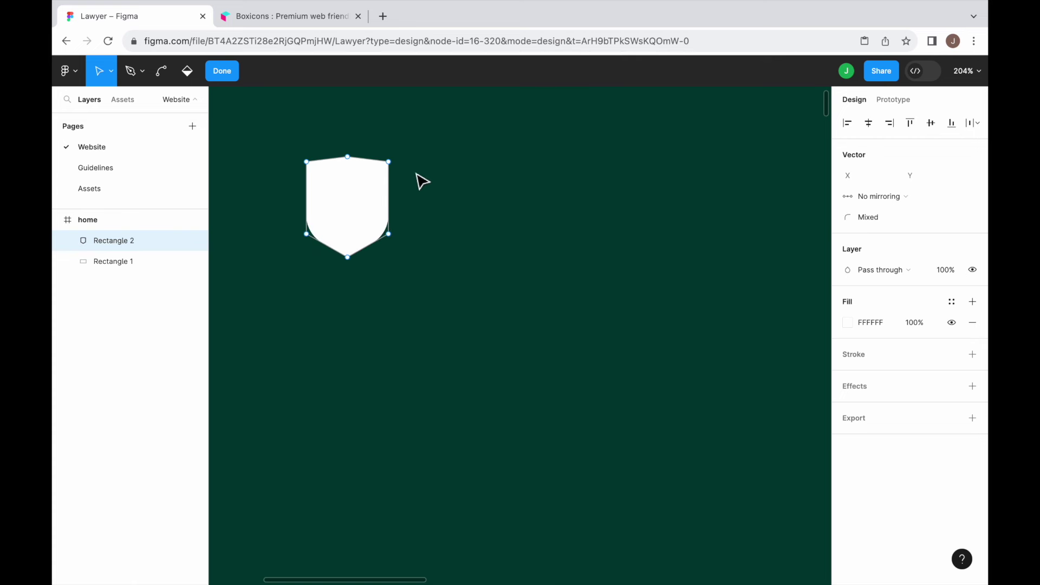
click(480, 174)
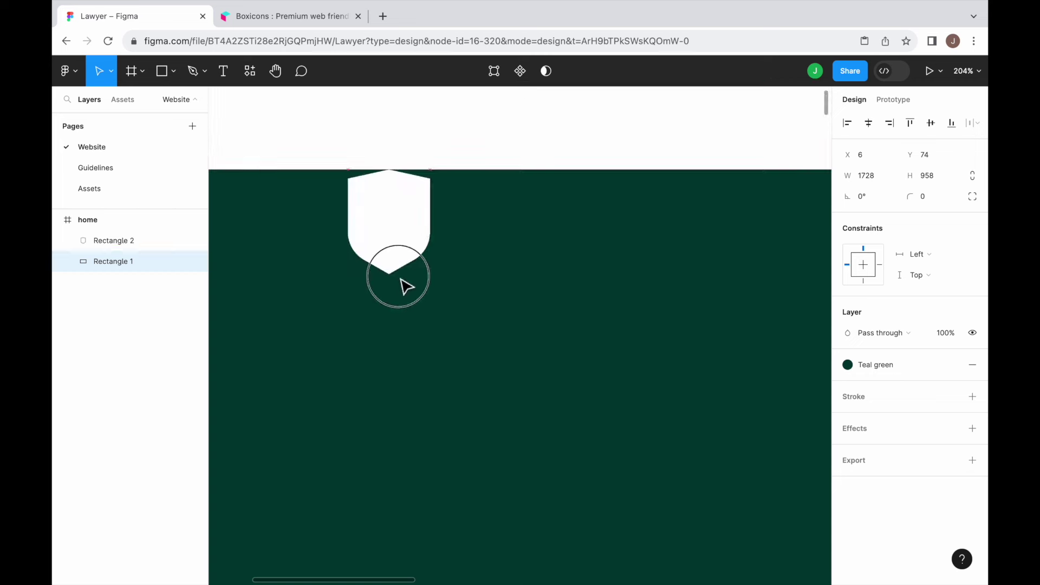
scroll(390, 225, up, 5)
Round all of the shield's vertices to a corner radius of 3
double_click(409, 190)
key(ctrl+a)
click(867, 217)
text(3)
key(Return)
click(615, 333)
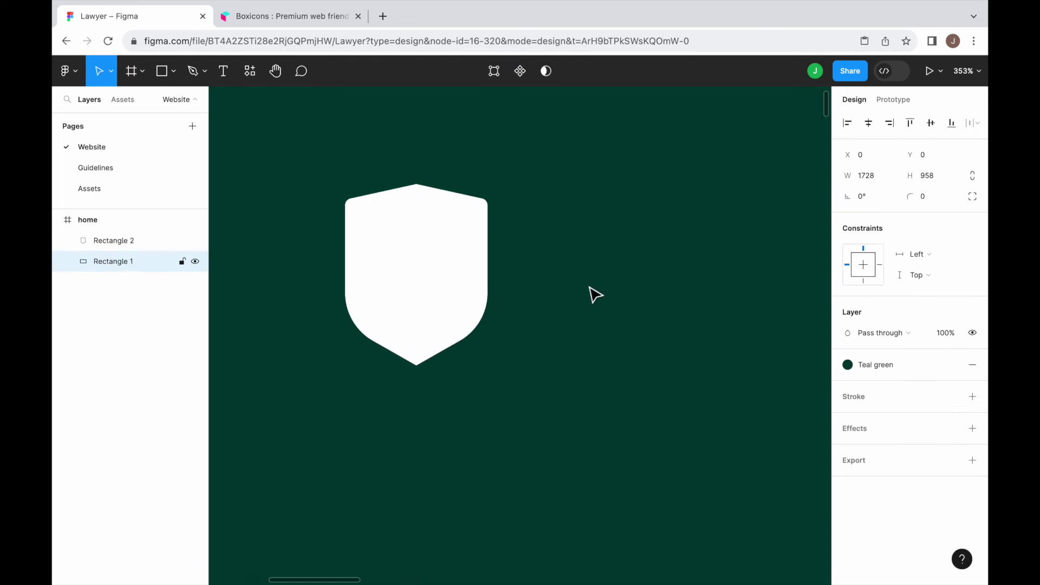
Add a capital 'L' text layer in Black weight beside the shield
key(t)
click(558, 187)
text(L)
key(Escape)
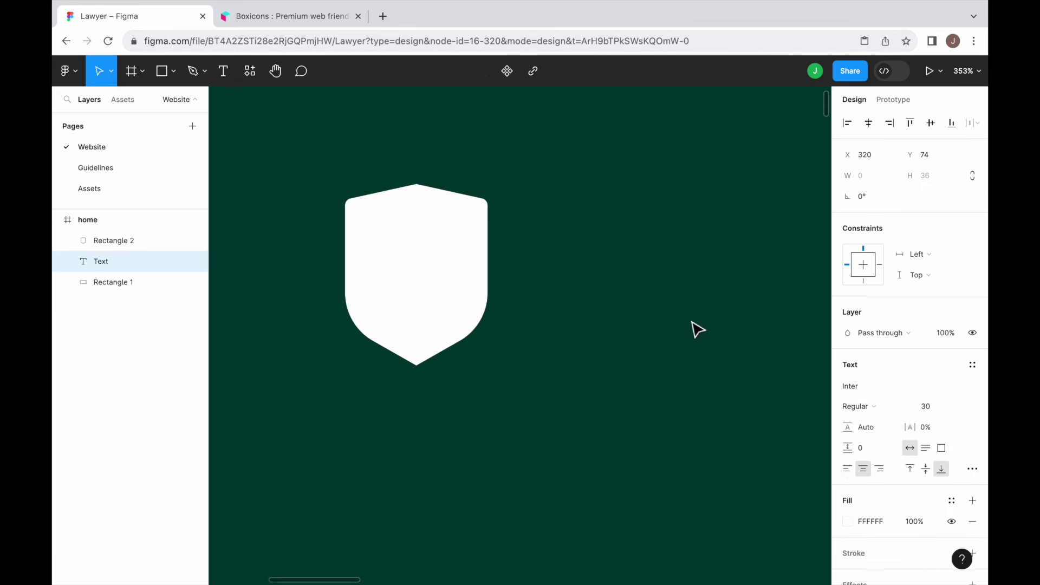
click(876, 411)
click(889, 483)
click(666, 327)
click(575, 228)
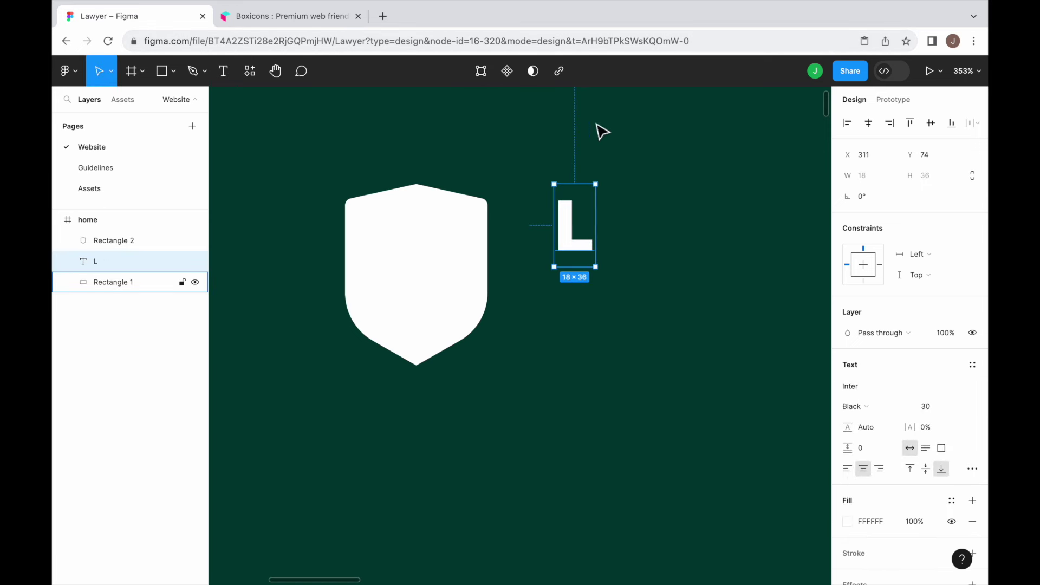
Flatten the L into a vector and fill it with the Teal green style
right_click(570, 218)
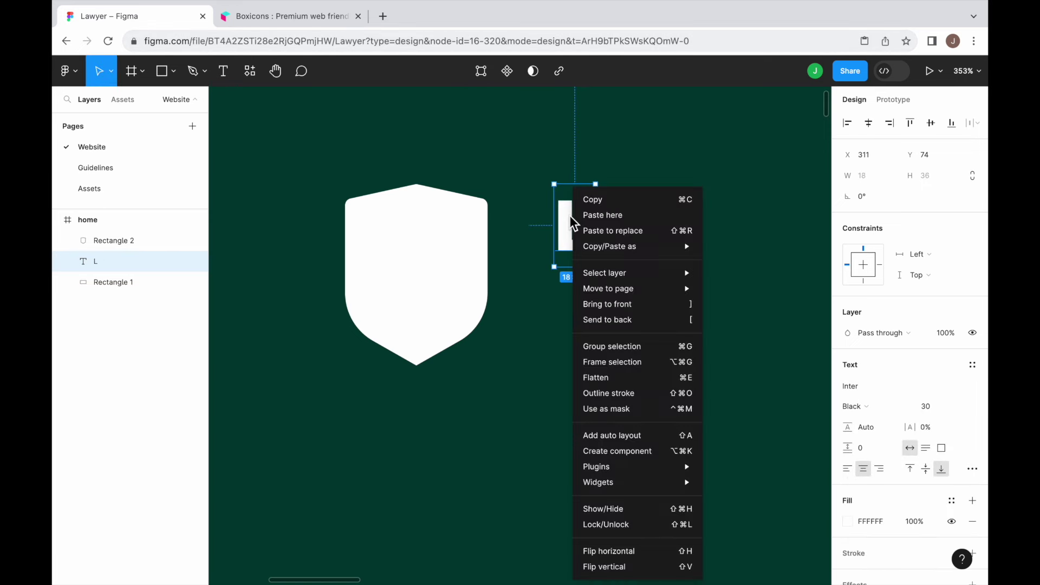
click(607, 378)
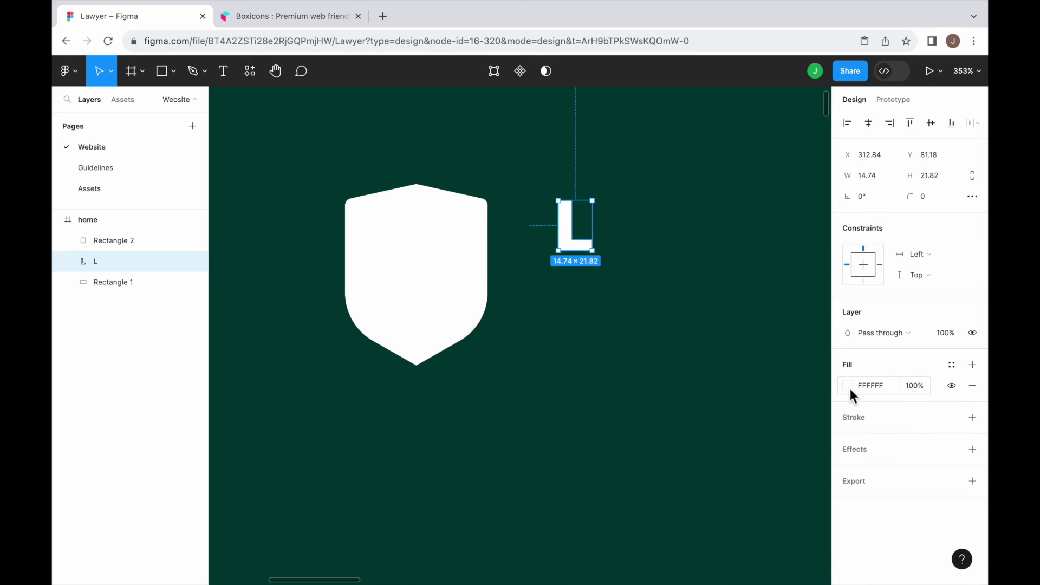
click(848, 386)
click(952, 365)
click(808, 472)
click(569, 225)
Stack the L above the shield and scale it proportionally into the shield's centre
drag(108, 261, 109, 233)
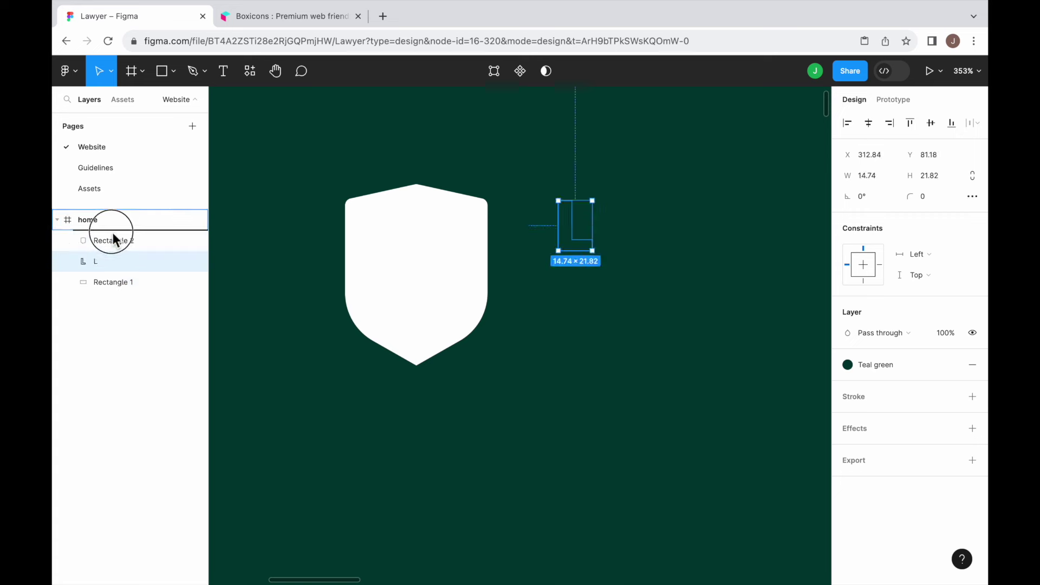
mouse_move(426, 271)
mouse_down()
mouse_move(421, 281)
mouse_move(456, 309)
mouse_up()
click(111, 71)
click(111, 115)
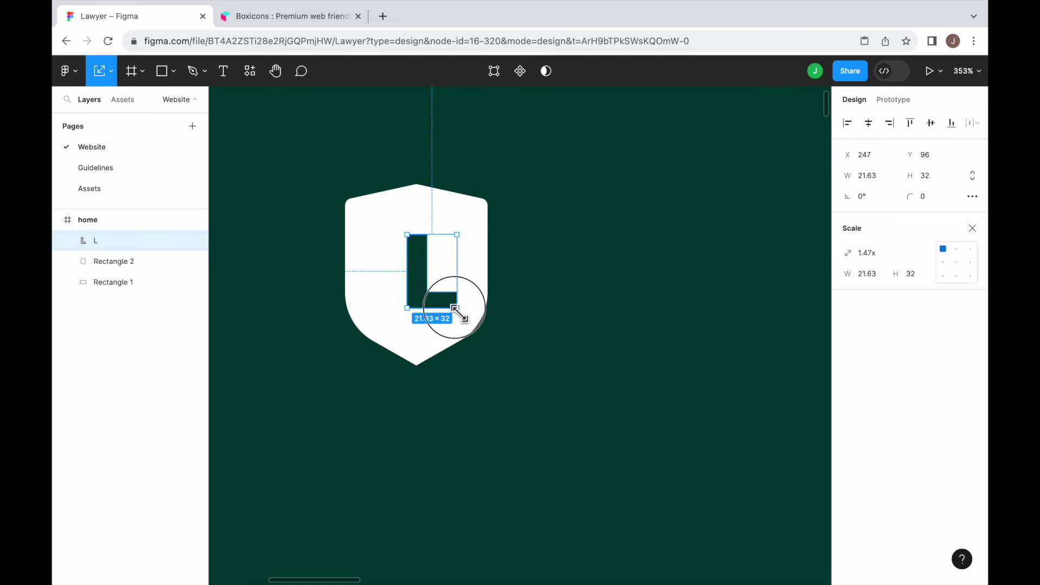
drag(427, 278, 414, 271)
scroll(477, 244, up, 5)
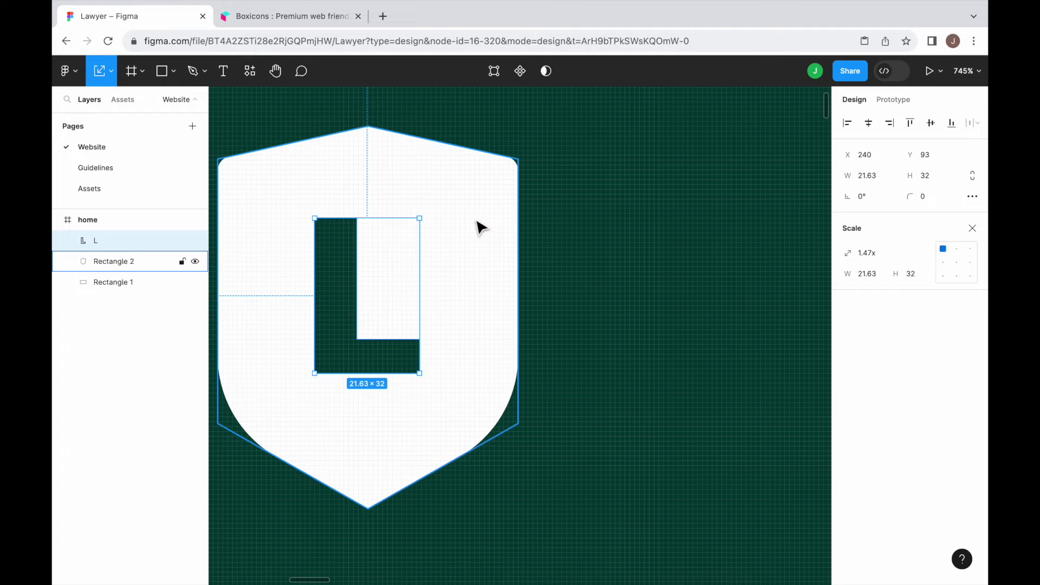
Draw a small Teal green square, height 9, in the L's upper corner
key(r)
mouse_move(315, 179)
mouse_down()
mouse_move(340, 209)
mouse_move(363, 195)
mouse_move(336, 169)
mouse_move(414, 252)
mouse_up()
click(931, 175)
text(9)
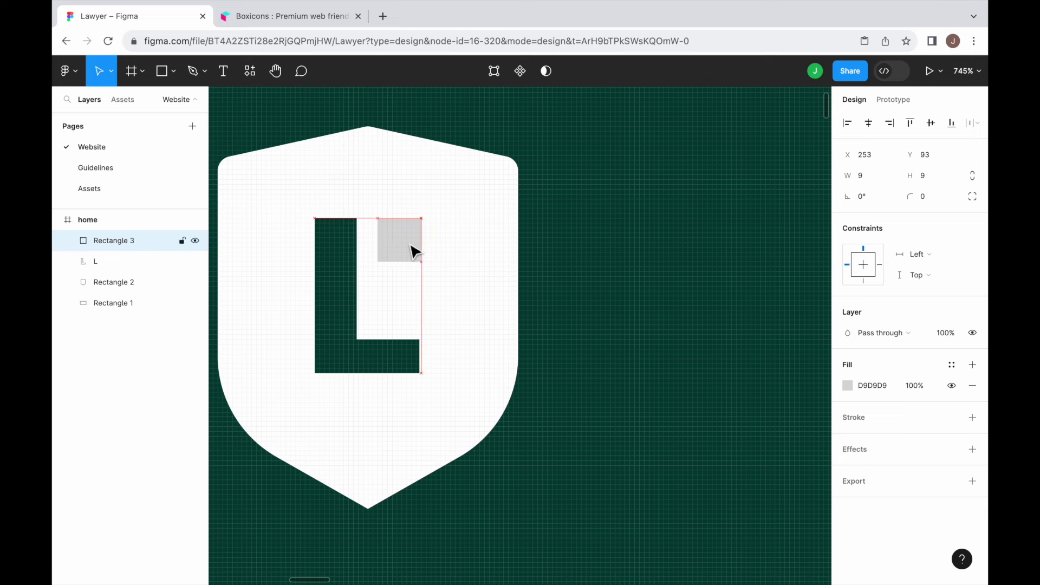
click(952, 364)
click(775, 453)
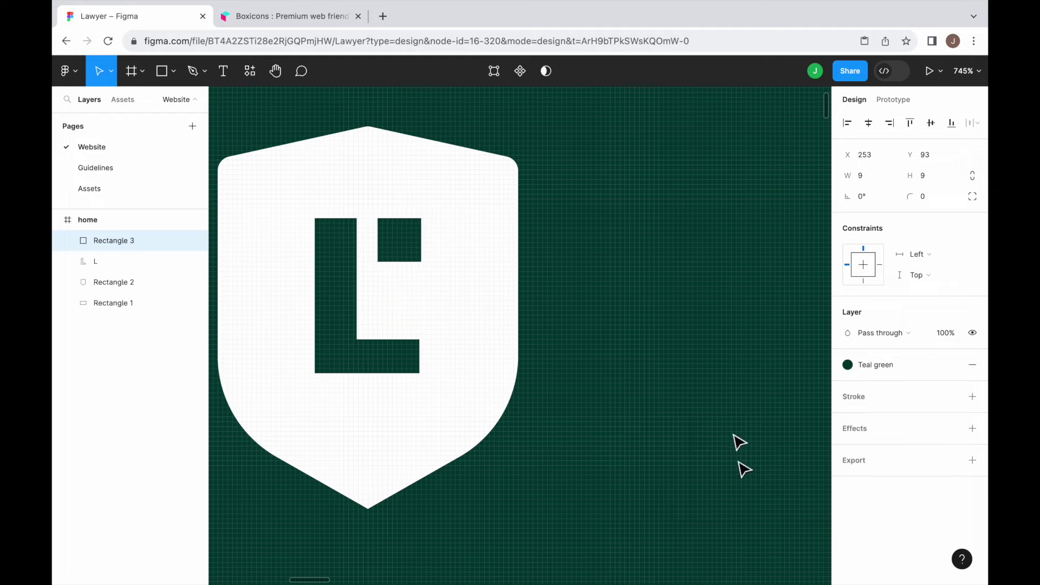
click(568, 330)
scroll(568, 330, down, 5)
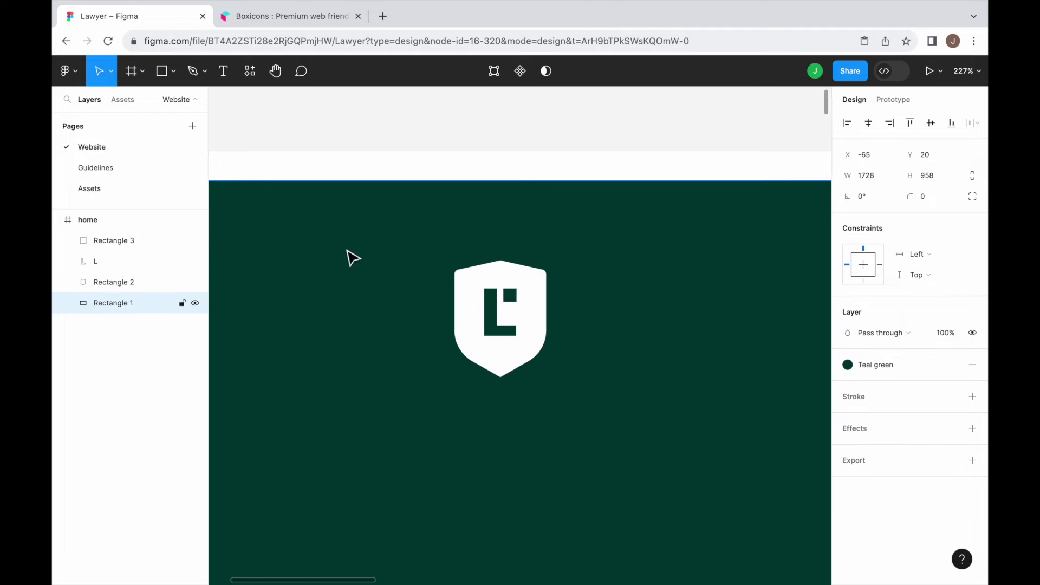
Lock the background and group the shield, L and square as 'logo'
click(182, 303)
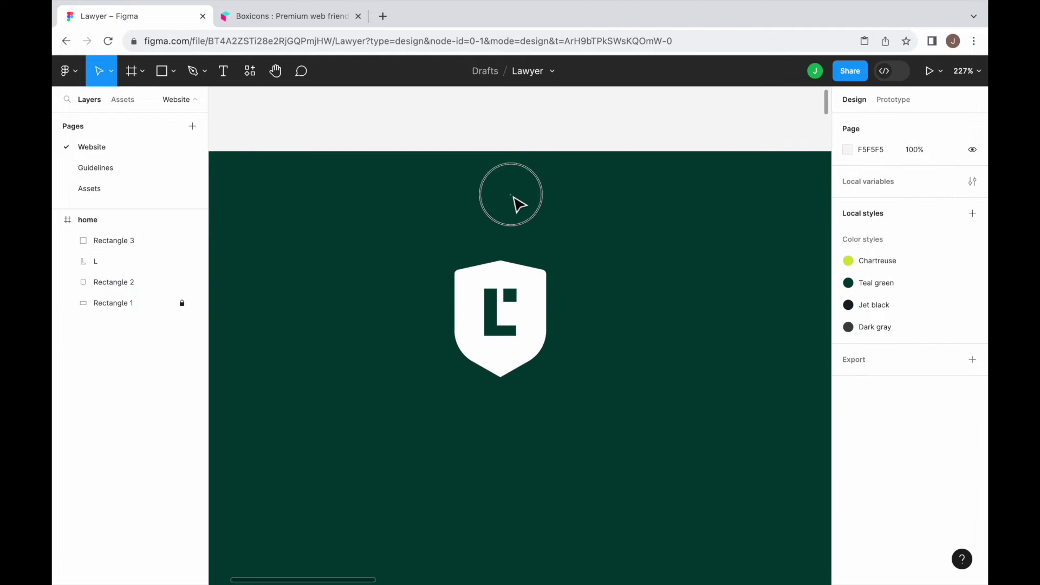
drag(518, 214, 600, 430)
right_click(134, 248)
click(162, 331)
double_click(111, 242)
text(logo)
key(Return)
key(Escape)
Lock background Rectangle 1 and show the frame's column layout grid
scroll(537, 319, down, 2)
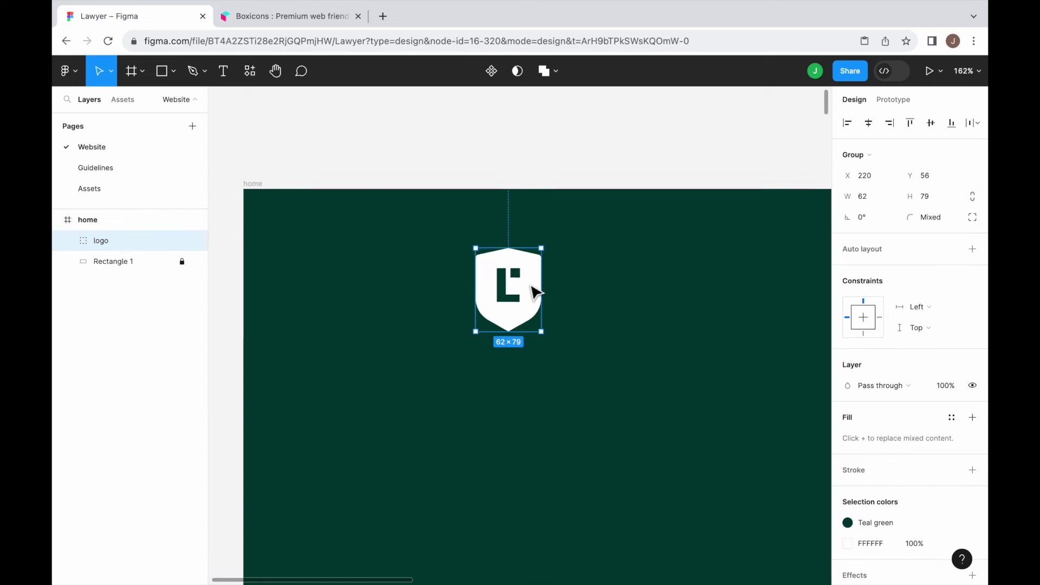
scroll(590, 358, down, 4)
scroll(692, 360, down, 3)
scroll(634, 358, down, 2)
click(260, 271)
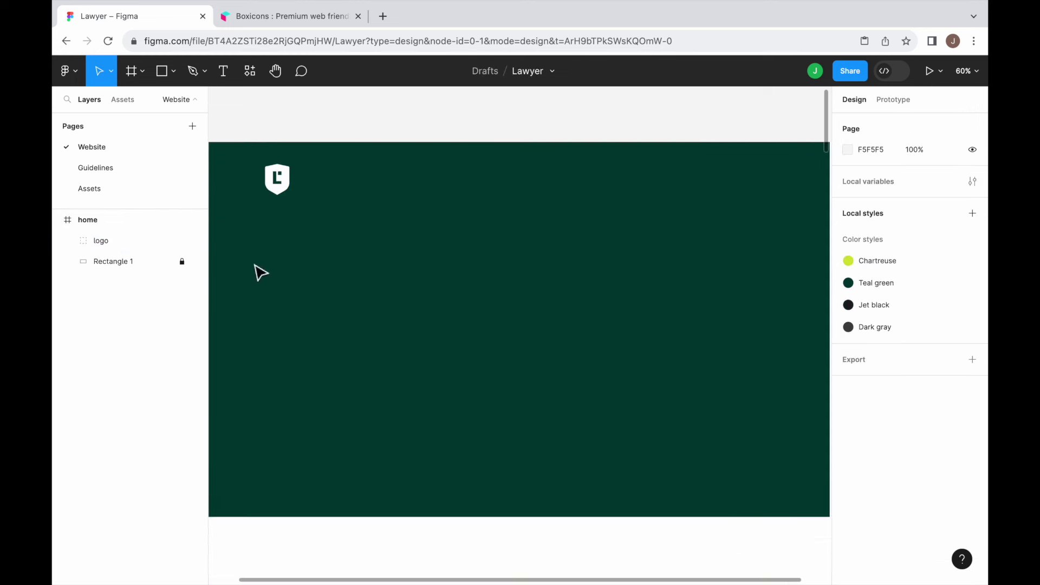
click(162, 262)
click(182, 261)
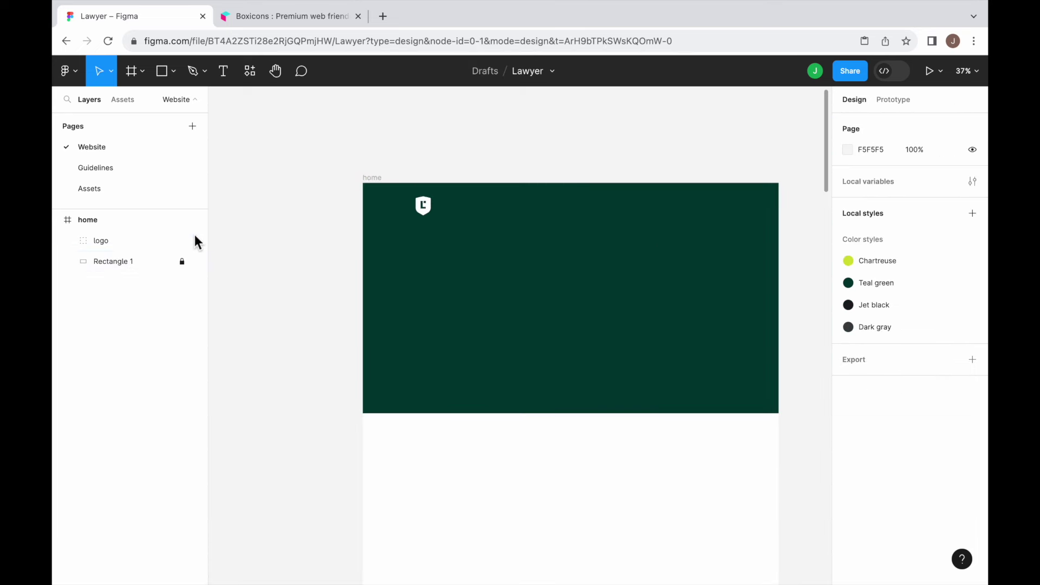
scroll(474, 233, down, 1)
key(ctrl+g)
scroll(499, 207, up, 3)
scroll(502, 209, up, 1)
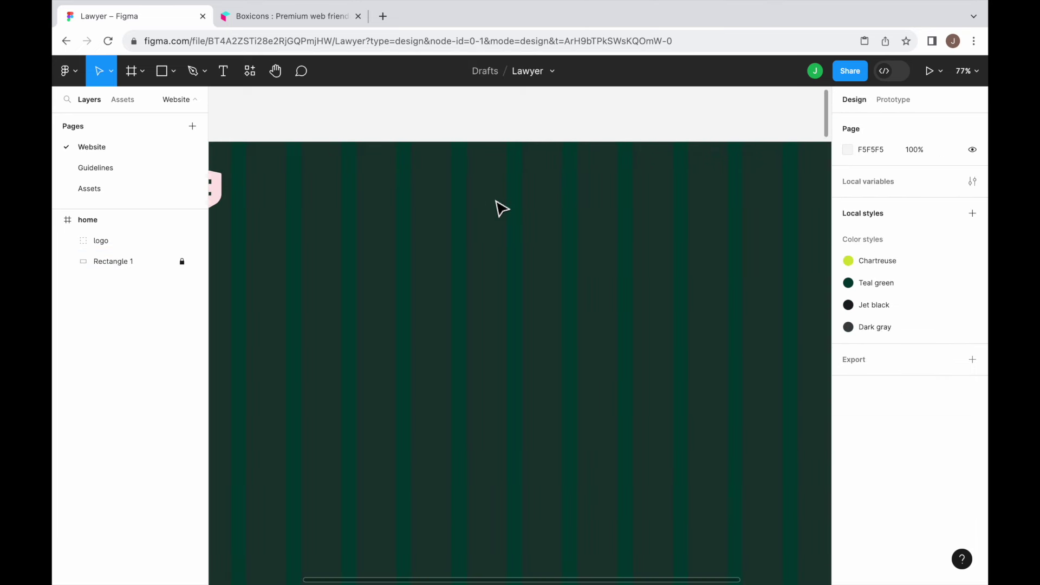
Add a 'Home' text label at 16px near the top of the hero
key(t)
click(419, 195)
text(Home)
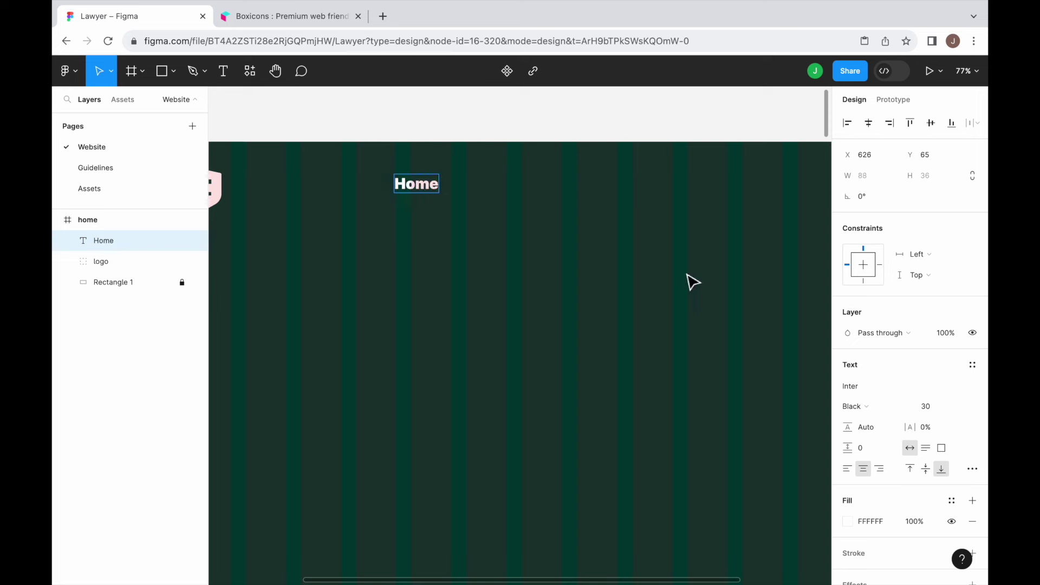
click(926, 407)
text(16)
key(Return)
click(853, 406)
click(872, 344)
click(412, 235)
Duplicate Home to the right in Regular weight and wrap both in an auto layout row
scroll(412, 234, up, 1)
click(419, 184)
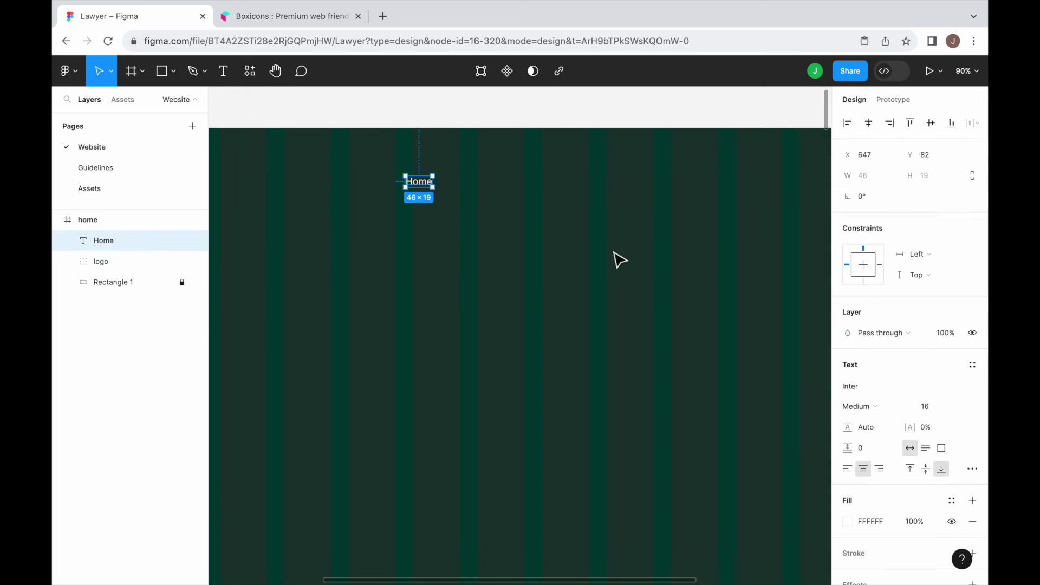
scroll(506, 246, up, 3)
drag(405, 175, 462, 174)
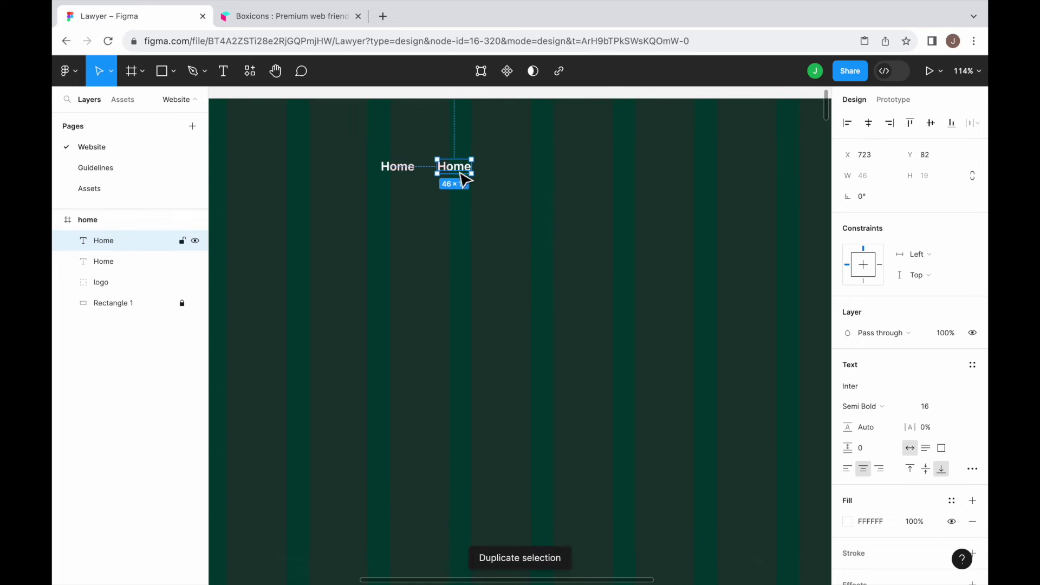
click(861, 406)
click(873, 375)
click(367, 146)
drag(367, 146, 479, 181)
key(shift+a)
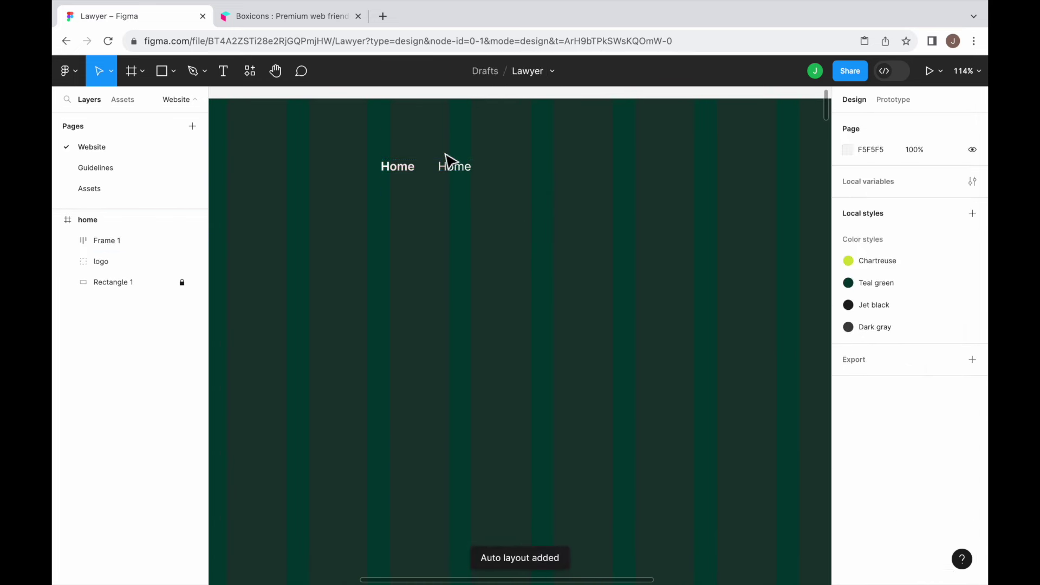
Change the second label to About and add a Portfolio copy
double_click(469, 168)
right_click(458, 170)
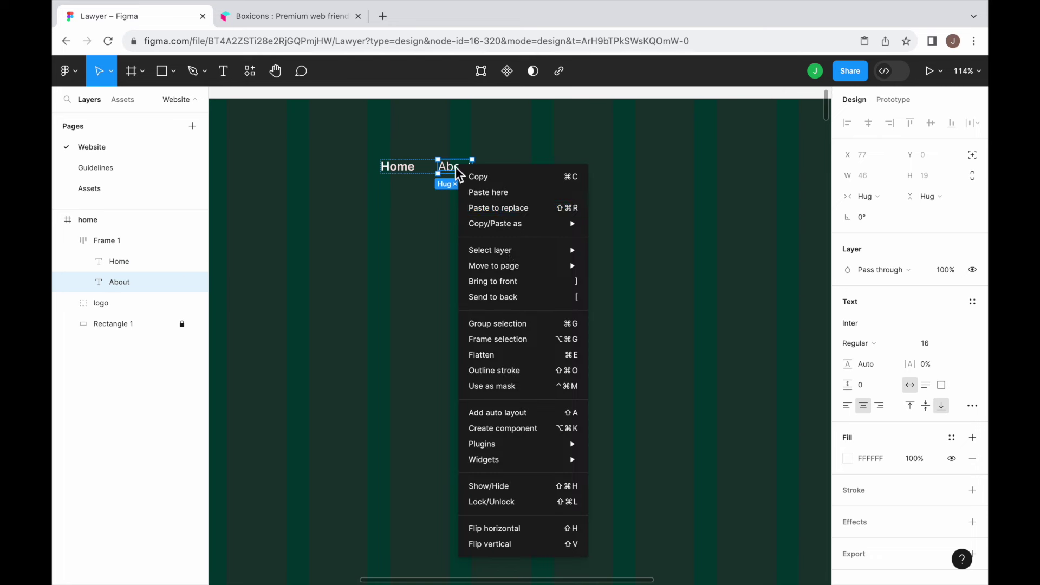
click(526, 209)
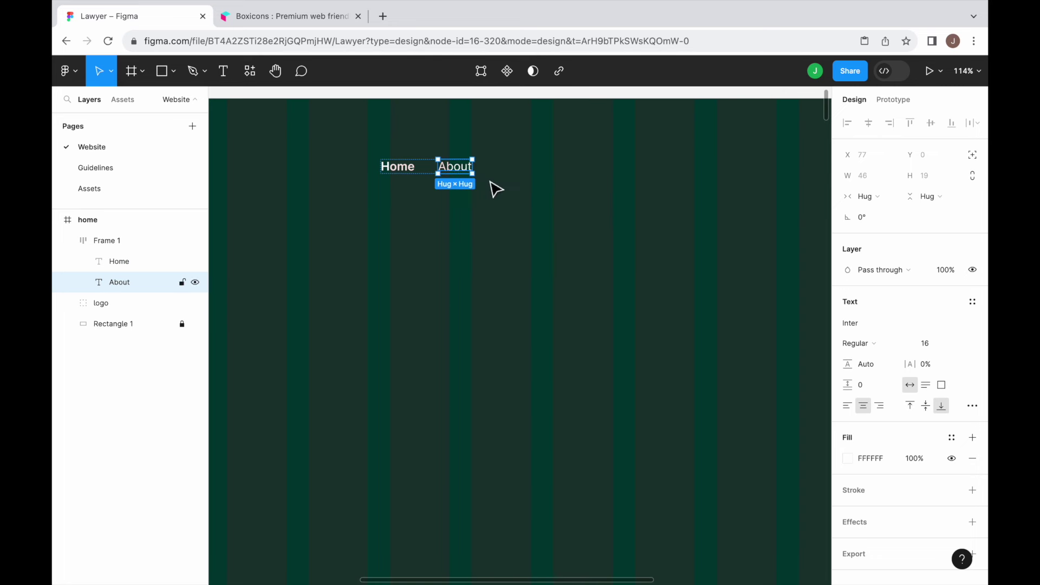
right_click(519, 176)
key(Escape)
right_click(539, 174)
key(Escape)
right_click(529, 173)
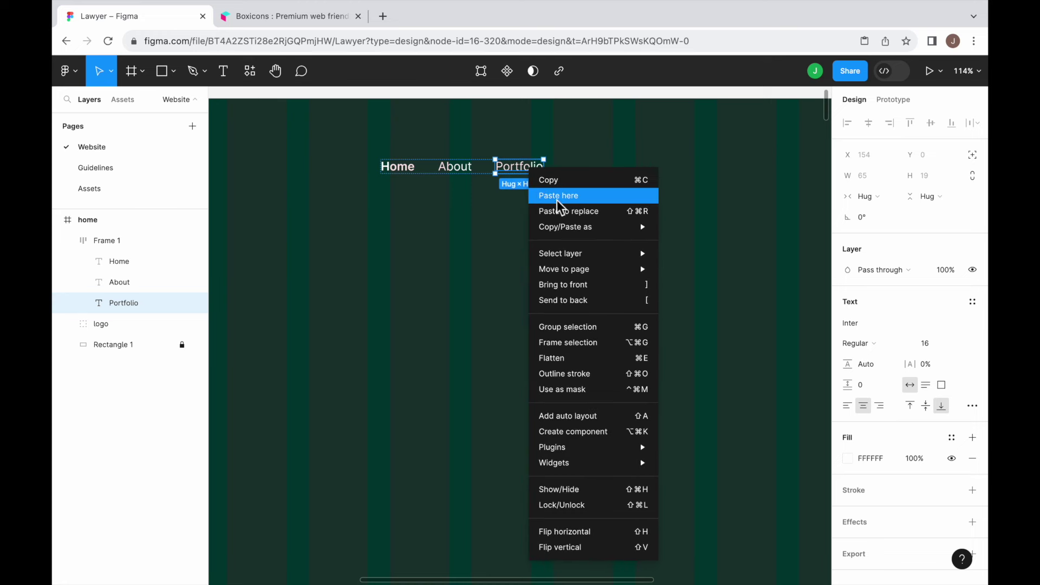
key(Escape)
Duplicate labels to create the Services and Contact links
key(ctrl+d)
text(ces)
key(Escape)
key(ctrl+d)
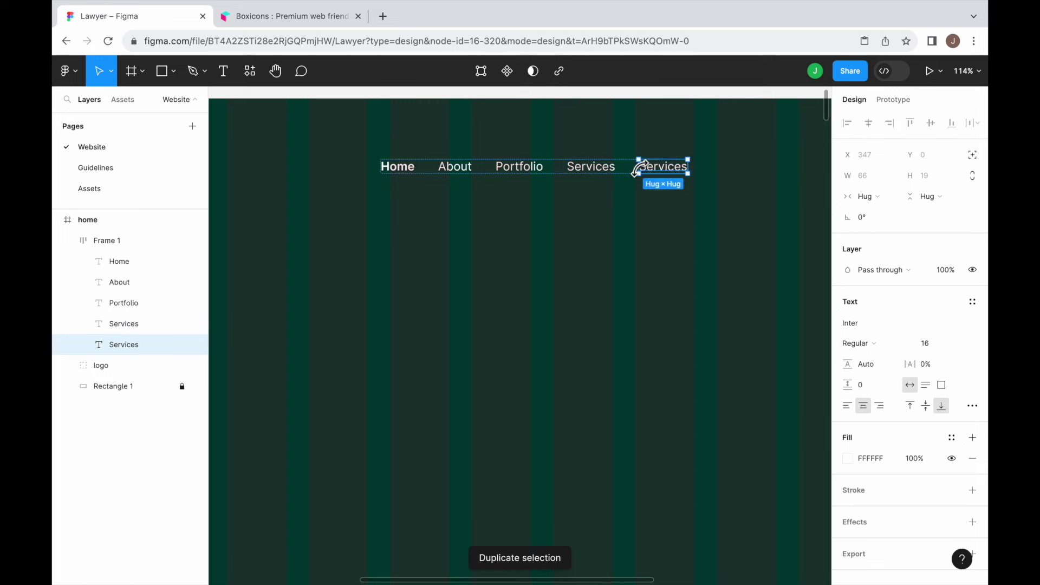
text(tac)
Shift the nav row left and dim About, Portfolio, Services and Contact to 40% opacity
click(650, 193)
drag(576, 169, 488, 169)
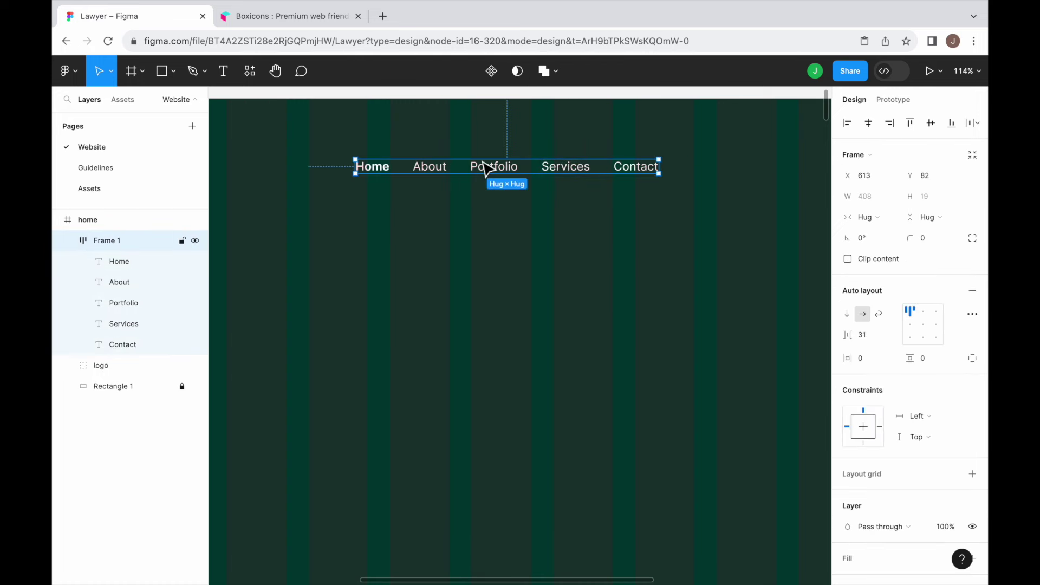
click(429, 168)
shift+click(494, 168)
shift+click(565, 168)
shift+click(635, 168)
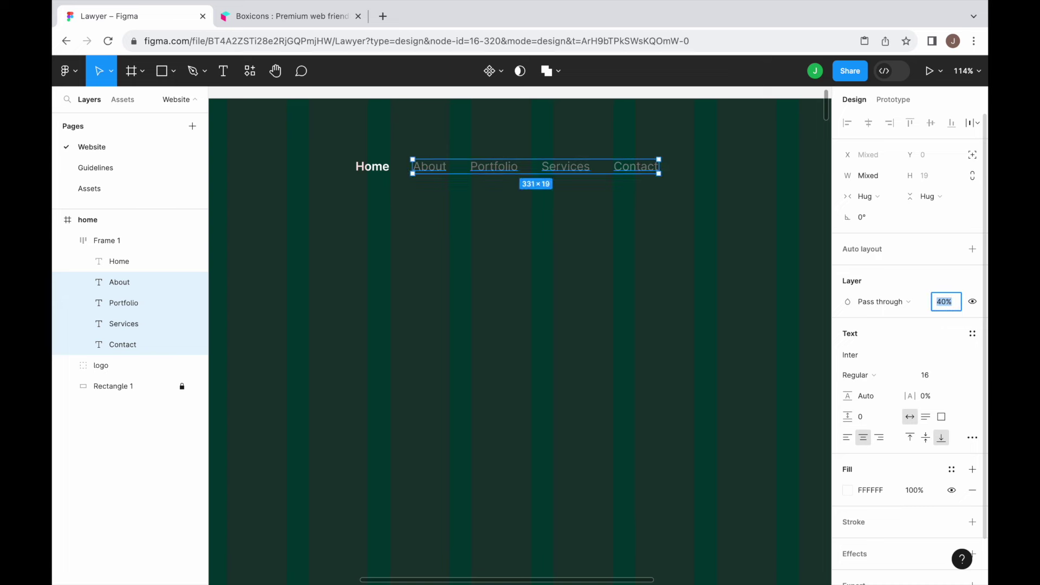
click(431, 230)
Finalize the nav row's auto layout settings (gap 42, Center constraint)
click(495, 179)
scroll(596, 281, down, 5)
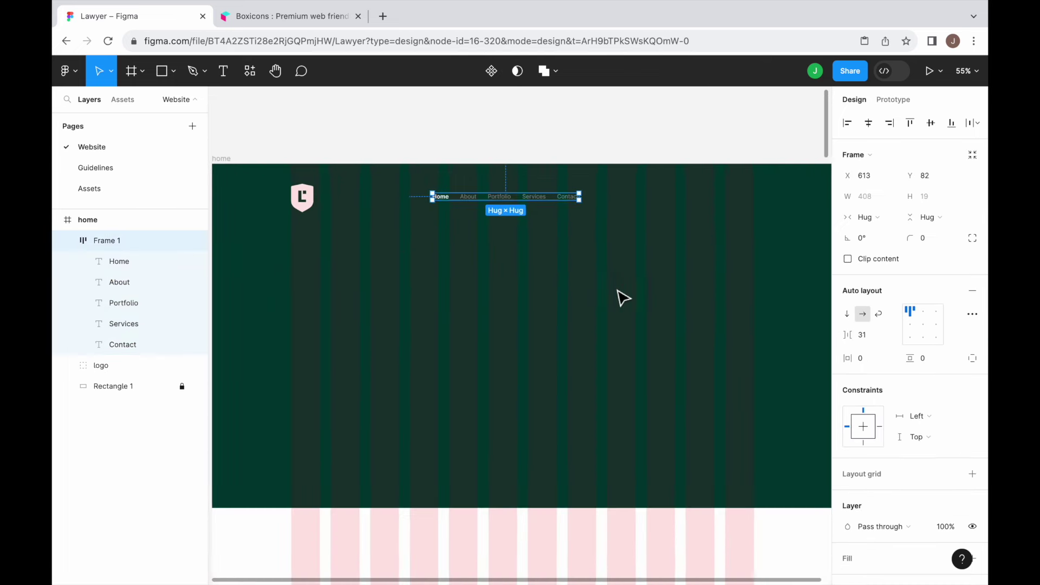
scroll(631, 282, down, 1)
click(687, 249)
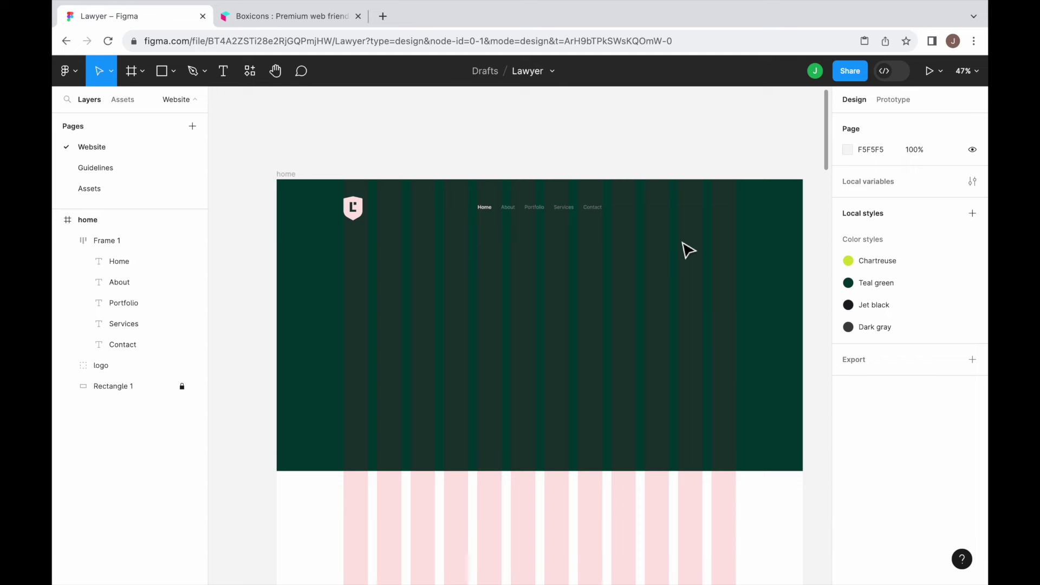
scroll(645, 275, up, 3)
click(552, 168)
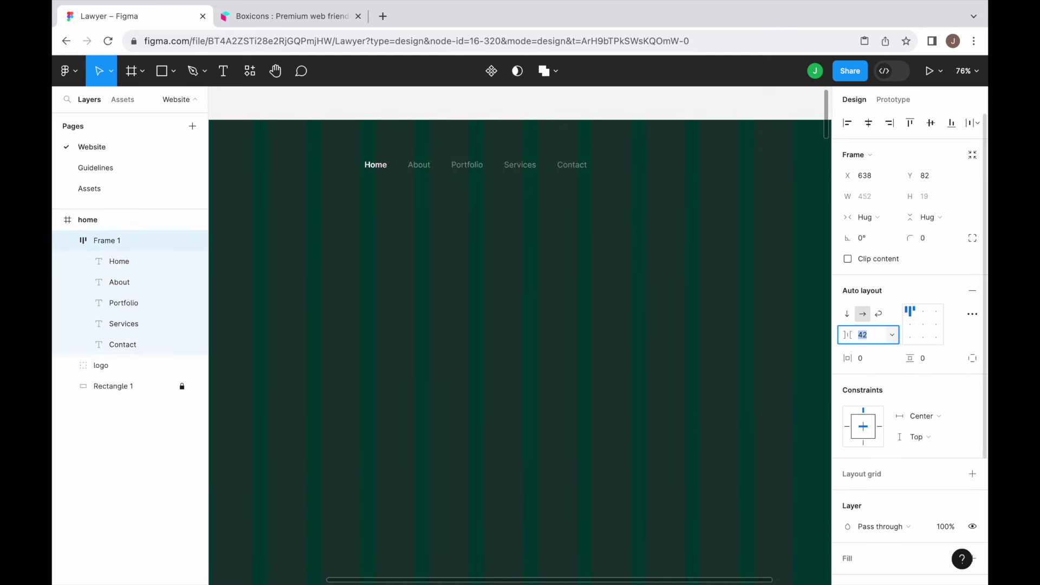
click(690, 253)
scroll(655, 233, up, 2)
scroll(560, 222, up, 3)
Draw a button-sized rectangle beside the nav with no fill and a white FFFFFF outline
key(r)
drag(484, 180, 590, 217)
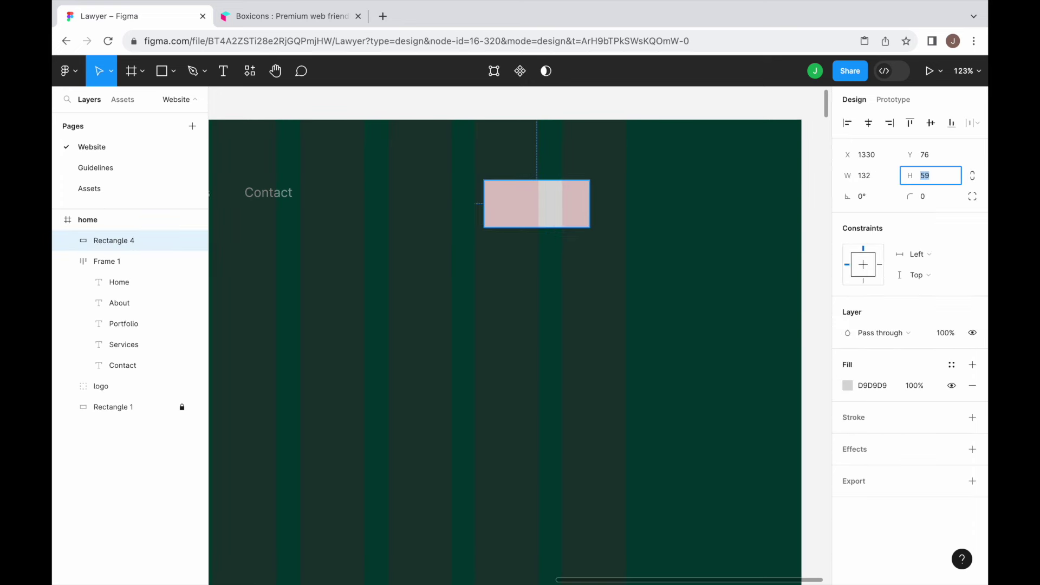
text(50)
click(972, 385)
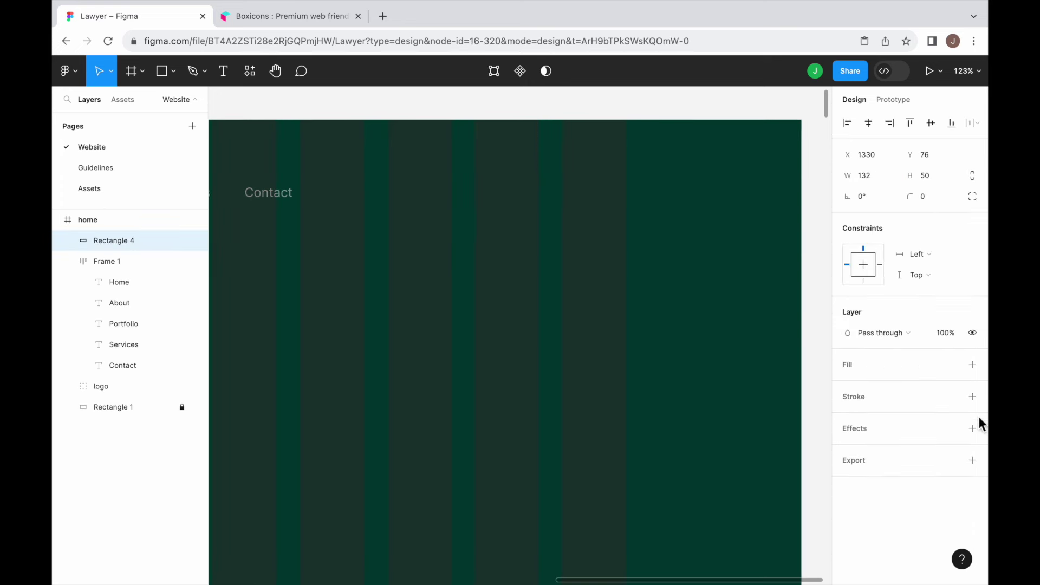
click(858, 418)
drag(705, 325, 641, 219)
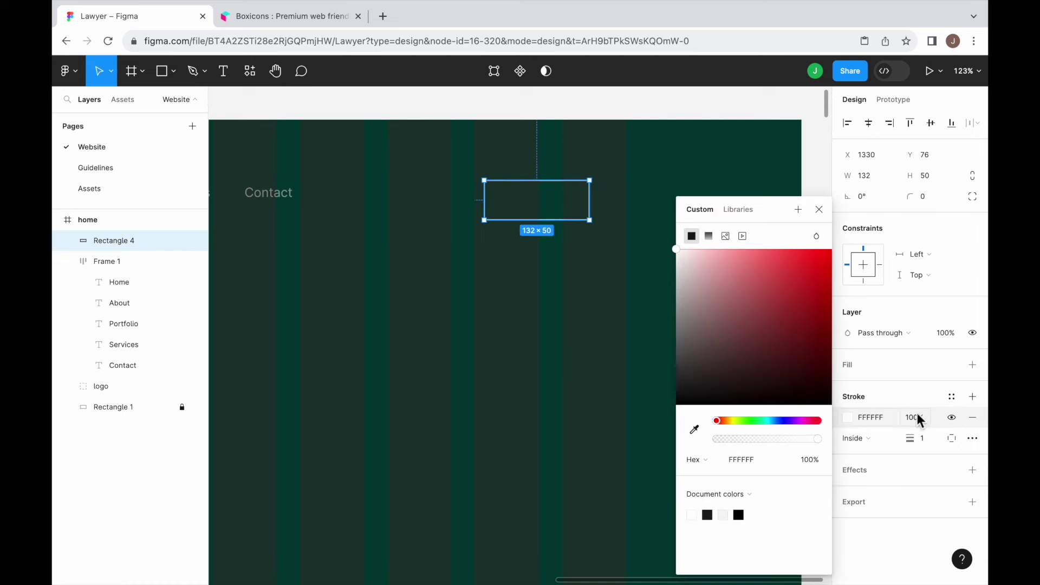
click(920, 418)
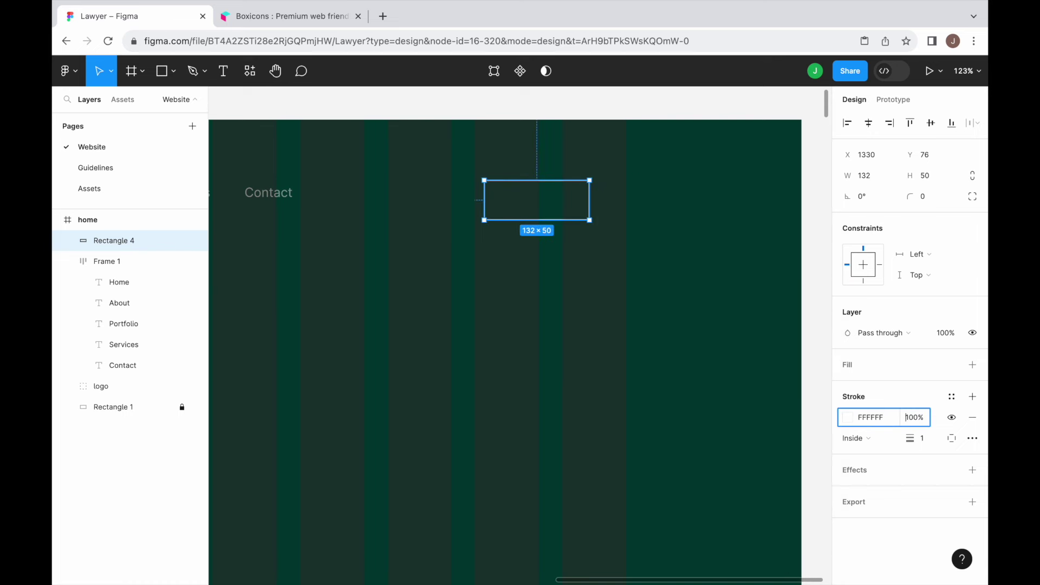
Round the rectangle's corners into a pill shape
ctrl+scroll(558, 201, up, 5)
click(922, 196)
text(25)
click(693, 218)
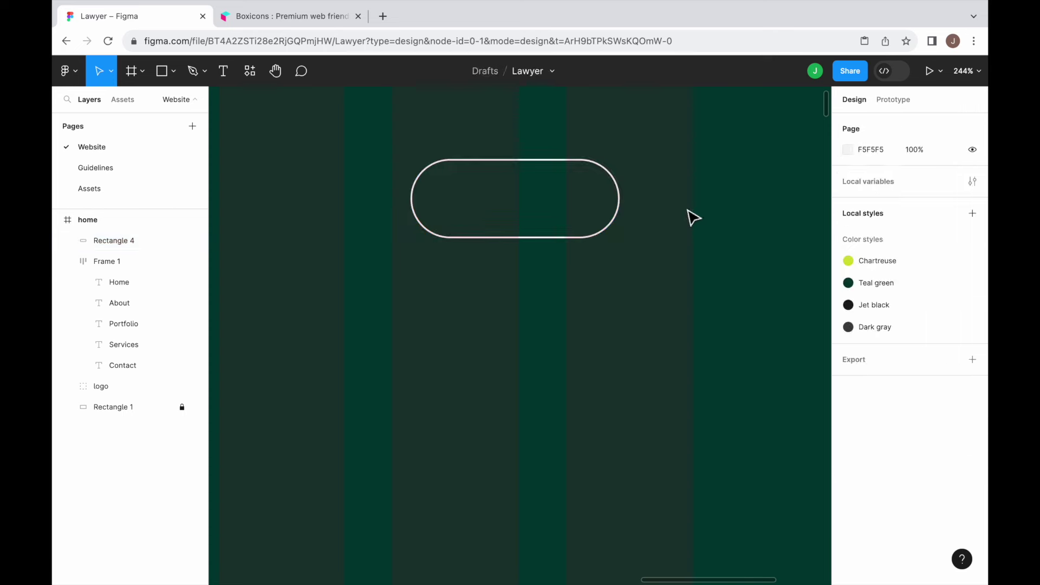
click(551, 242)
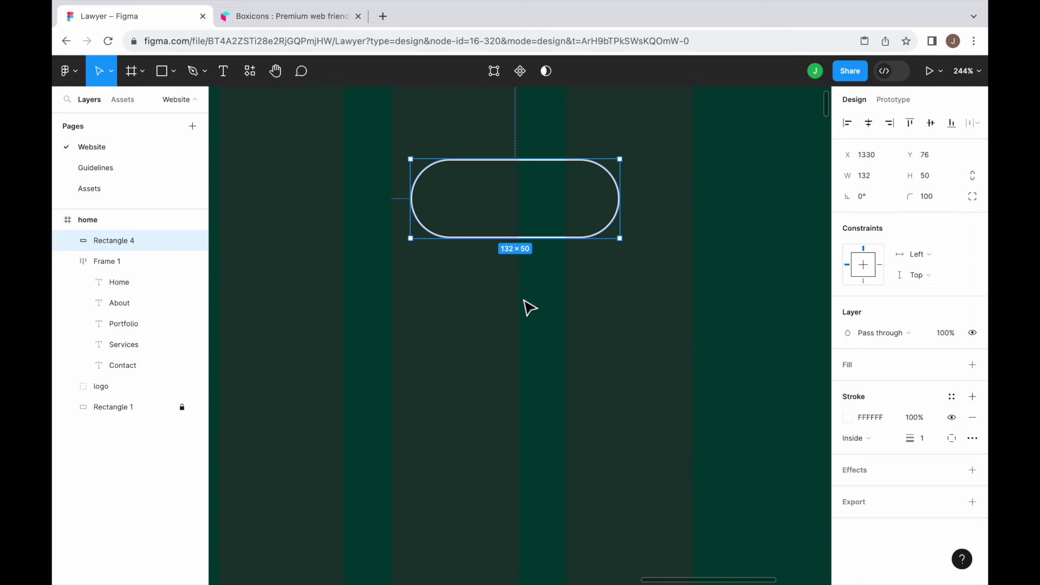
Add a 'Hire Us' label centred in the pill and wrap it in auto layout
key(t)
click(476, 182)
text(Hire Us)
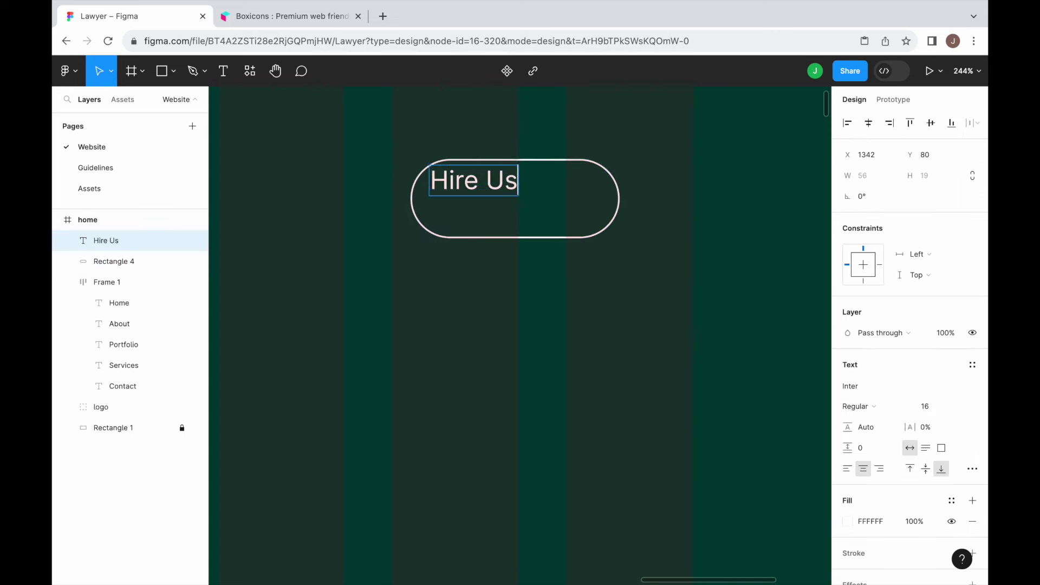
shift+click(542, 161)
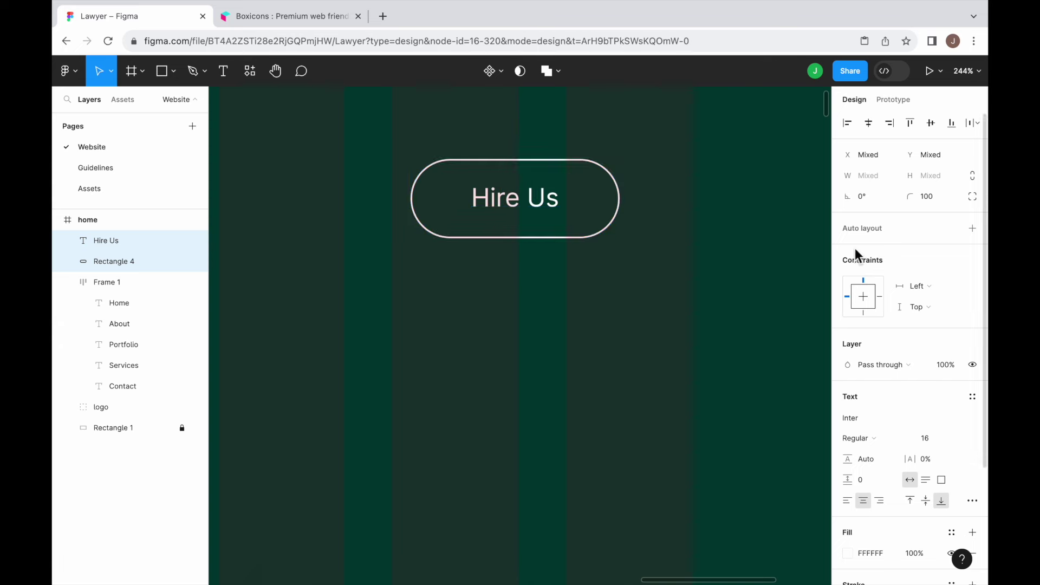
click(650, 216)
click(620, 199)
shift+click(542, 198)
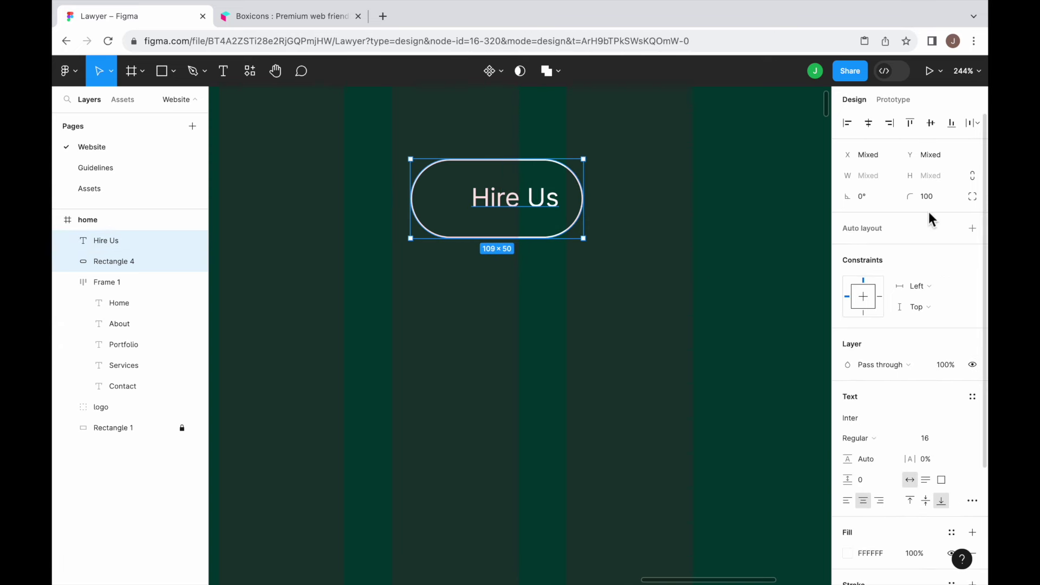
click(869, 123)
click(974, 229)
Lower the button frame's white outline opacity so the stroke appears faint
scroll(615, 181, left, 3)
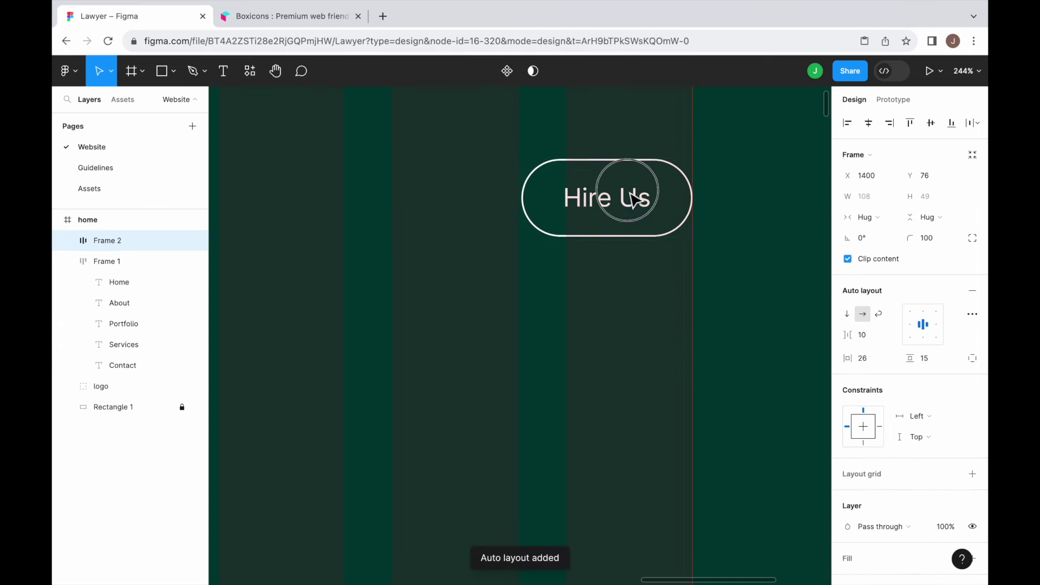
click(67, 241)
scroll(847, 489, down, 4)
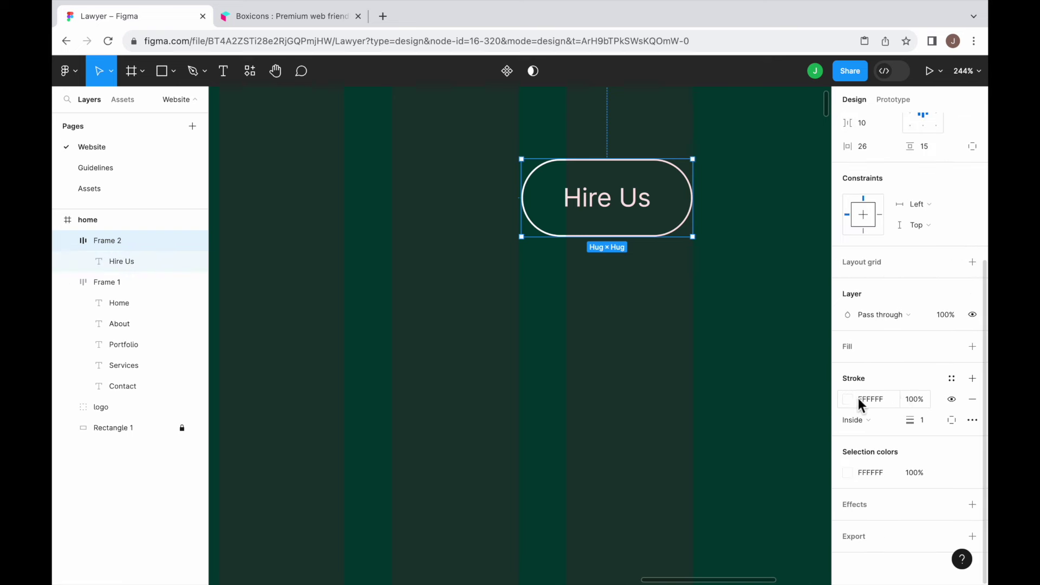
click(915, 399)
text(60)
key(Return)
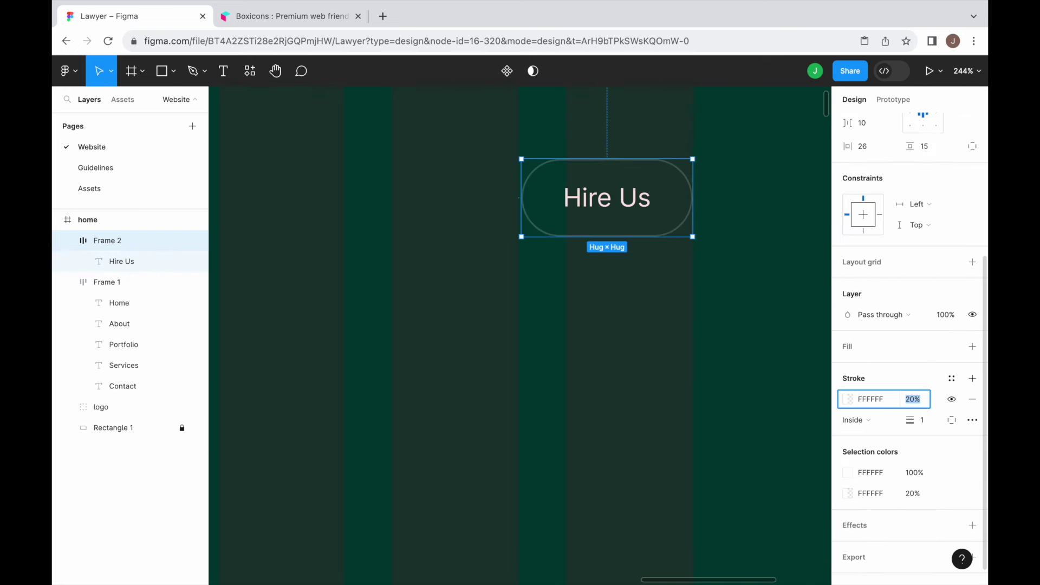
click(792, 376)
scroll(551, 341, down, 5)
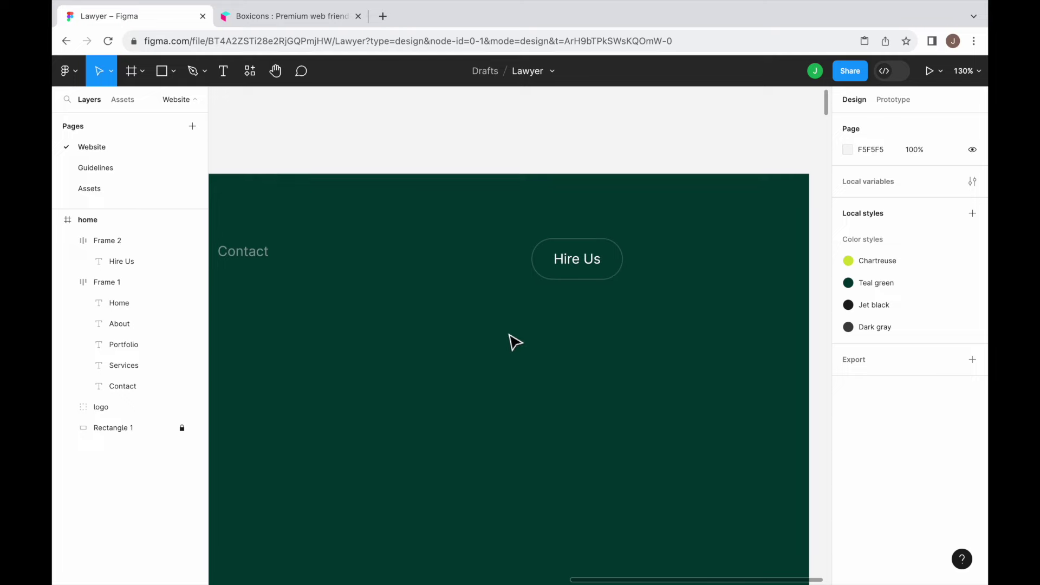
Draw a 9×9 ellipse under the Home link and fill it with the Chartreuse colour style
scroll(476, 341, down, 3)
scroll(439, 256, up, 2)
scroll(442, 259, up, 5)
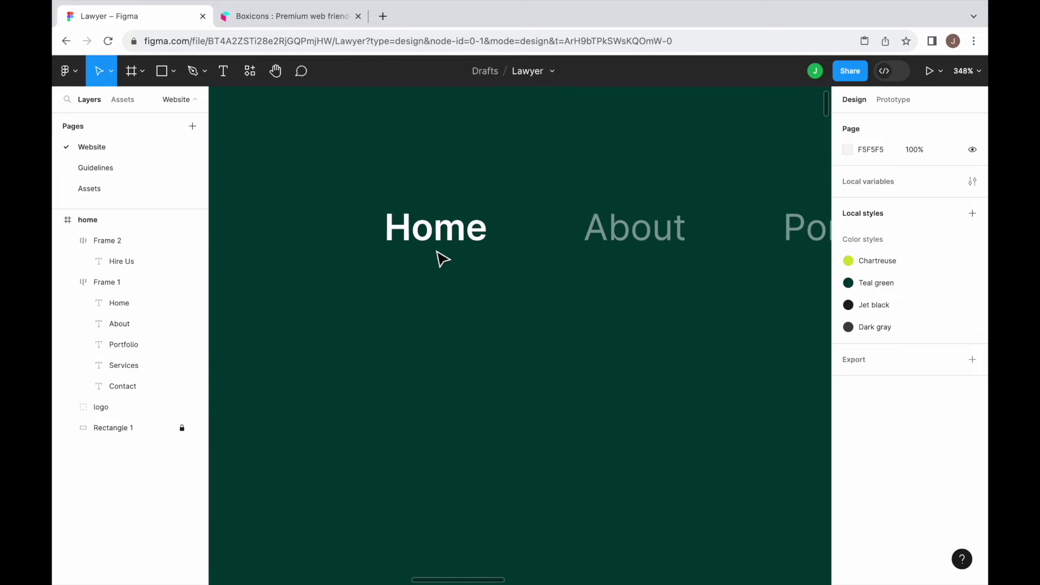
drag(427, 259, 447, 279)
click(952, 364)
click(704, 450)
click(455, 325)
click(434, 272)
Cover the ellipse's lower half with a rectangle and Subtract it, leaving a half-circle
scroll(389, 255, up, 5)
key(r)
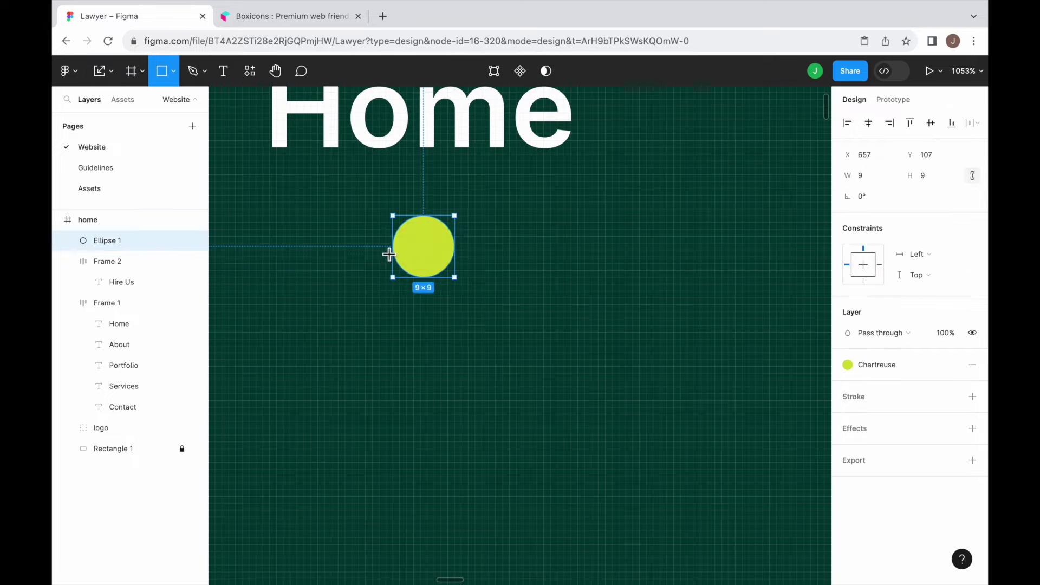
drag(386, 244, 461, 291)
shift+click(107, 261)
click(447, 279)
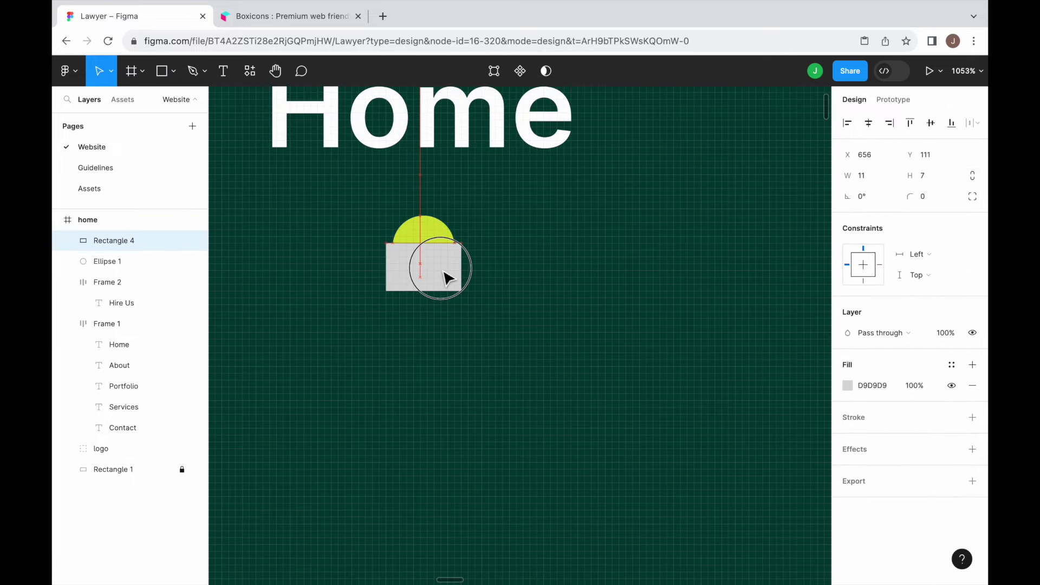
shift+click(108, 261)
click(555, 70)
click(539, 116)
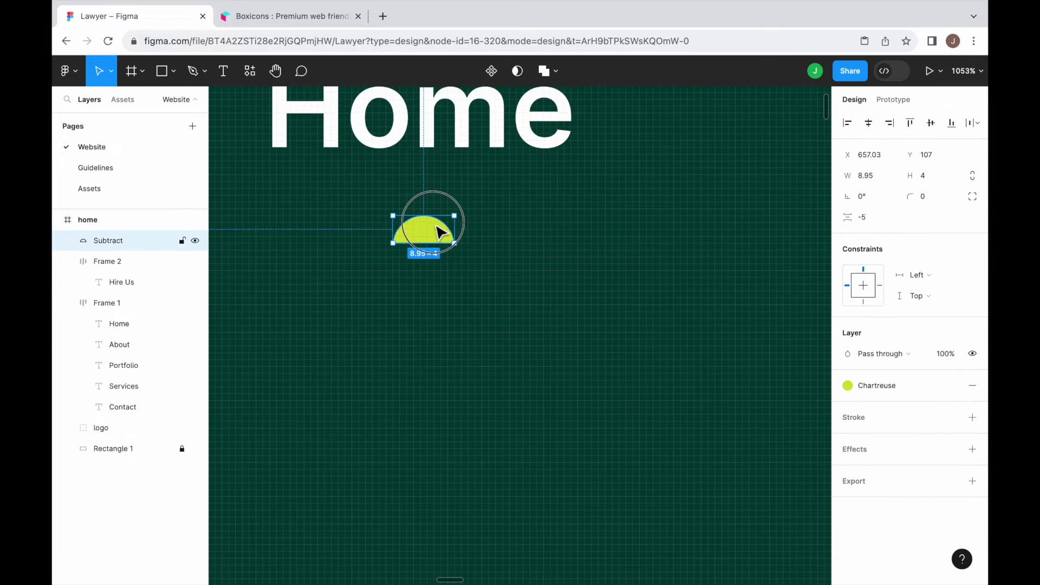
scroll(436, 227, down, 5)
scroll(434, 219, down, 5)
click(453, 272)
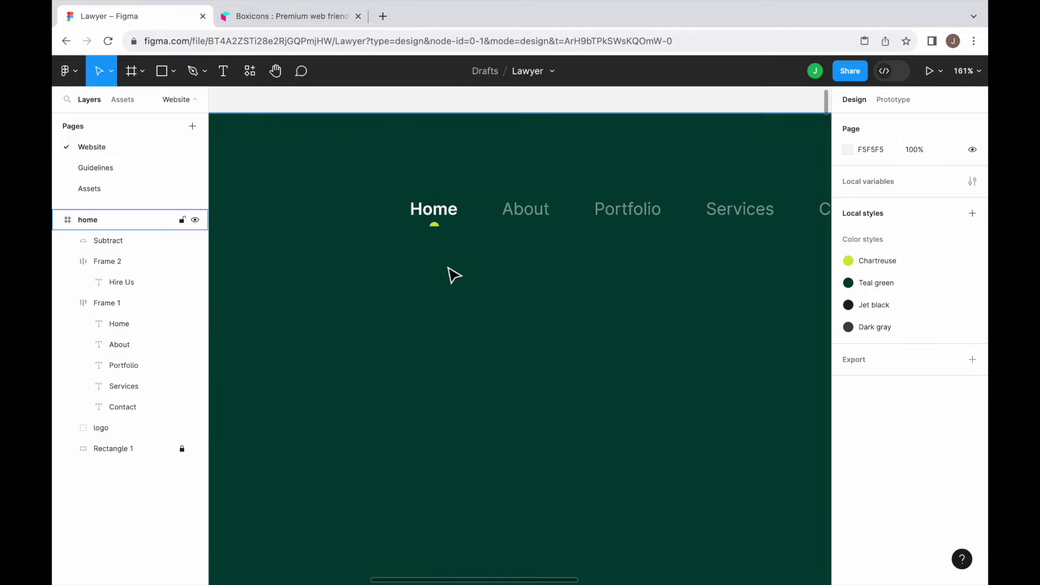
scroll(458, 298, down, 5)
scroll(467, 328, down, 2)
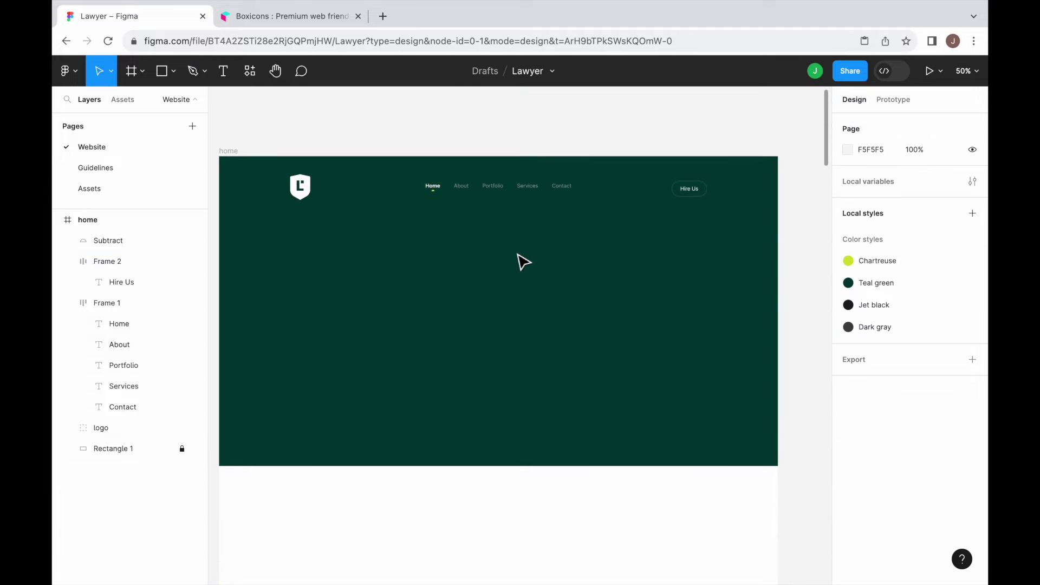
Add the hero heading text 'The Law Is The Public Conscience'
scroll(519, 259, up, 2)
key(t)
click(434, 273)
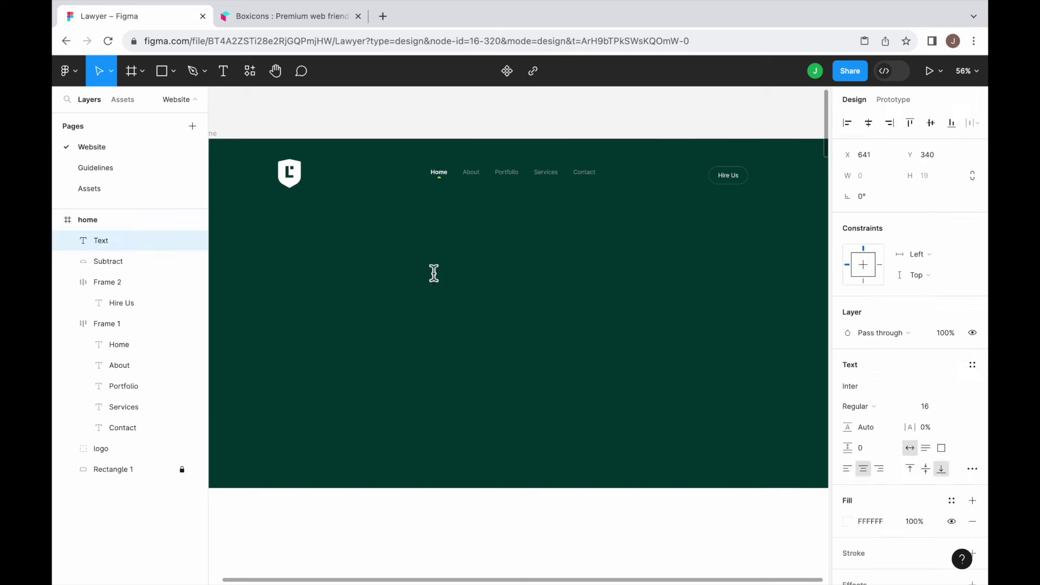
text(The Law Is The PublicConscience)
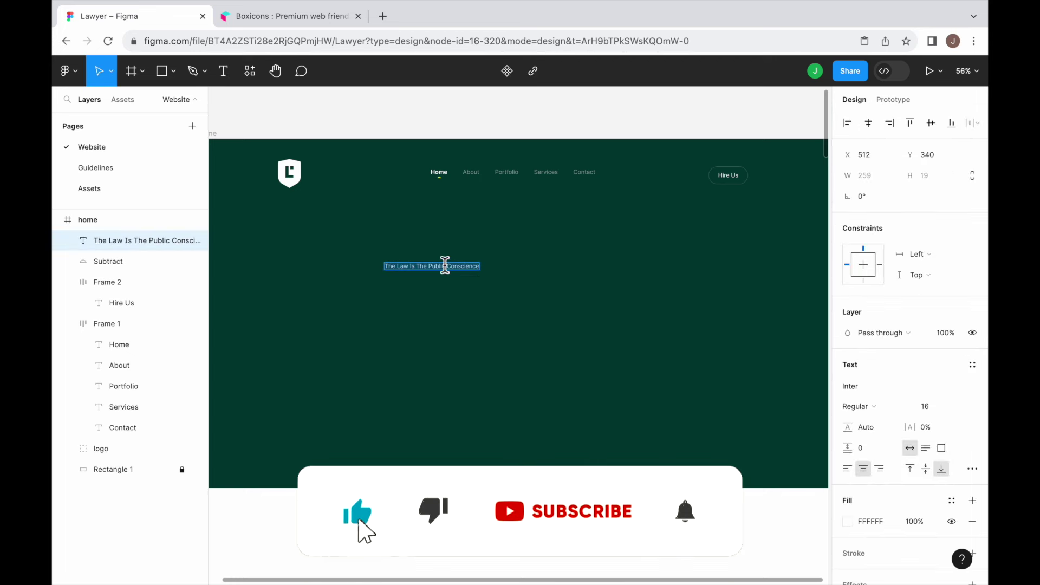
Set the heading to Playfair Display Bold at size 64
scroll(444, 265, up, 5)
click(867, 386)
text(Playfair)
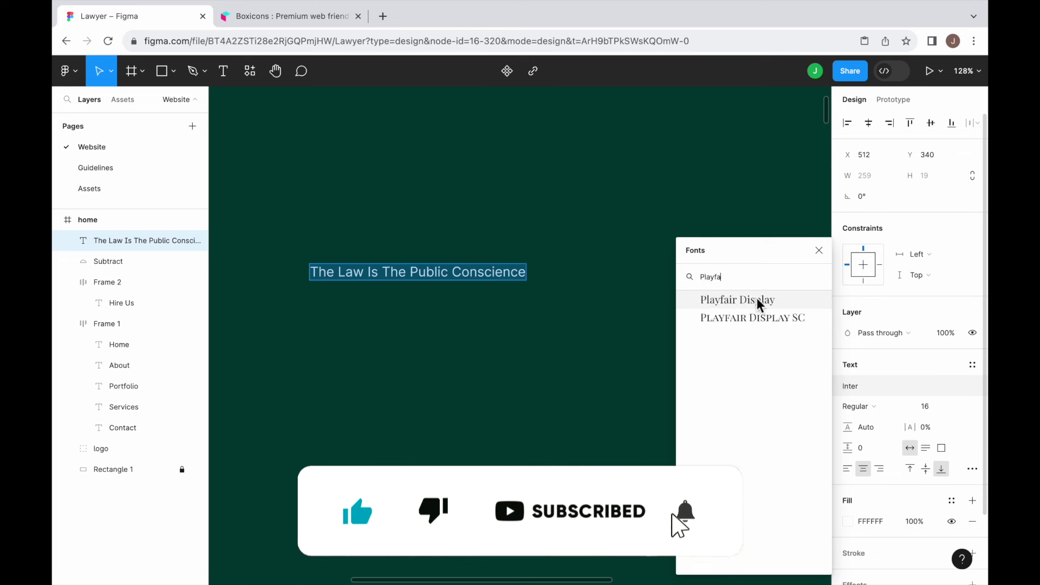
click(757, 301)
click(862, 407)
click(878, 515)
click(929, 407)
text(64)
key(Return)
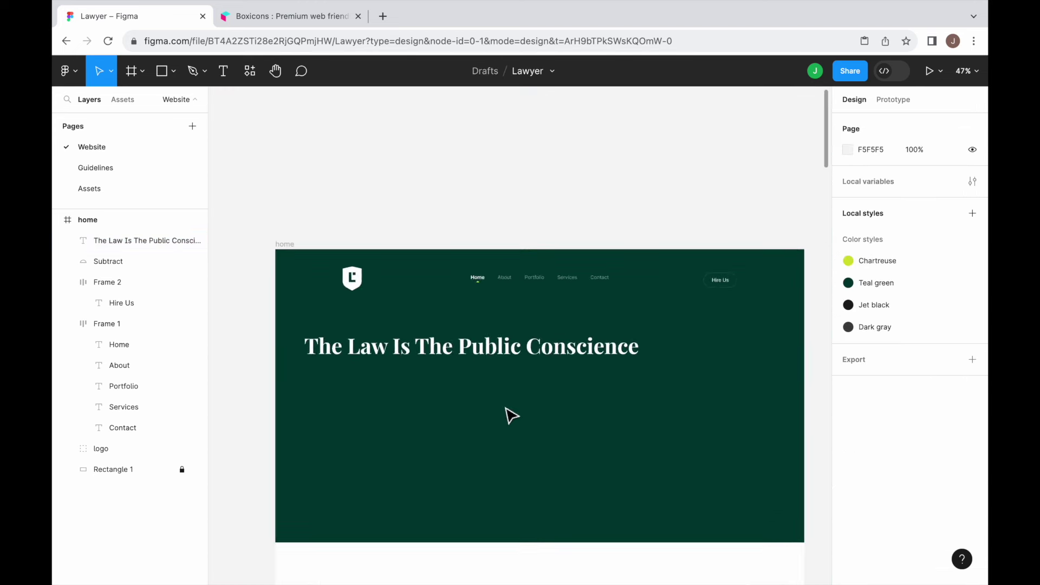
Narrow the heading's text box so it wraps onto two lines
key(shift+0)
key(ctrl+backslash)
click(813, 309)
drag(844, 318, 556, 325)
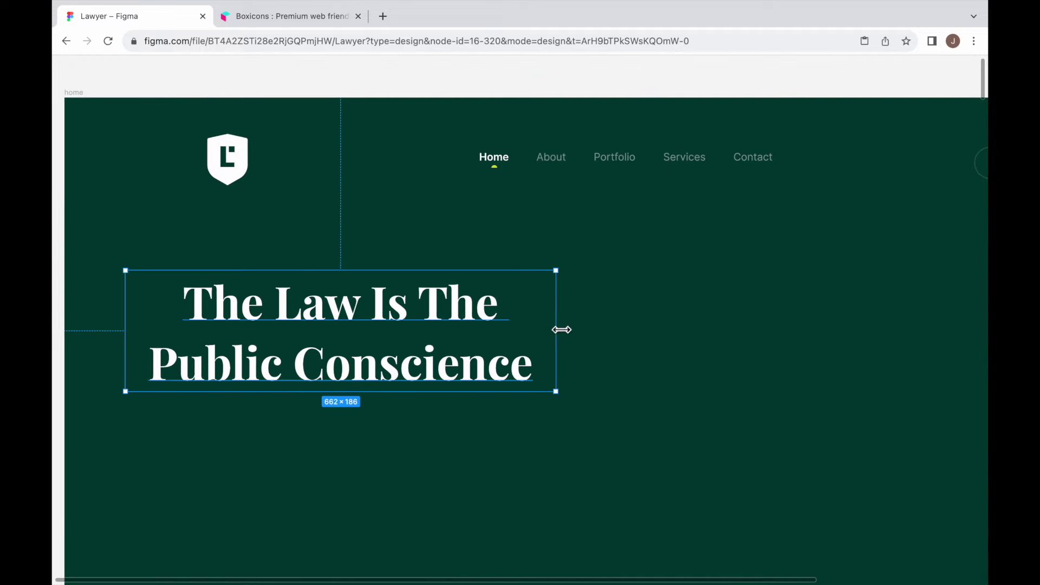
key(ctrl+backslash)
key(ctrl+backslash)
Show the layout grid and align the heading and logo to its columns
key(ctrl+shift+4)
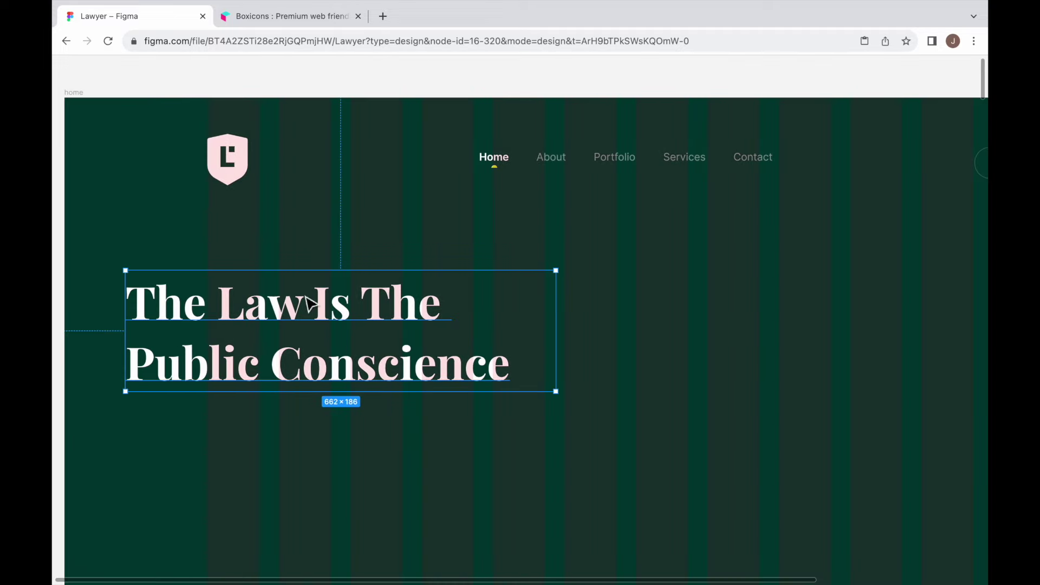
drag(330, 335, 506, 345)
scroll(433, 260, left, 3)
drag(368, 175, 281, 179)
Nudge the Hire Us button to the right
scroll(616, 207, right, 10)
click(422, 156)
key(shift+Right)
key(shift+Right)
key(shift+Right)
key(shift+Right)
key(shift+Right)
key(shift+Right)
key(shift+Right)
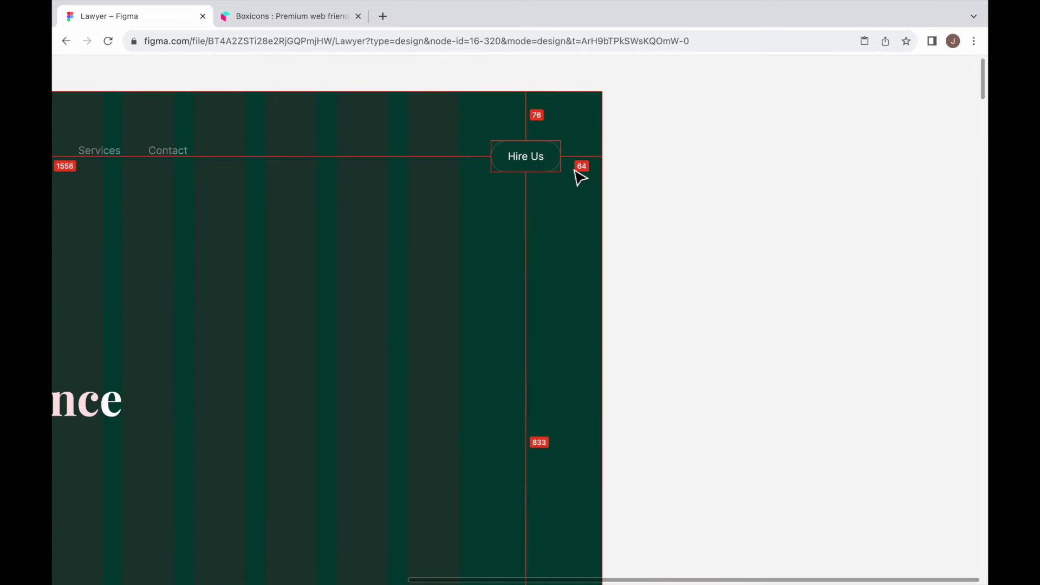
scroll(577, 179, left, 2)
scroll(387, 219, left, 5)
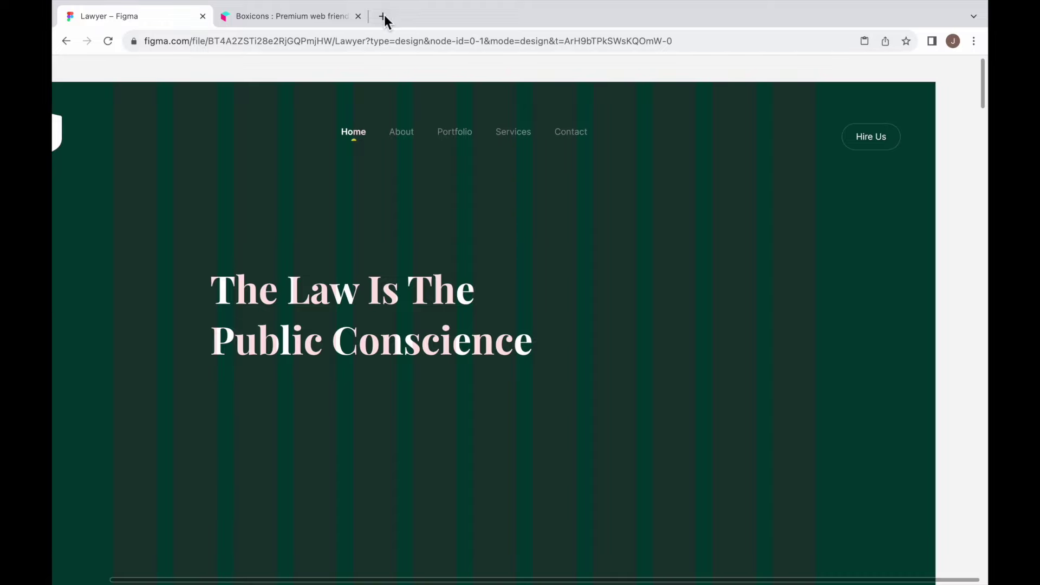
Generate Lorem Ipsum on lipsum.com and copy a paragraph of it
click(383, 16)
text(lipsum)
key(Return)
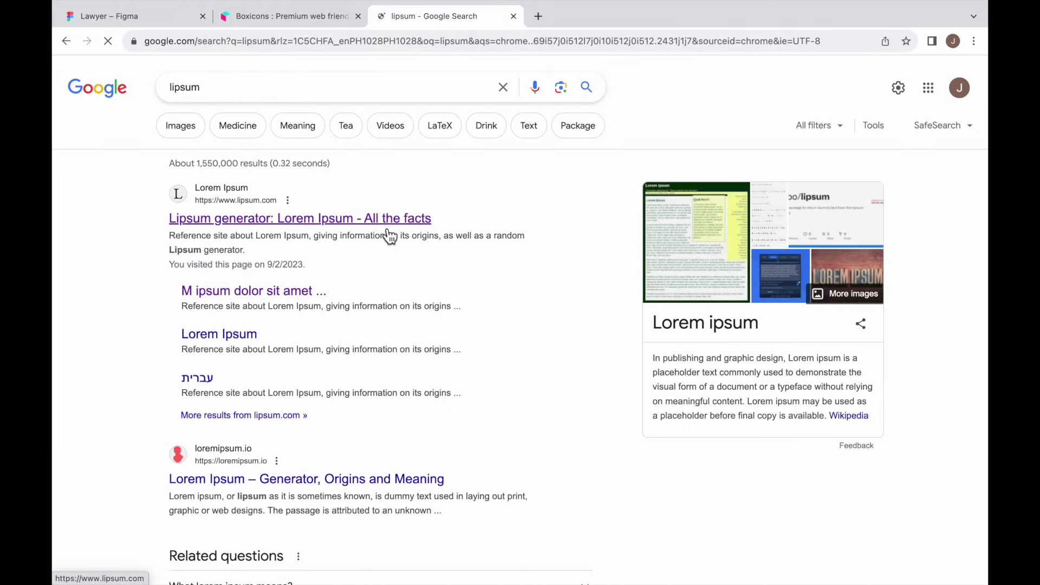
scroll(385, 227, down, 5)
scroll(552, 274, down, 3)
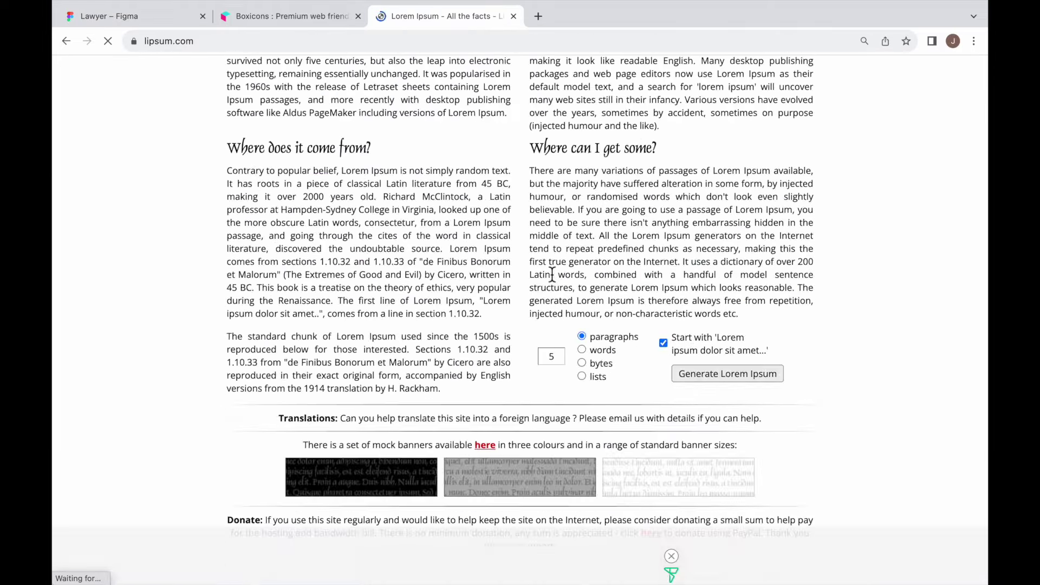
click(727, 373)
drag(545, 372, 482, 407)
key(ctrl+c)
Paste the Lorem Ipsum into Figma as a wrapped 382×171 paragraph
click(124, 16)
scroll(559, 247, down, 3)
key(ctrl+v)
mouse_move(85, 327)
mouse_down()
mouse_move(843, 326)
mouse_move(346, 221)
mouse_up()
scroll(740, 246, up, 5)
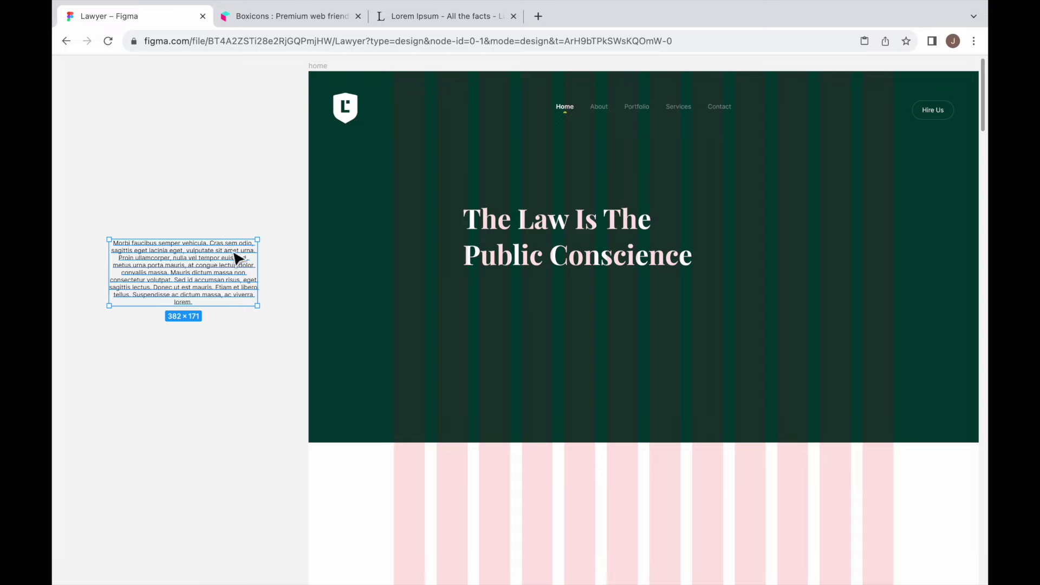
Move the paragraph under the hero heading and colour its text FFFFFF
drag(135, 300, 595, 318)
key(ctrl+backslash)
scroll(458, 361, up, 3)
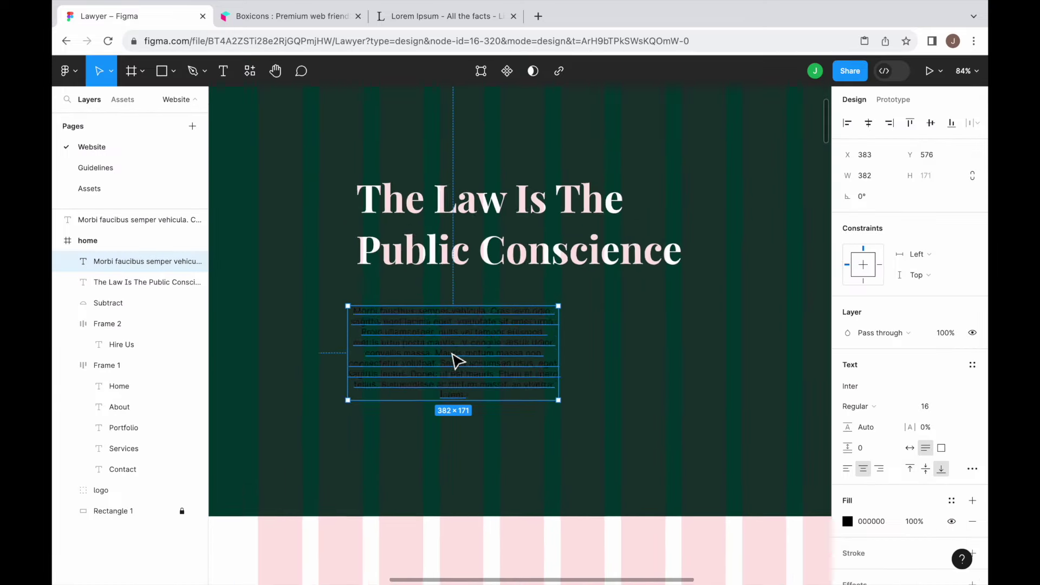
scroll(453, 354, up, 2)
click(872, 521)
text(FFFFFF)
Give the paragraph line height 28, left alignment, and the heading's width
click(866, 427)
text(20)
key(Return)
key(Up)
key(Up)
key(Up)
key(Up)
key(Up)
key(Up)
click(848, 469)
mouse_move(582, 297)
mouse_down()
mouse_move(689, 297)
mouse_move(570, 329)
mouse_up()
Trim the paragraph after 'tempor' and move it up closer to the heading
key(Return)
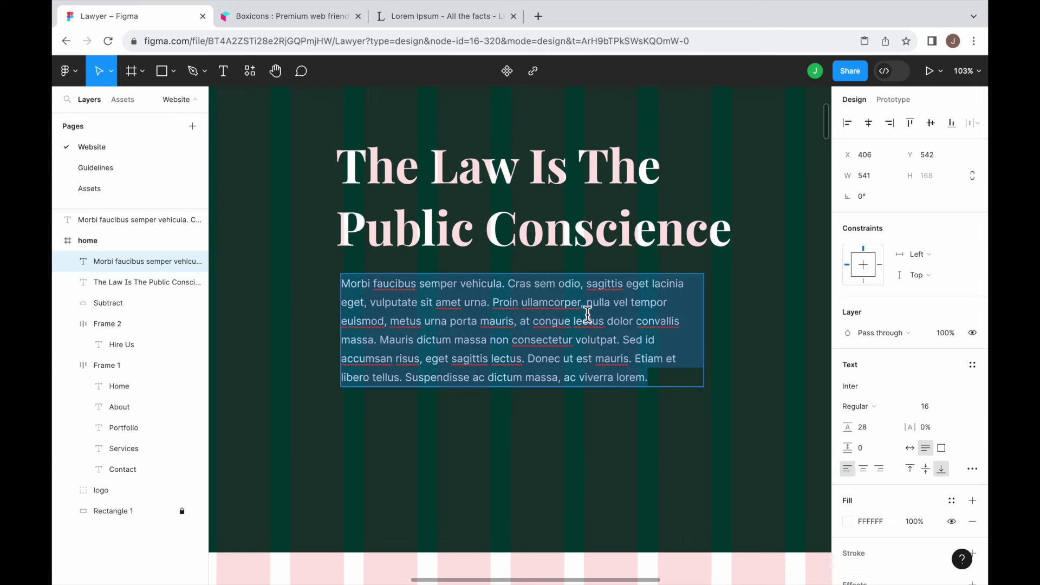
click(585, 304)
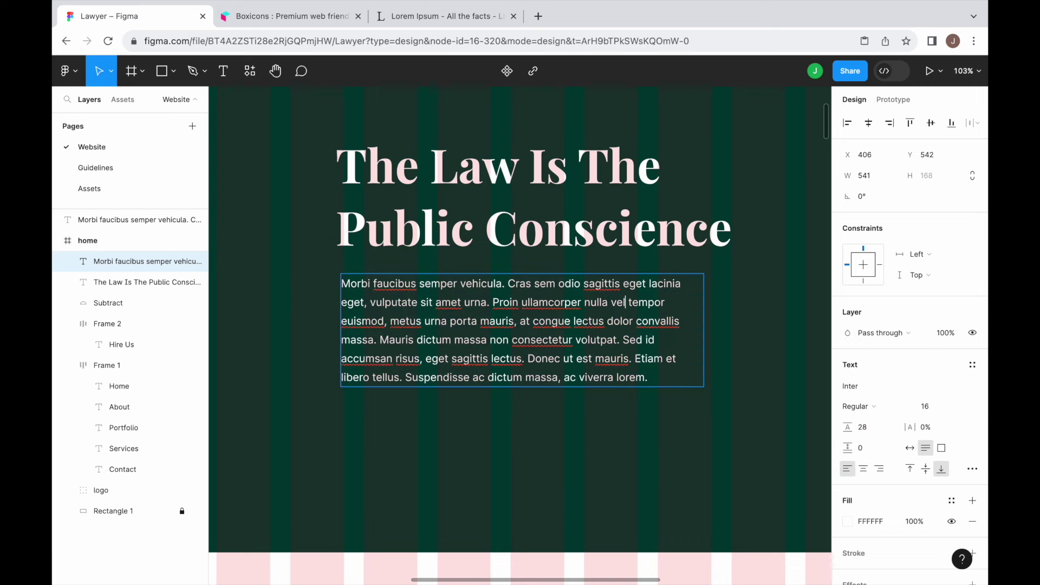
key(Delete)
key(Escape)
drag(562, 320, 539, 301)
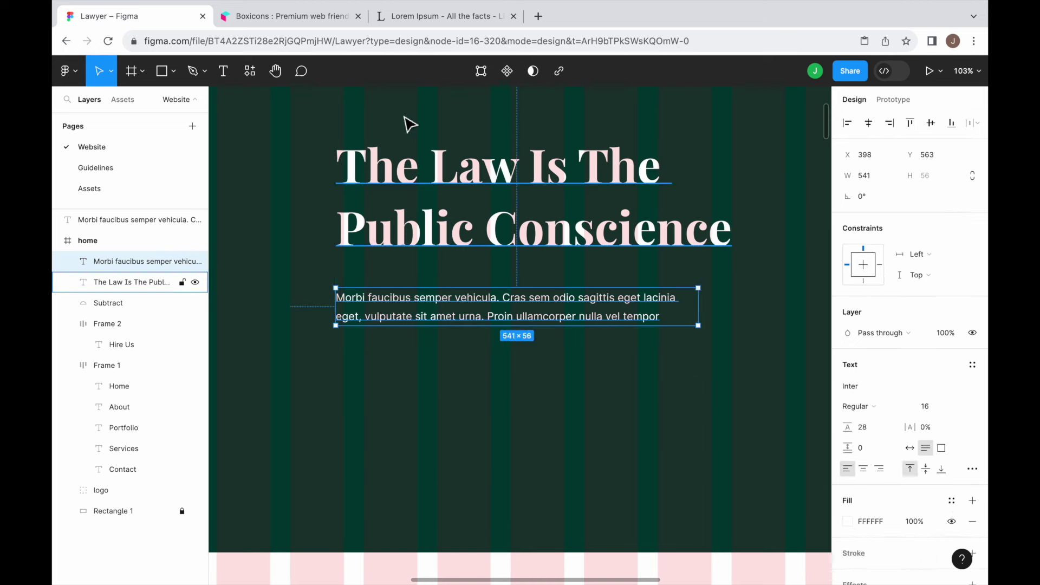
drag(407, 302, 407, 291)
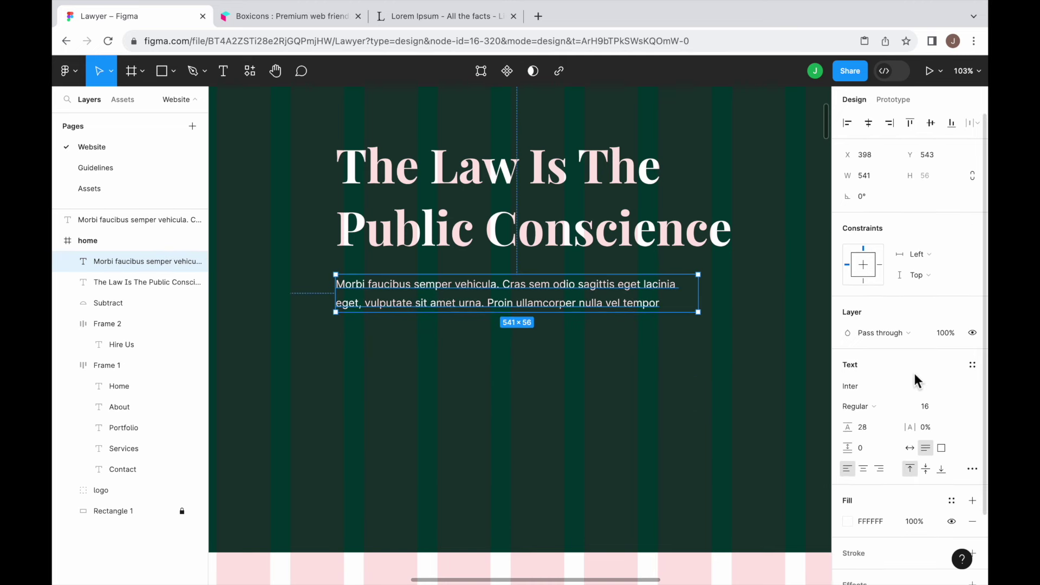
click(935, 407)
text(18)
Make the paragraph size 18, 586 wide, with 50% text opacity
key(Return)
drag(699, 301, 734, 301)
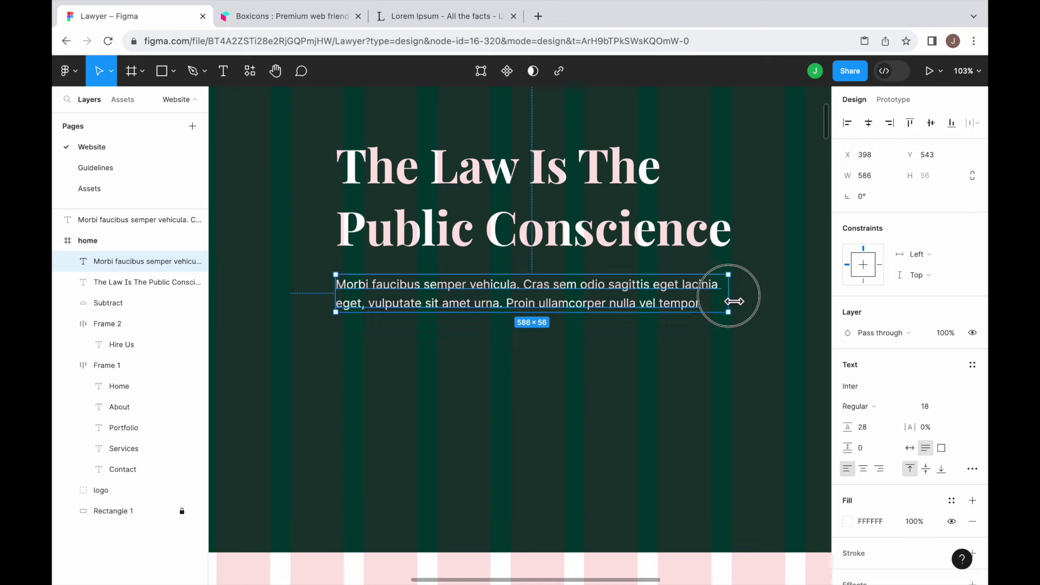
click(758, 390)
click(623, 302)
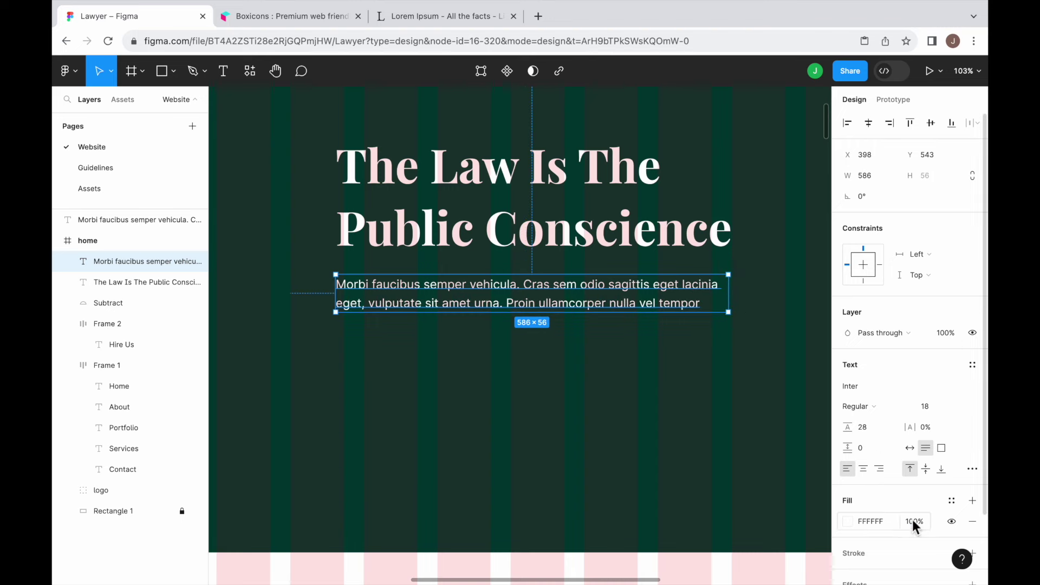
text(50)
key(Return)
Shift the heading and paragraph together about 45 px left
click(719, 446)
key(shift+1)
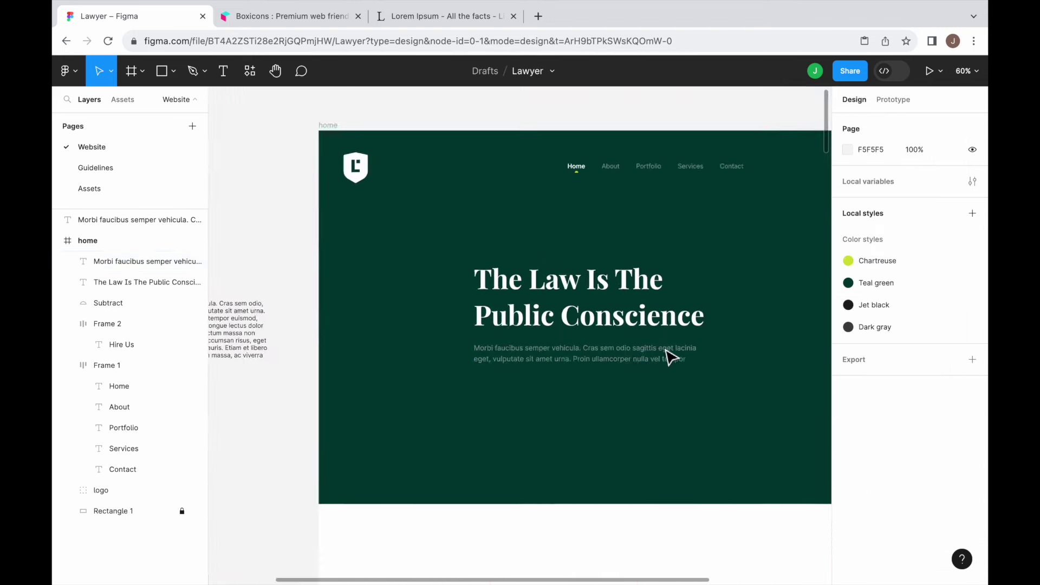
drag(447, 249, 488, 369)
drag(455, 273, 432, 287)
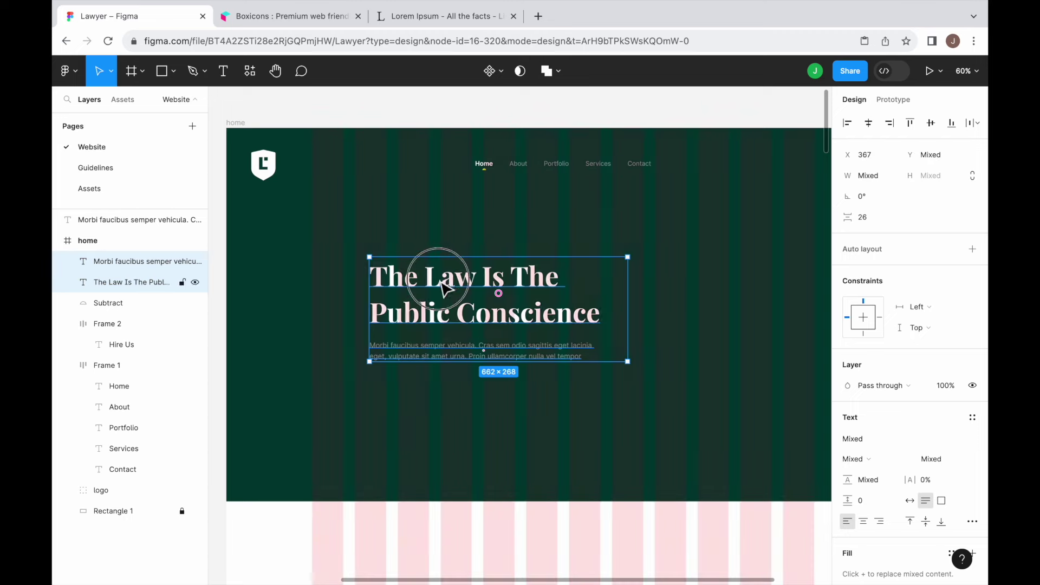
click(523, 213)
scroll(548, 222, down, 2)
scroll(547, 222, right, 3)
Draw a 665-tall grey arch with a rounded top right of the headline
key(r)
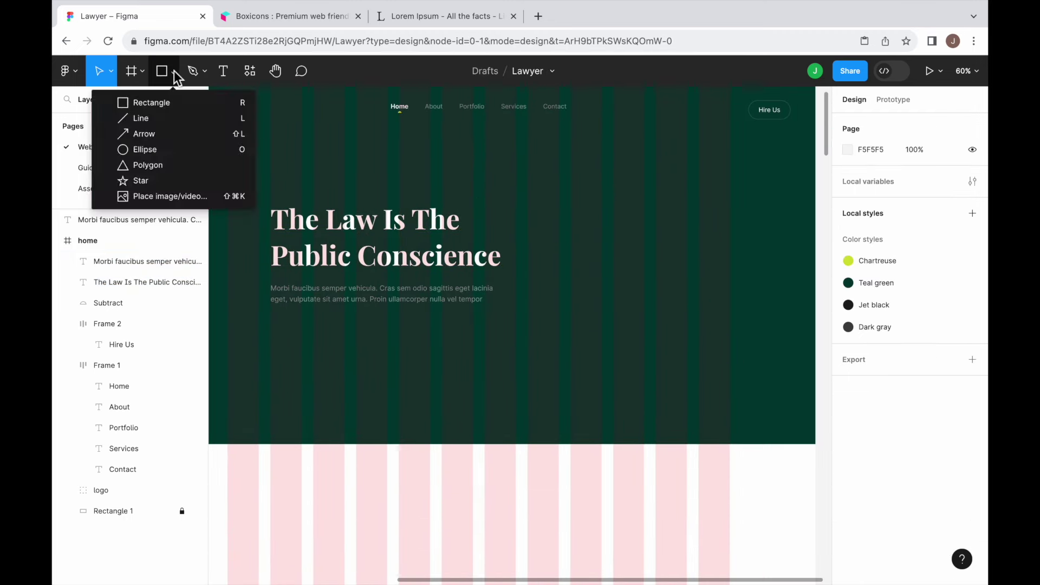
drag(527, 144, 730, 380)
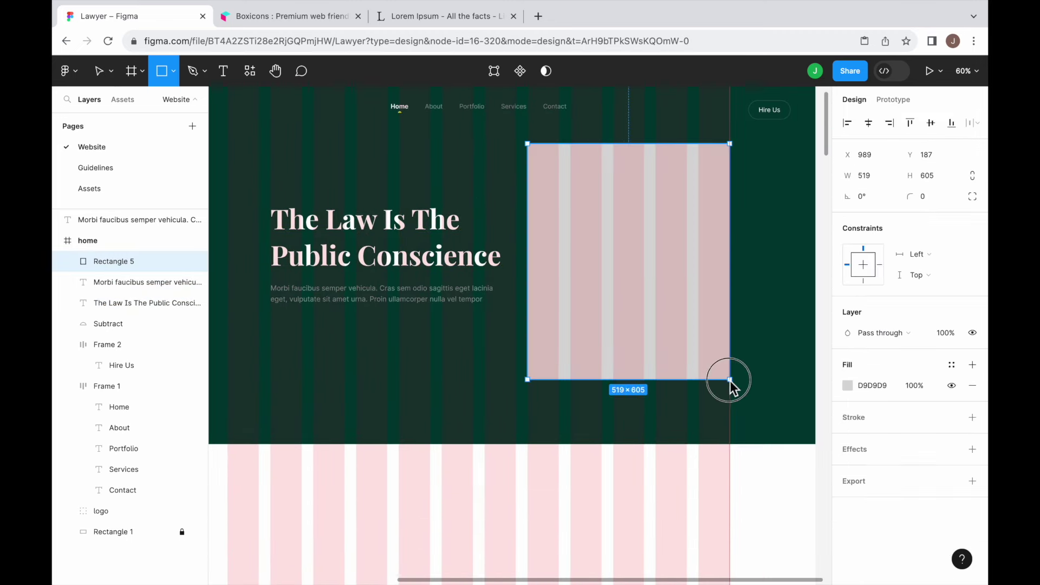
scroll(699, 290, right, 3)
drag(616, 389, 616, 400)
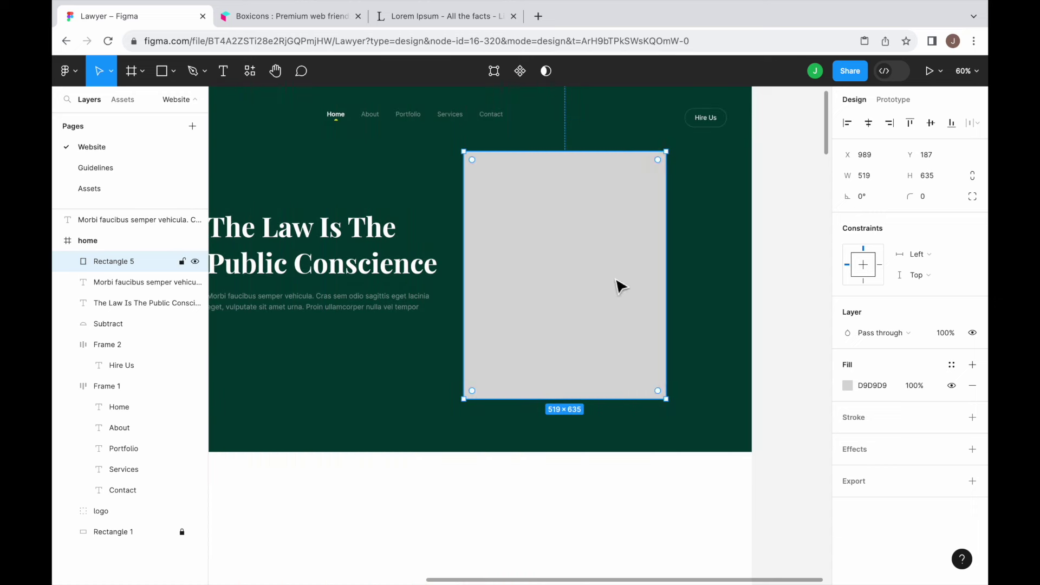
key(Return)
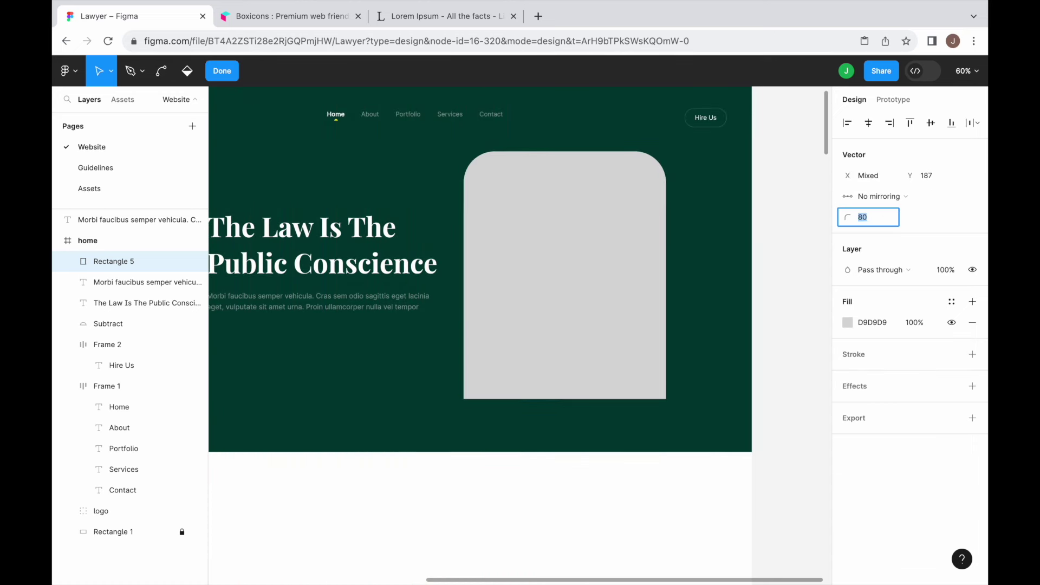
key(Escape)
key(ctrl+shift+Down)
key(ctrl+shift+Down)
key(ctrl+shift+Down)
click(748, 291)
scroll(713, 239, left, 2)
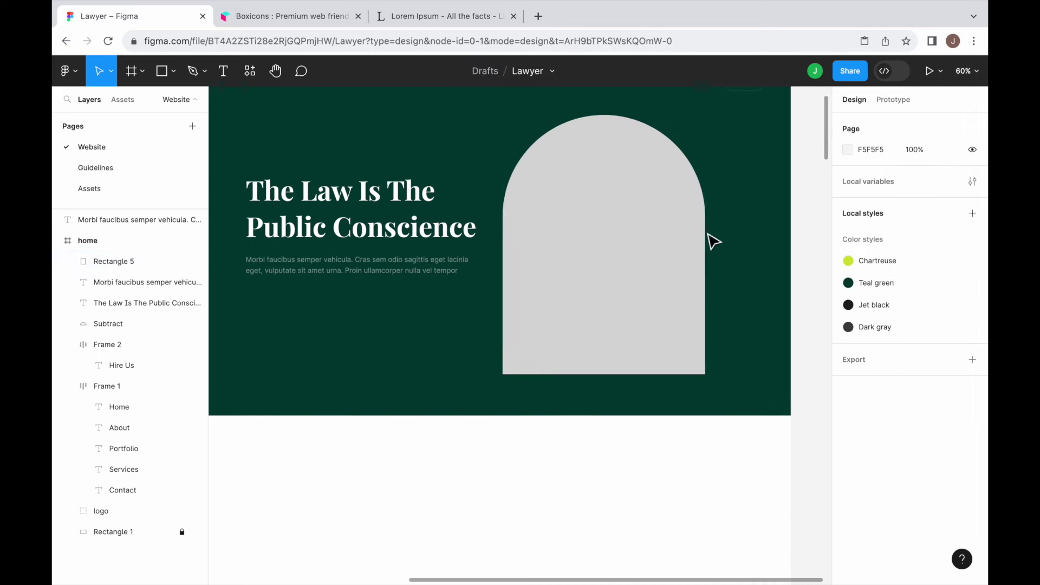
click(635, 229)
Copy the businessman photo from the Assets page onto the Website page
click(89, 188)
key(ctrl+c)
click(92, 147)
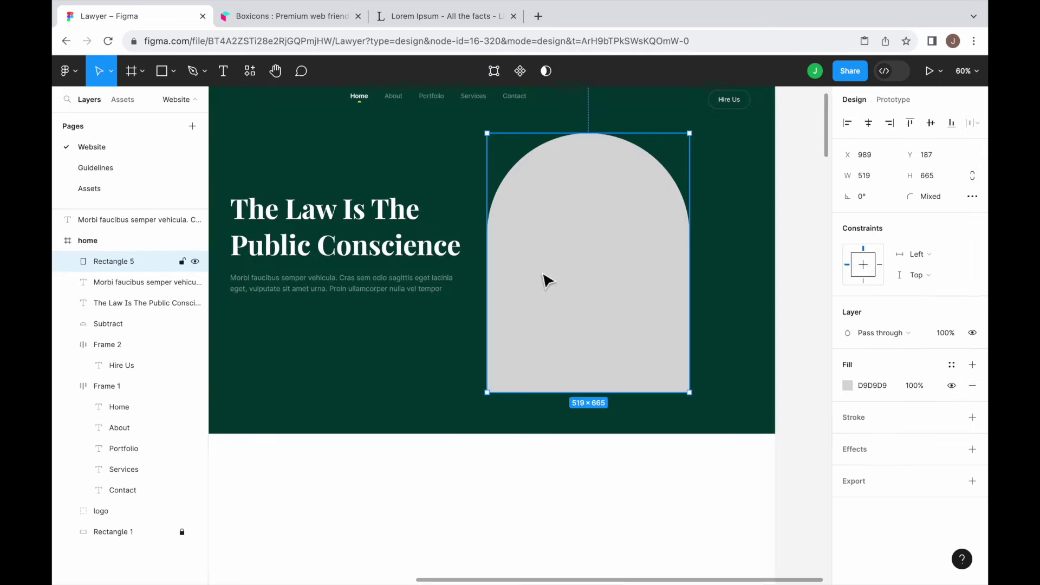
key(ctrl+v)
shift+click(164, 284)
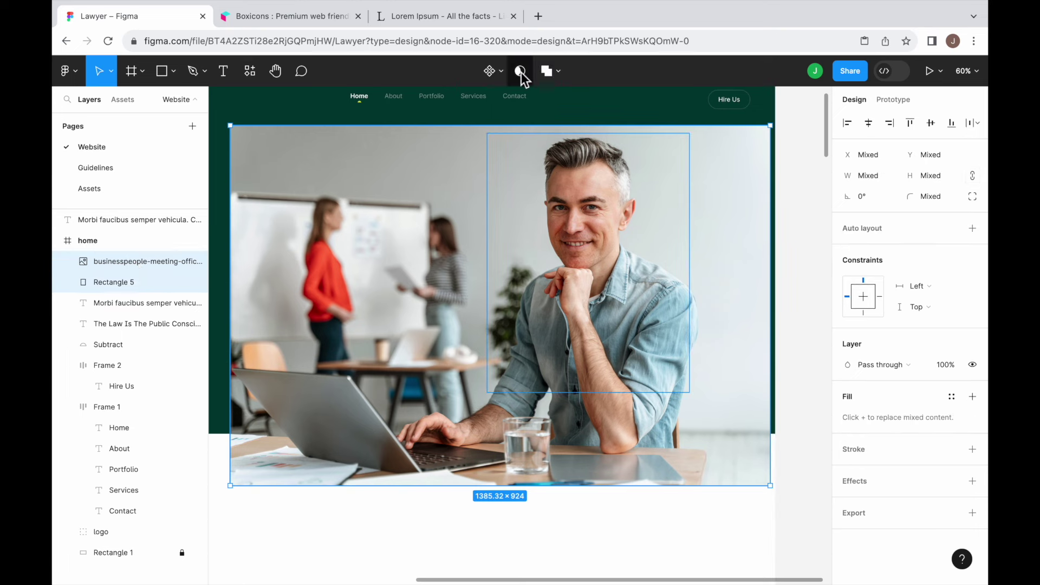
click(119, 287)
right_click(119, 287)
key(Escape)
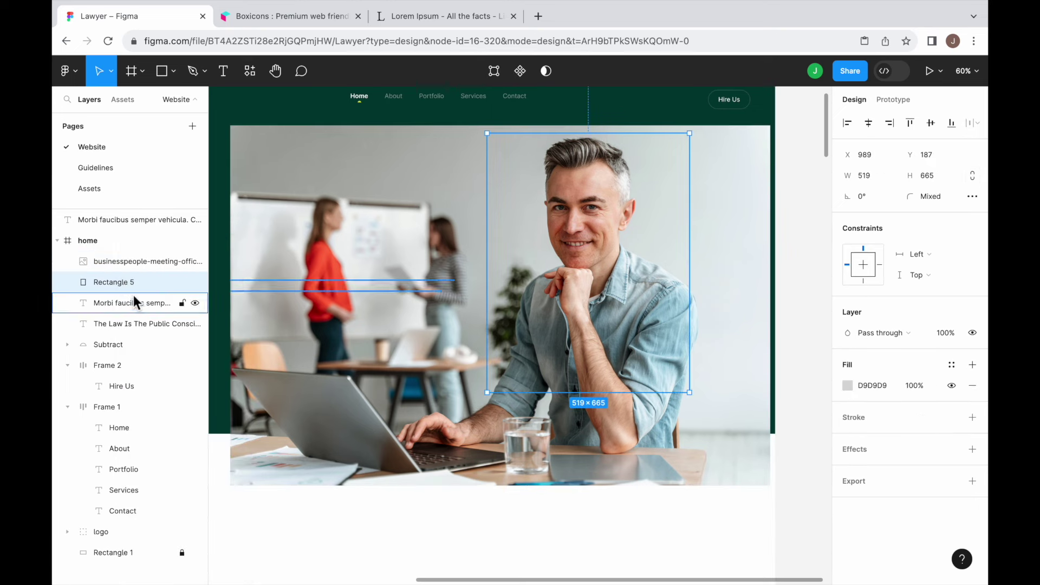
Mask the photo with a duplicate of the arch, shifting the grey arch lower behind
key(ctrl+d)
shift+click(130, 262)
click(545, 71)
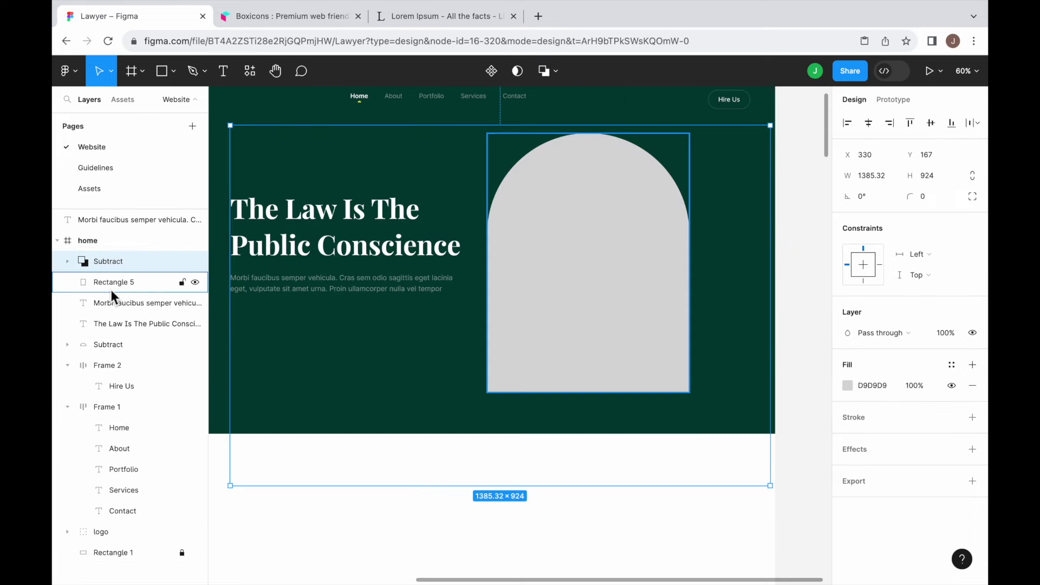
key(ctrl+z)
click(145, 264)
shift+click(119, 282)
click(546, 71)
key(shift+Down)
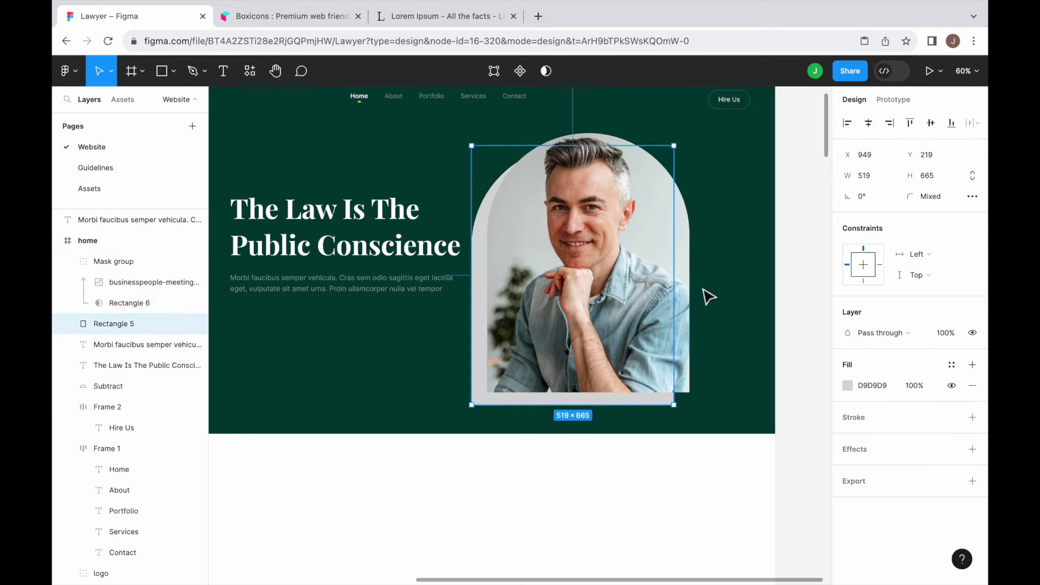
Scale the photo proportionally inside the mask to fit the arch
double_click(623, 242)
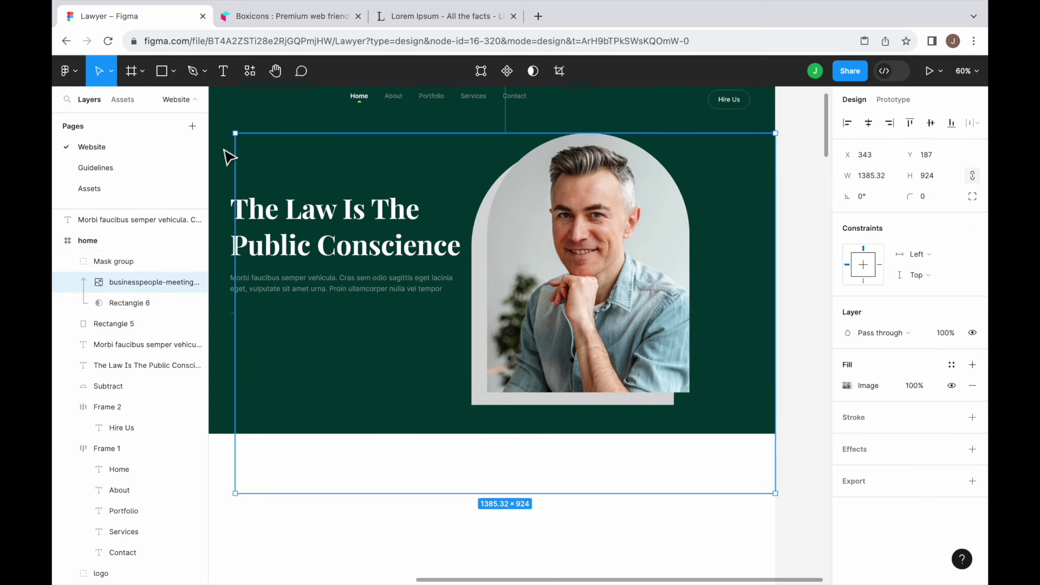
click(111, 71)
click(100, 118)
mouse_move(235, 134)
mouse_down()
mouse_move(252, 146)
mouse_move(320, 133)
mouse_up()
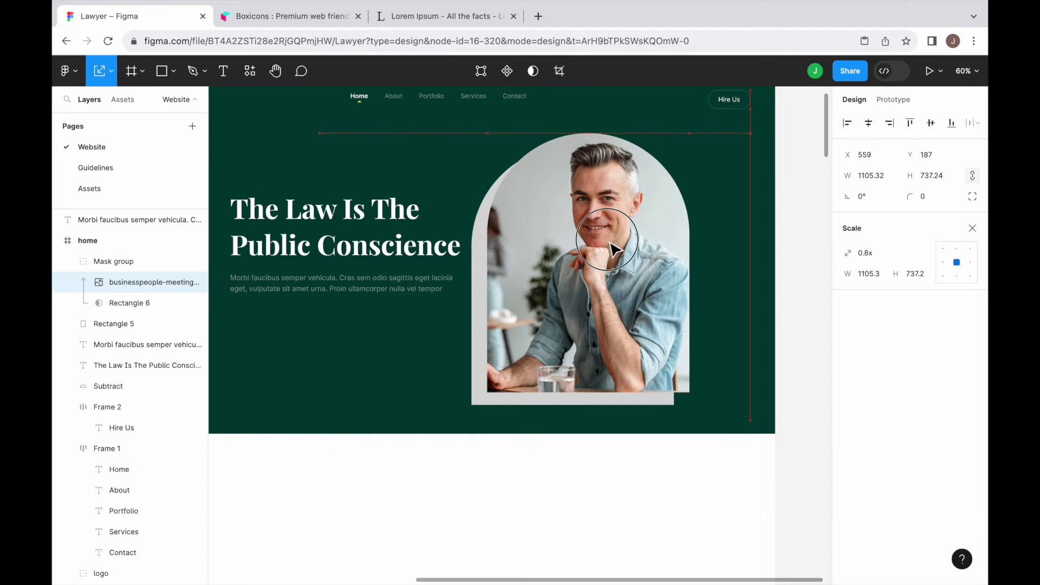
click(297, 355)
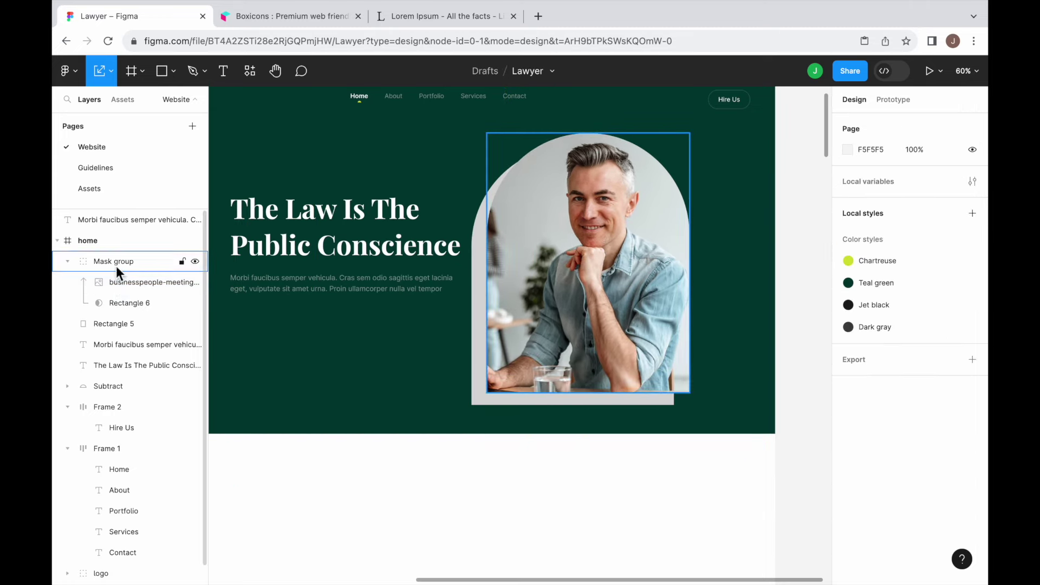
Replace the grey backing arch's fill with a Chartreuse outline
click(116, 264)
click(115, 324)
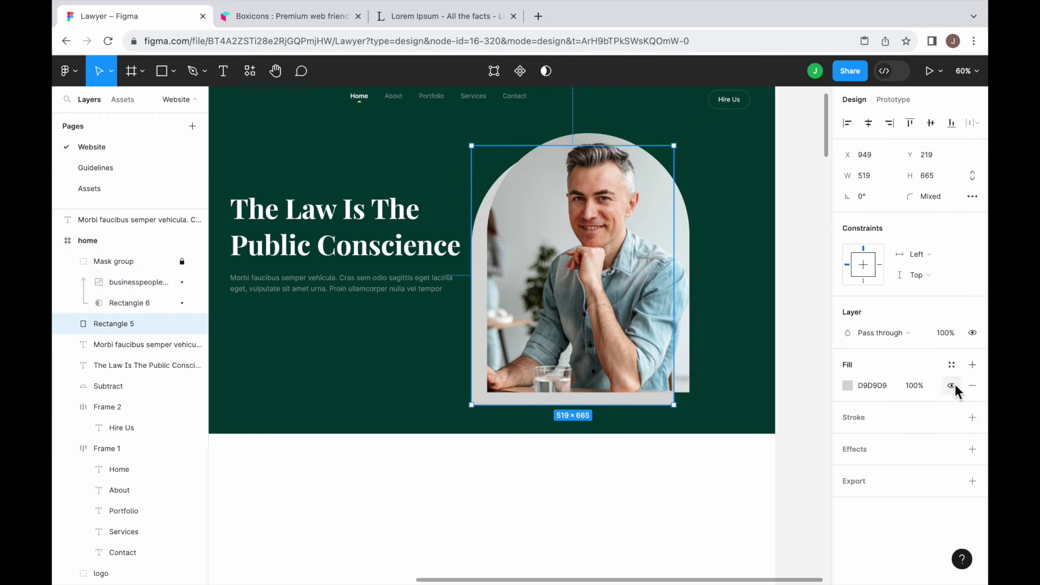
click(952, 397)
click(729, 482)
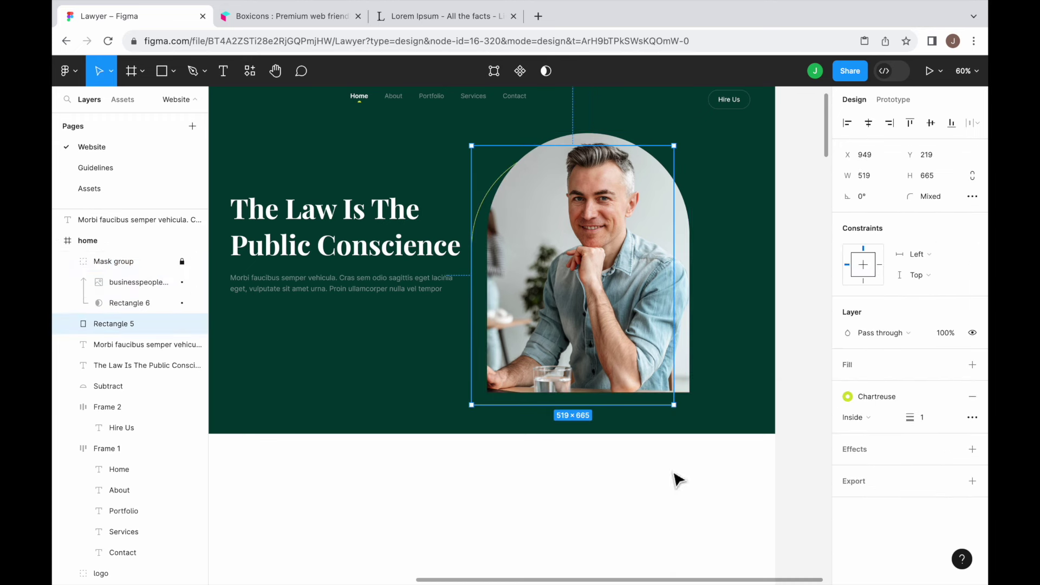
scroll(417, 395, down, 2)
click(430, 367)
click(115, 324)
Duplicate the outlined arch and offset the copy up and to the right
key(ctrl+d)
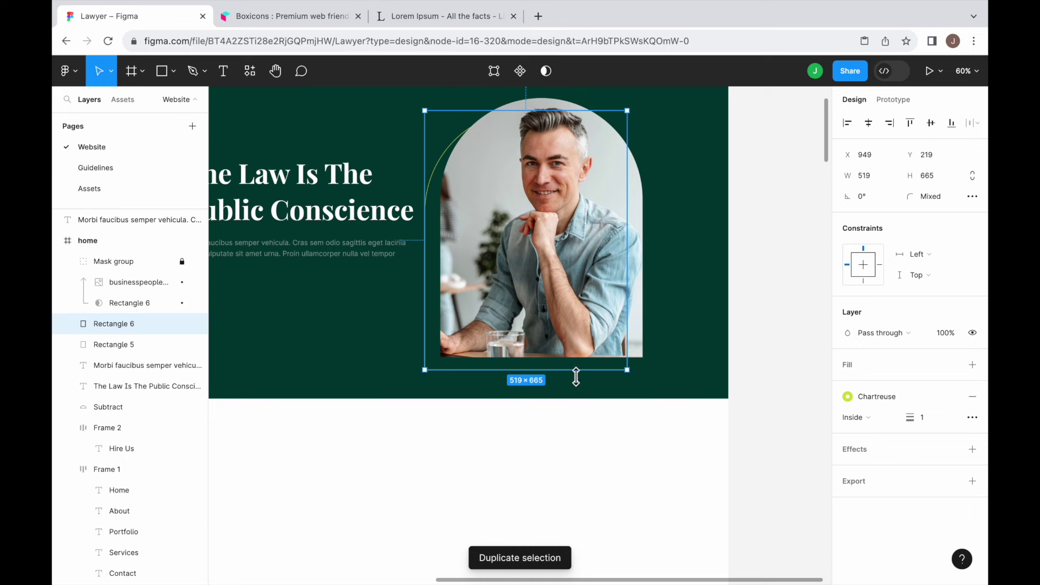
key(shift+Right)
key(shift+Right)
key(shift+Right)
key(shift+Up)
key(shift+Up)
key(shift+Up)
click(889, 407)
click(708, 304)
scroll(687, 234, up, 3)
scroll(578, 220, down, 1)
scroll(577, 219, down, 2)
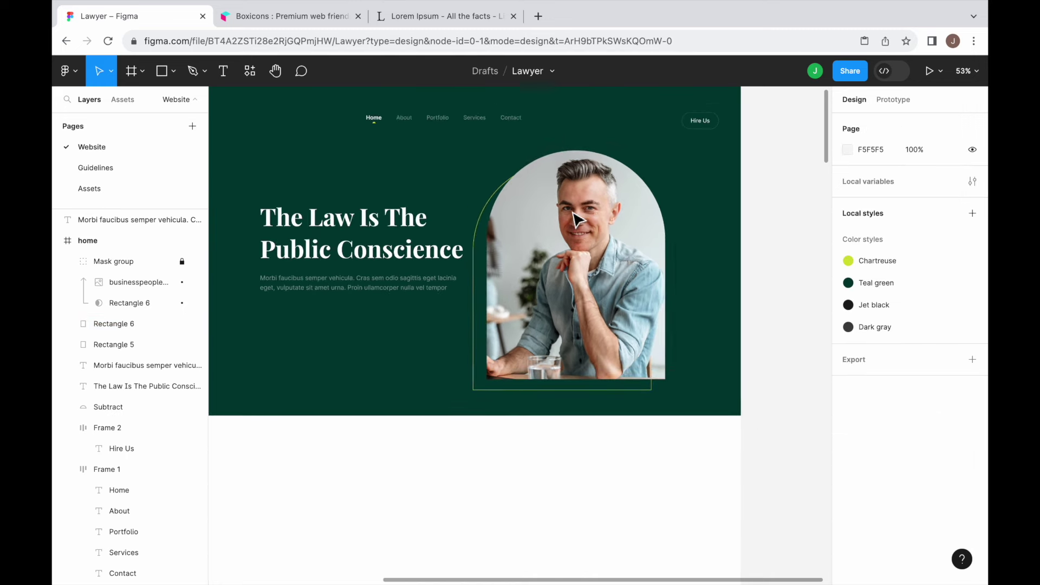
click(443, 254)
scroll(502, 286, left, 3)
Group the portrait and both arches as hero-img and move it left toward the headline
drag(562, 172, 713, 385)
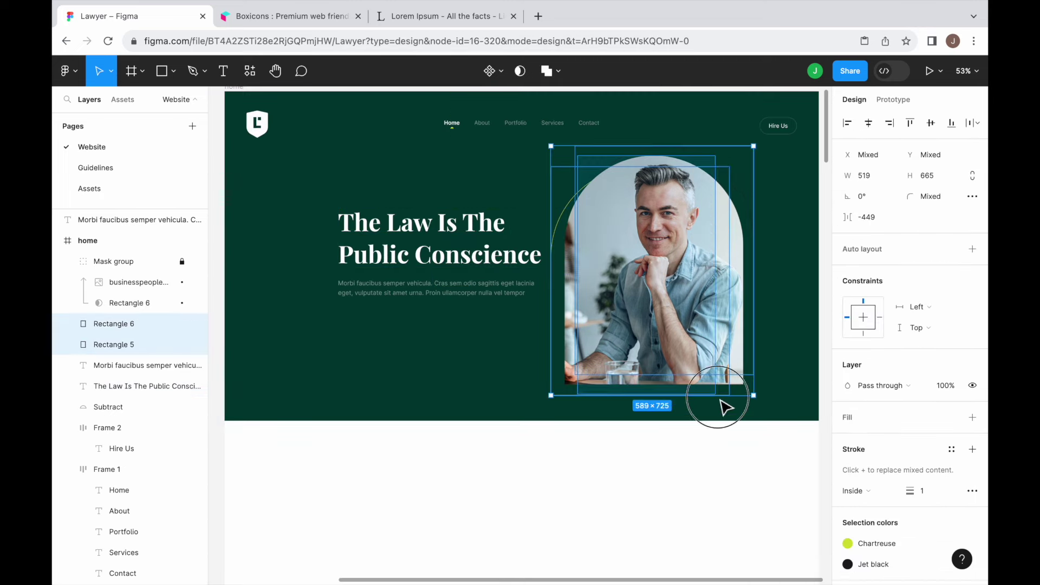
shift+click(558, 165)
key(ctrl+g)
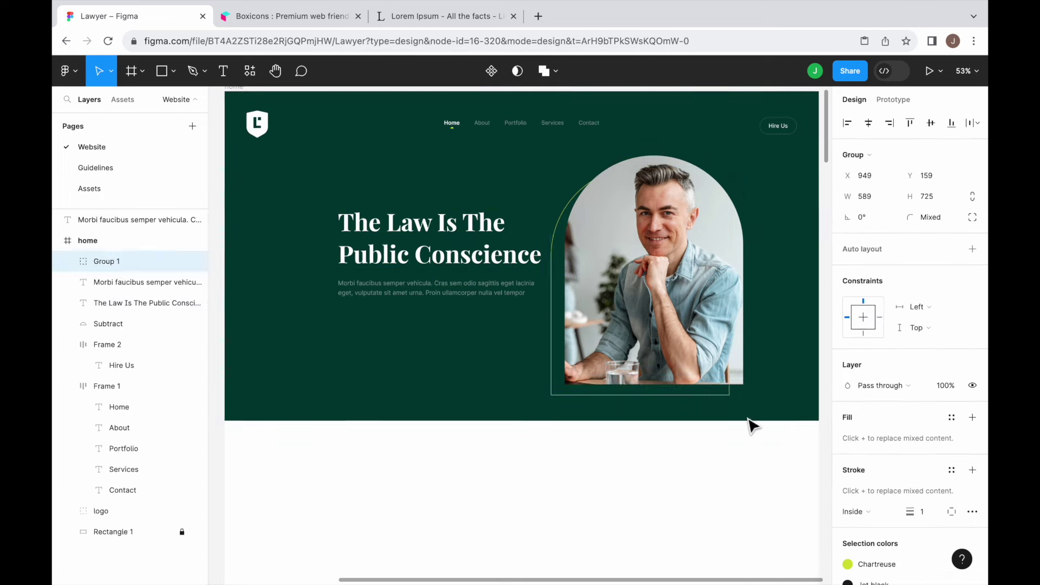
double_click(115, 263)
text(g)
key(Return)
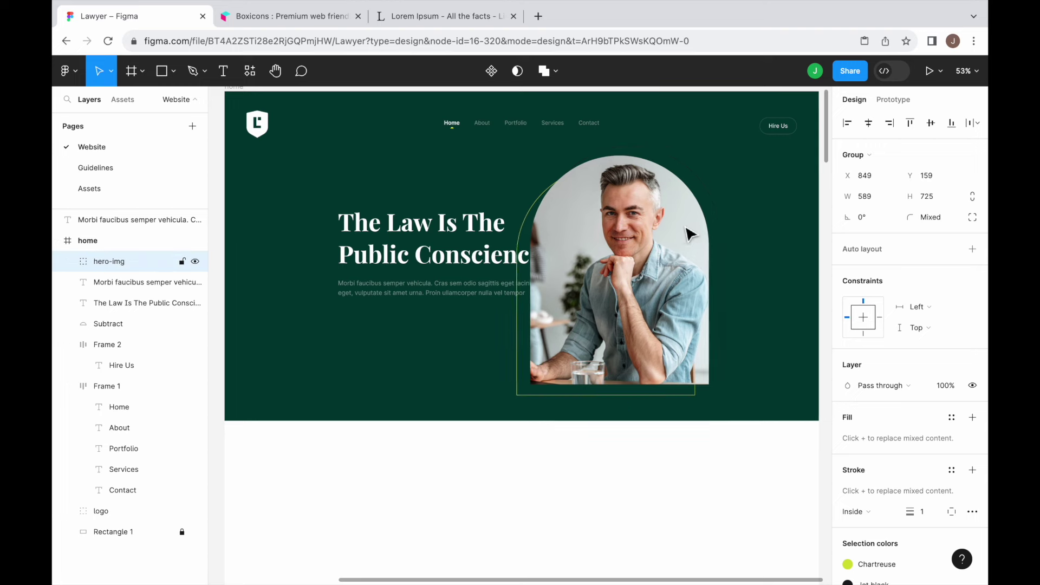
drag(115, 261, 130, 305)
Narrow the hero paragraph to three lines and nudge hero-img onto the grid
click(492, 295)
drag(536, 288, 493, 292)
click(653, 254)
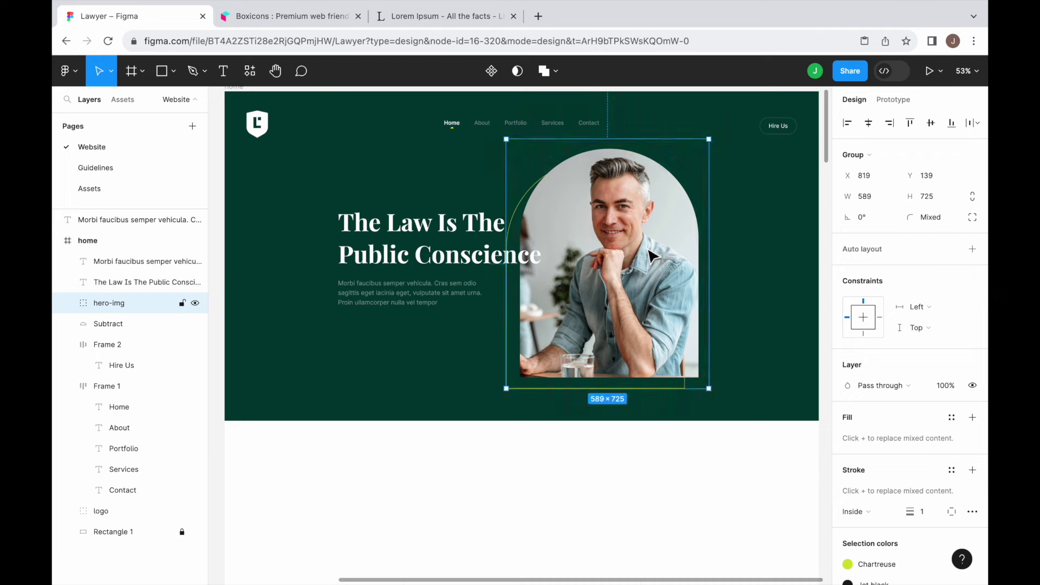
key(ctrl+g)
drag(653, 256, 649, 255)
key(Escape)
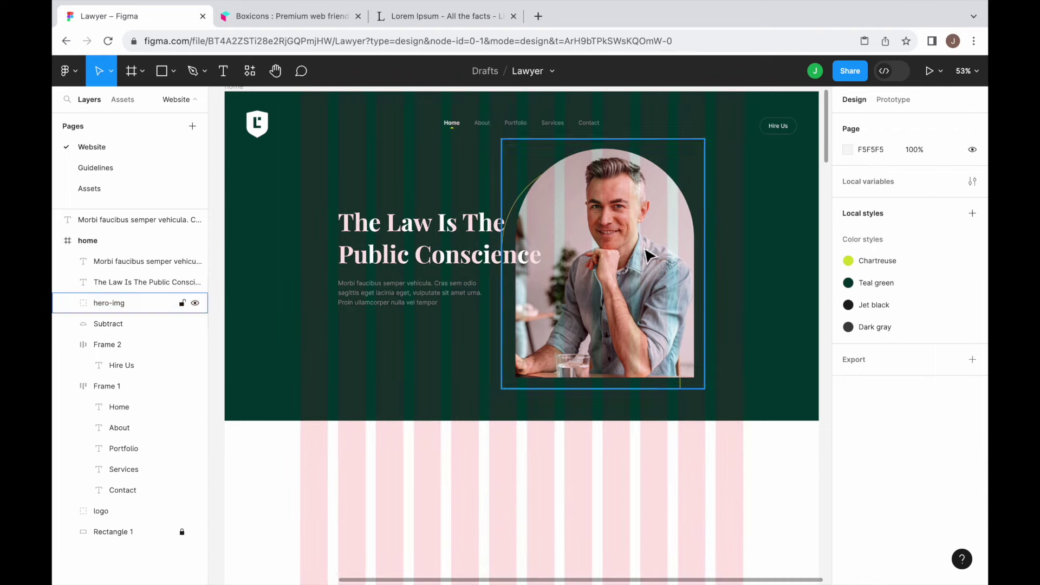
scroll(371, 344, up, 5)
scroll(627, 248, right, 5)
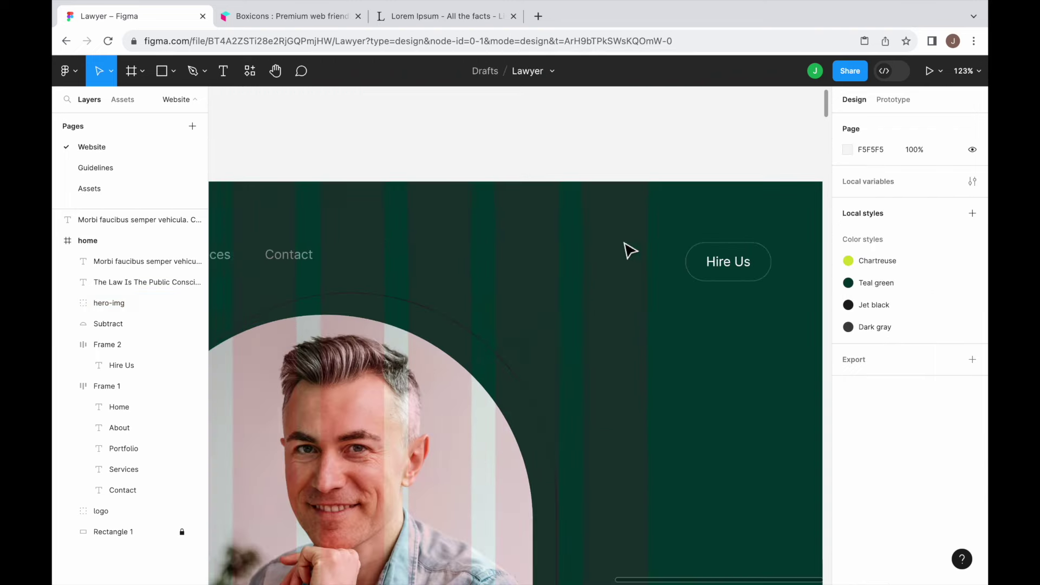
Paste a Hire Us button copy below the paragraph with a Chartreuse fill and no outline
click(726, 254)
scroll(564, 301, down, 5)
scroll(564, 300, left, 10)
key(ctrl+v)
drag(537, 353, 464, 376)
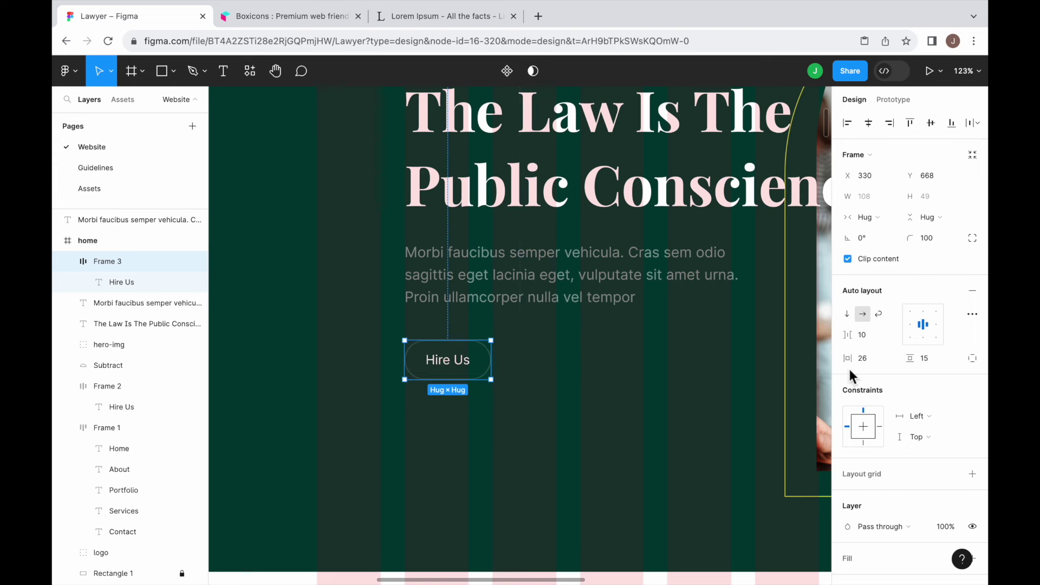
scroll(971, 464, down, 2)
click(973, 457)
click(952, 457)
click(705, 432)
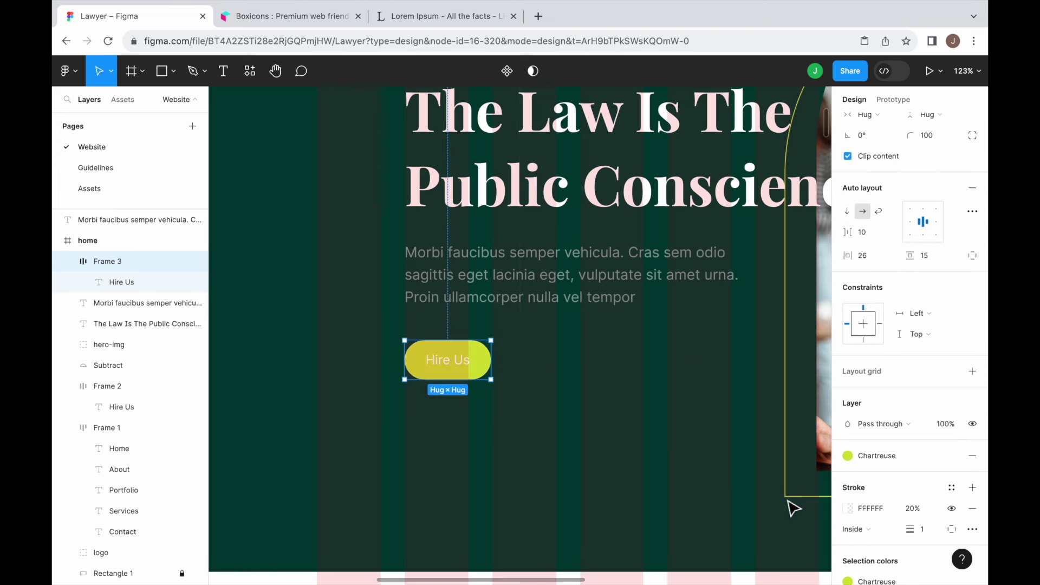
scroll(948, 420, down, 2)
click(973, 413)
Make the copied button's label Jet black, and make both Hire Us labels Semi Bold
key(Return)
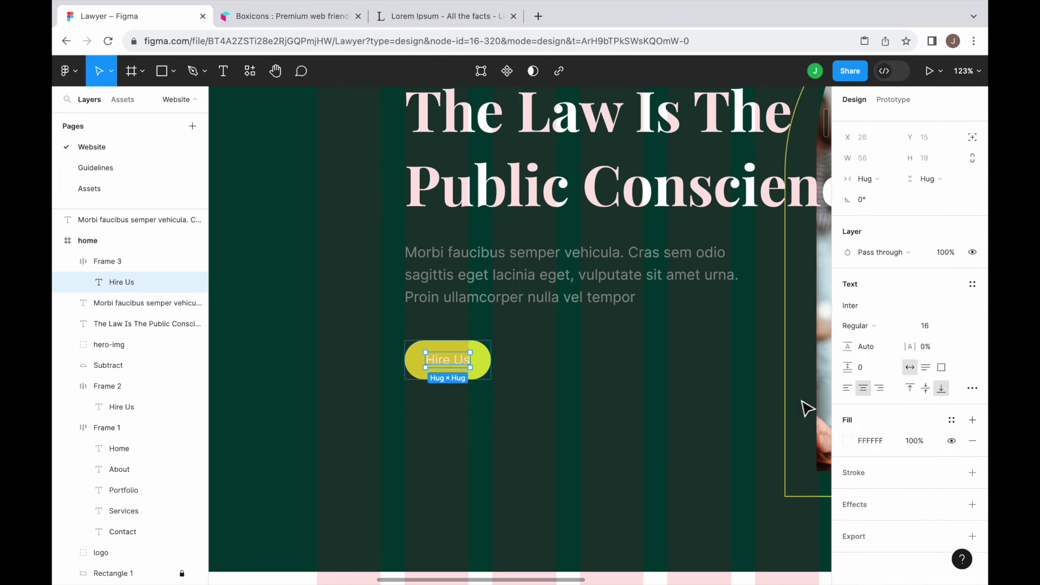
click(952, 420)
click(719, 537)
key(Escape)
key(Return)
click(859, 343)
click(861, 375)
scroll(645, 378, right, 5)
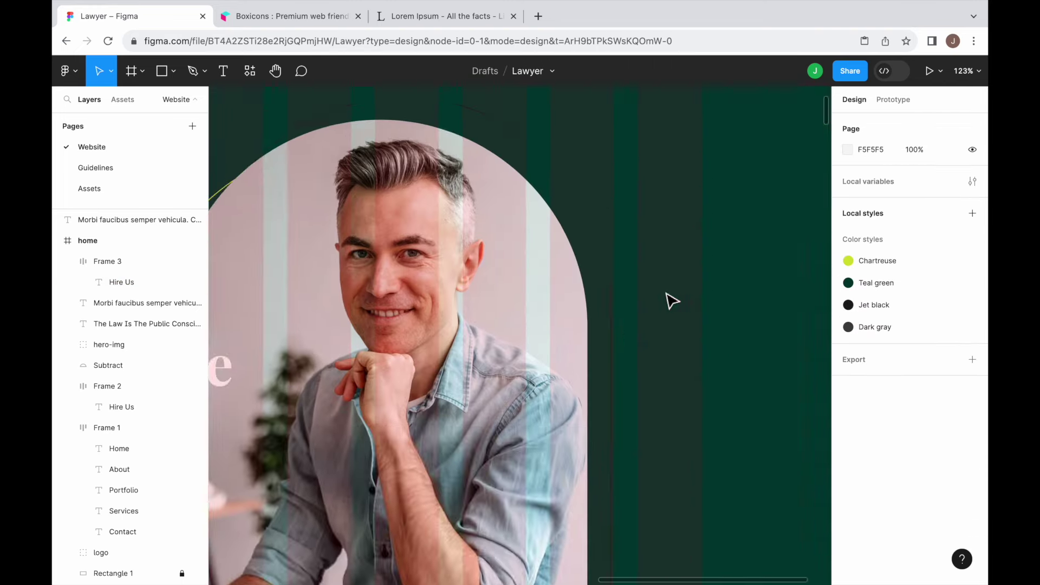
scroll(669, 297, up, 5)
double_click(726, 257)
click(859, 343)
click(871, 374)
Relabel the copied button 'Practicing Area'
scroll(681, 350, down, 5)
scroll(587, 341, left, 5)
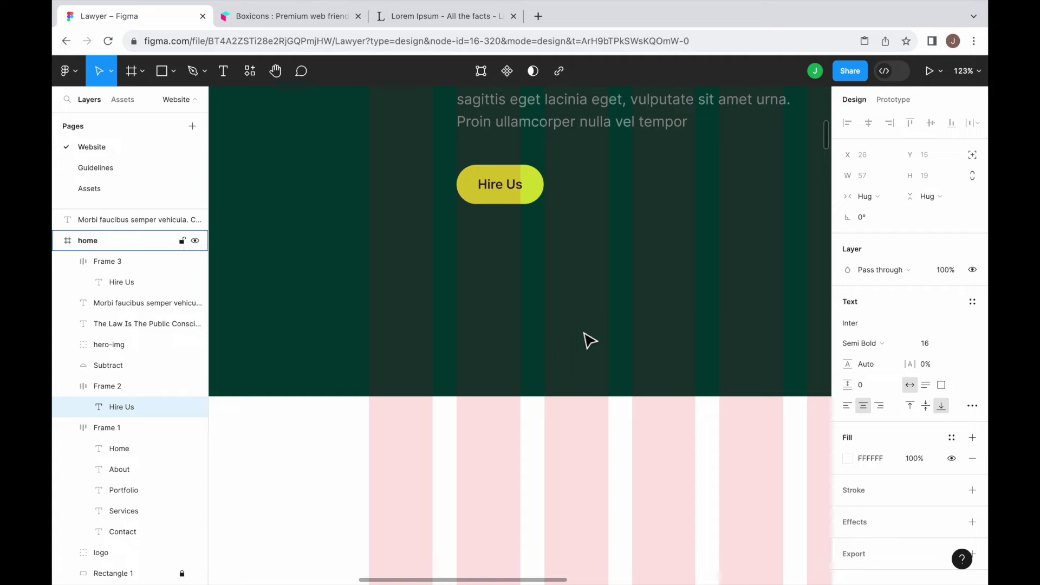
ctrl+scroll(583, 258, down, 3)
ctrl+scroll(583, 257, up, 5)
double_click(503, 216)
text(Practicing Area)
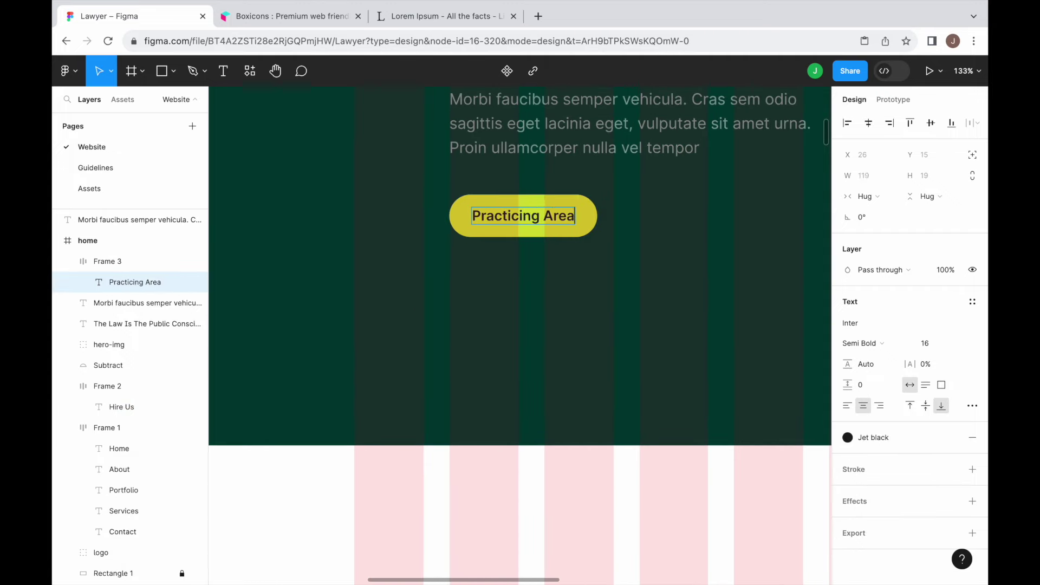
key(Escape)
key(Escape)
scroll(541, 216, right, 3)
scroll(541, 216, up, 1)
Duplicate the paragraph beside the button as fully opaque, Semi Bold 'Book an Appointment' text
click(511, 179)
mouse_move(511, 179)
mouse_down()
mouse_move(670, 265)
mouse_move(658, 262)
mouse_up()
double_click(657, 262)
text(Book an Appointment)
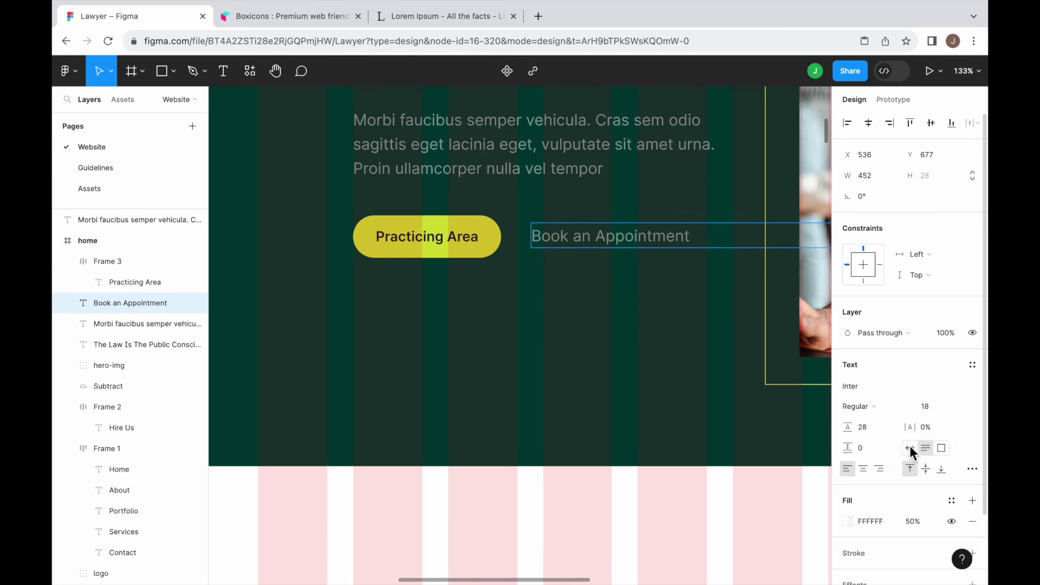
click(862, 406)
click(873, 434)
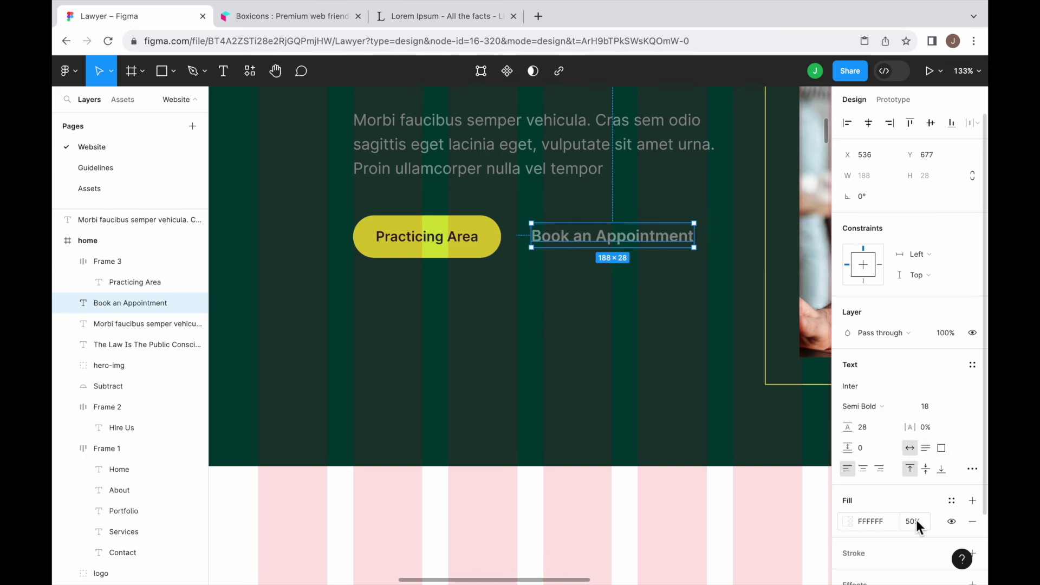
text(100)
scroll(588, 262, right, 1)
click(594, 252)
key(shift+Tab)
key(Return)
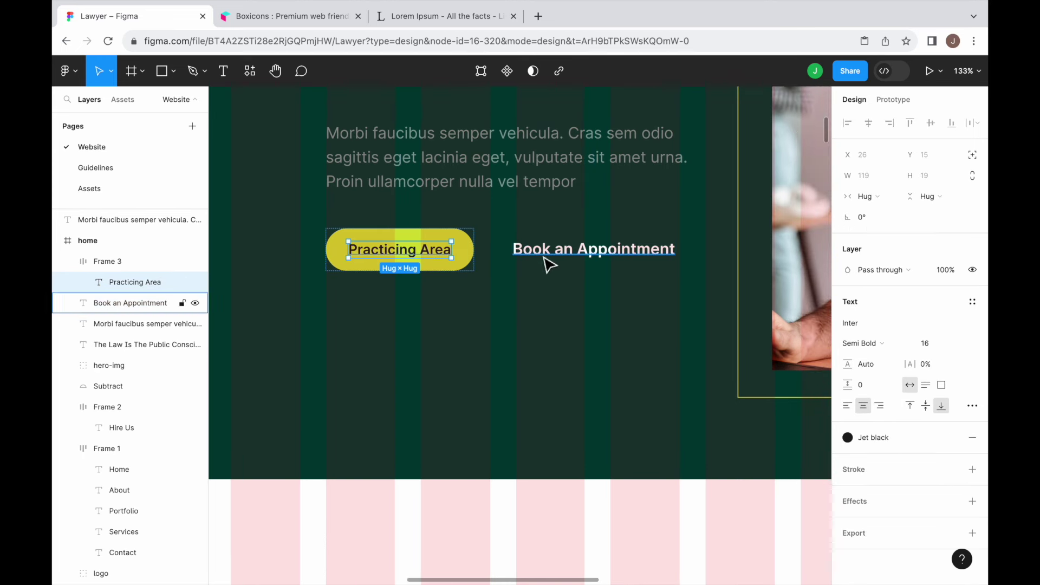
Align the Book an Appointment link with the Practicing Area button and group them as cta
click(612, 245)
click(579, 353)
click(520, 250)
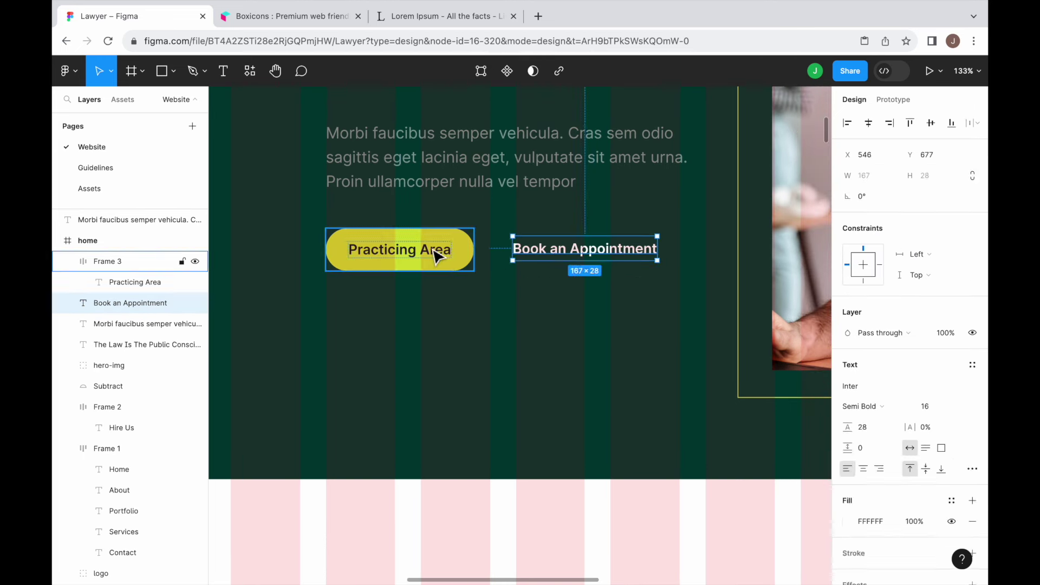
shift+click(436, 251)
click(977, 123)
click(921, 180)
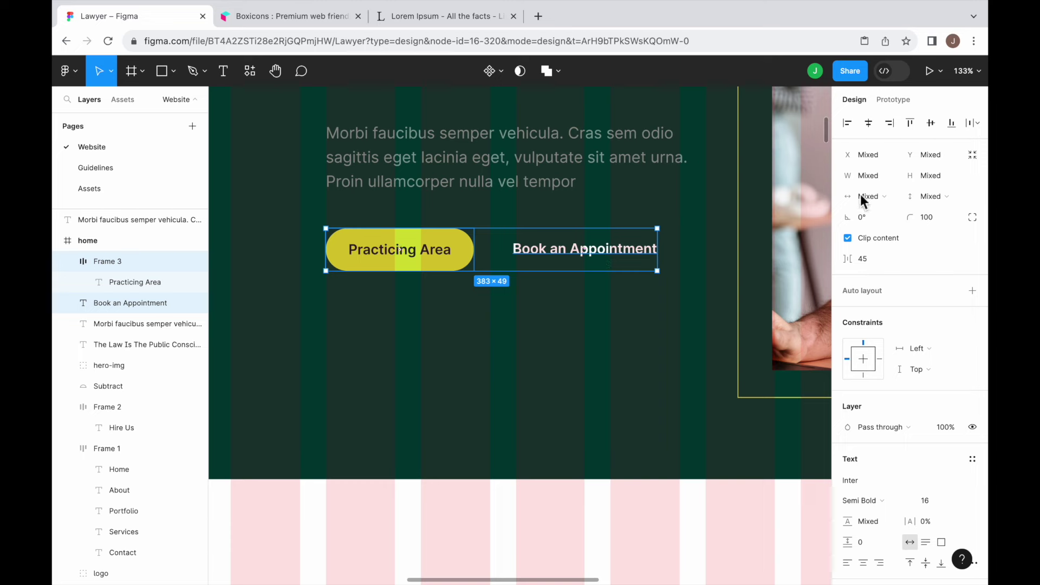
click(933, 129)
click(612, 257)
shift+click(432, 232)
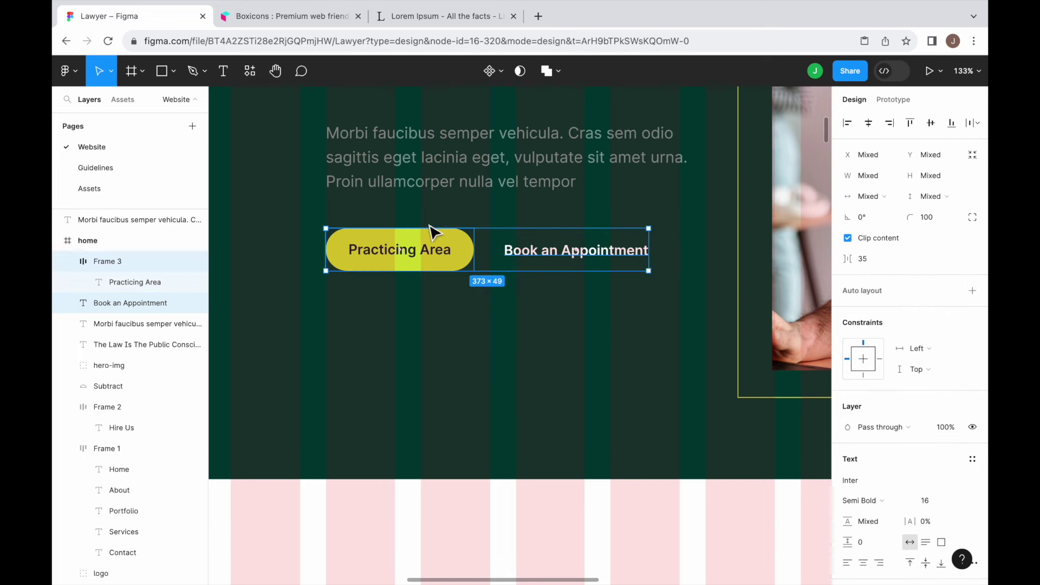
key(ctrl+g)
key(Escape)
scroll(413, 271, down, 5)
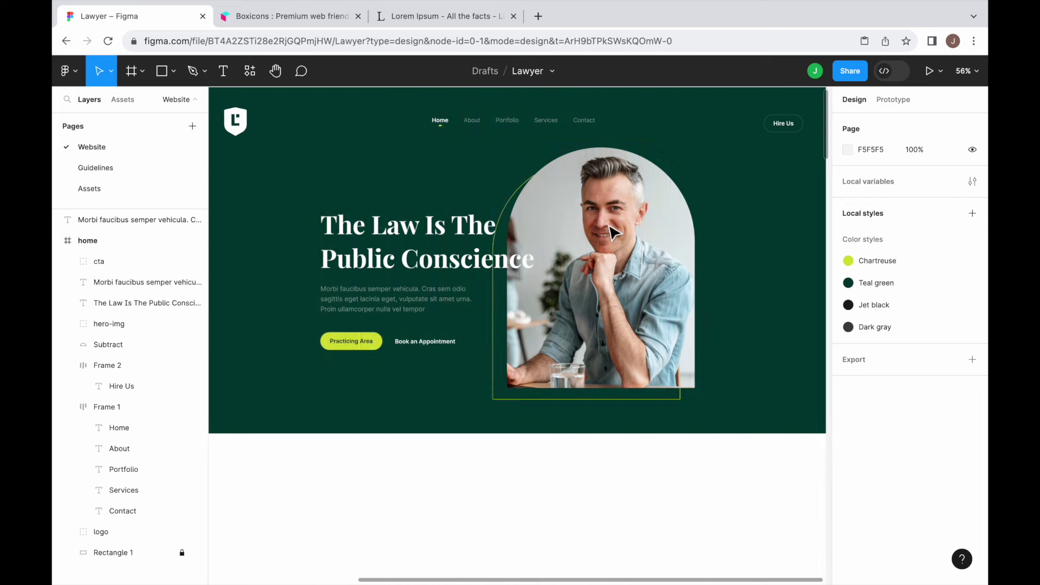
Marquee-select the headline, subtitle and cta group, then group them as hero-text
click(601, 249)
key(Escape)
scroll(558, 389, down, 1)
scroll(558, 389, up, 1)
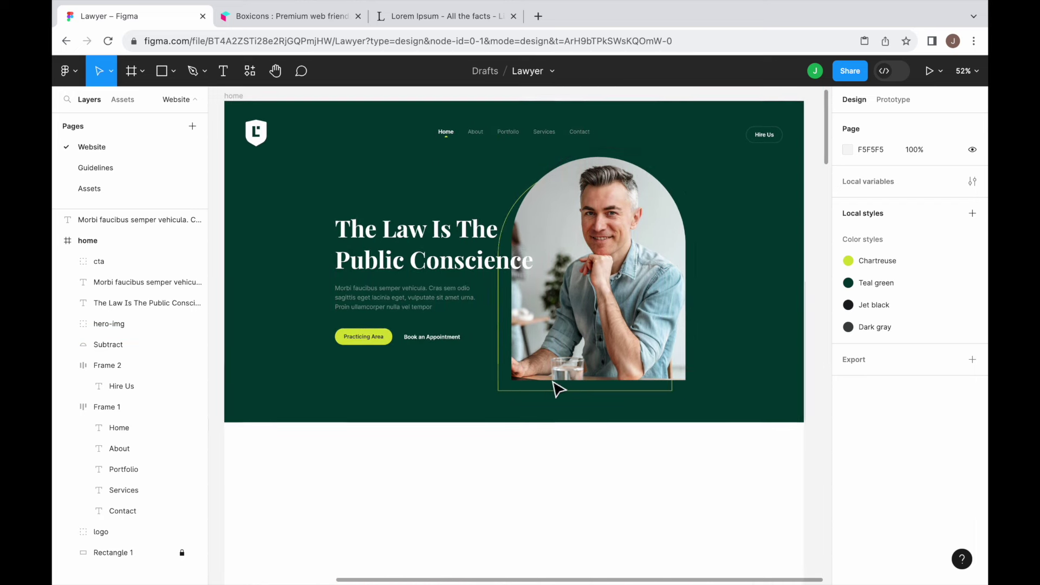
scroll(559, 389, down, 2)
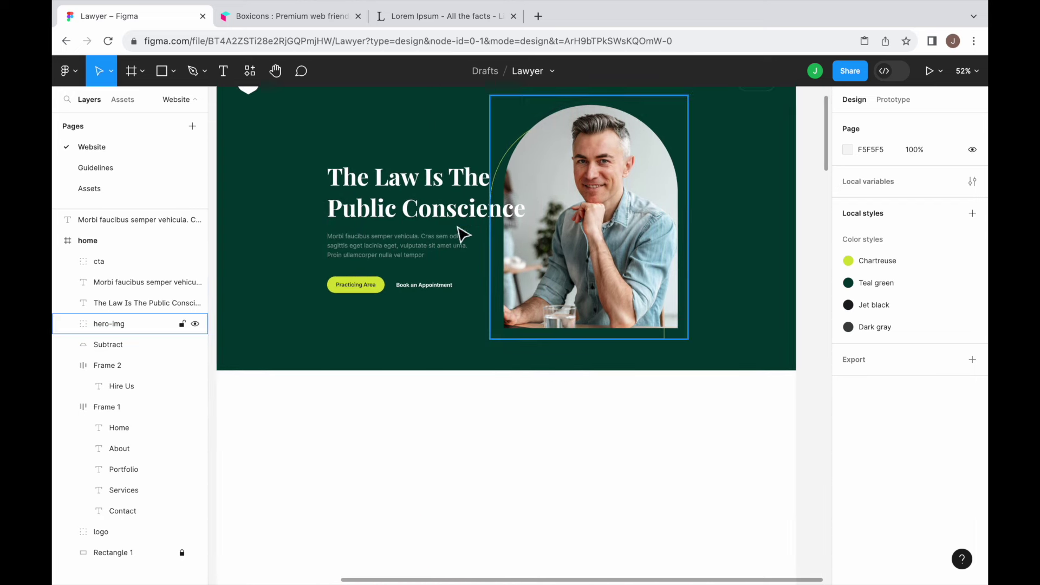
drag(463, 234, 425, 297)
key(ctrl+g)
text(hero-text)
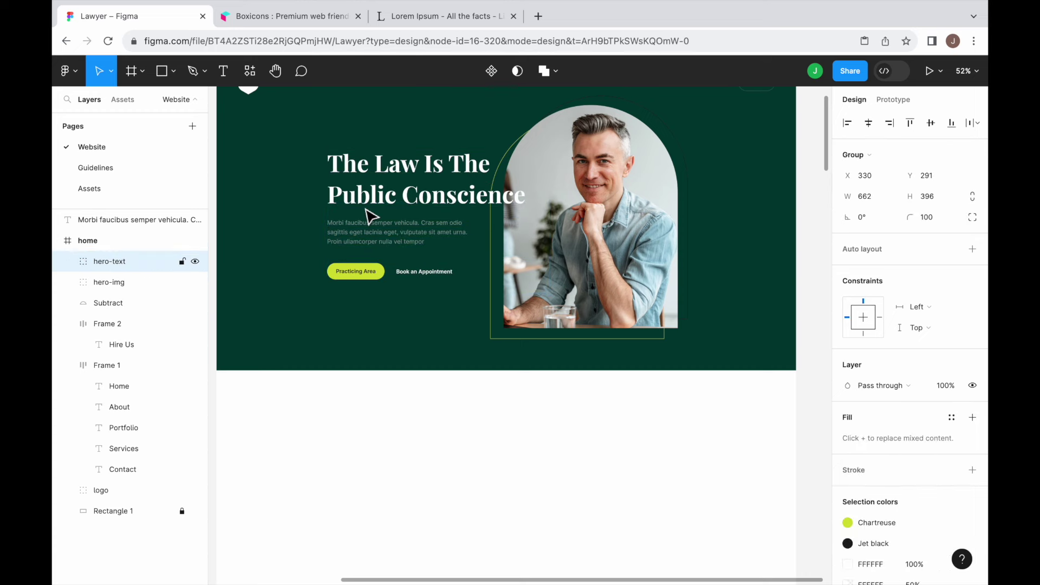
click(464, 395)
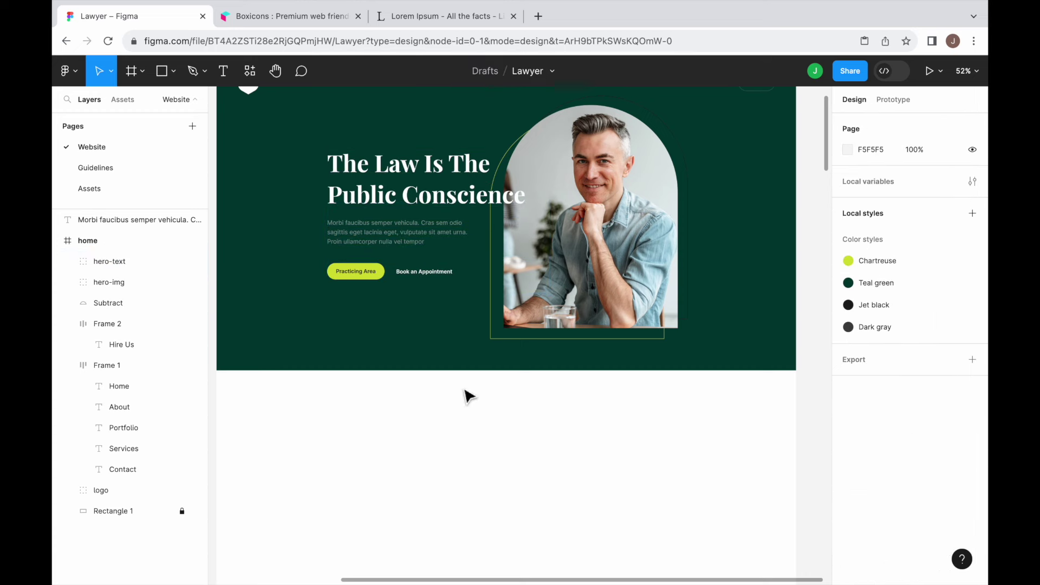
scroll(572, 287, up, 2)
click(173, 71)
click(297, 234)
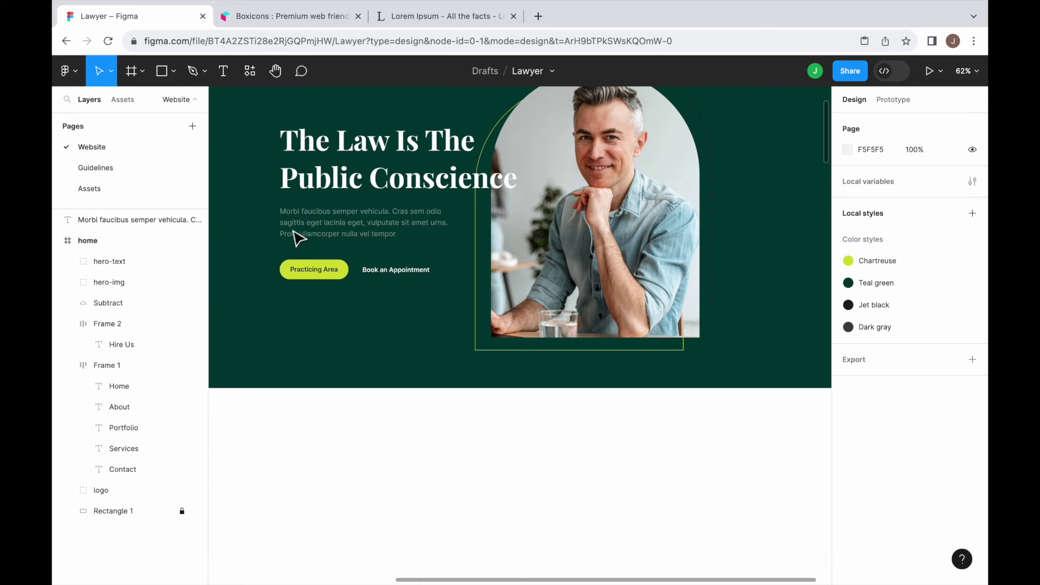
scroll(434, 413, down, 2)
right_click(423, 415)
Try the Circular Text plugin, then delete an accidental headline duplicate and an empty text box
click(577, 483)
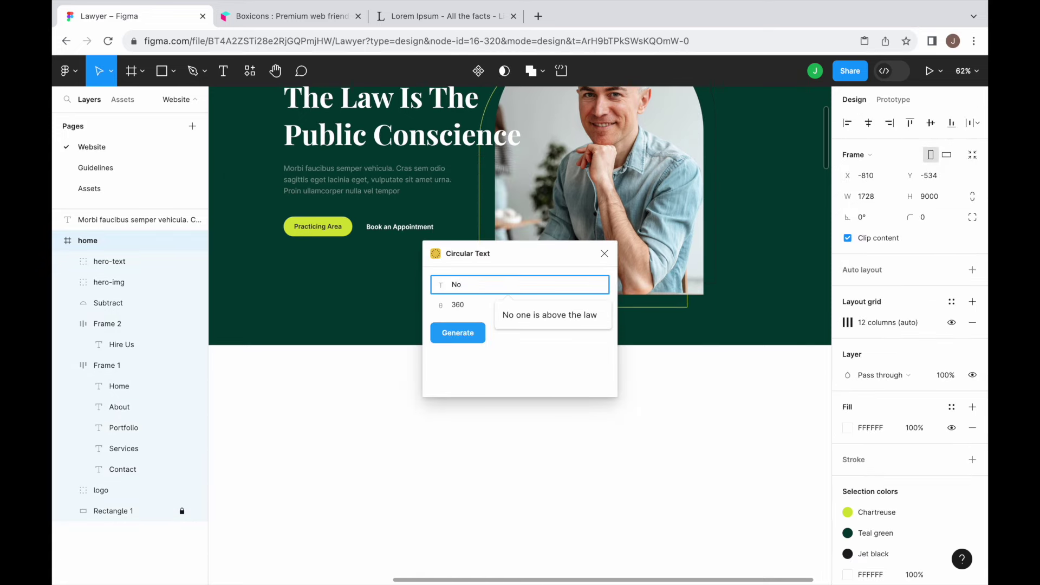
click(433, 145)
key(ctrl+d)
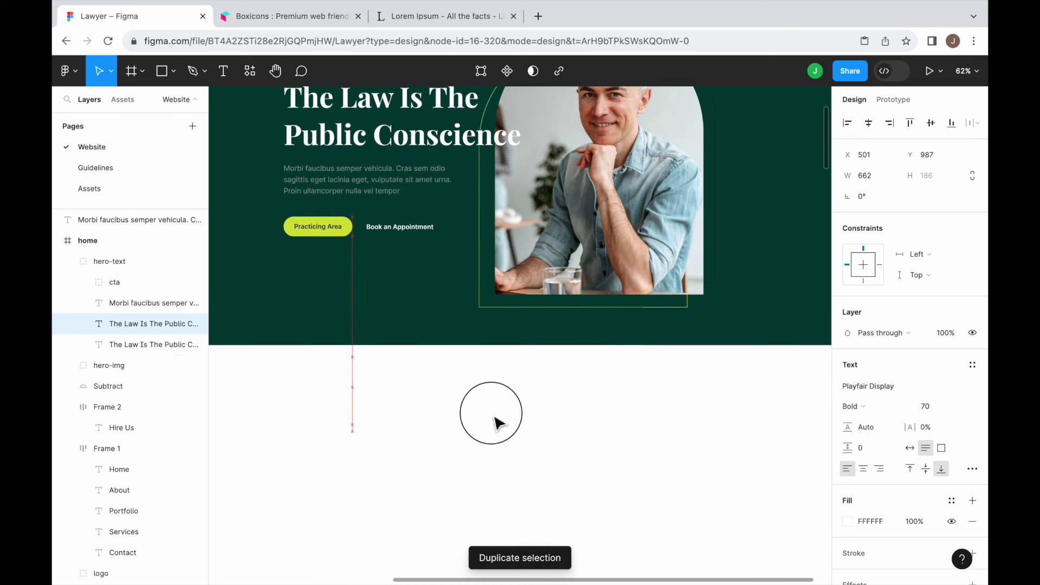
key(Delete)
key(t)
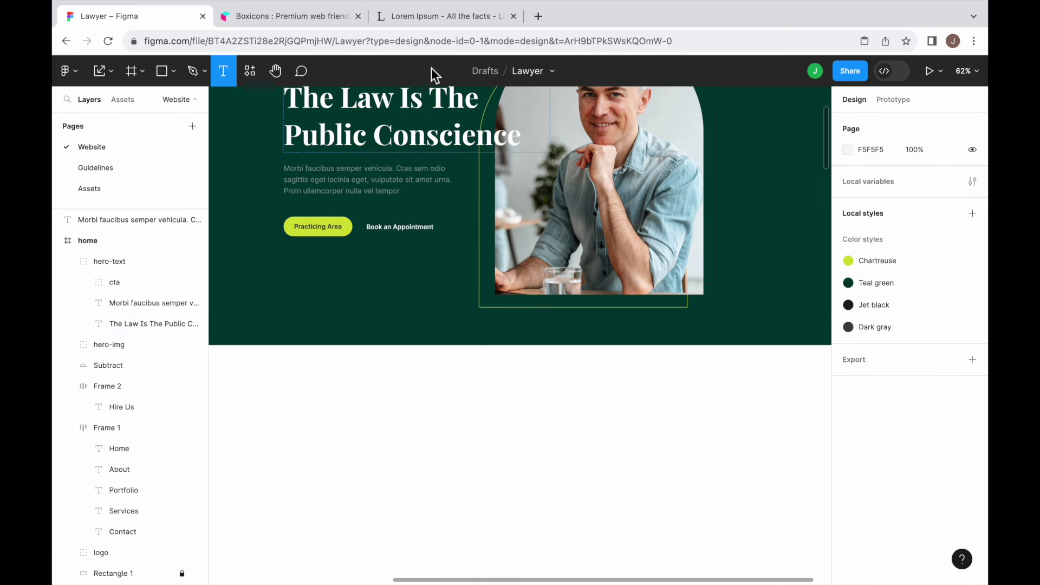
click(430, 332)
key(Escape)
Generate 'NO ONE IS ABOVE THE LAW' circular text in Playfair Display Bold
right_click(447, 347)
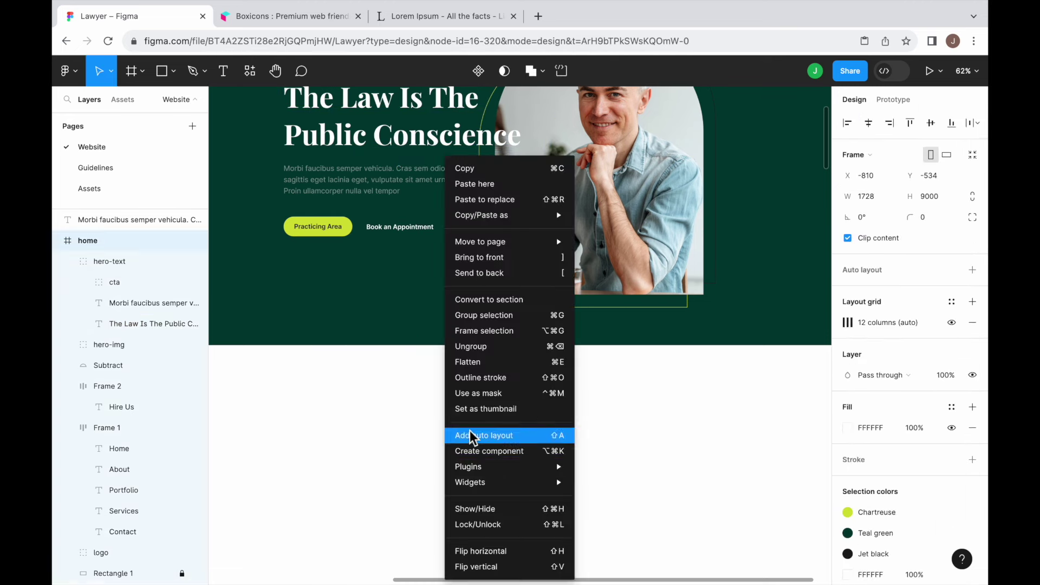
mouse_move(469, 466)
click(612, 487)
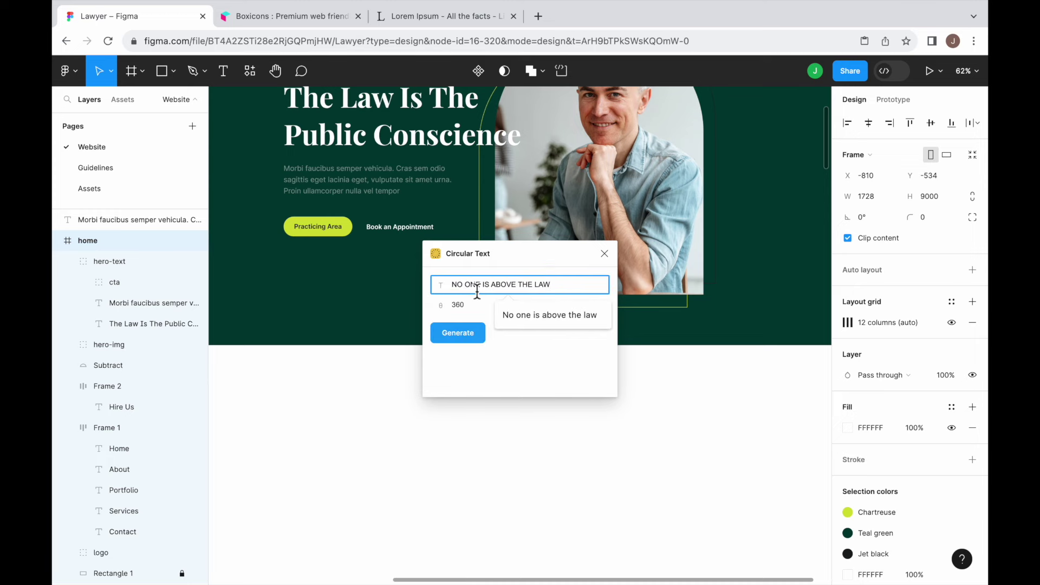
click(457, 333)
scroll(772, 382, down, 3)
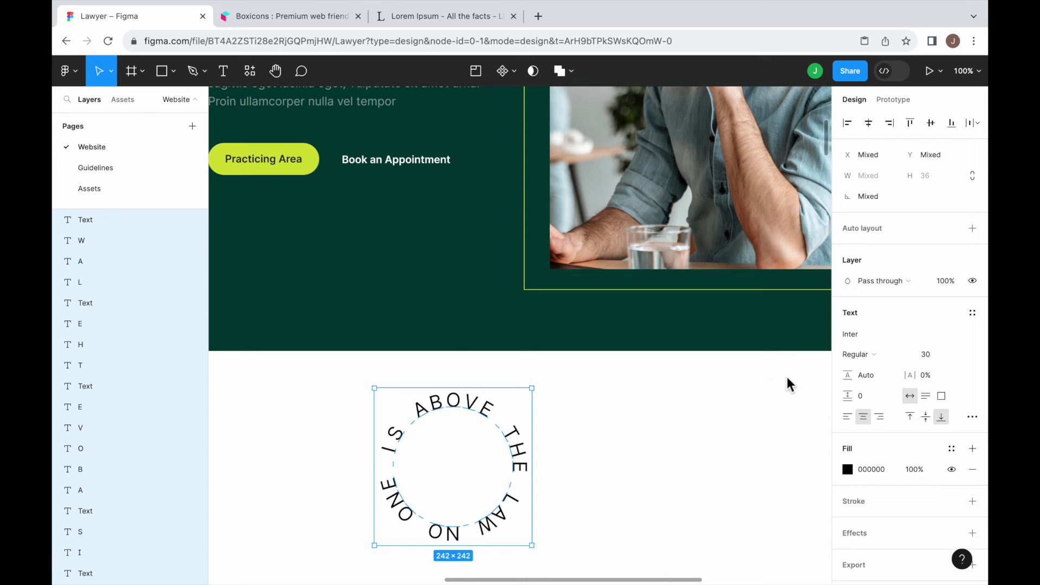
click(866, 335)
text(Playfair)
click(759, 301)
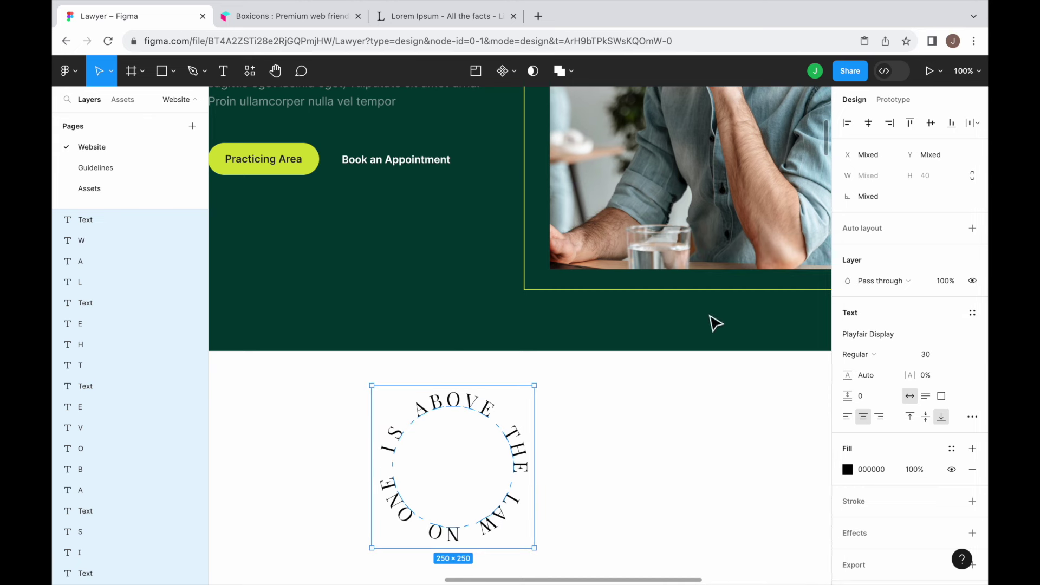
click(850, 355)
click(873, 383)
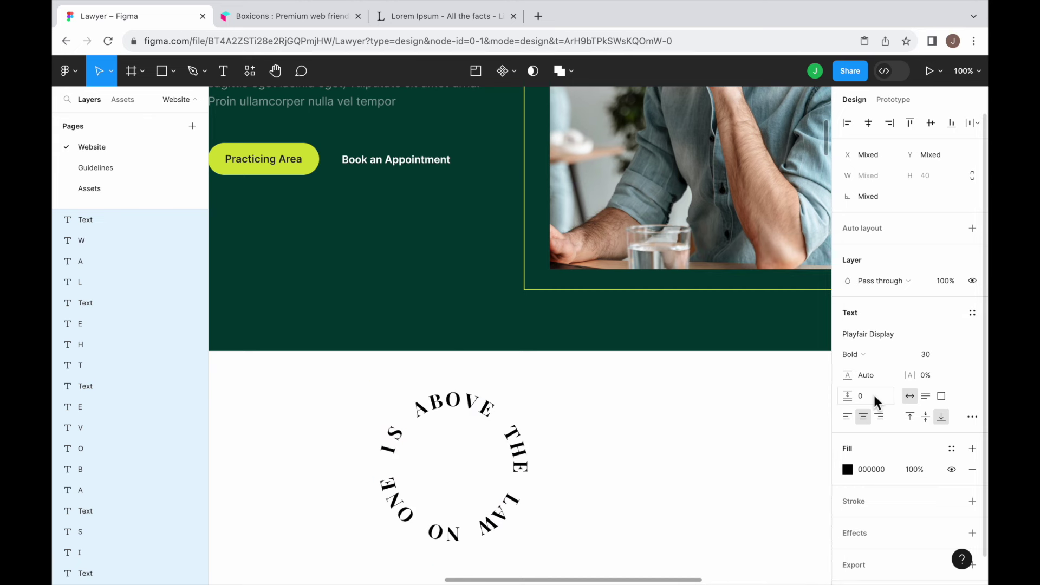
Group the ring as 'circular text', move it into the home frame, and scale it down
key(ctrl+g)
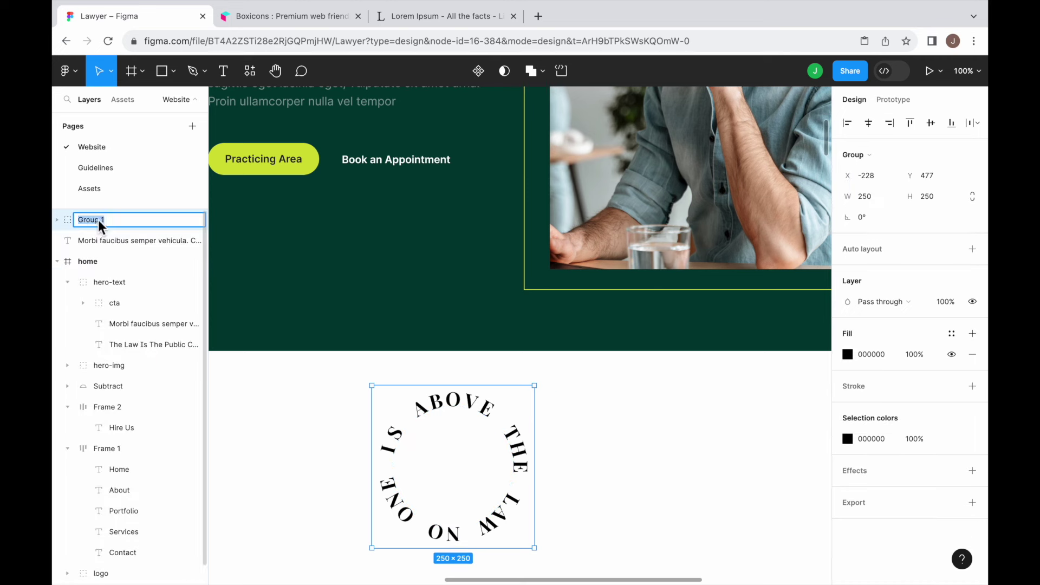
text(xt)
key(Return)
drag(128, 223, 109, 274)
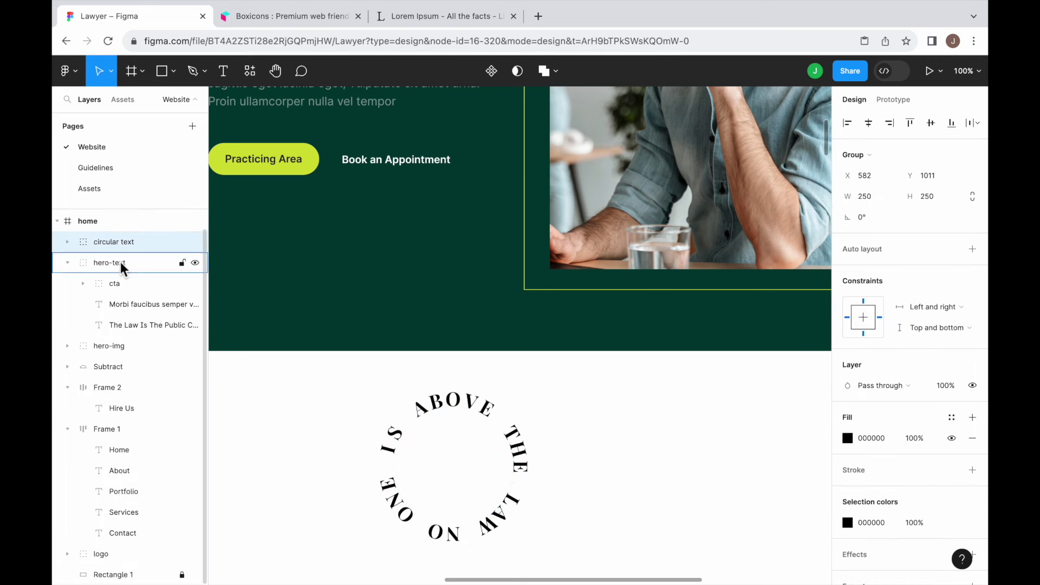
key(k)
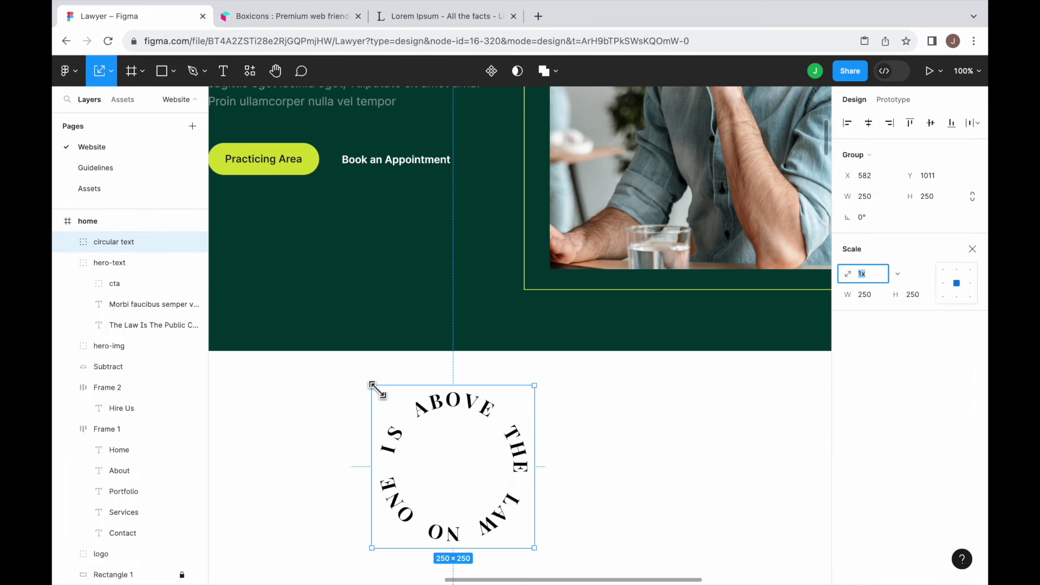
drag(372, 385, 409, 424)
scroll(406, 425, down, 1)
scroll(406, 425, down, 2)
key(Escape)
click(174, 71)
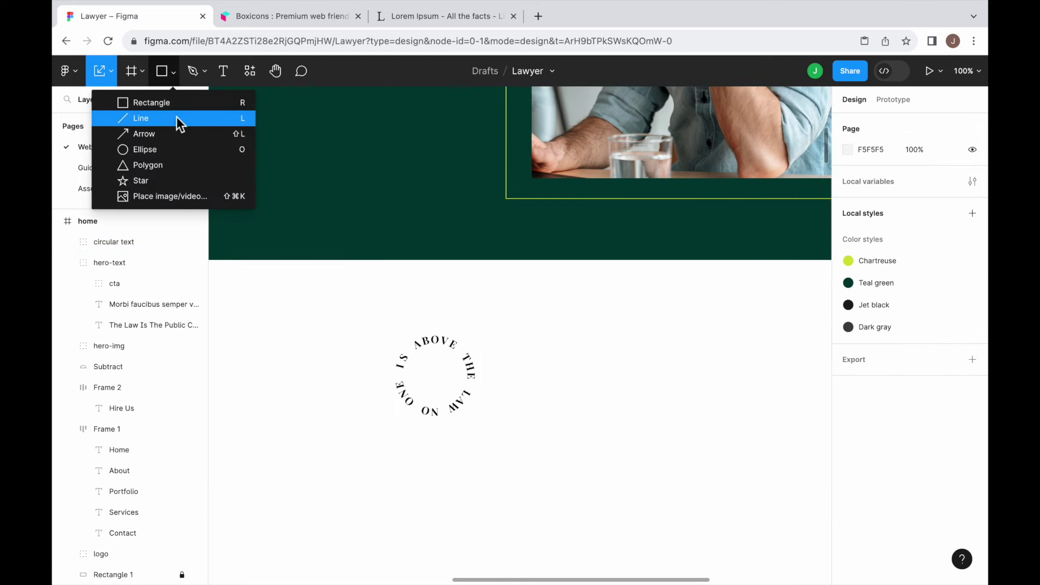
click(246, 148)
drag(384, 325, 497, 441)
click(952, 365)
click(743, 493)
key(ctrl+bracketleft)
click(593, 373)
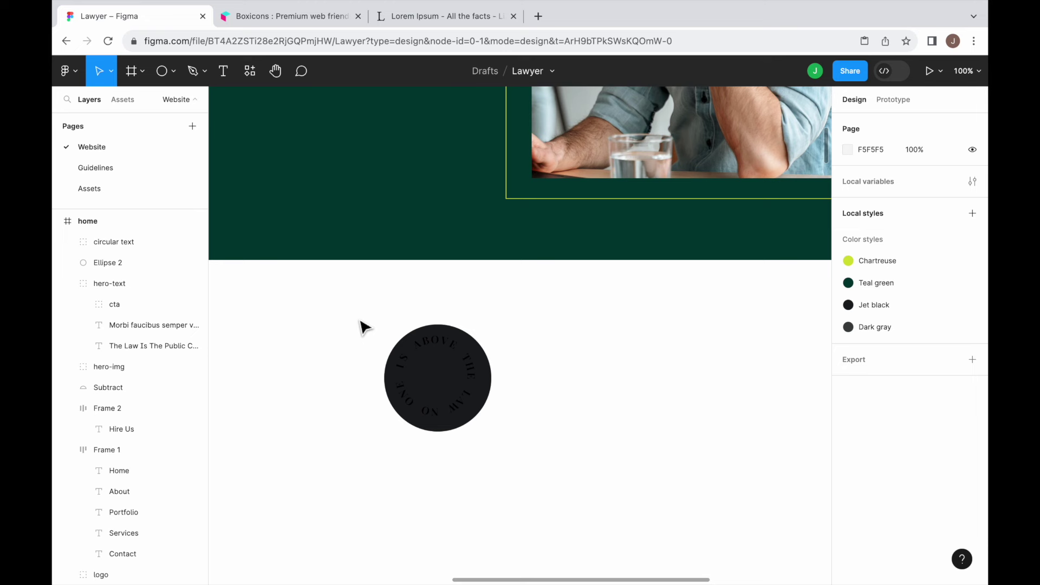
drag(360, 325, 433, 380)
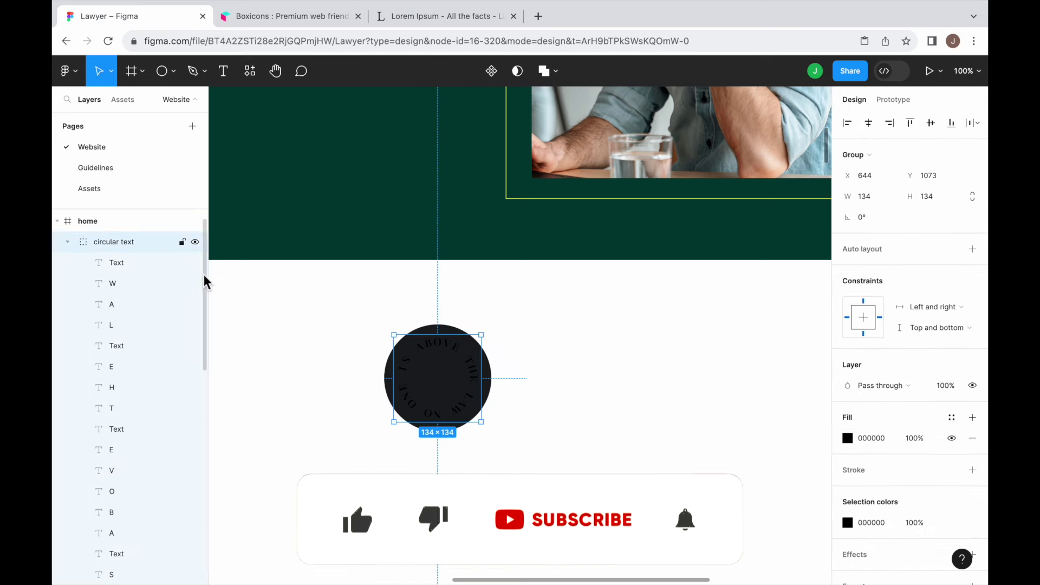
drag(313, 302, 542, 464)
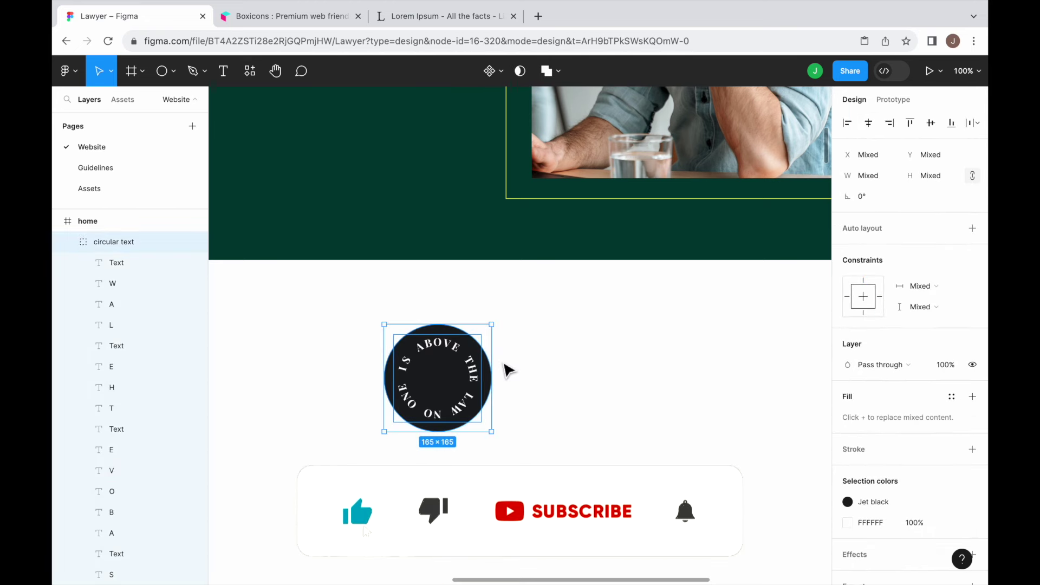
key(ctrl+g)
double_click(107, 242)
text(circle)
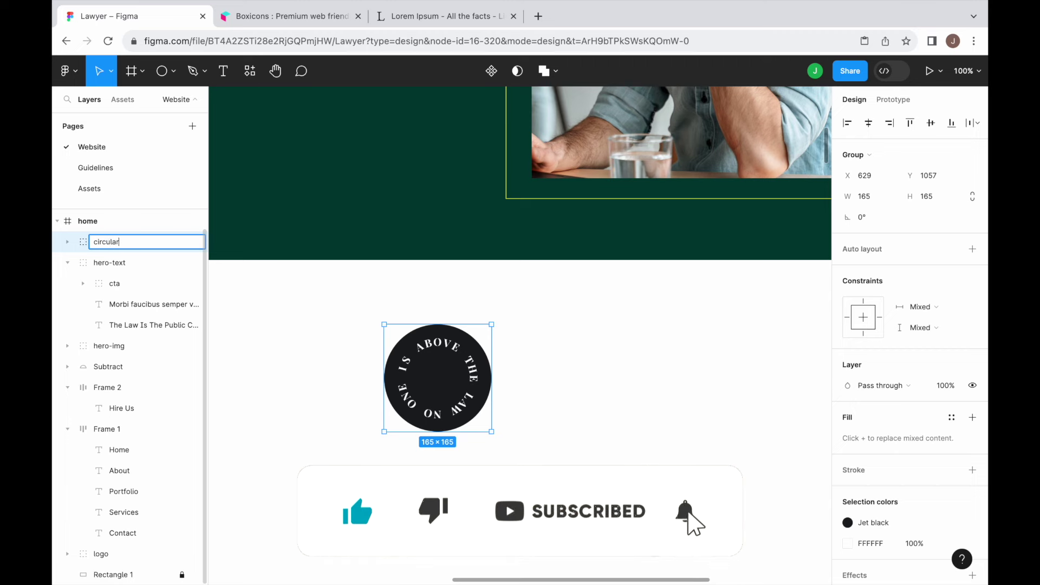
text( text)
key(Return)
drag(466, 374, 528, 182)
scroll(548, 166, up, 2)
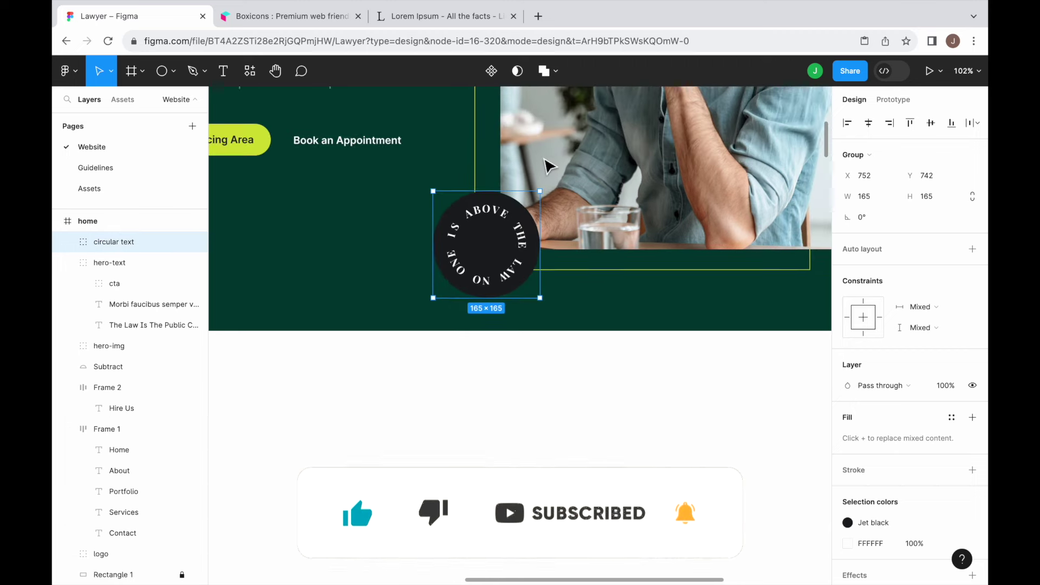
scroll(548, 165, down, 3)
click(620, 252)
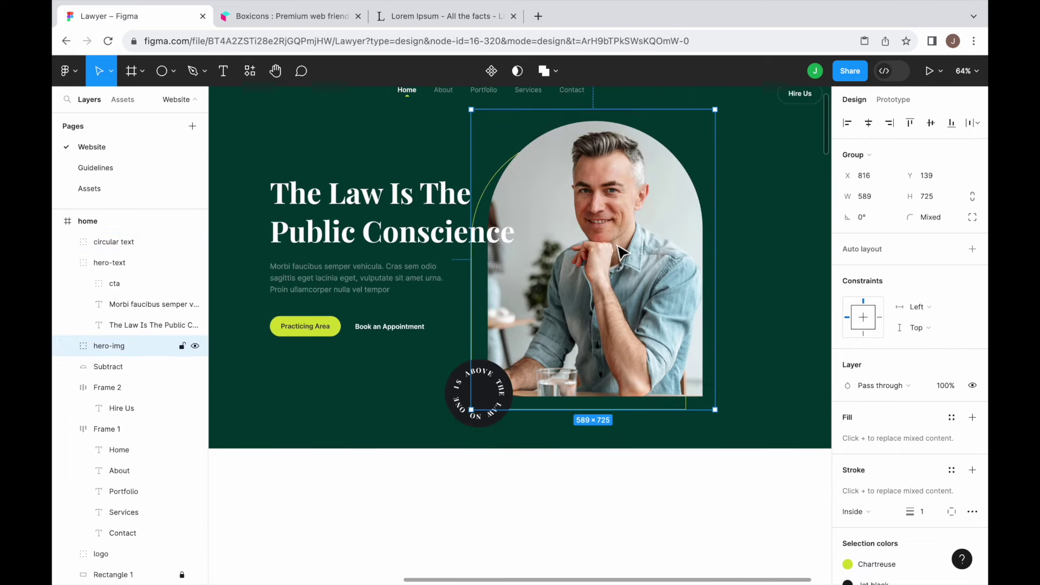
click(747, 267)
scroll(747, 267, down, 2)
scroll(746, 266, up, 2)
click(657, 271)
click(747, 249)
scroll(488, 341, down, 3)
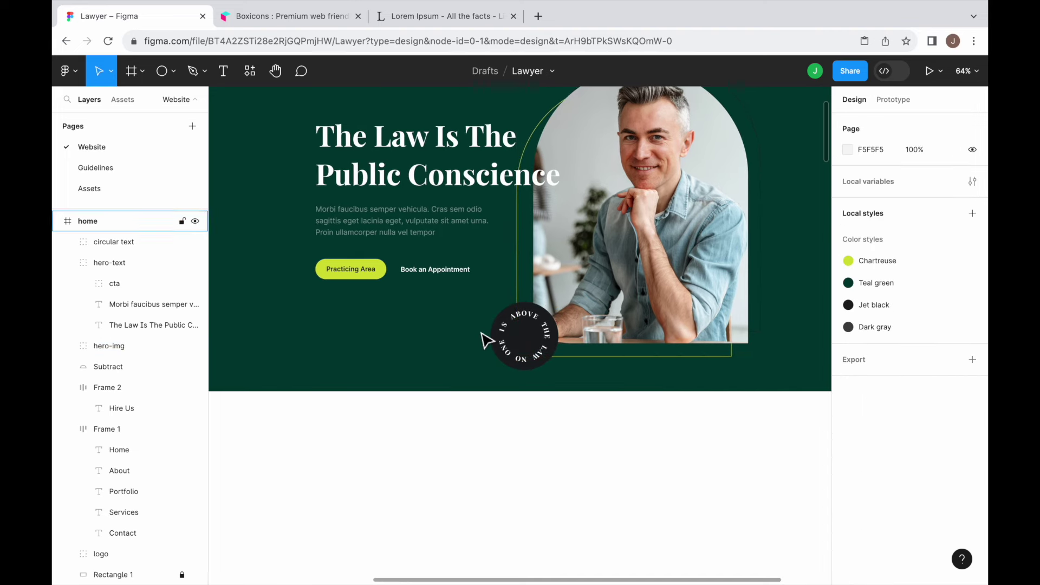
scroll(484, 340, down, 3)
scroll(484, 341, down, 3)
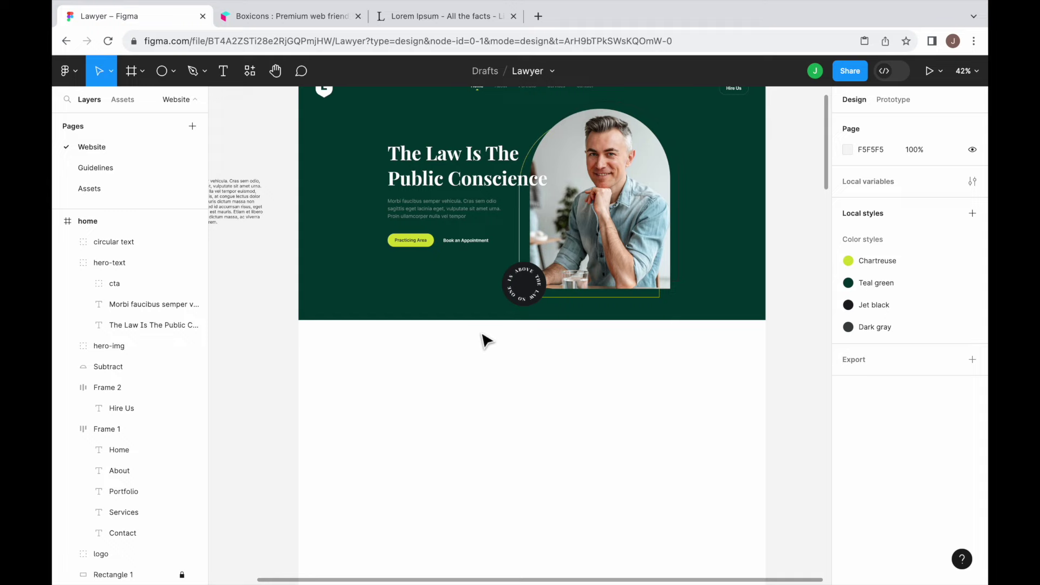
scroll(440, 192, up, 3)
Draw a 556×556 circle over the hero with no fill and a Jet black outline
scroll(386, 227, up, 2)
key(o)
drag(330, 198, 554, 509)
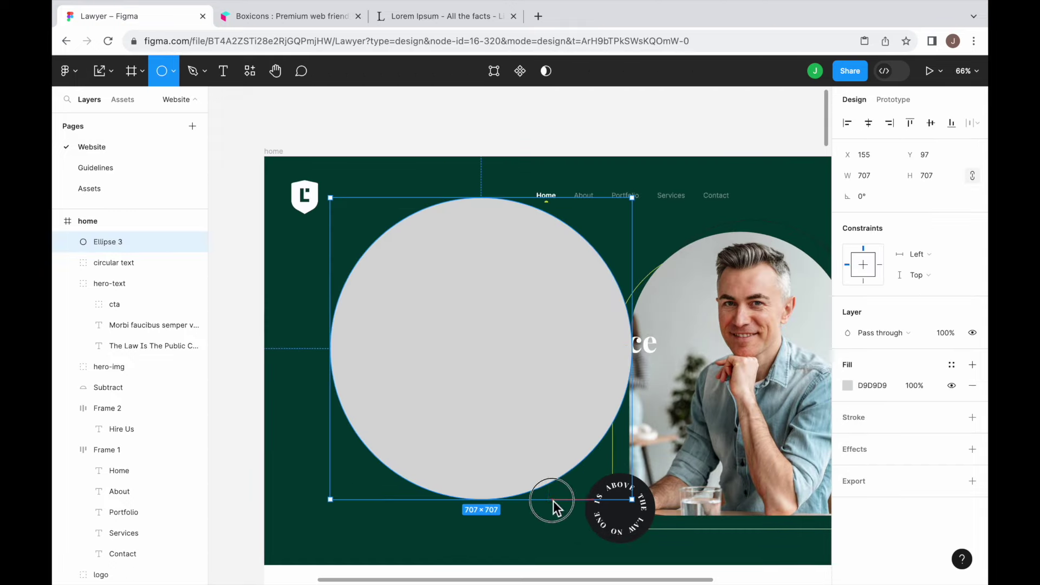
drag(632, 501, 567, 435)
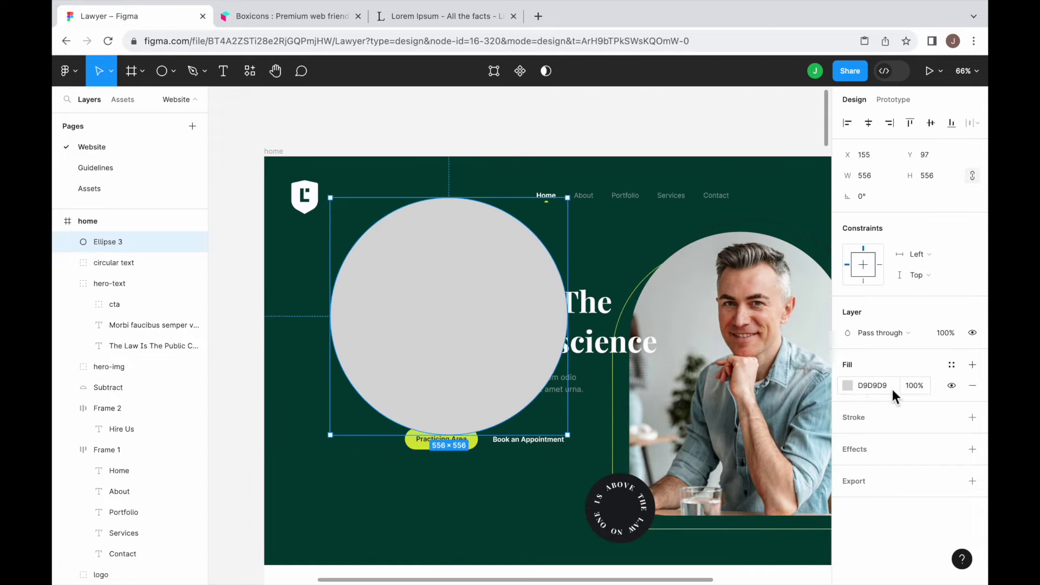
click(952, 365)
click(720, 492)
click(973, 386)
click(973, 396)
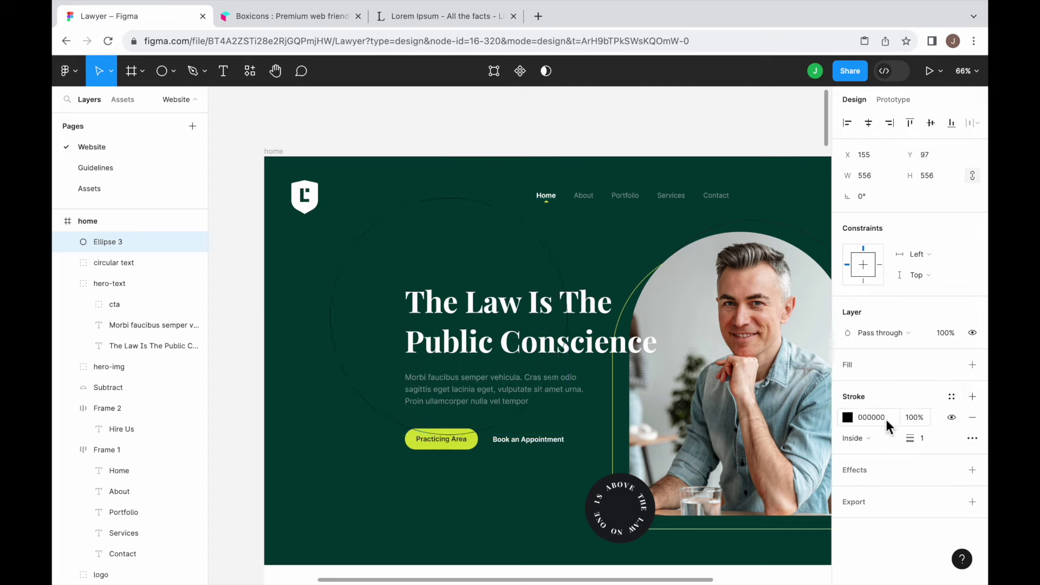
click(717, 524)
Duplicate the outline circle, group the copies and move the group to the hero's top-left
key(ctrl+d)
key(ctrl+d)
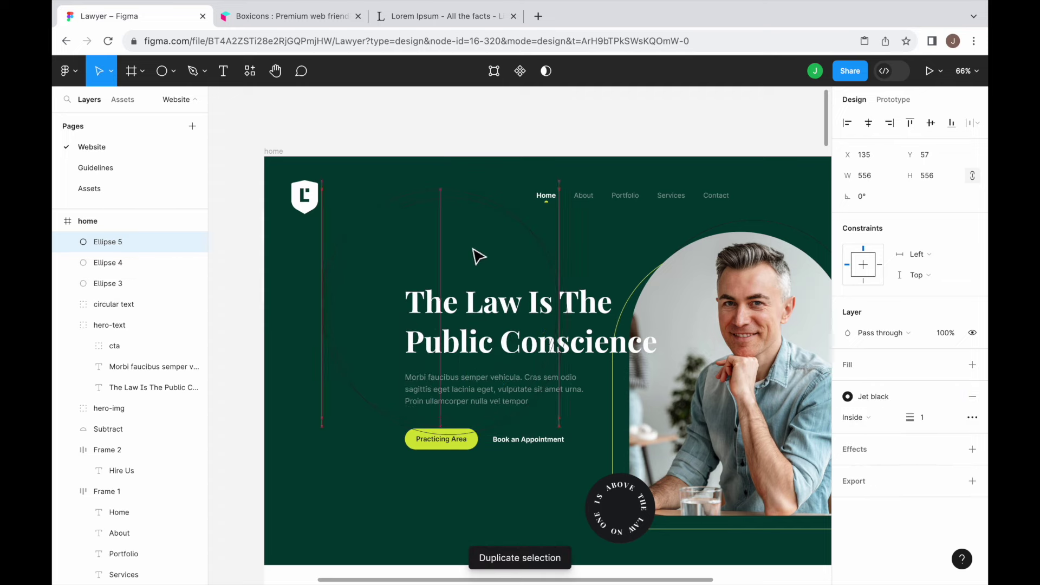
key(ctrl+d)
shift+click(137, 304)
key(ctrl+g)
mouse_move(506, 255)
mouse_down()
mouse_move(434, 248)
mouse_move(388, 313)
mouse_move(502, 281)
mouse_up()
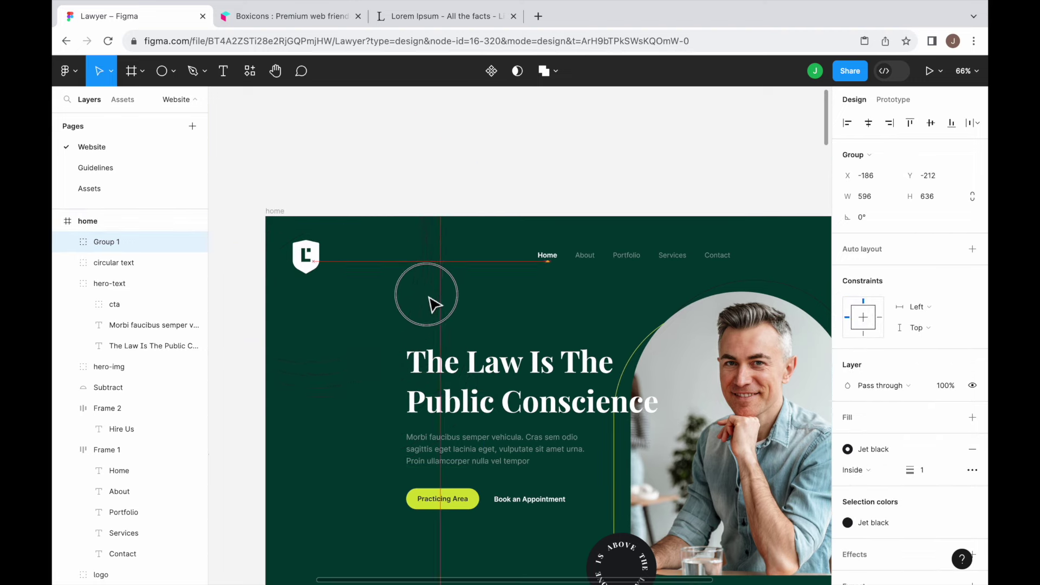
key(Escape)
scroll(553, 297, down, 3)
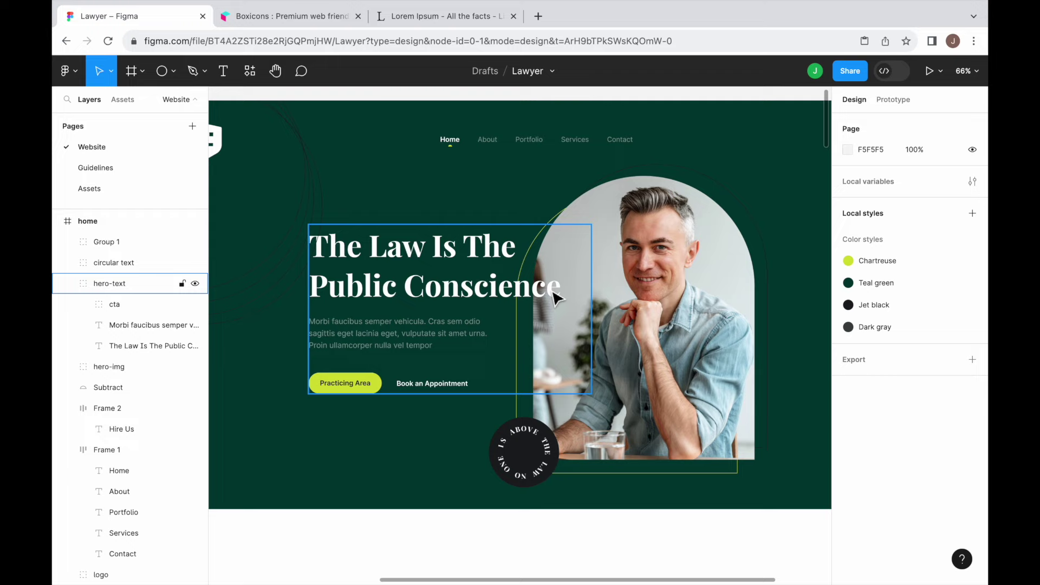
scroll(558, 298, down, 3)
click(173, 71)
click(144, 102)
scroll(486, 327, down, 3)
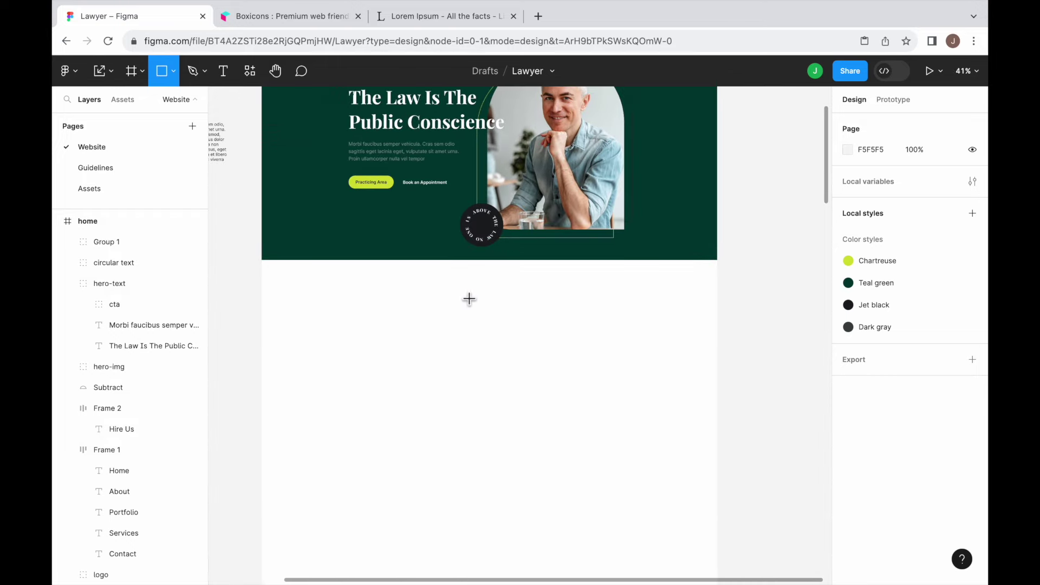
Draw a 1192-wide Teal green rectangle below the hero section
drag(428, 255, 718, 519)
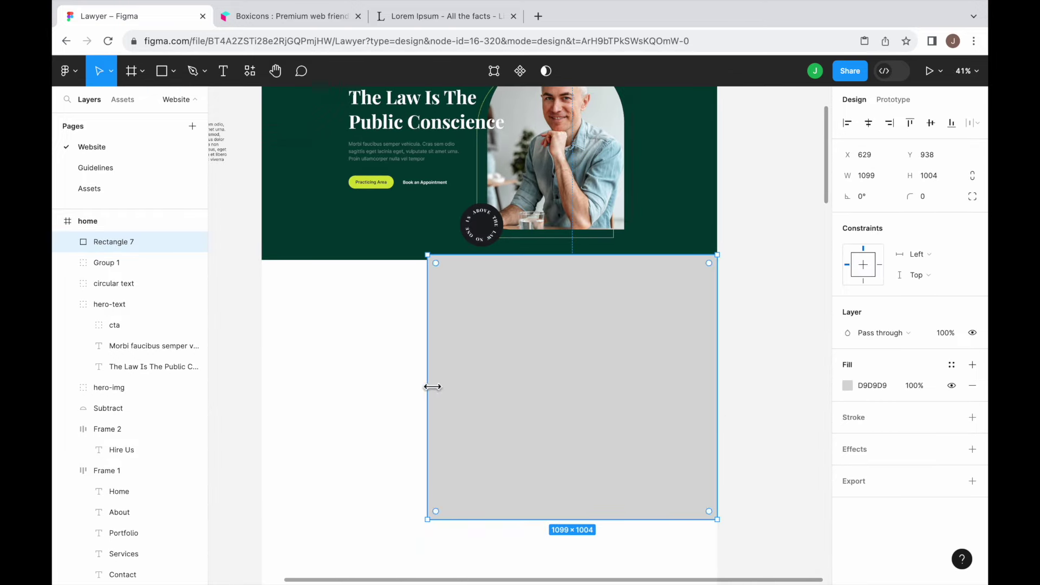
drag(428, 387, 403, 388)
click(953, 364)
click(751, 471)
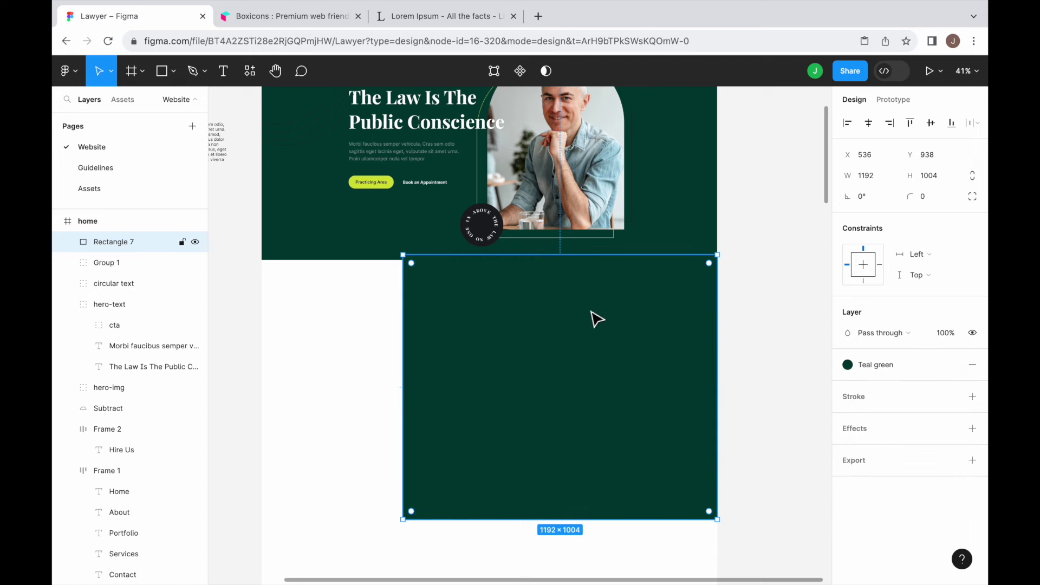
key(Escape)
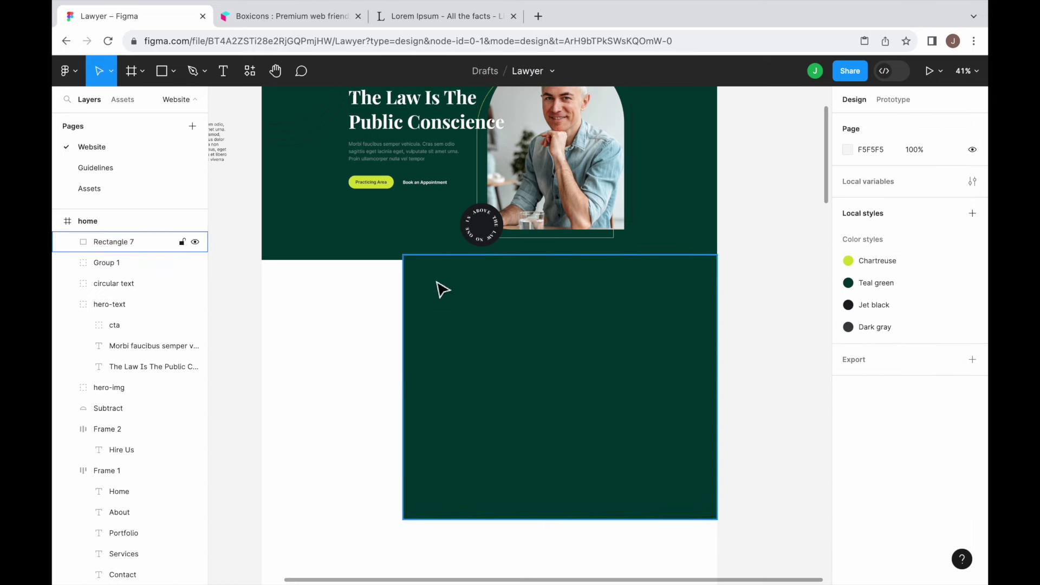
Add a full-width Teal green strip joining the hero and the new block
key(r)
scroll(280, 250, down, 1)
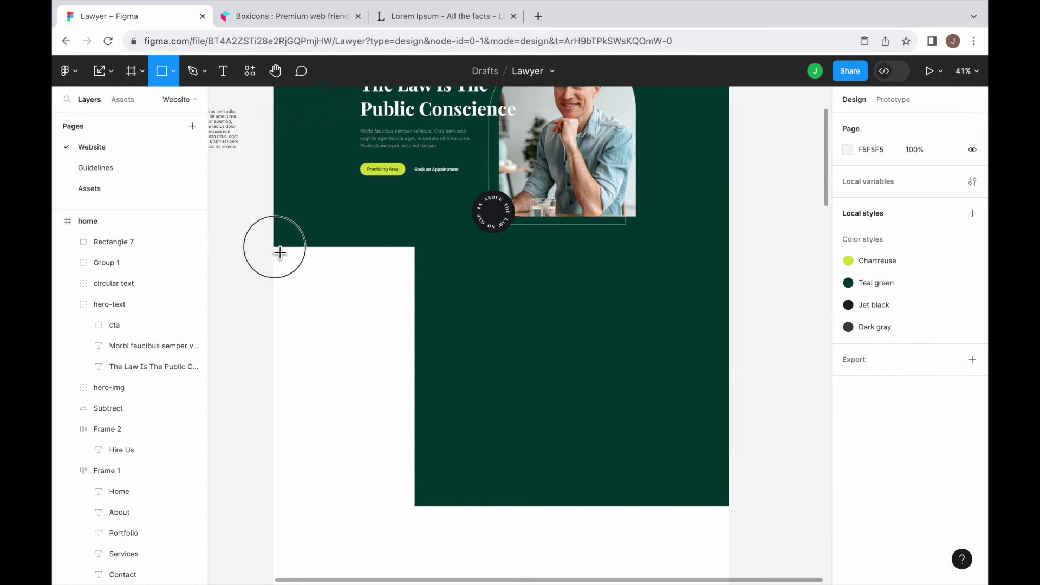
drag(280, 252, 729, 302)
click(930, 386)
click(726, 475)
click(776, 347)
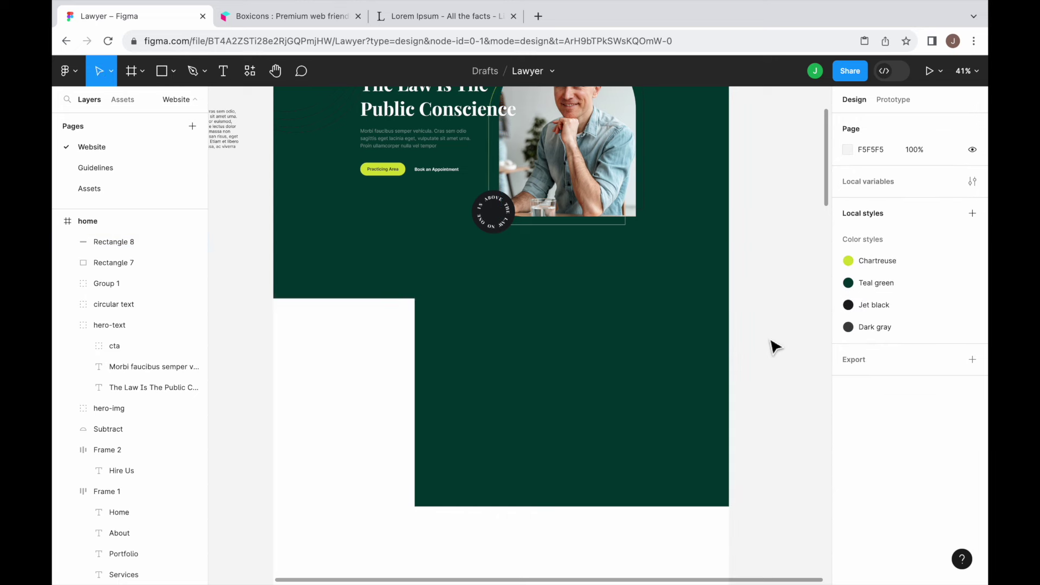
Draw a grey placeholder rectangle at the section's left edge
scroll(323, 271, down, 1)
key(r)
drag(305, 271, 543, 453)
Narrow the grey placeholder rectangle to adjust its width
drag(558, 388, 542, 388)
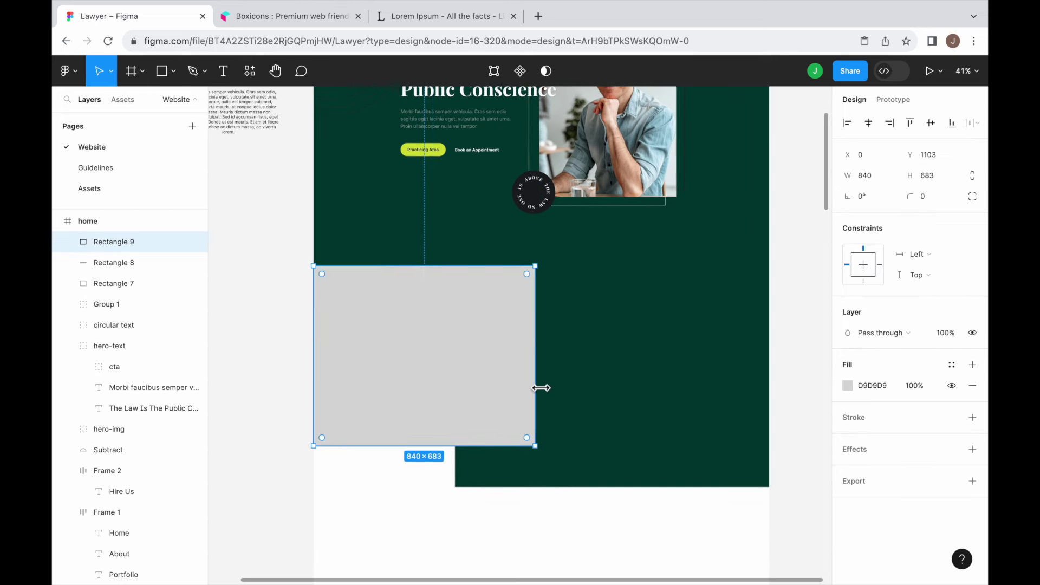
click(535, 207)
click(530, 325)
drag(535, 331, 538, 335)
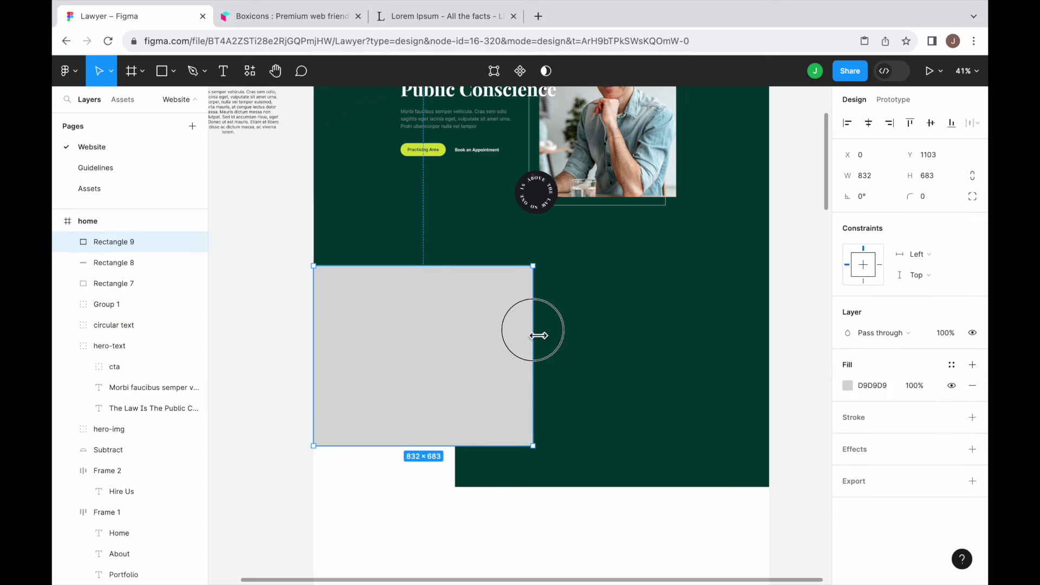
Copy the office colleagues photo from the Assets page and paste it over the placeholder
click(89, 189)
click(418, 284)
key(ctrl+c)
click(129, 149)
key(ctrl+v)
drag(465, 324, 420, 357)
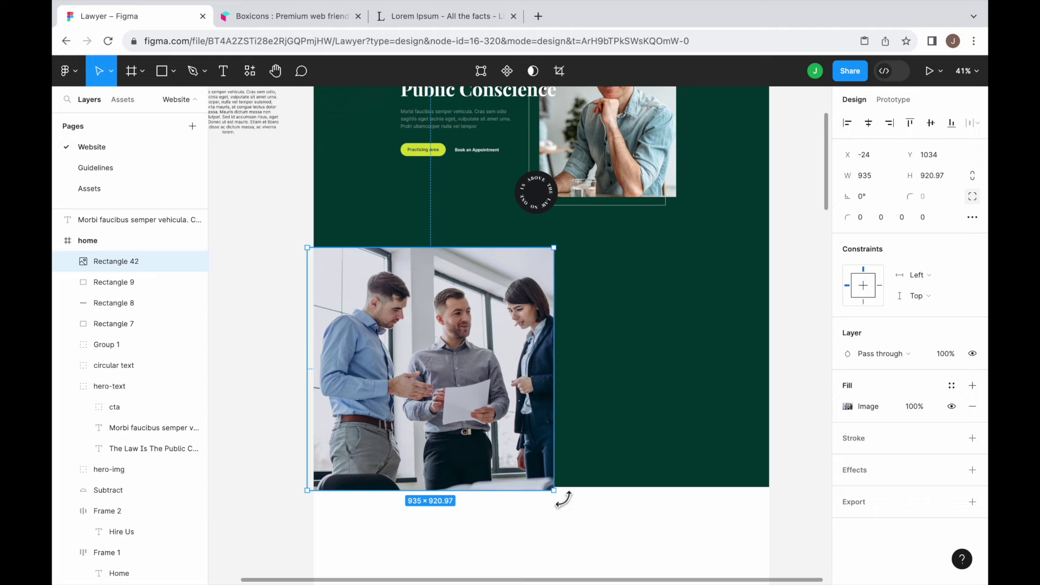
Scale the photo to 0.9x and mask it with the placeholder rectangle
click(111, 71)
click(121, 116)
drag(553, 491, 452, 378)
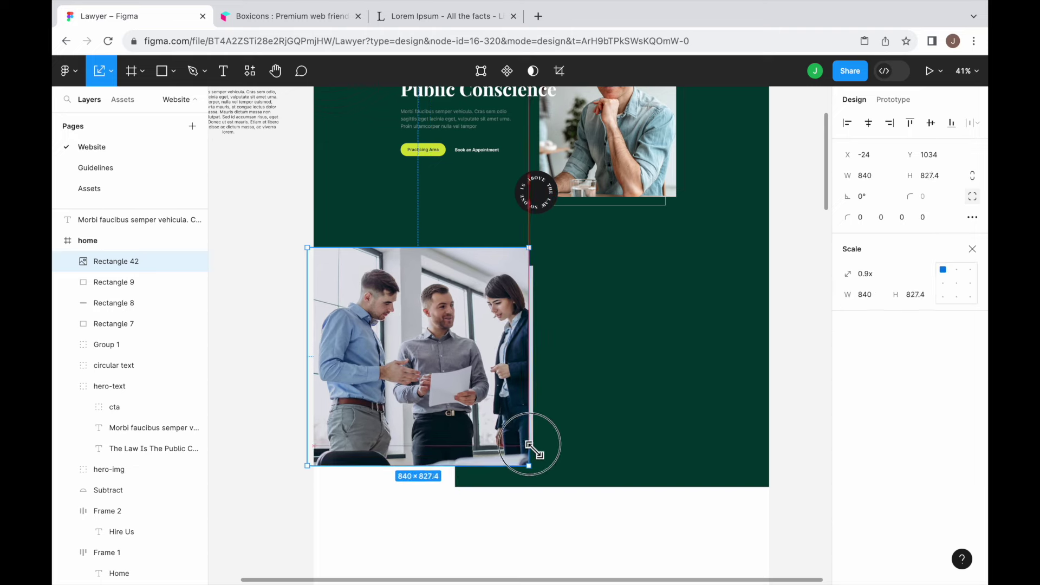
key(v)
shift+click(129, 282)
click(514, 71)
drag(419, 342, 420, 340)
key(Escape)
Extend the mask rectangle's top edge upward to reveal more of the photo
click(421, 320)
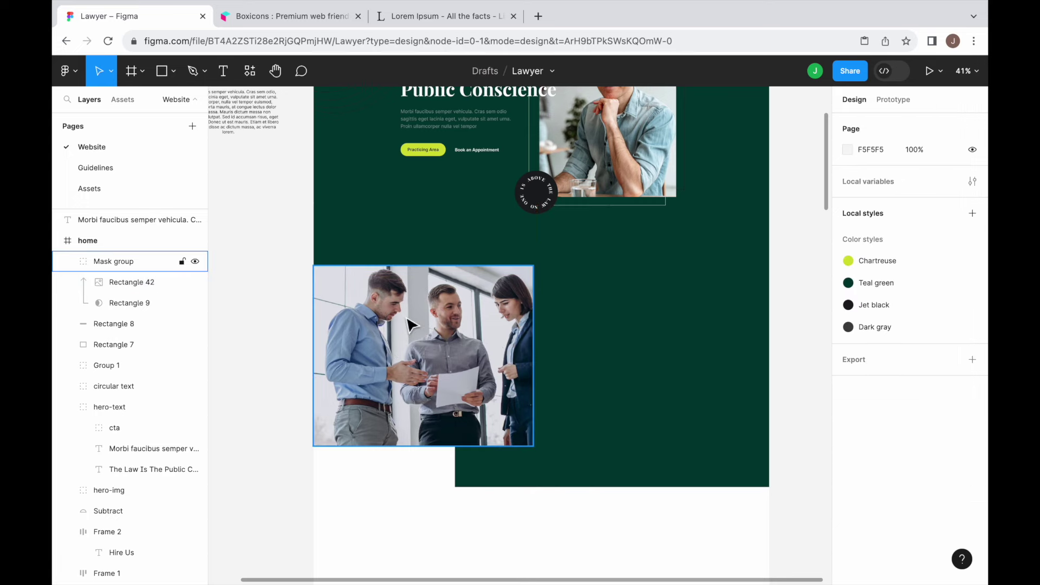
click(130, 303)
drag(437, 266, 437, 251)
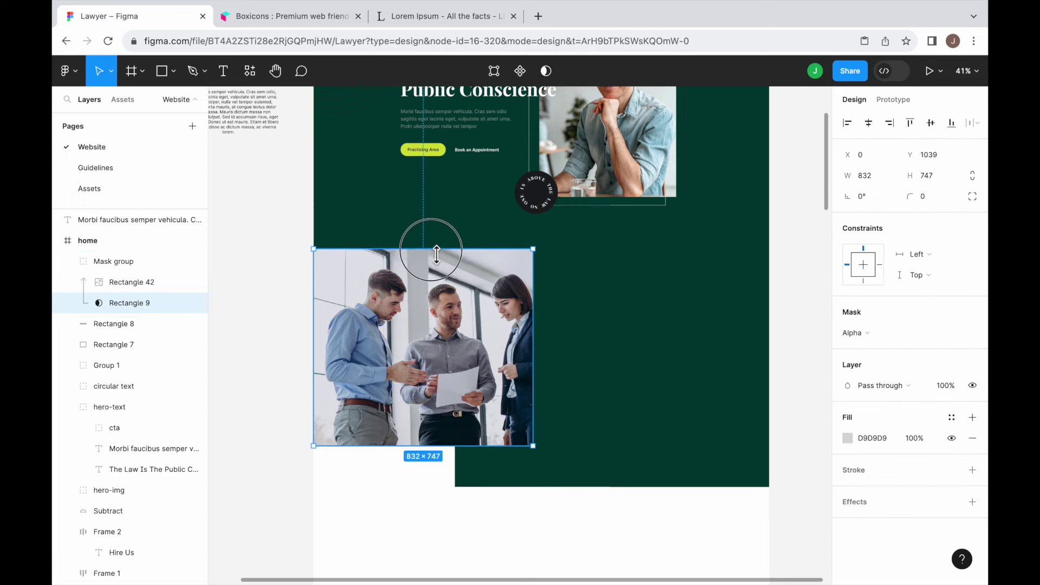
click(472, 499)
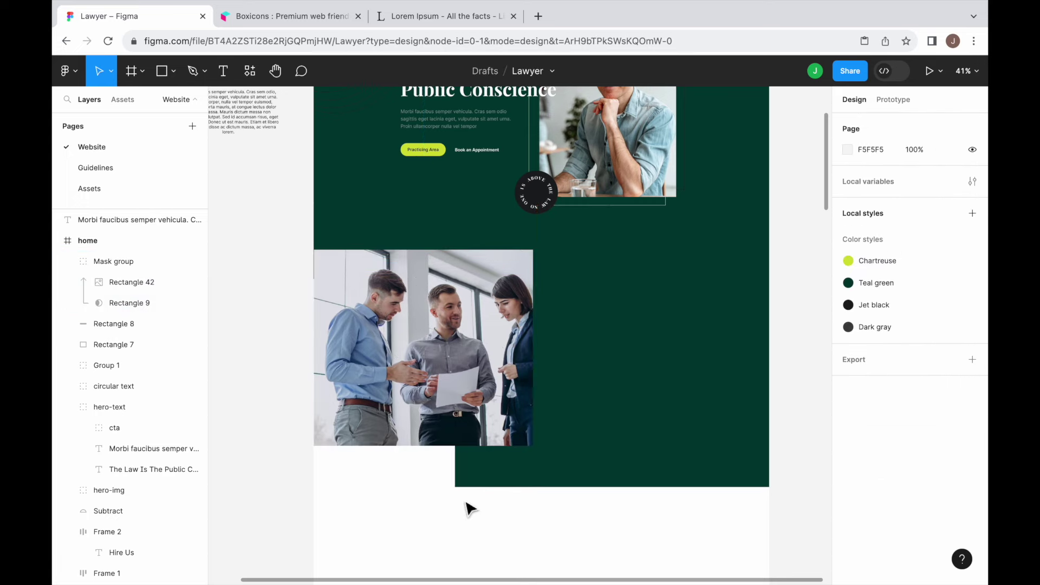
scroll(472, 499, down, 1)
click(563, 453)
click(564, 486)
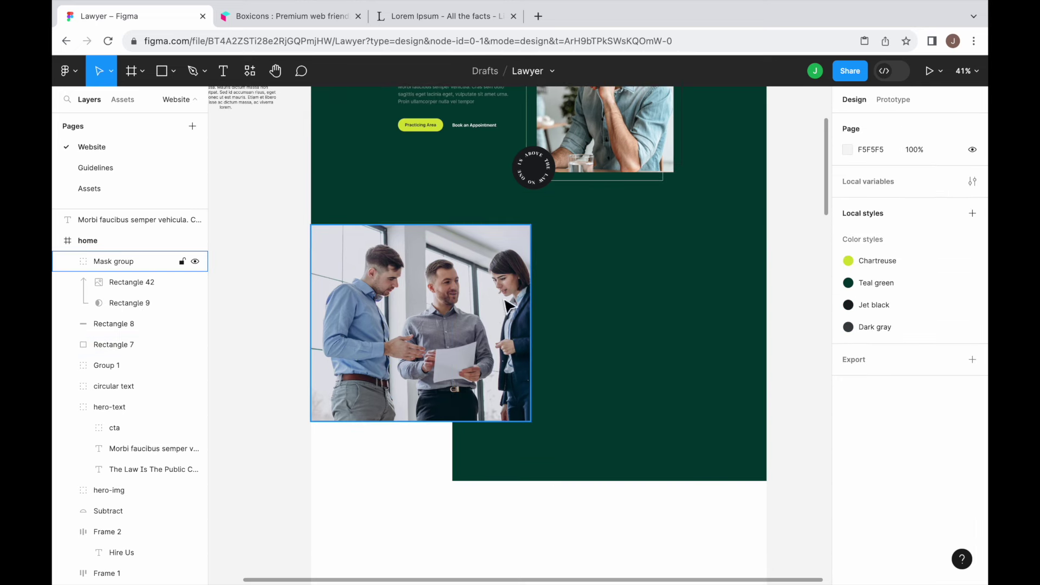
scroll(529, 314, left, 2)
scroll(529, 314, down, 1)
Draw a Chartreuse bar across the photo's lower part with a 140-radius rounded right end
key(r)
drag(359, 348, 533, 422)
double_click(515, 360)
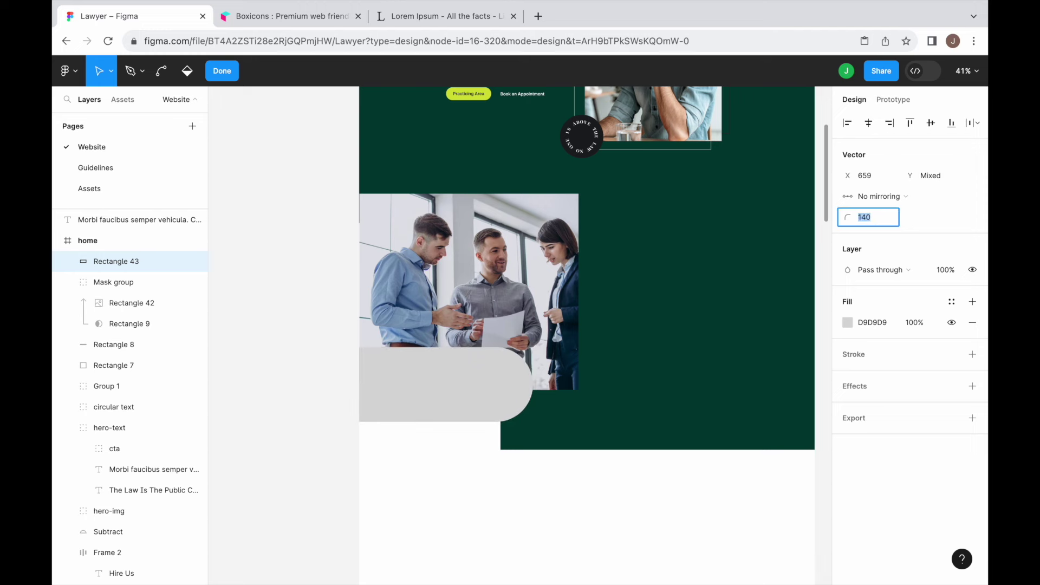
click(951, 302)
click(706, 388)
key(Escape)
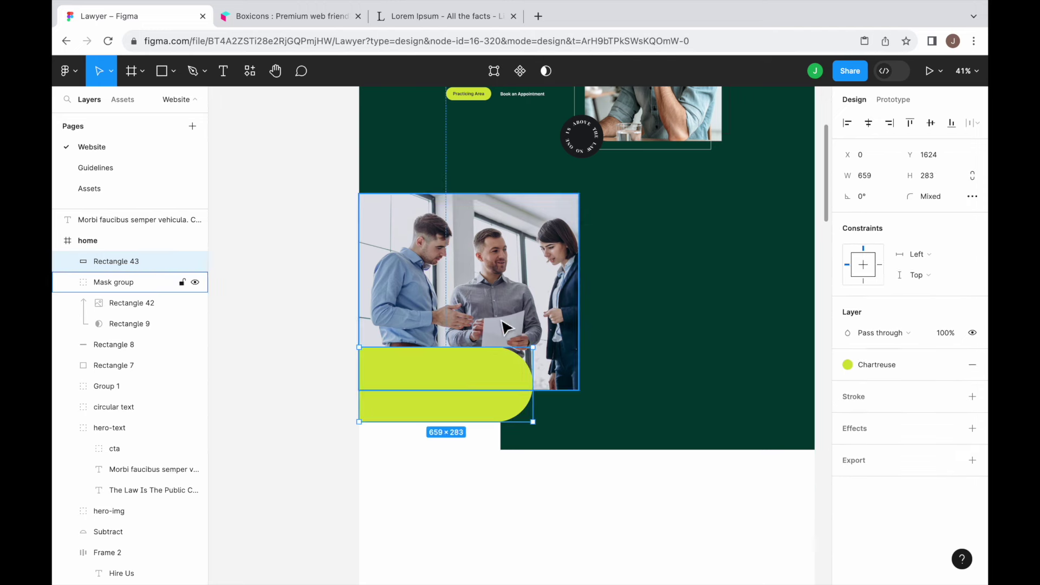
Shift the colleagues photo upward within its crop
double_click(503, 290)
drag(504, 290, 500, 280)
key(Escape)
click(542, 502)
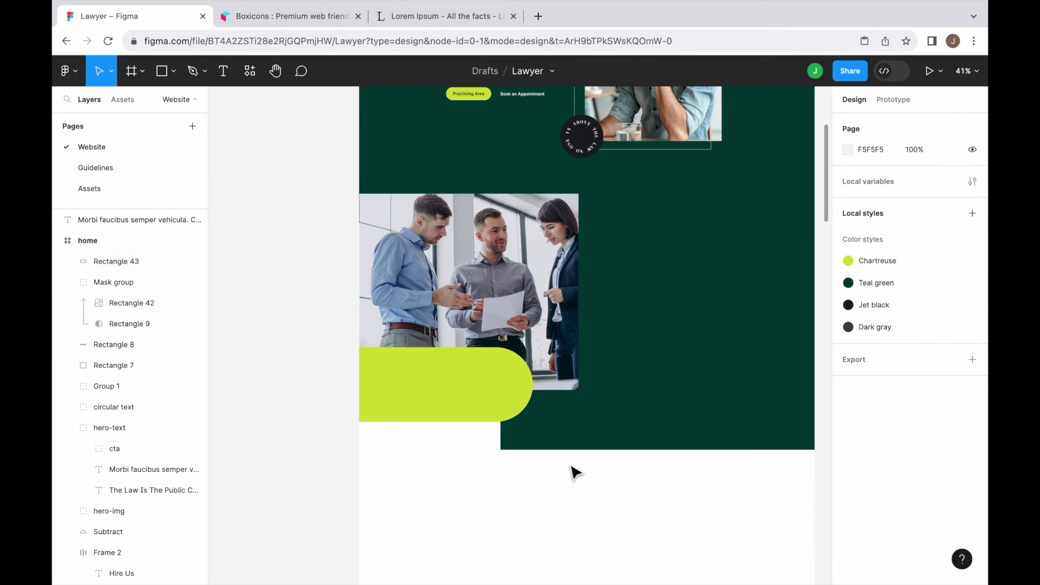
Adjust the teal block's left edge and narrow the Chartreuse bar
click(568, 433)
drag(500, 418, 471, 418)
click(515, 395)
drag(529, 384, 519, 385)
click(502, 504)
scroll(541, 412, right, 4)
scroll(550, 348, up, 3)
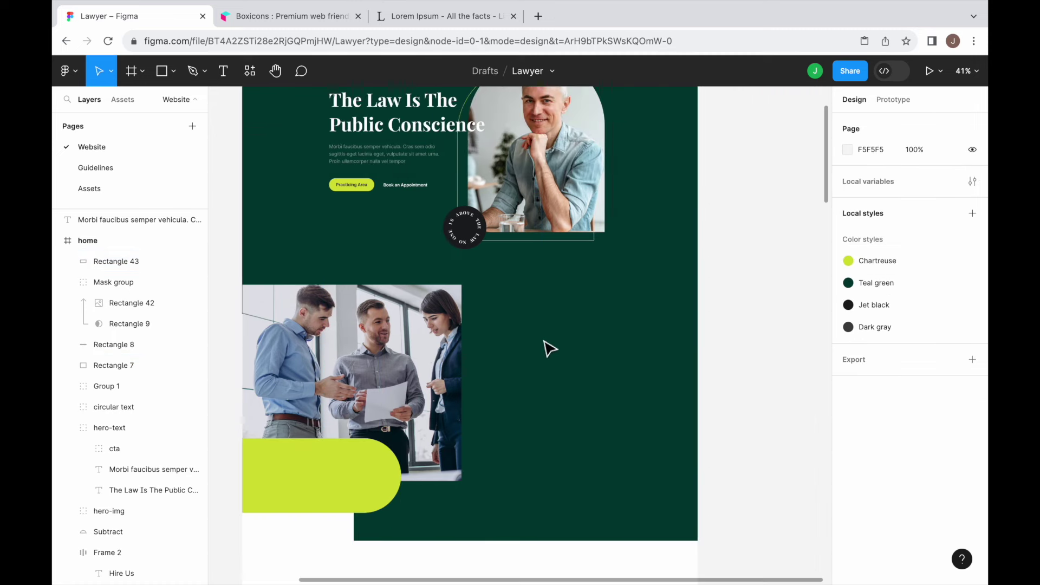
Paste a size-50 copy of the hero title beside the photo reading 'Our legal team is highly skilled and well-versed'
double_click(402, 132)
click(540, 286)
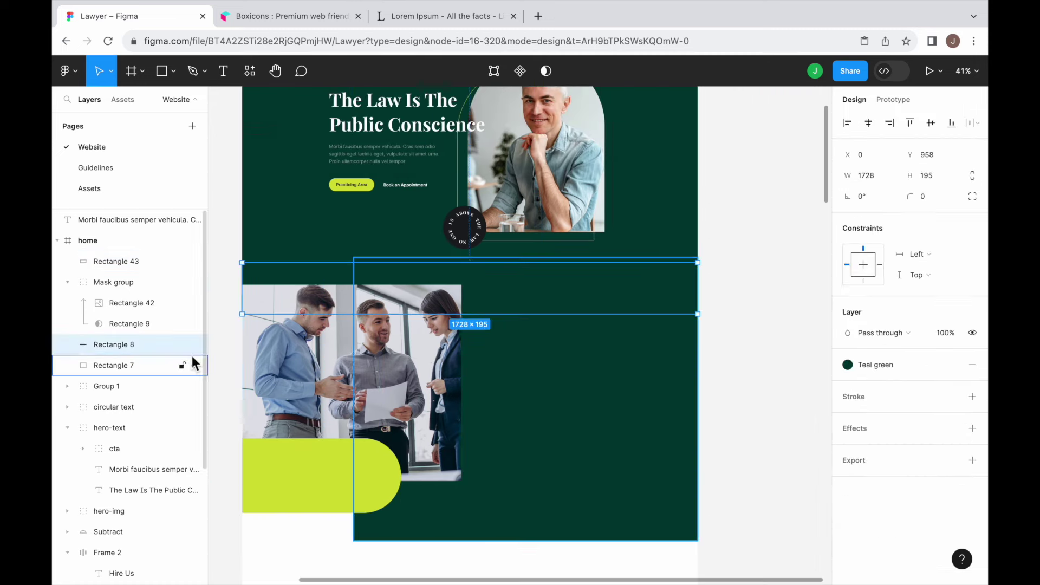
scroll(523, 308, up, 3)
key(ctrl+v)
drag(339, 368, 580, 439)
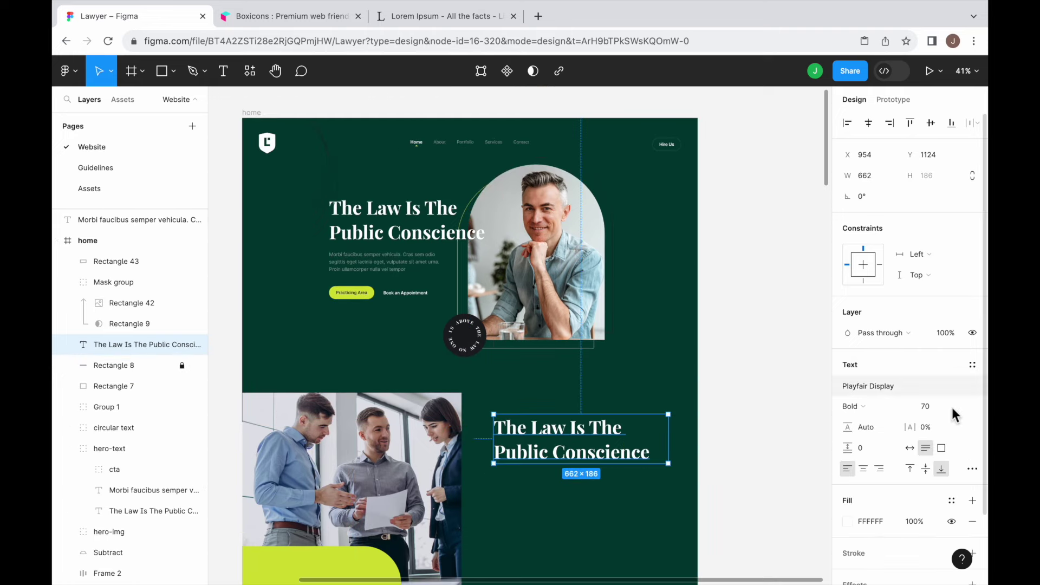
text(50)
key(Return)
key(Return)
text(Our legal team is high)
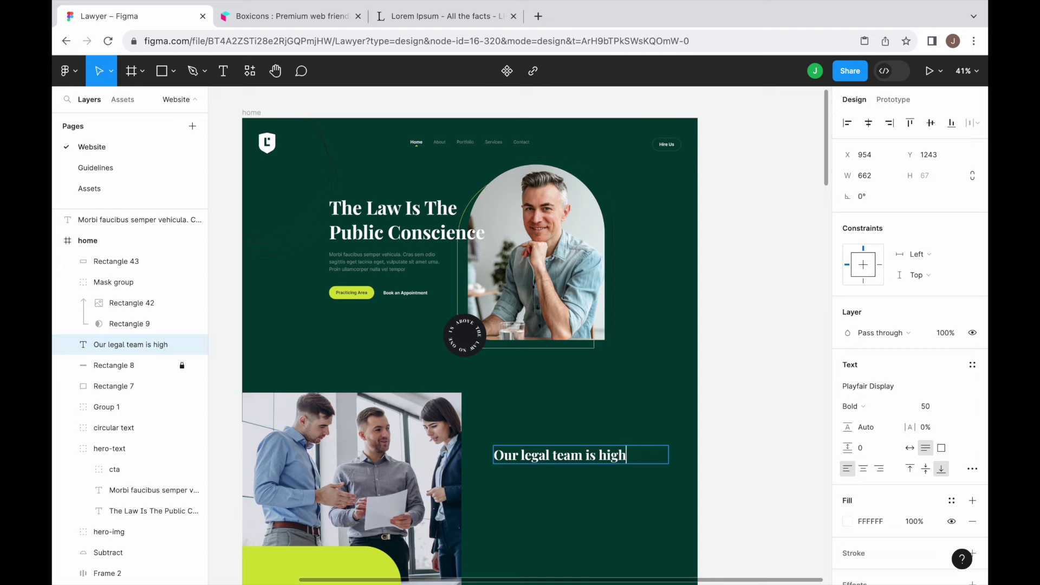
text(ly)
scroll(613, 340, up, 3)
text(led and well-versed)
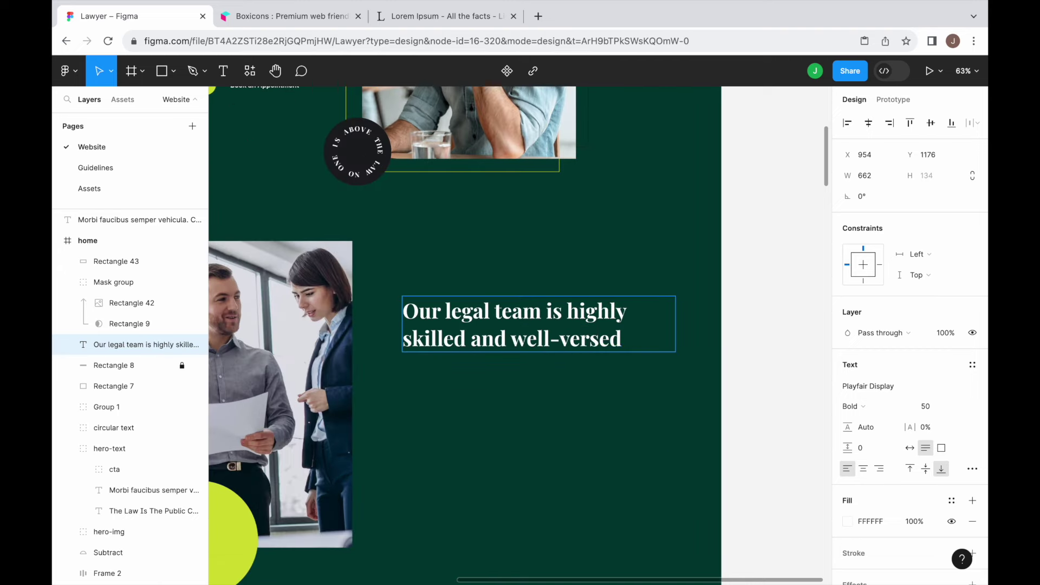
Widen the hero's intro paragraph
scroll(495, 204, up, 3)
scroll(494, 204, left, 3)
click(496, 202)
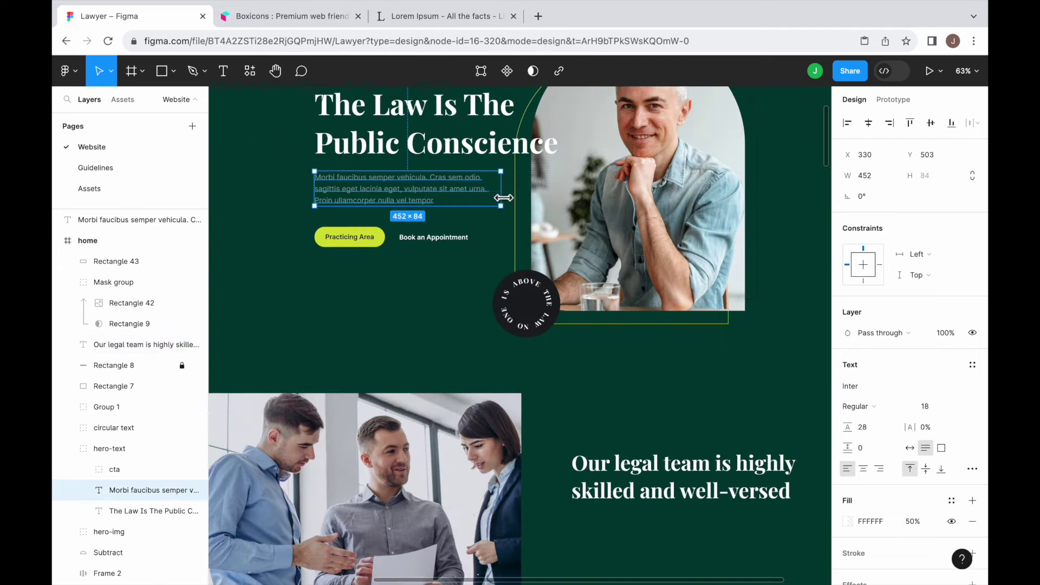
drag(401, 245, 401, 249)
key(Escape)
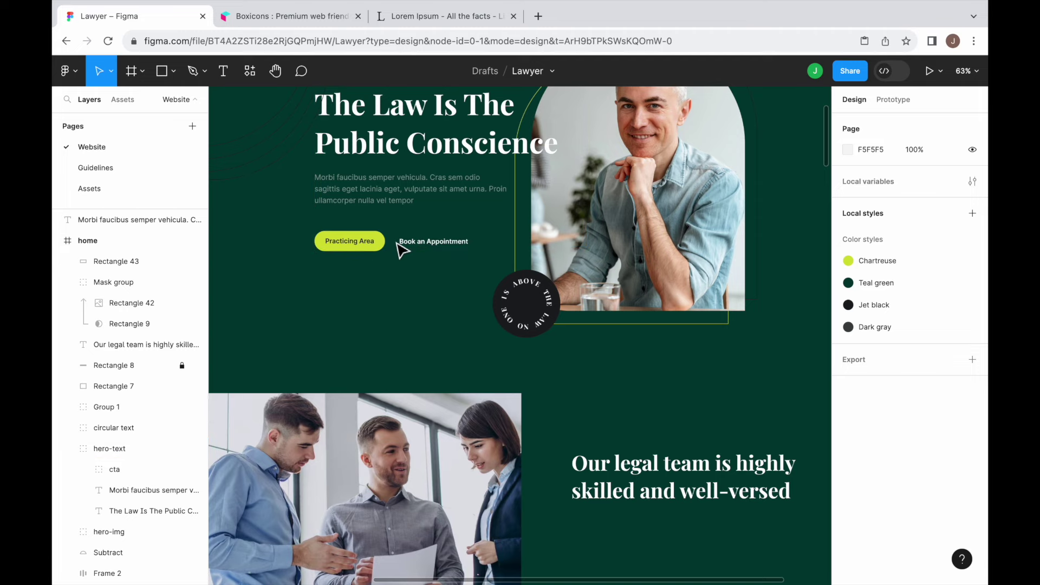
Set the hero's Practicing Area button height to 65
click(362, 243)
ctrl+scroll(362, 244, up, 5)
double_click(395, 244)
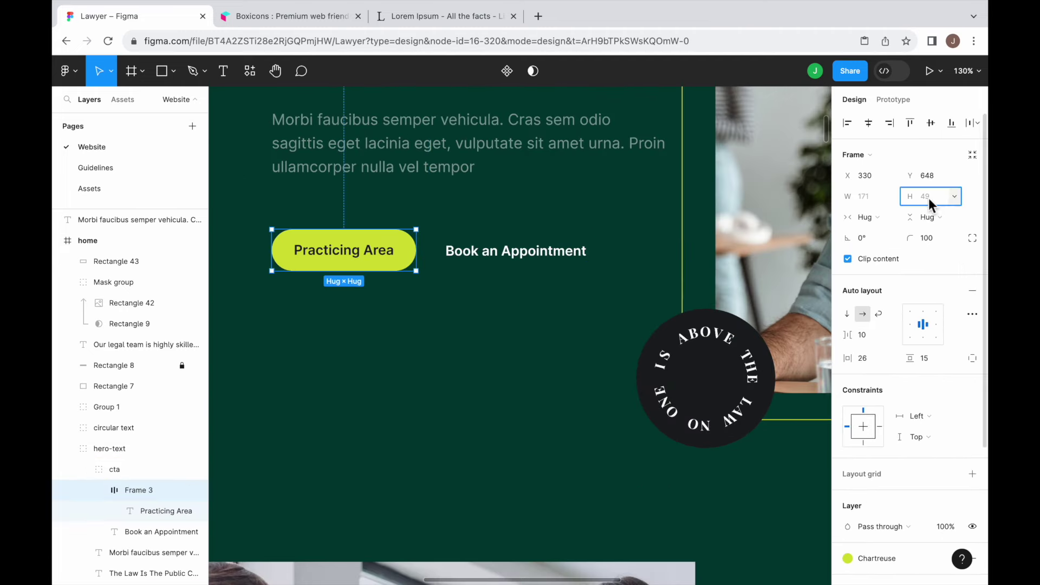
text(65)
key(Return)
click(476, 295)
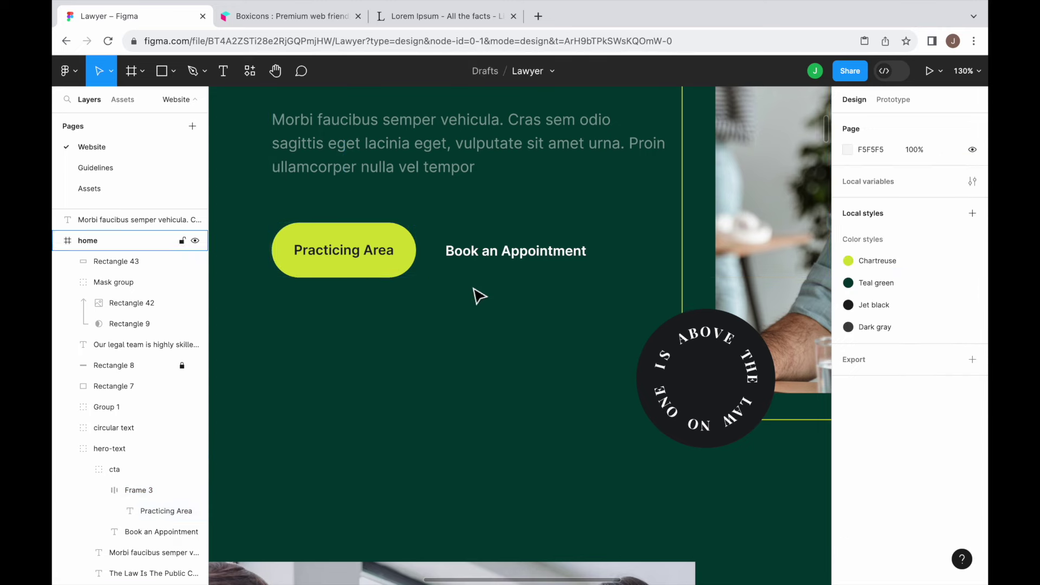
Place a copy of the Practicing Area / Book an Appointment buttons under the team heading
ctrl+scroll(611, 209, down, 5)
click(343, 181)
click(651, 401)
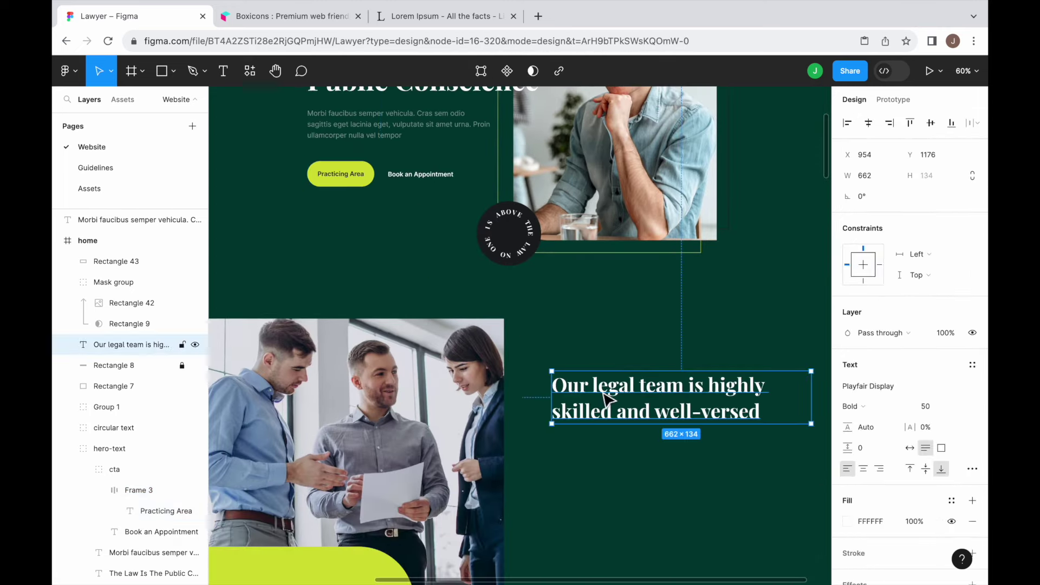
drag(336, 242, 627, 404)
ctrl+scroll(616, 330, up, 5)
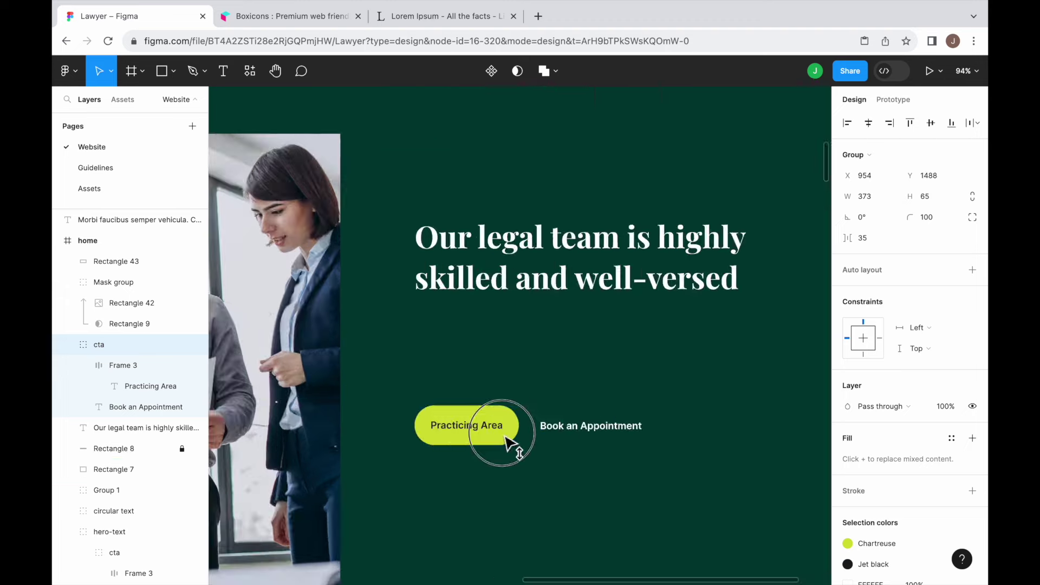
click(623, 390)
scroll(523, 406, down, 1)
double_click(523, 406)
key(Return)
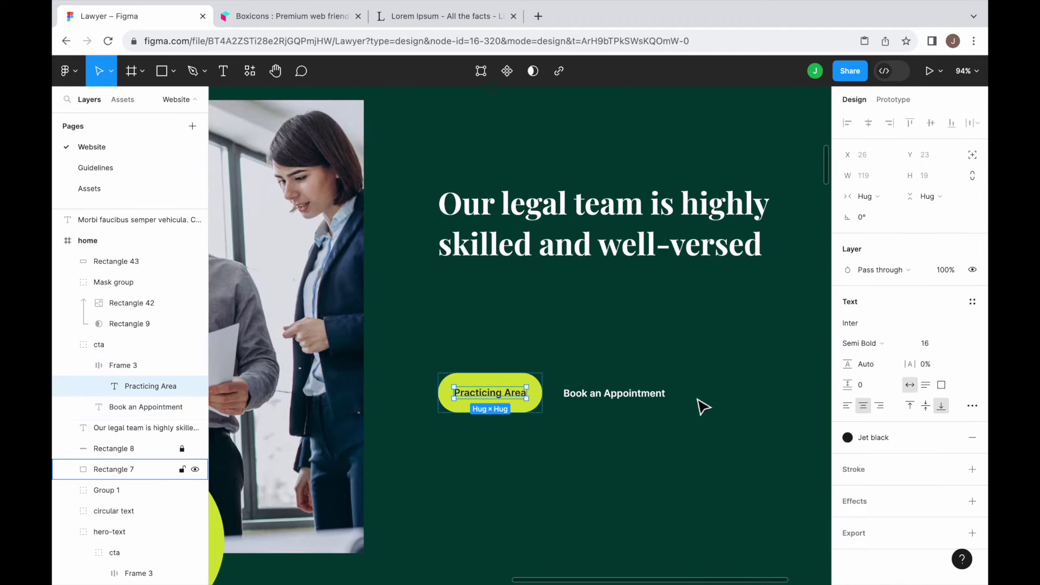
key(Tab)
key(Escape)
Place a copy of the description paragraph under the team heading
scroll(603, 353, up, 5)
drag(334, 170, 504, 422)
scroll(430, 323, down, 4)
scroll(504, 422, down, 2)
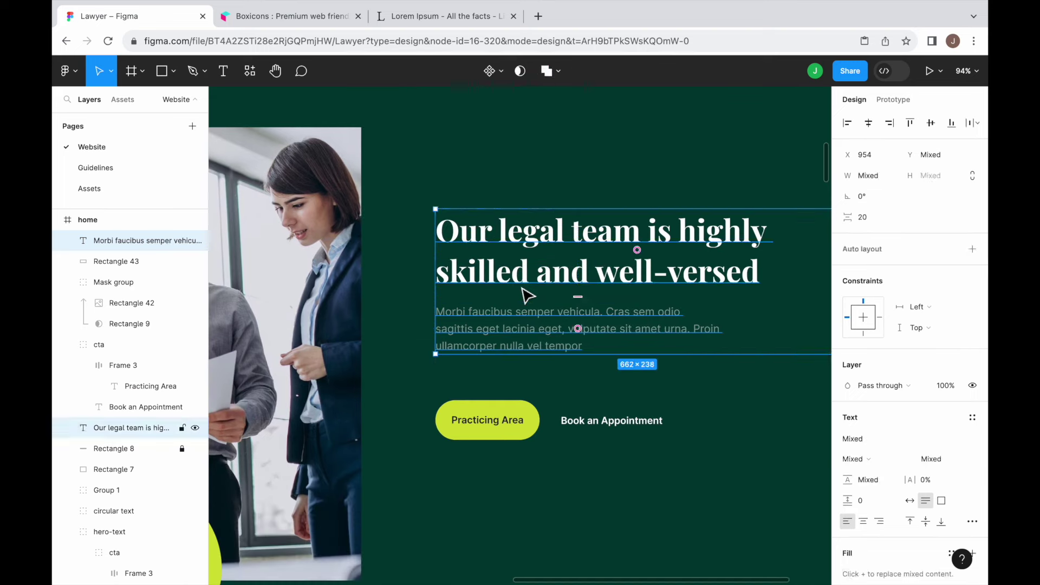
key(Escape)
ctrl+scroll(515, 271, down, 3)
ctrl+scroll(449, 198, down, 3)
click(539, 434)
key(Escape)
Move the copied buttons lower beneath the paragraph
ctrl+scroll(588, 312, up, 5)
drag(424, 417, 424, 482)
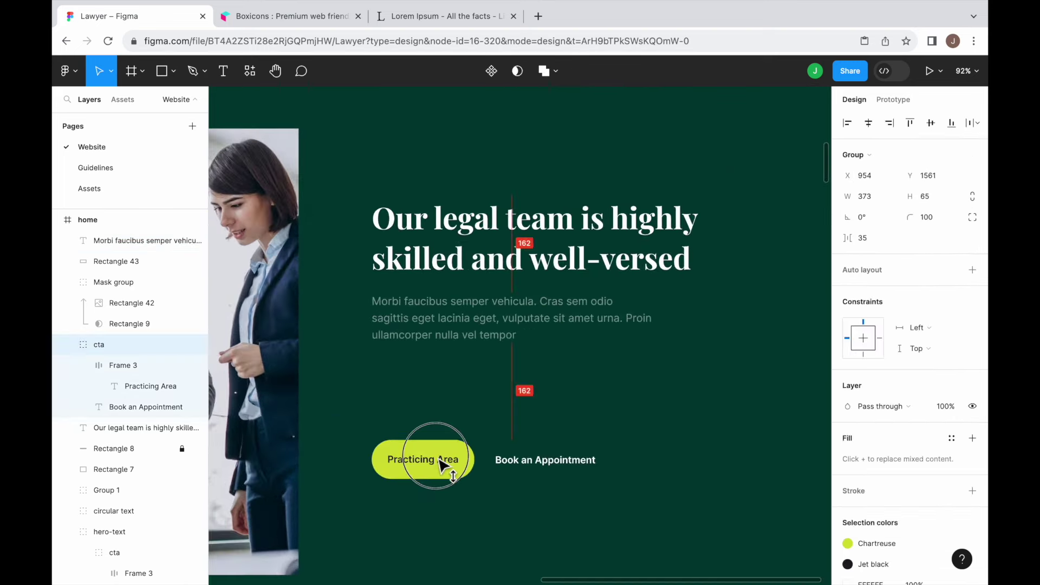
click(142, 71)
click(174, 71)
Draw a small 4-point star, fill it Chartreuse, and place it under the team paragraph
click(165, 178)
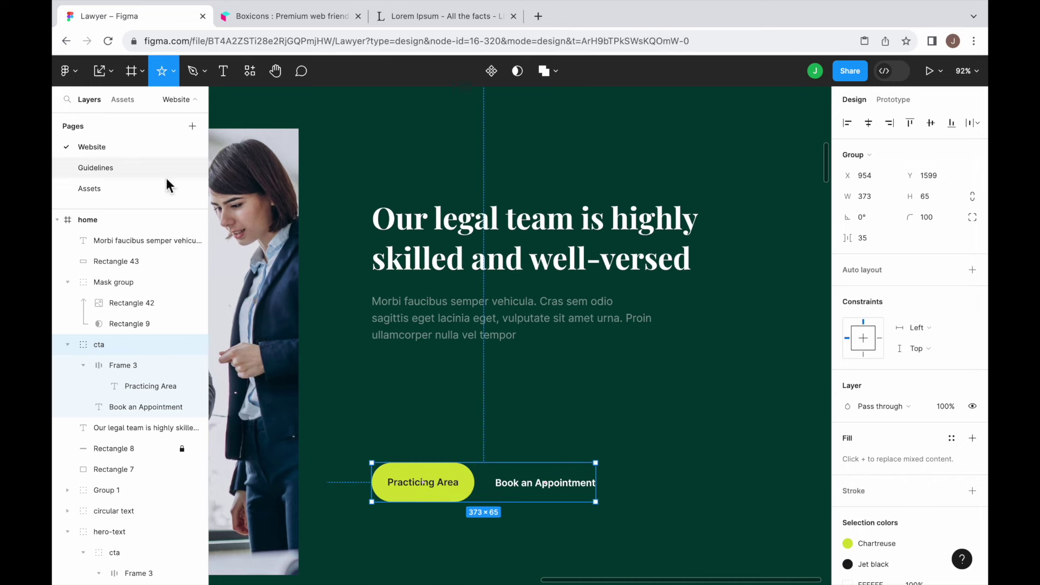
drag(421, 361, 442, 382)
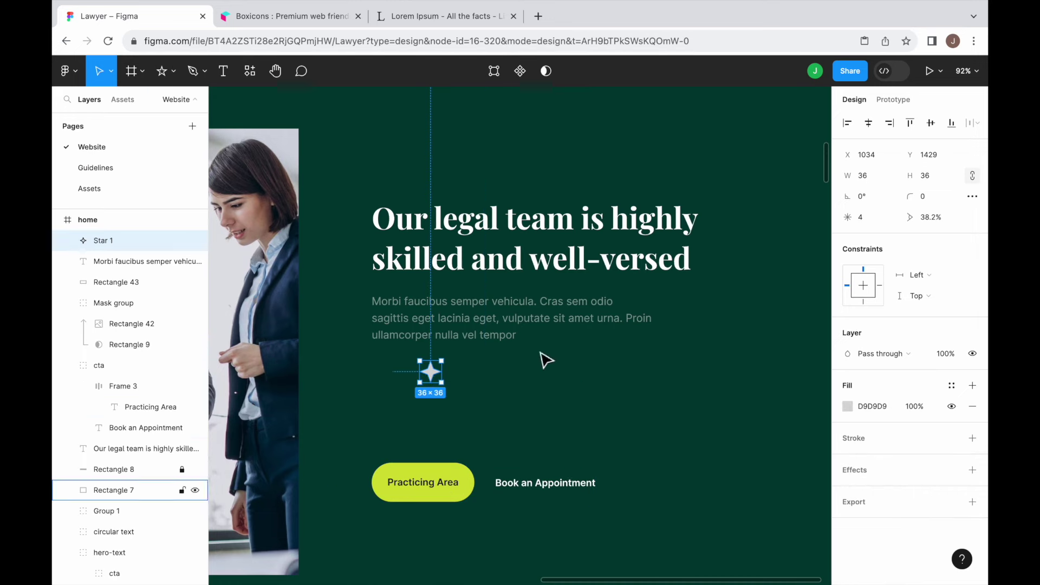
ctrl+scroll(487, 376, up, 10)
double_click(434, 457)
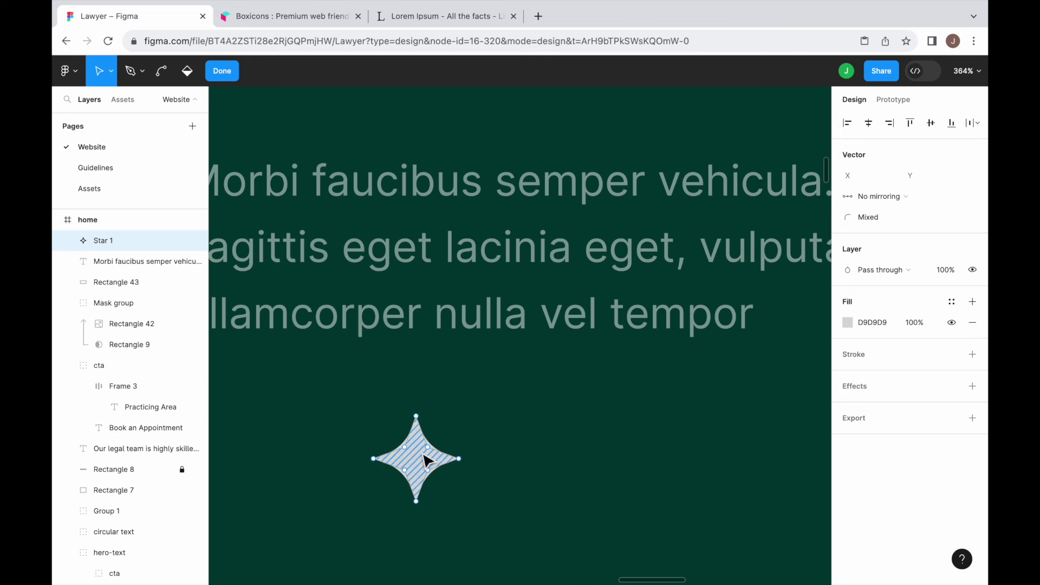
key(Escape)
click(952, 364)
click(724, 449)
scroll(537, 415, down, 5)
drag(490, 434, 459, 431)
Copy the paragraph beside the star as a 'General Legal Advice' label, hugging its content
click(488, 373)
key(ctrl+d)
drag(488, 373, 542, 449)
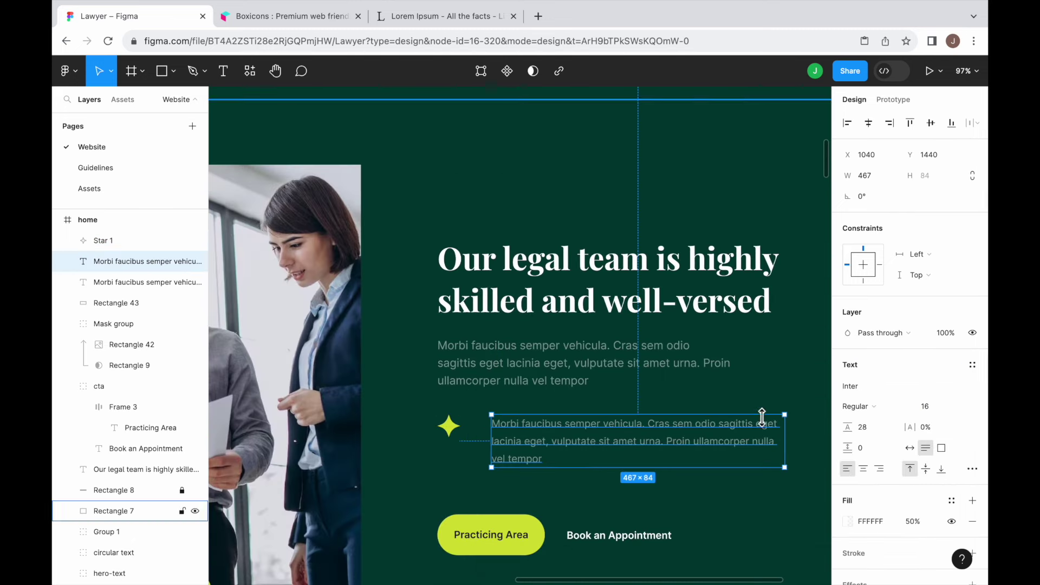
double_click(720, 439)
text(General Leg)
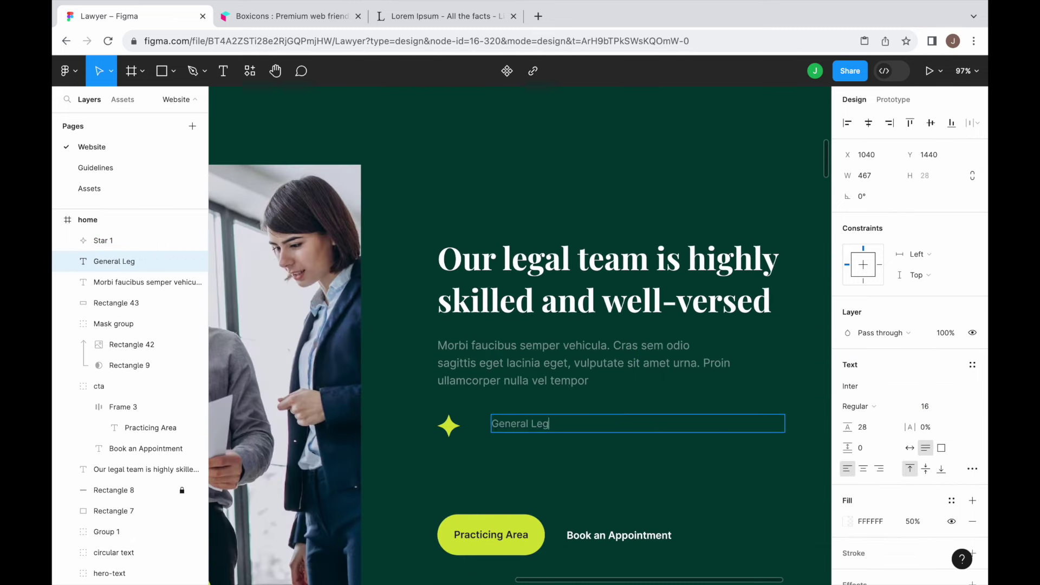
click(911, 448)
drag(541, 424, 530, 426)
Scale the star proportionally down to 24×24 next to the label
scroll(459, 433, up, 5)
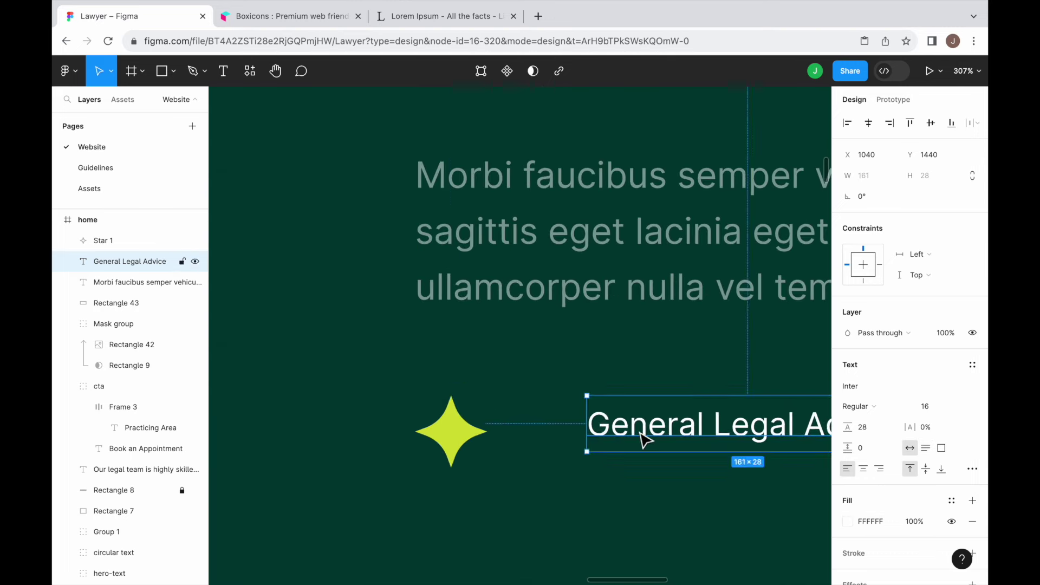
click(460, 434)
click(108, 79)
click(112, 115)
drag(487, 467, 470, 454)
click(626, 447)
click(451, 432)
Wrap the star and label in an auto layout with a set gap
scroll(480, 461, down, 3)
scroll(479, 461, down, 1)
click(596, 444)
shift+click(464, 441)
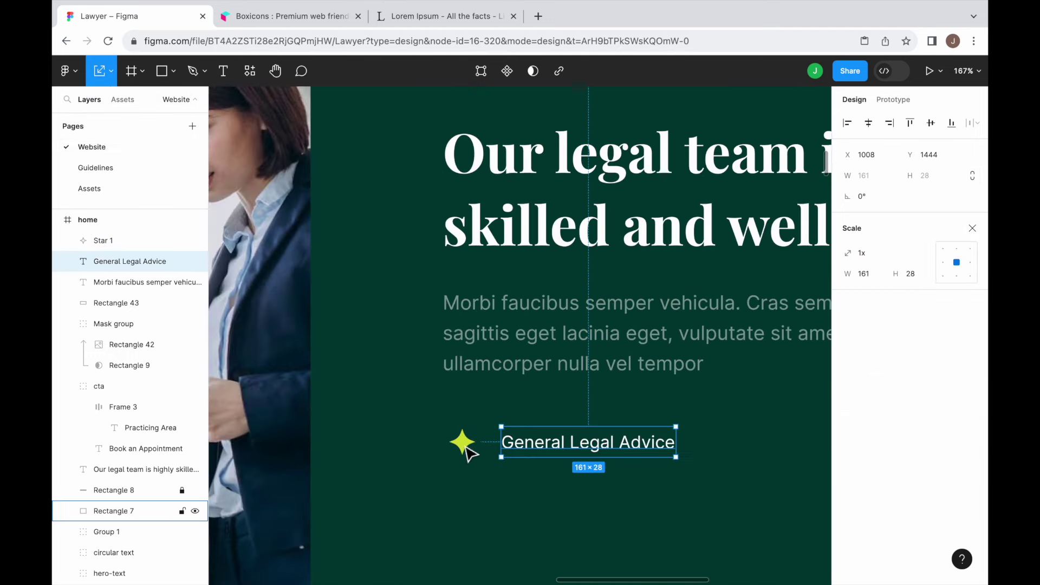
click(973, 249)
key(shift+a)
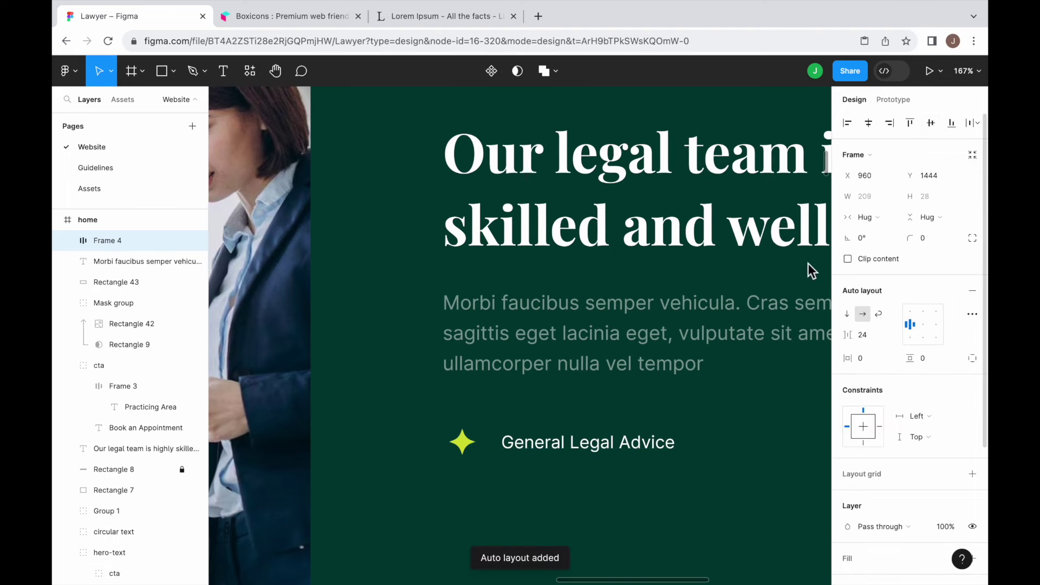
click(867, 335)
Switch the star inside the item to proportional scaling
scroll(573, 318, down, 3)
scroll(597, 379, up, 2)
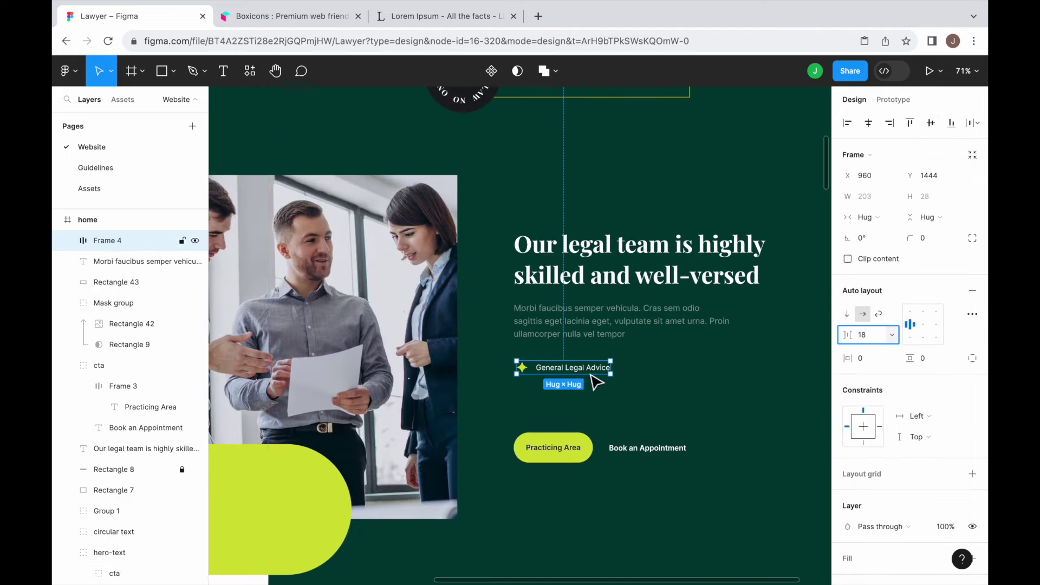
scroll(567, 355, up, 3)
click(455, 420)
click(111, 71)
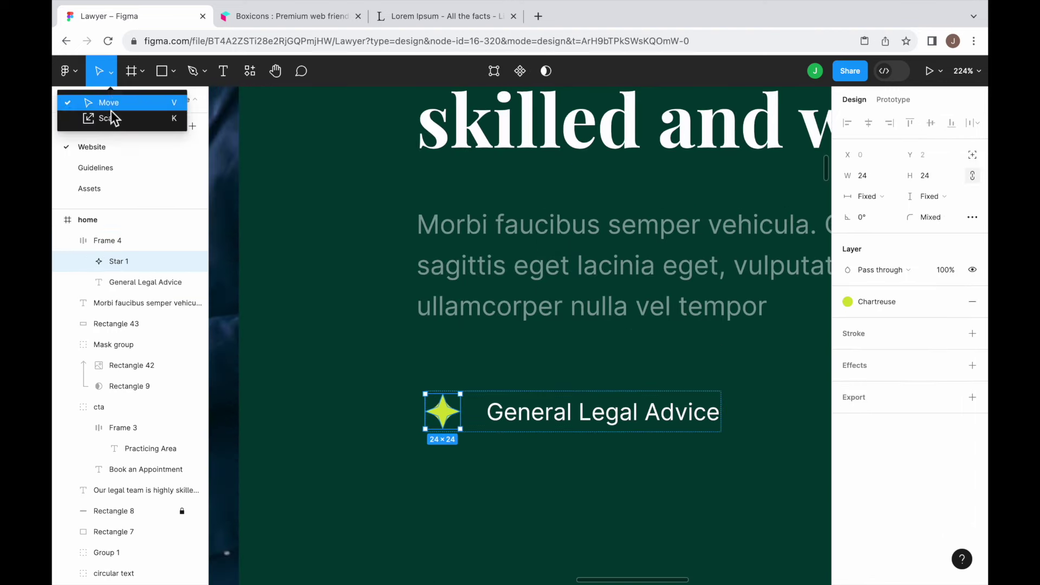
click(111, 116)
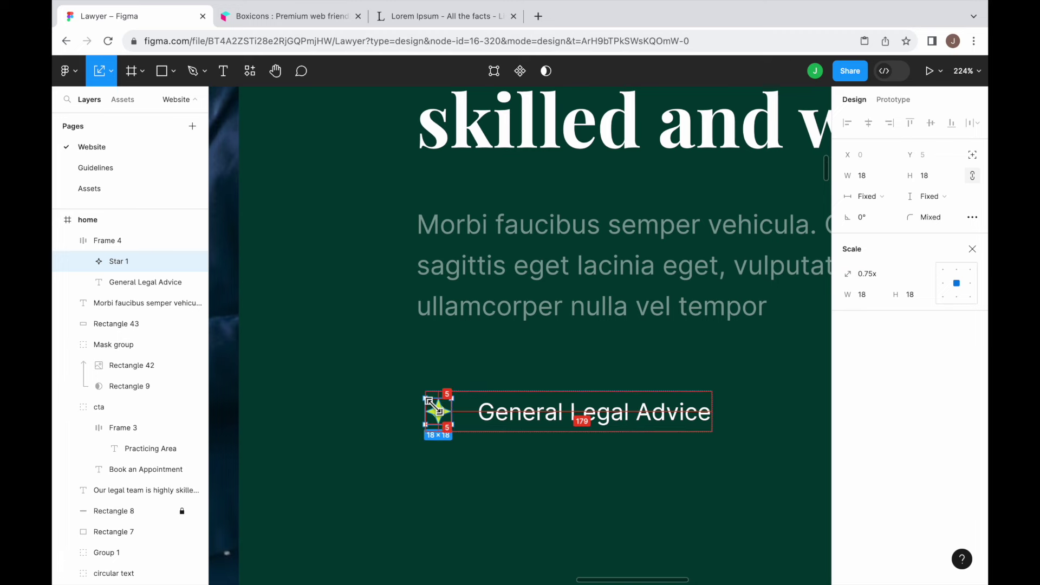
click(499, 364)
Duplicate the item to the right and relabel it 'Contract Review and Drafting'
scroll(521, 379, down, 5)
click(550, 404)
key(ctrl+d)
drag(550, 406, 672, 410)
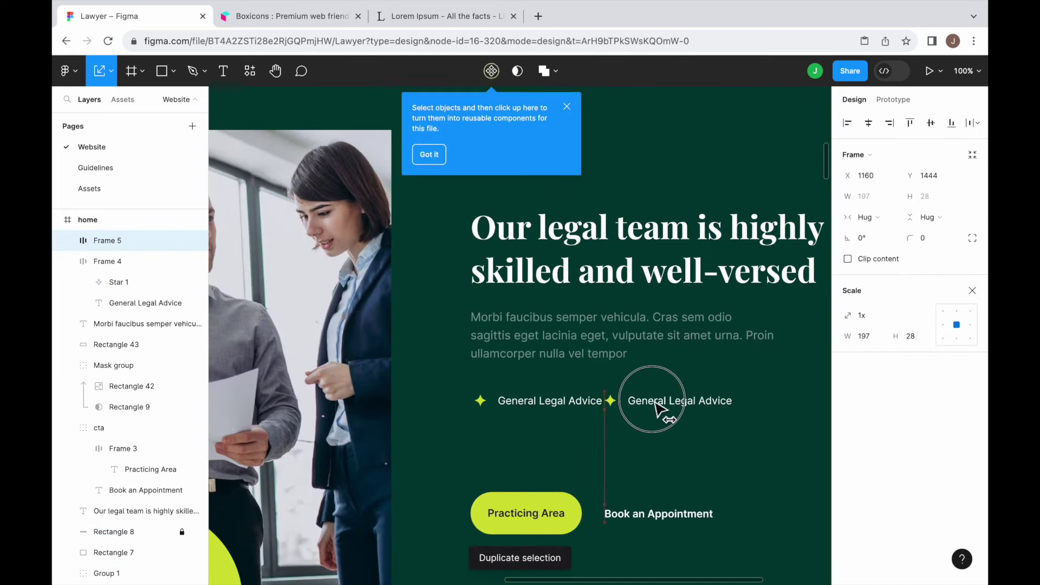
double_click(672, 402)
text(Contract Review)
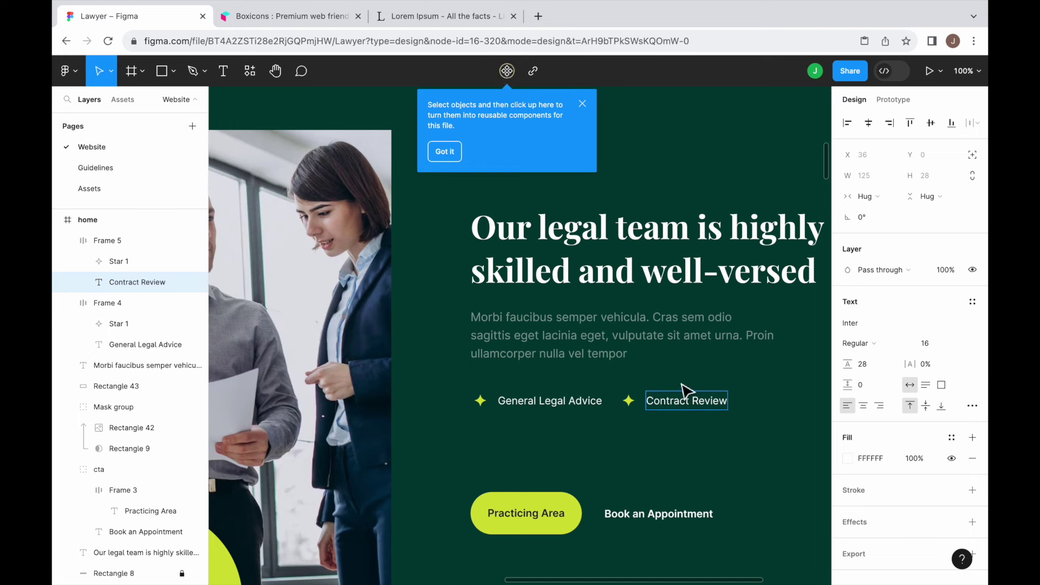
text( and Drafting)
key(Escape)
Duplicate both items into a second row labelled 'Litigation' and 'Family Law'
key(ctrl+d)
drag(519, 407, 522, 442)
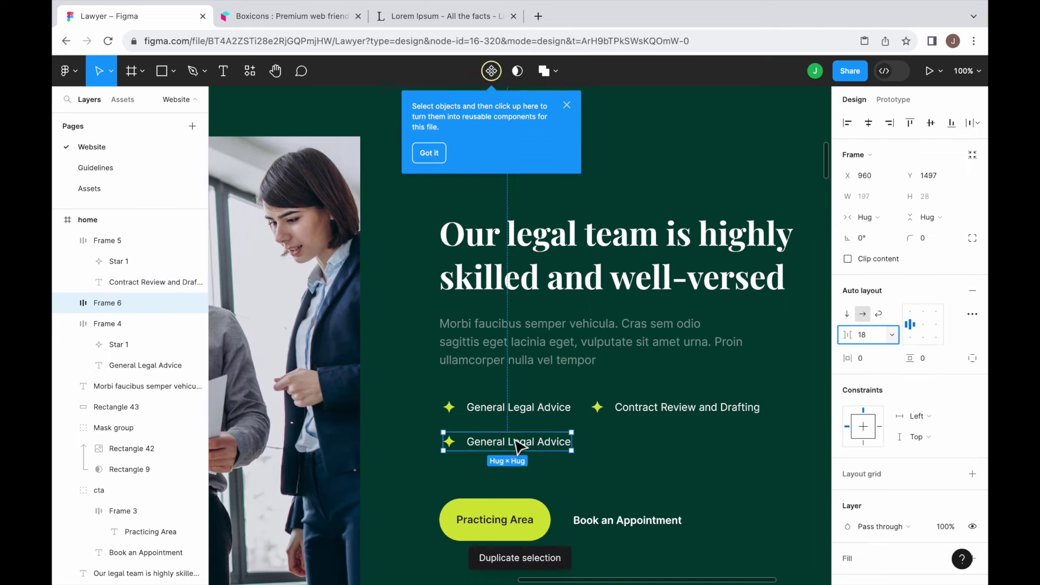
double_click(520, 441)
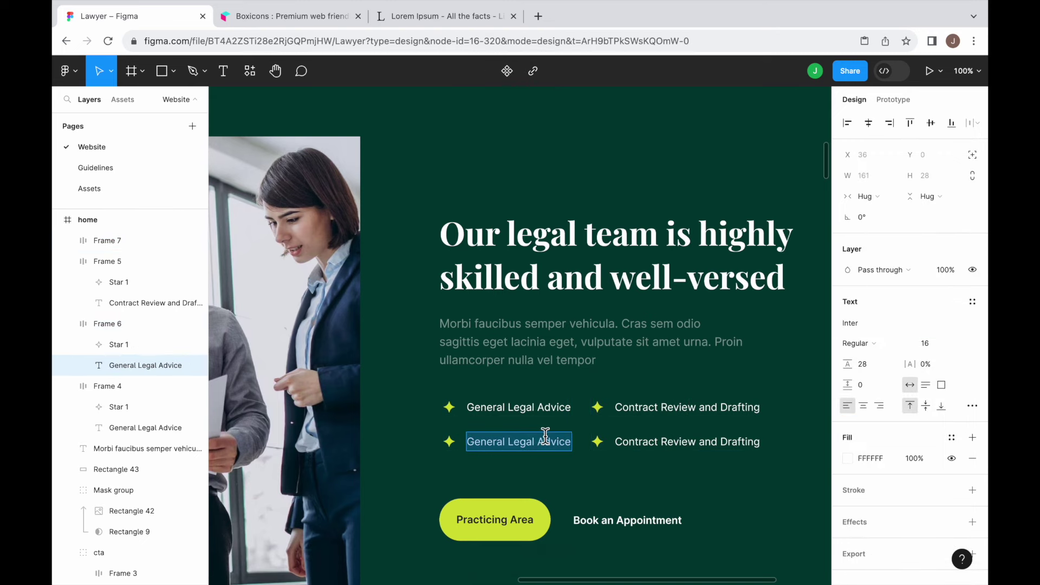
click(482, 442)
text(Litigation)
double_click(623, 441)
key(Return)
text(Fa)
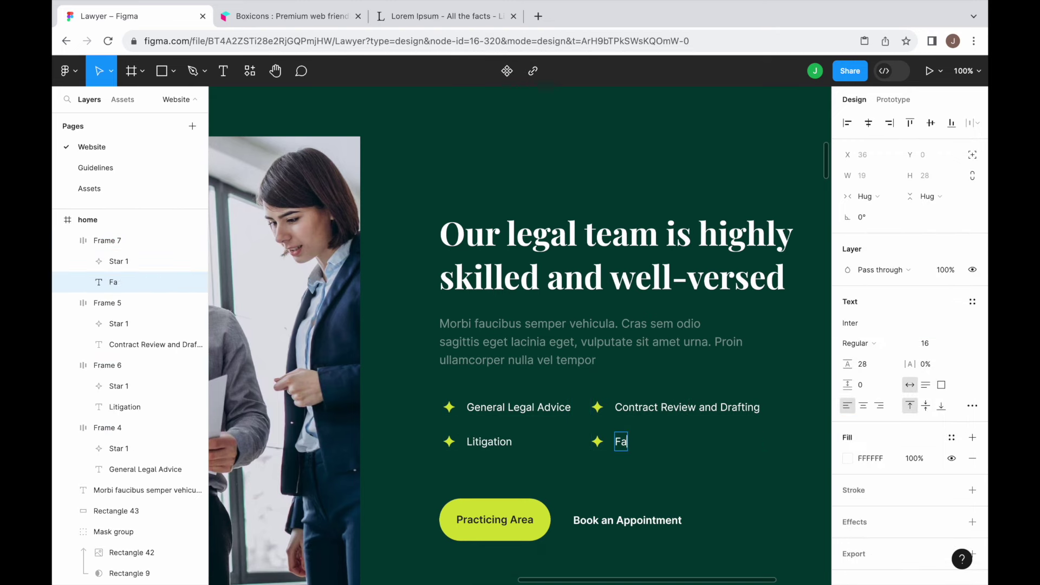
text(mily Law)
key(Escape)
key(Escape)
Shift the right column of items further right and clear the selection
drag(661, 409, 674, 409)
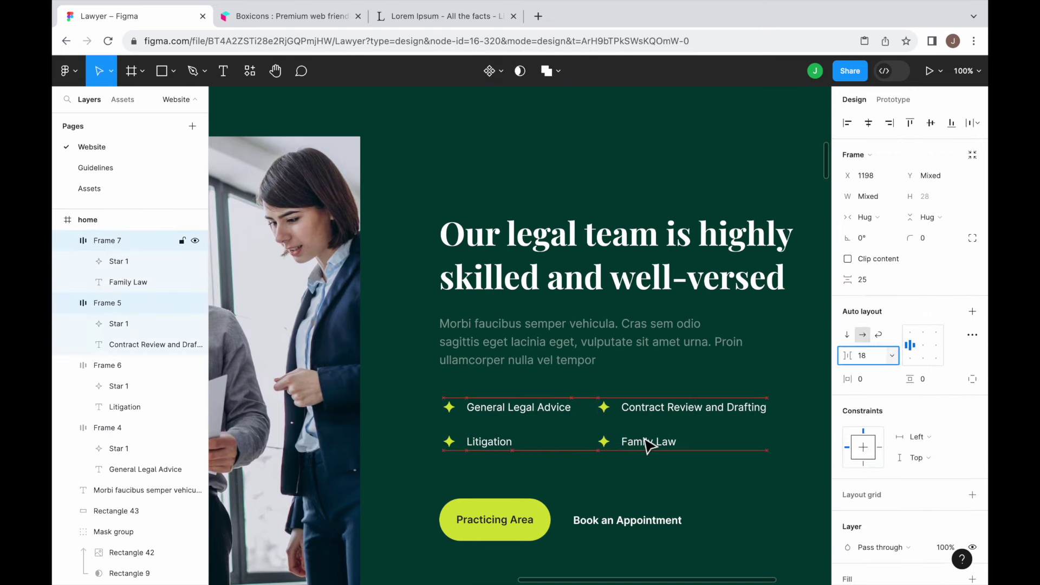
click(675, 477)
scroll(675, 477, down, 5)
click(558, 372)
key(Escape)
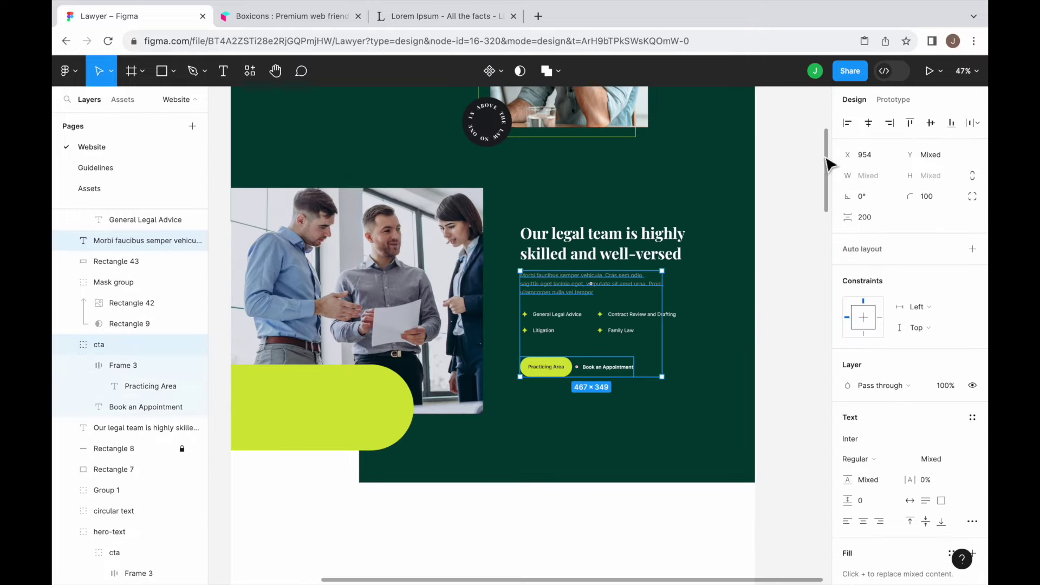
Undo and redo accidental changes to the service items and buttons
key(Escape)
click(601, 244)
key(Tab)
drag(564, 347, 541, 309)
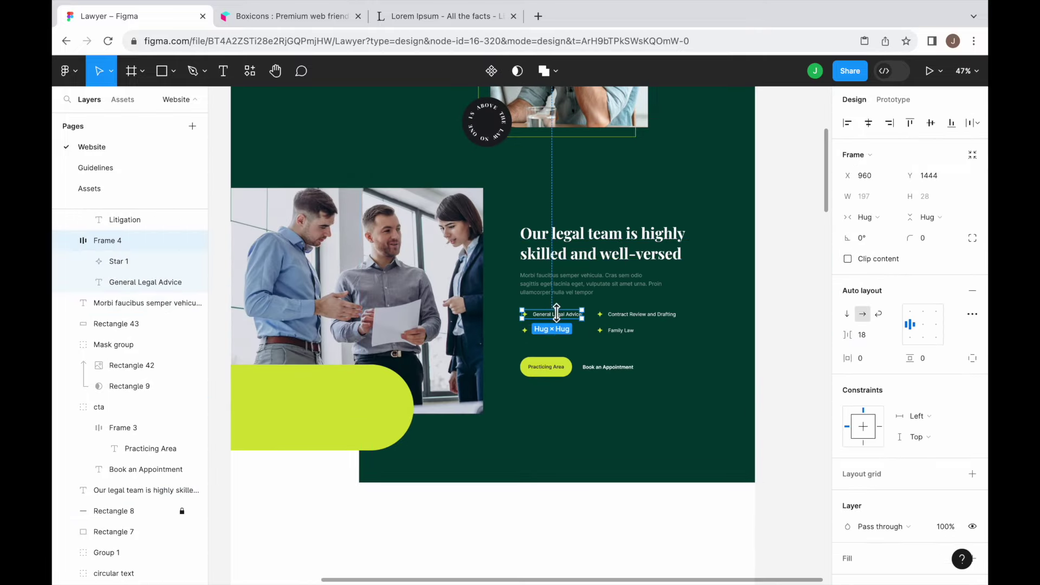
key(ctrl+z)
key(ctrl+z)
key(ctrl+z)
key(ctrl+z)
key(ctrl+z)
key(ctrl+shift+z)
key(ctrl+shift+z)
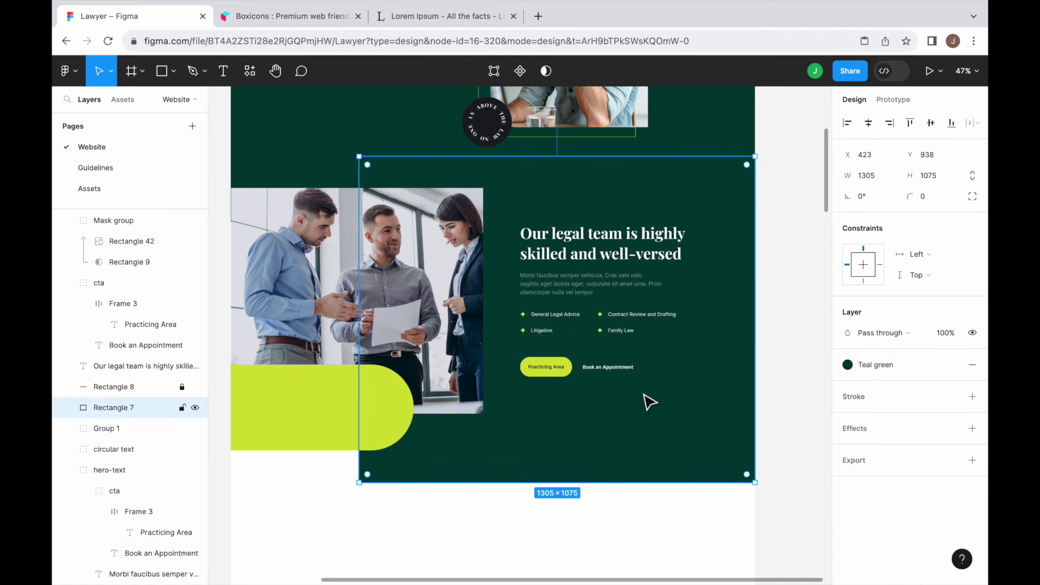
Widen the team description paragraph from 467 to 490 px so it rewraps
click(660, 289)
drag(657, 288, 678, 288)
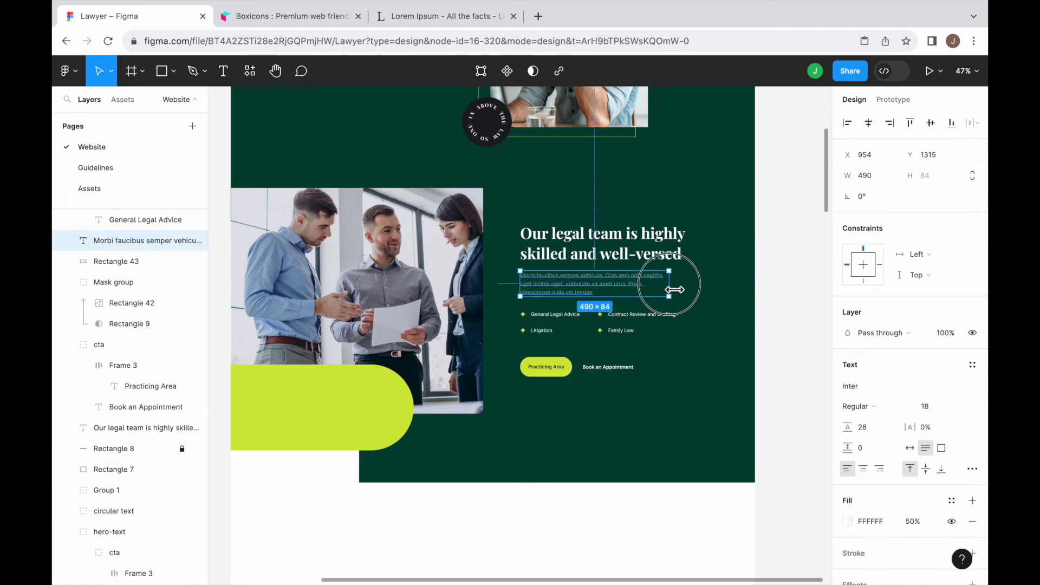
scroll(627, 379, left, 5)
click(564, 379)
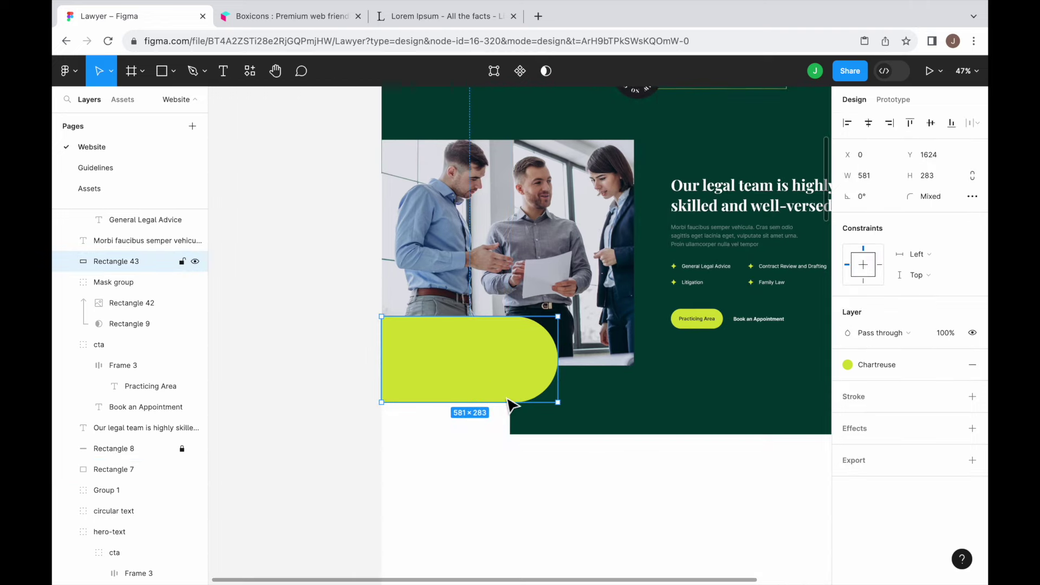
key(Escape)
scroll(641, 336, down, 3)
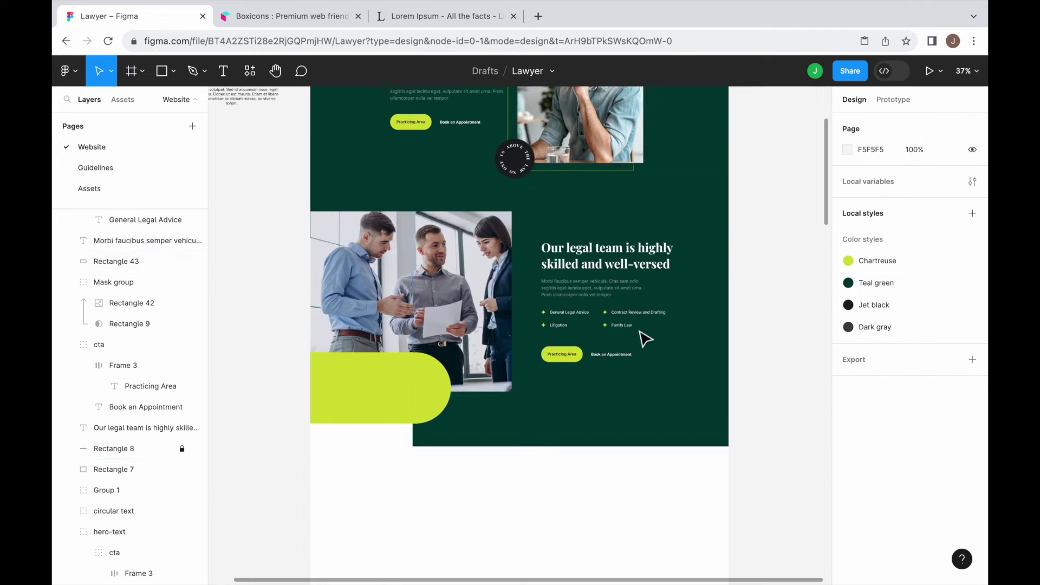
scroll(655, 365, up, 3)
scroll(656, 368, down, 1)
scroll(657, 369, down, 3)
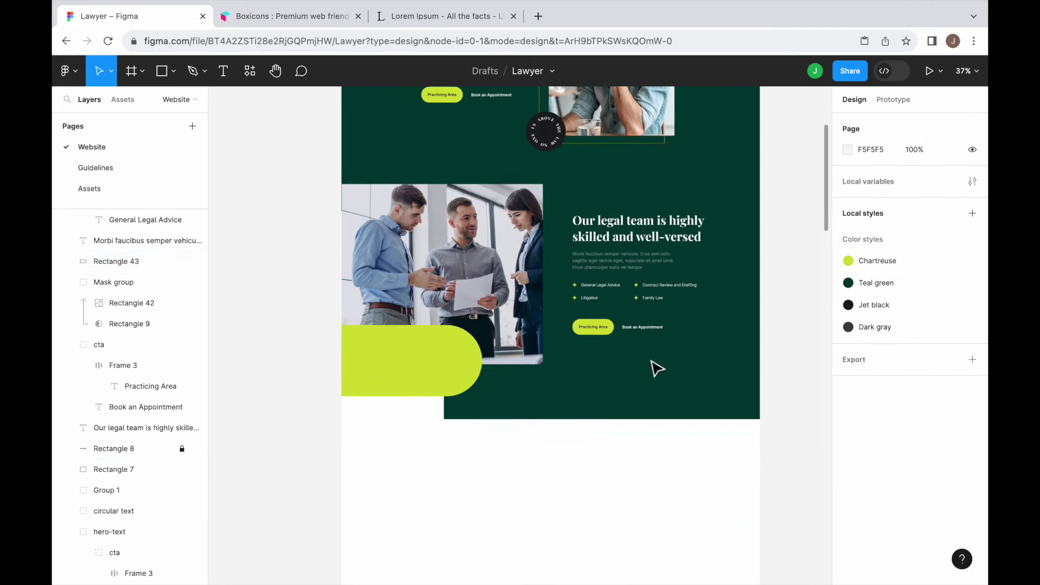
Place a Jet black heading copy below the team section reading 'Our Range of Services'
drag(654, 230, 460, 471)
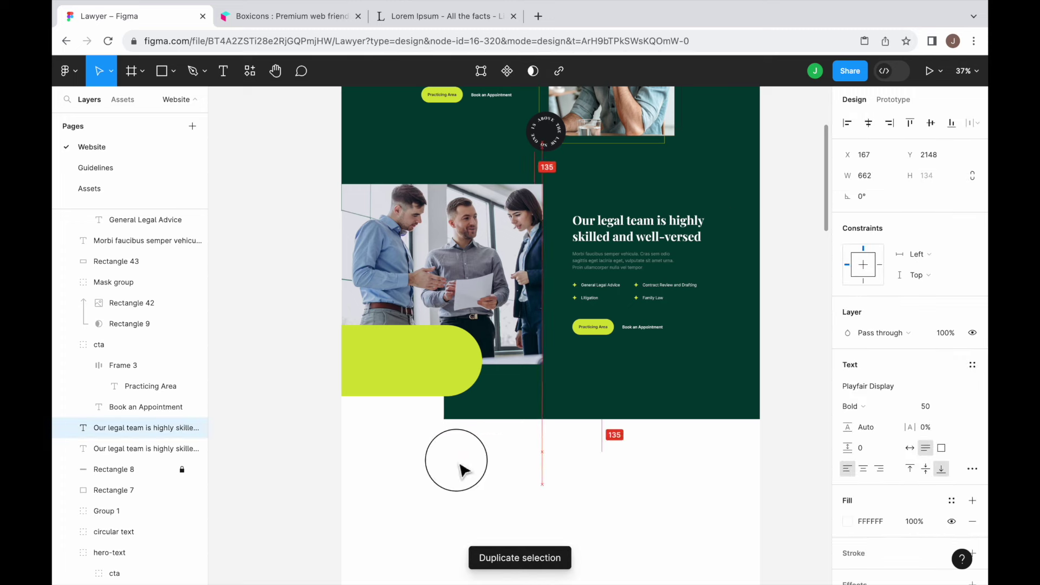
click(952, 493)
click(739, 539)
scroll(594, 433, down, 1)
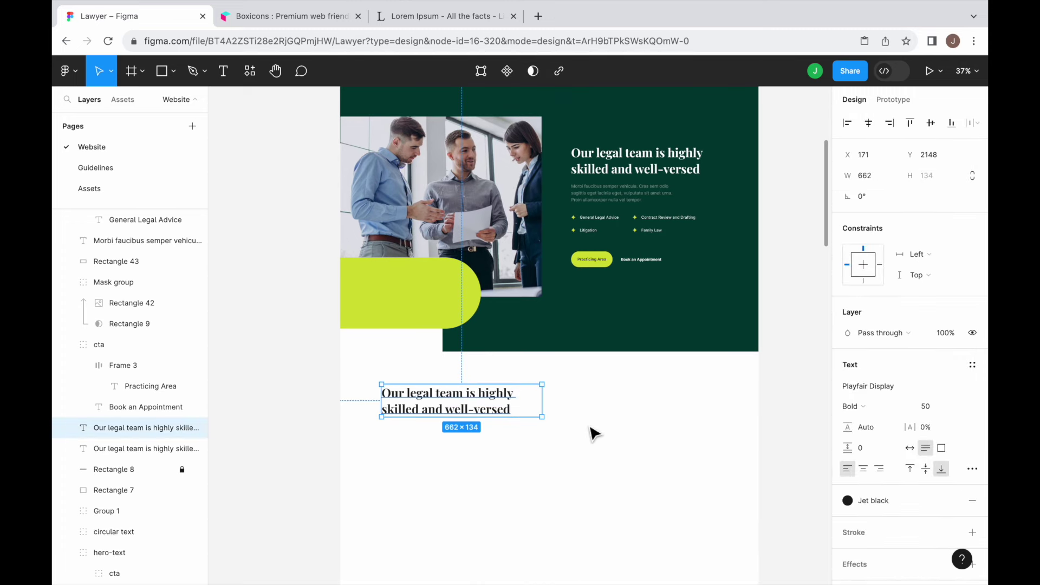
key(ctrl+g)
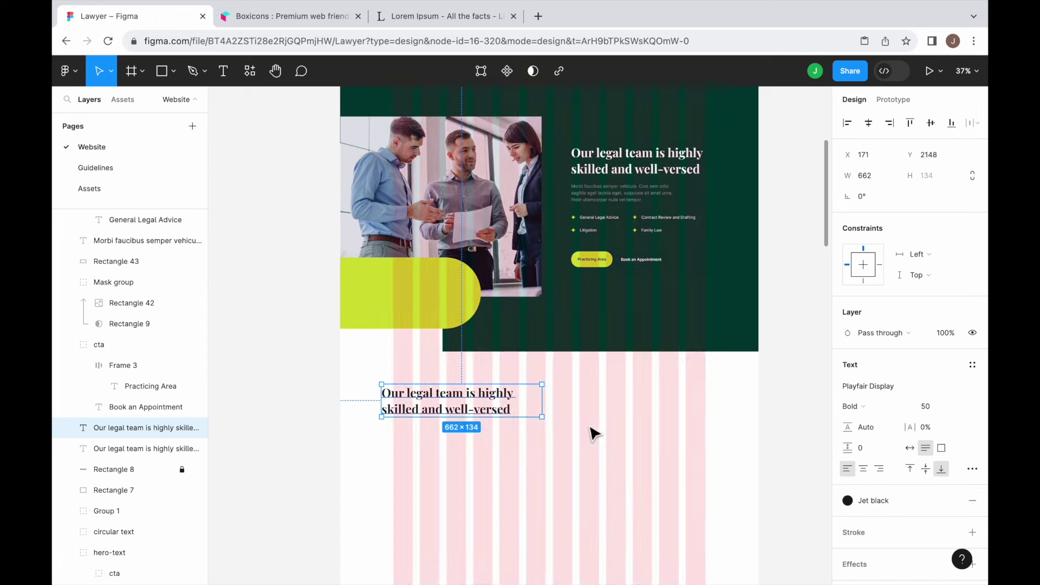
drag(435, 396, 472, 403)
text(Our Range of Services)
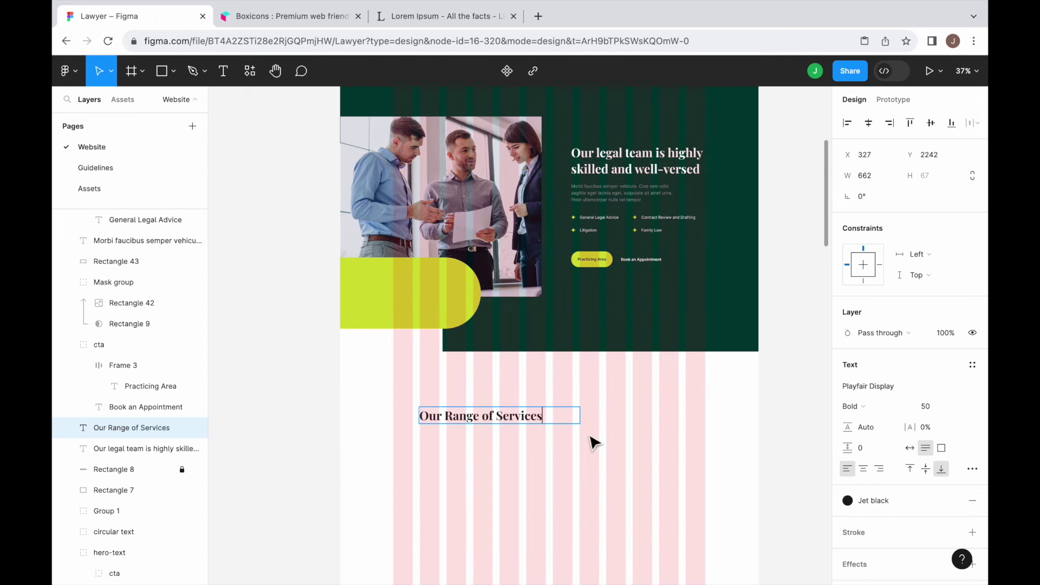
Copy the Morbi faucibus paragraph under the heading in Dark gray, widened to 491
click(618, 193)
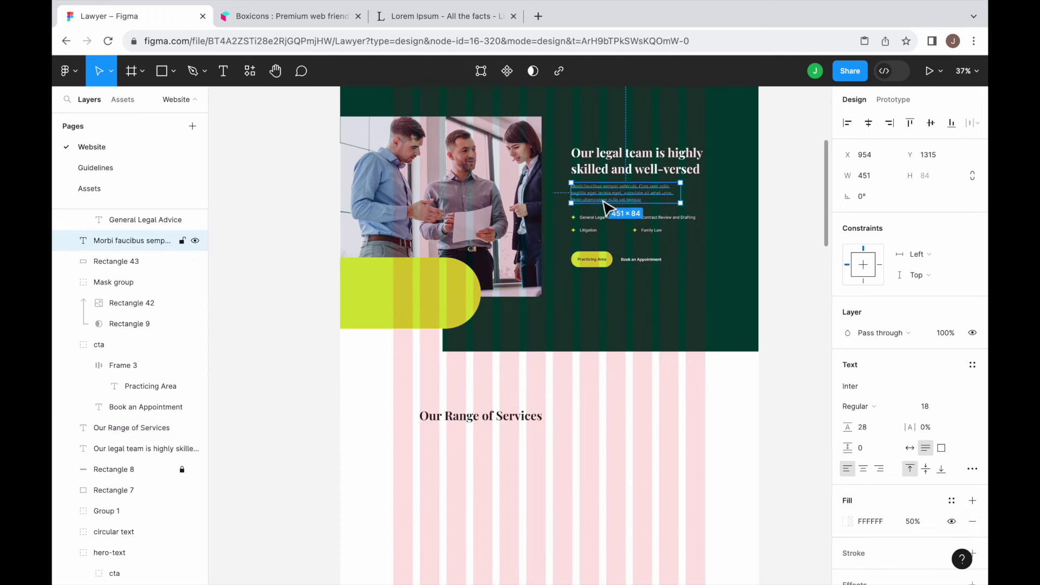
key(ctrl+d)
drag(617, 192, 490, 441)
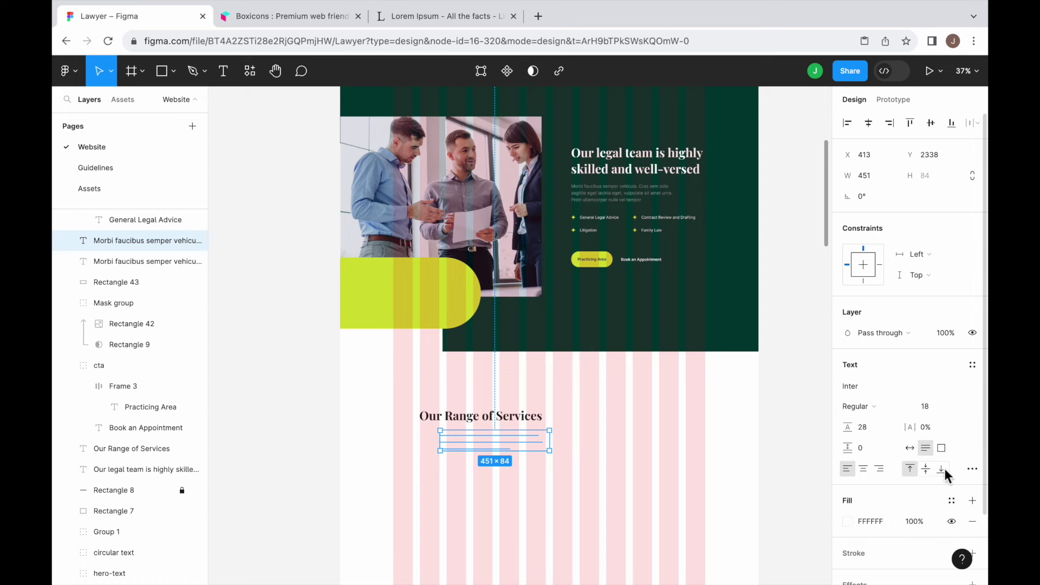
click(952, 500)
click(726, 558)
scroll(523, 469, up, 3)
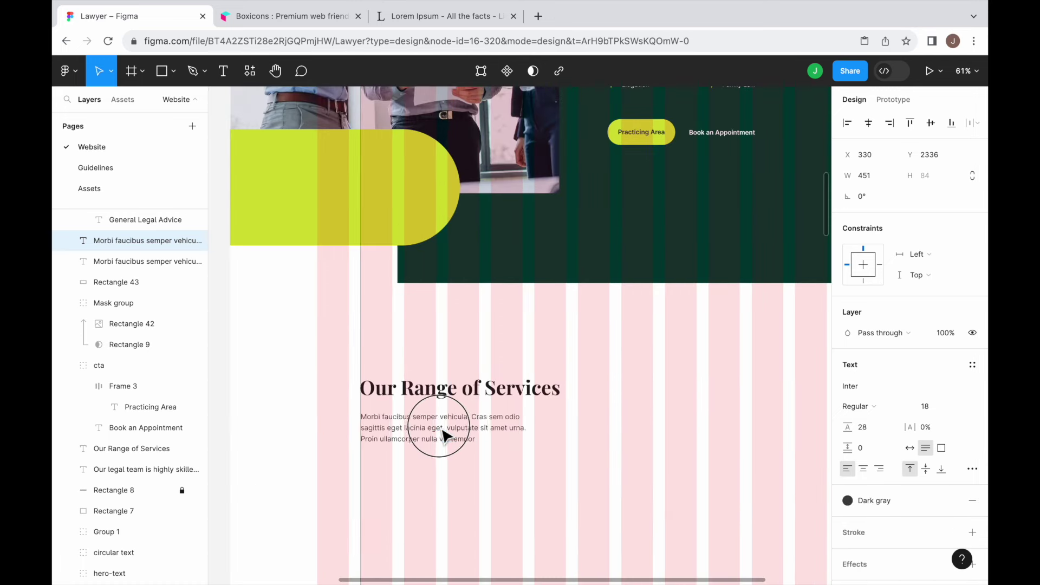
drag(540, 433, 561, 433)
Delete the trailing 'Proin ullamcorper' sentence from the intro paragraph
double_click(499, 429)
drag(456, 439, 497, 428)
key(BackSpace)
click(631, 457)
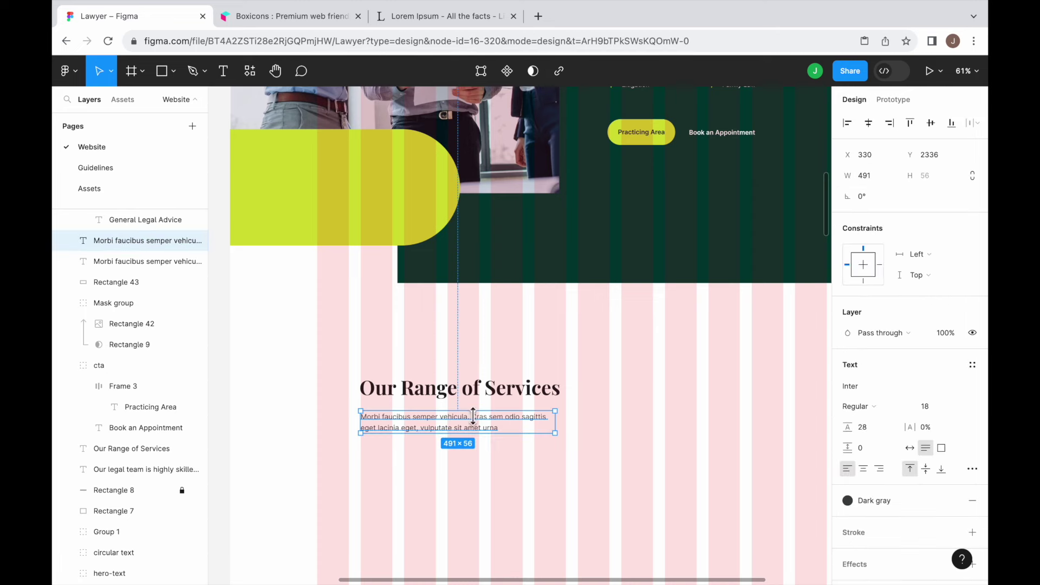
Move a Practicing Area button copy to the right of the new heading
click(473, 420)
scroll(529, 367, up, 3)
drag(620, 330, 731, 352)
scroll(522, 332, down, 4)
Detach the button's Chartreuse fill, make it Jet black, and make its label white
scroll(889, 477, down, 3)
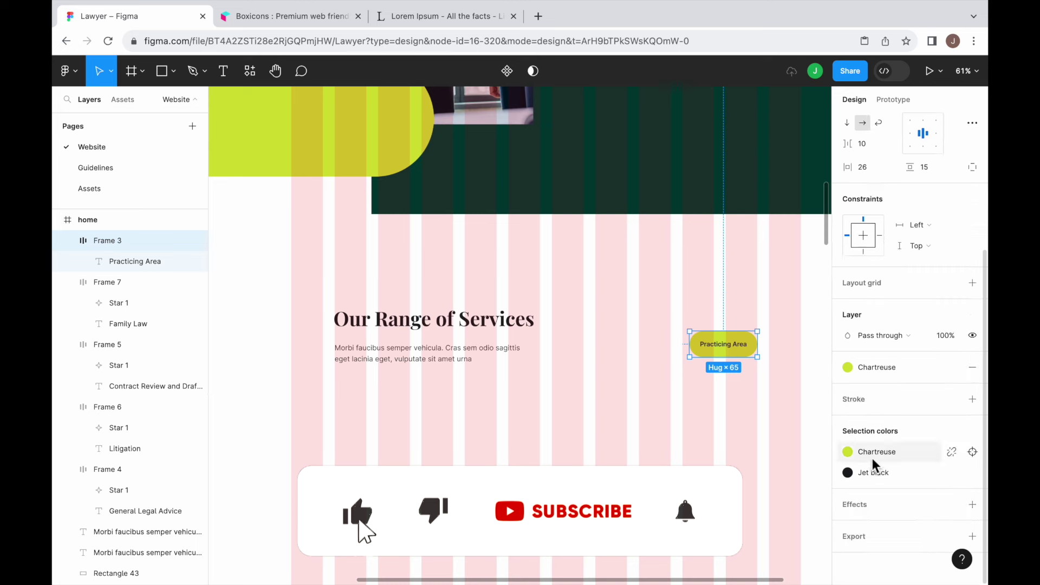
click(870, 452)
click(952, 451)
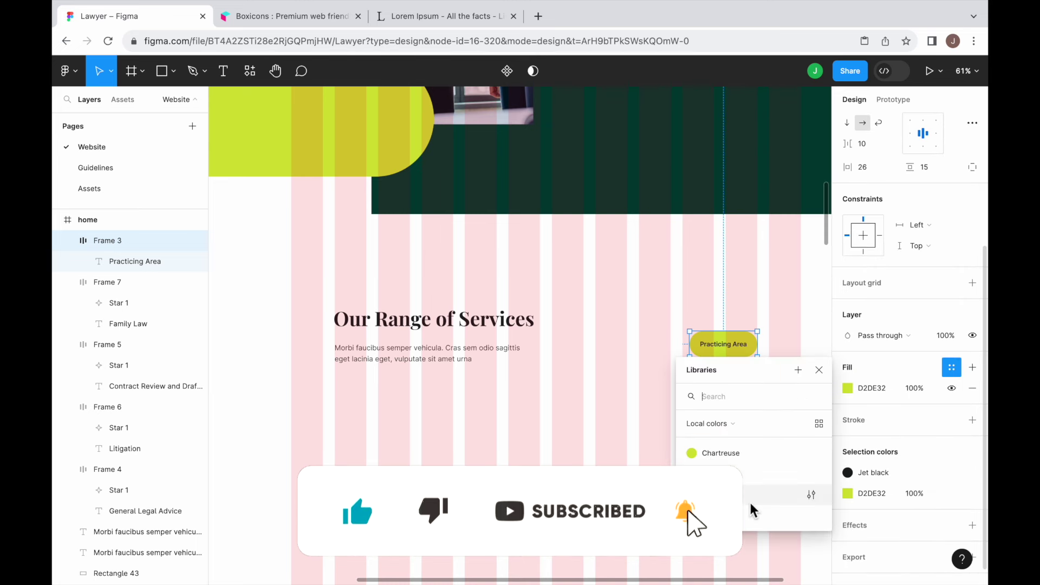
click(744, 501)
key(Return)
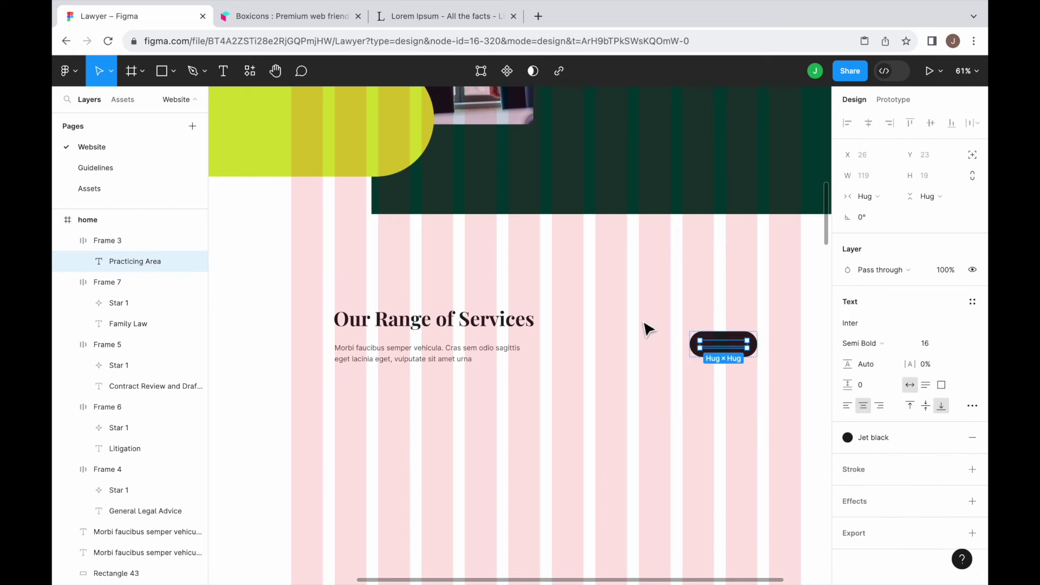
click(902, 440)
key(ctrl+z)
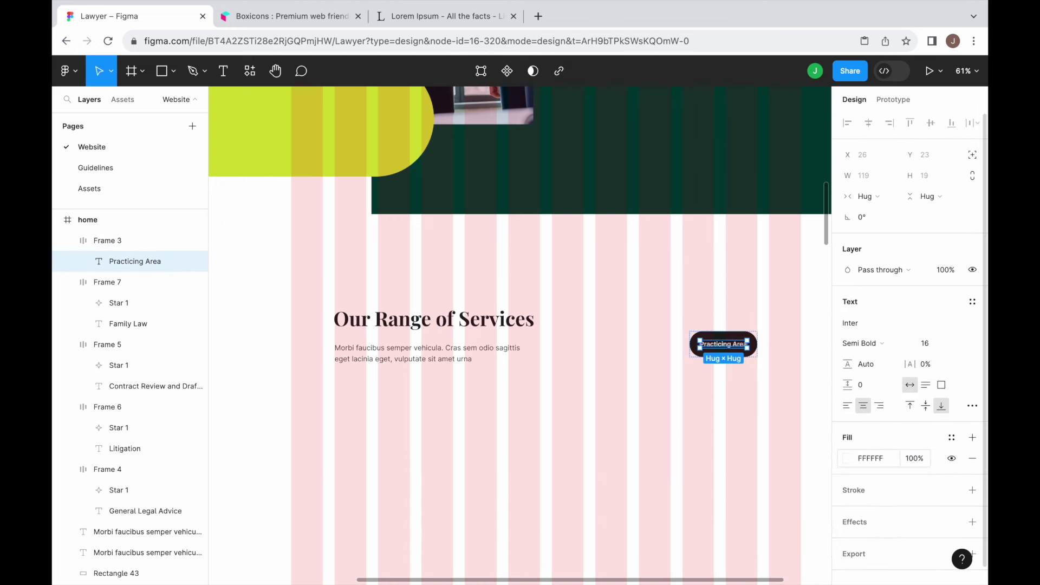
click(770, 423)
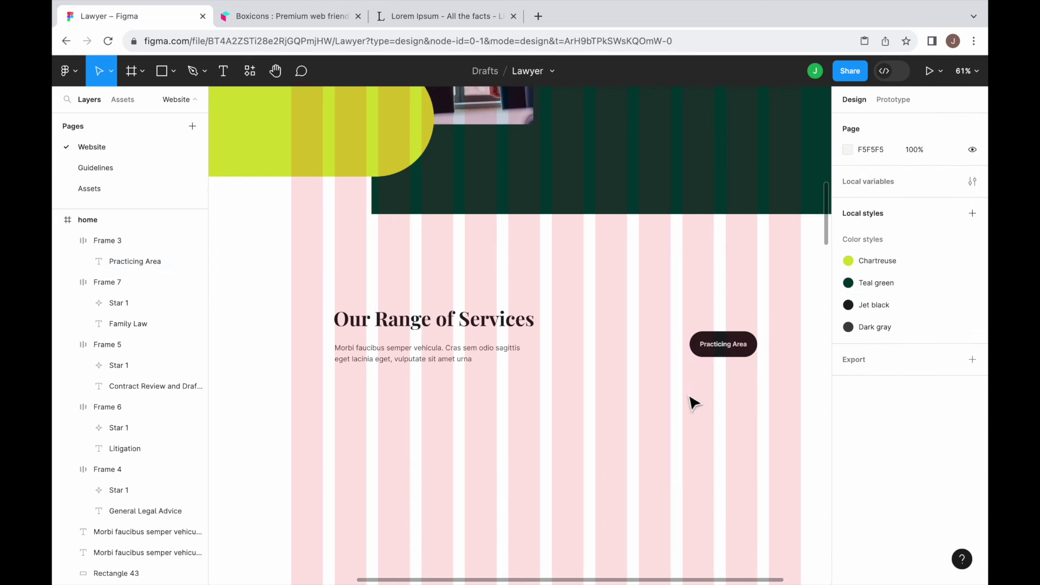
Check the black button and services intro paragraph, then scroll down below them
click(709, 341)
click(634, 300)
click(453, 353)
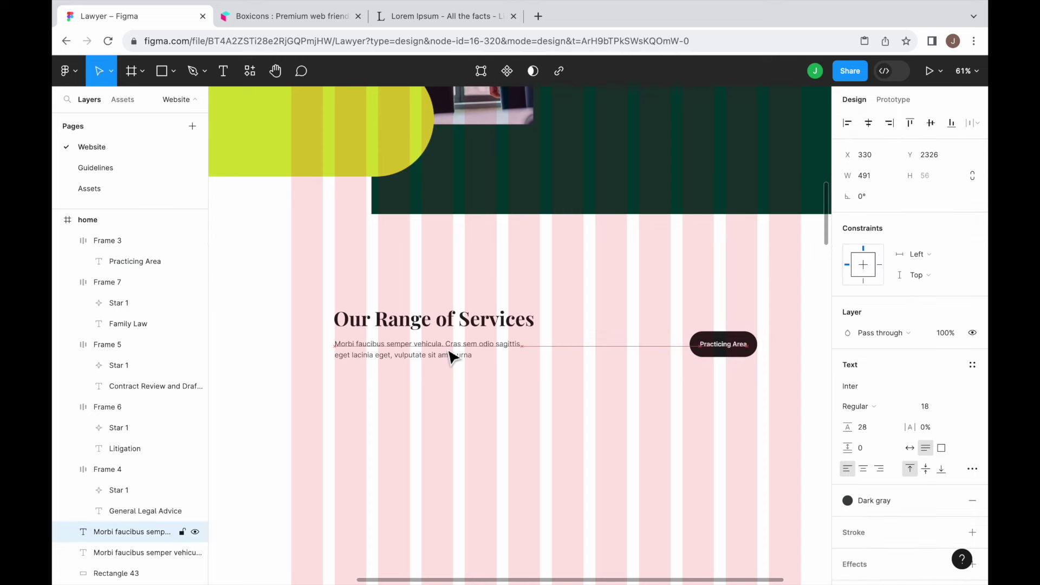
click(552, 400)
scroll(553, 400, down, 1)
scroll(552, 400, down, 1)
scroll(198, 239, down, 5)
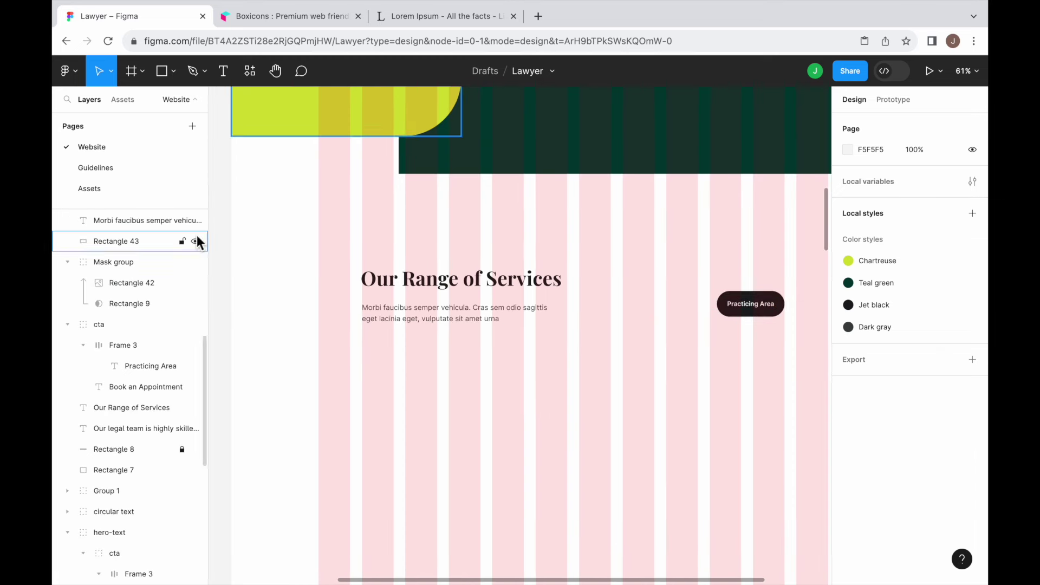
Copy the pillar icon from the Assets page and paste it below the services intro
click(90, 189)
click(338, 296)
key(ctrl+c)
click(92, 147)
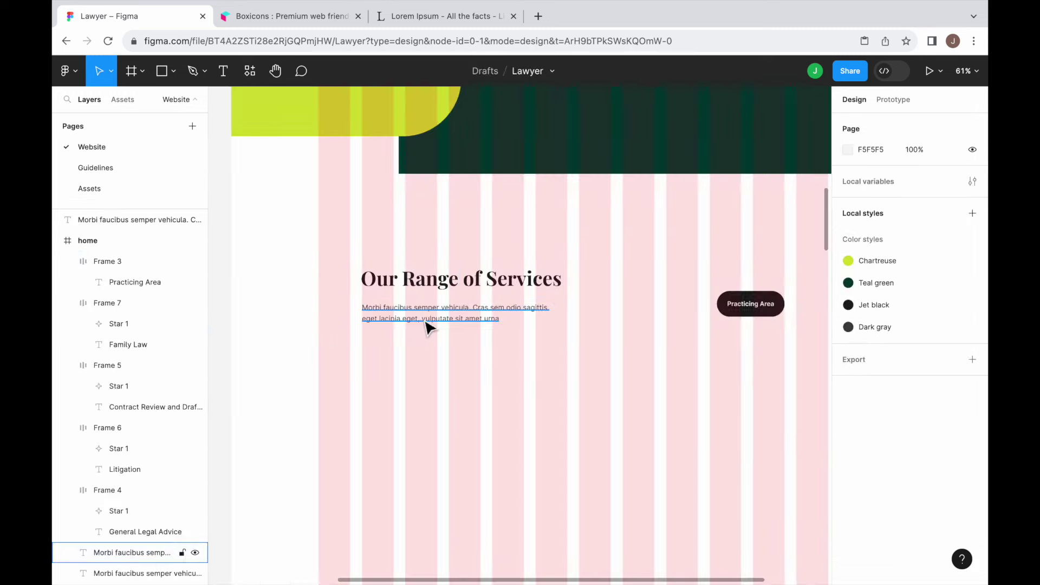
key(ctrl+v)
drag(430, 437, 382, 438)
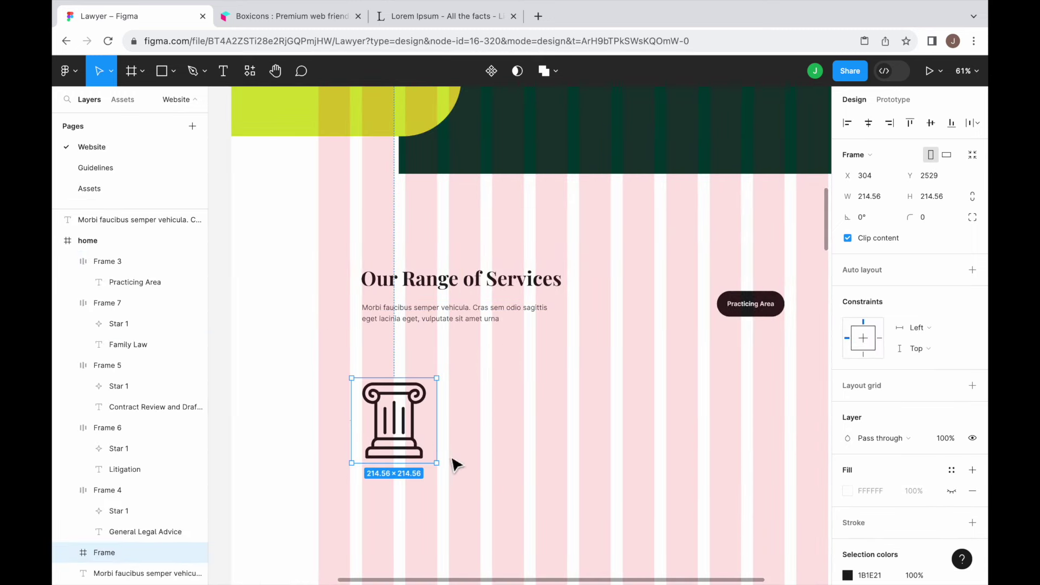
Scale the pillar icon proportionally down to 73.44 px at the left edge
key(k)
drag(432, 464, 416, 442)
scroll(439, 410, up, 3)
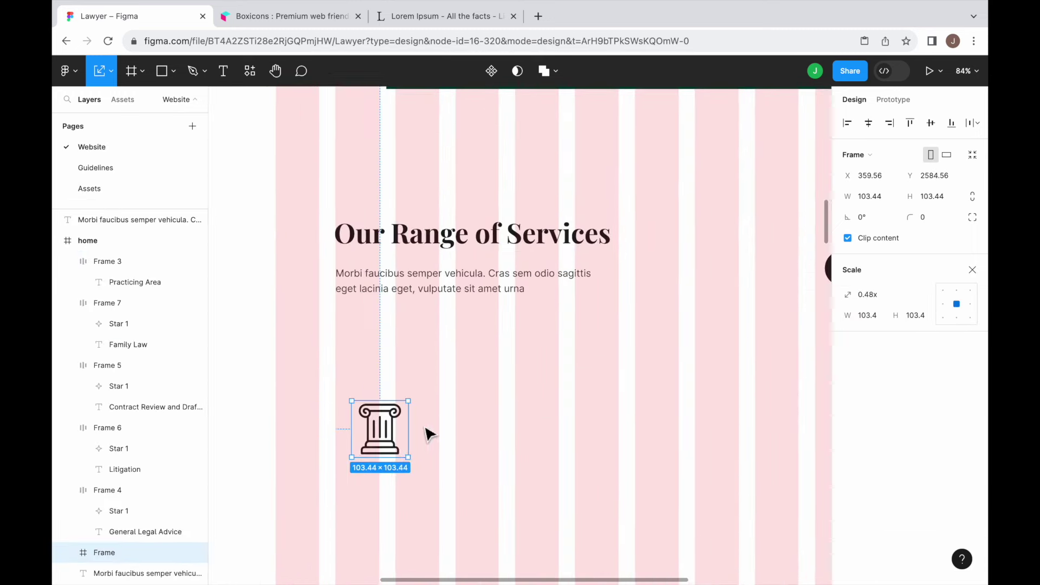
drag(412, 461, 374, 382)
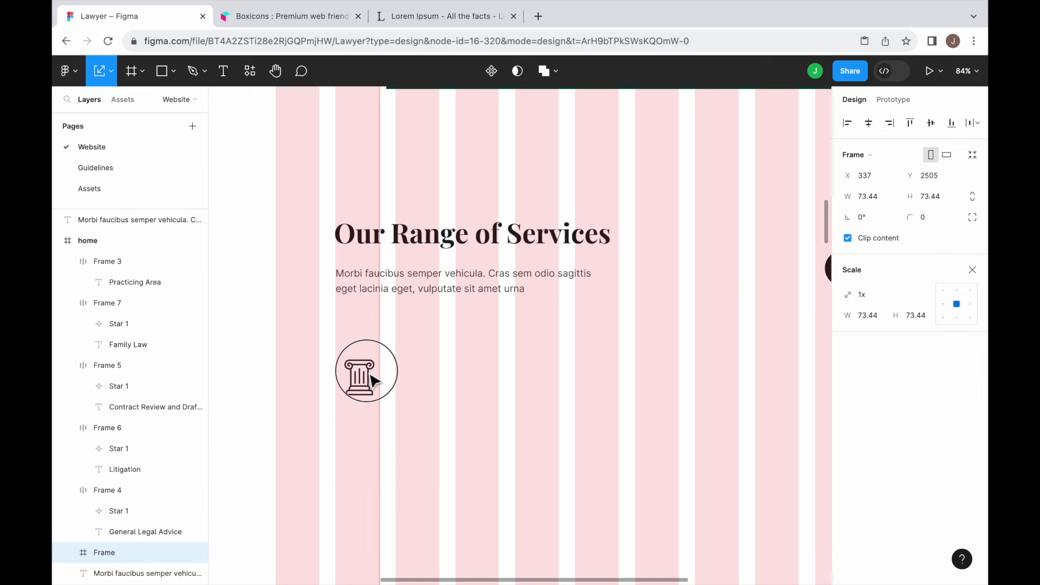
Add a heading copy under the icon reading 'General Legal Advice' at size 18, auto width
click(457, 239)
key(ctrl+d)
drag(458, 239, 463, 432)
key(Return)
text(General)
key(ctrl+a)
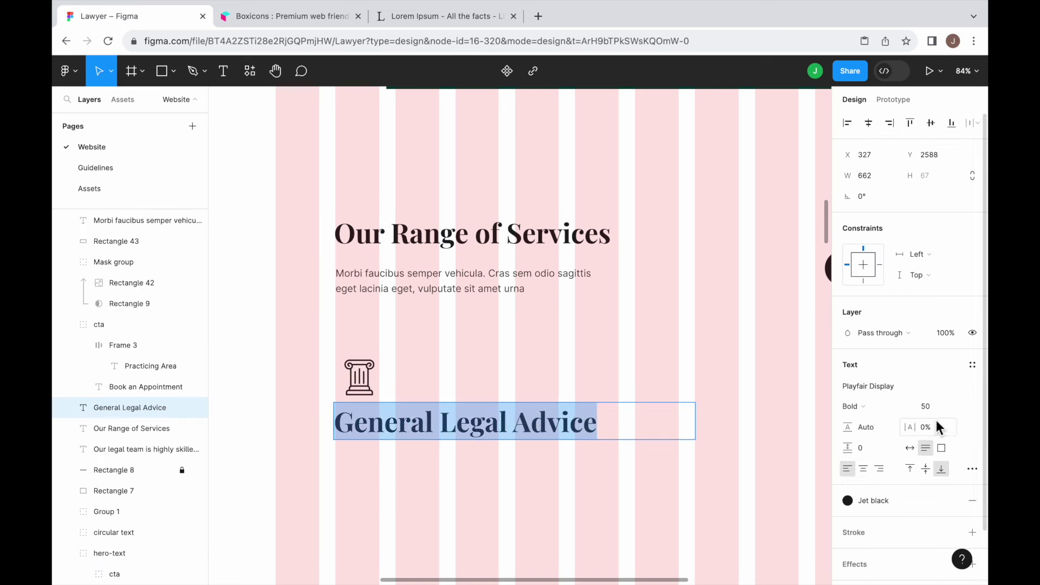
text(18)
key(Return)
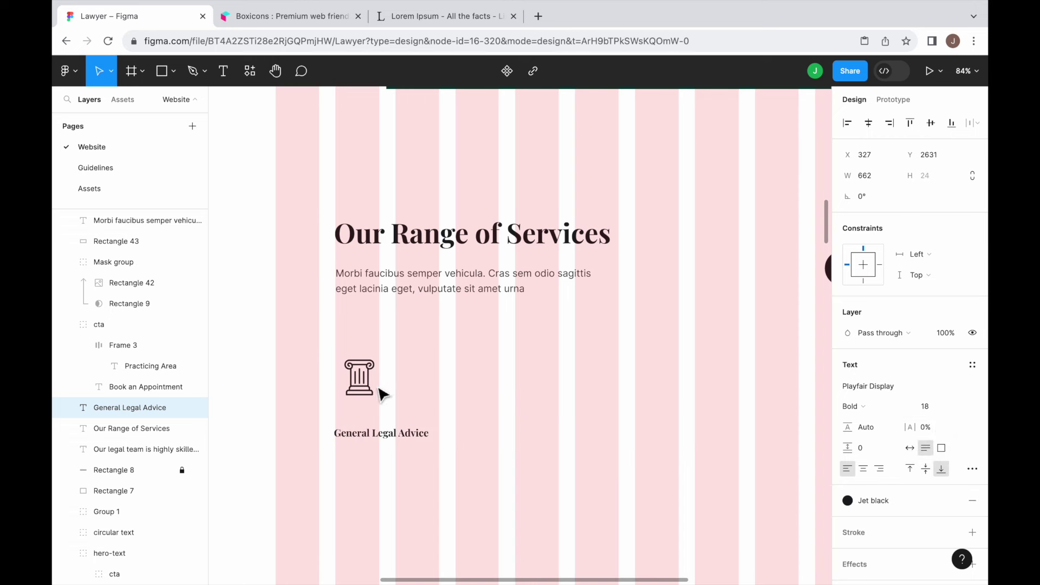
click(364, 374)
drag(395, 436, 397, 442)
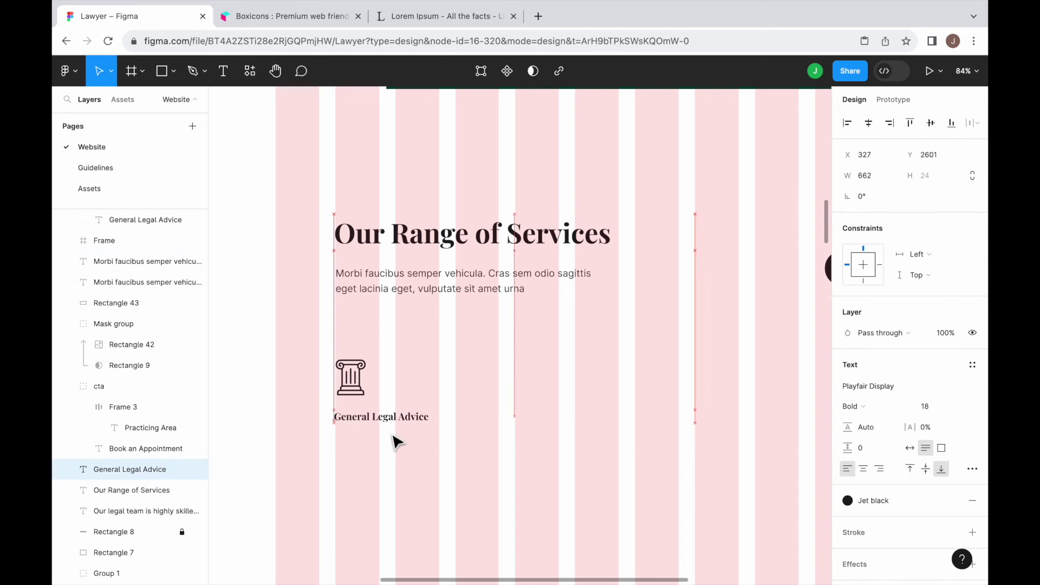
click(911, 449)
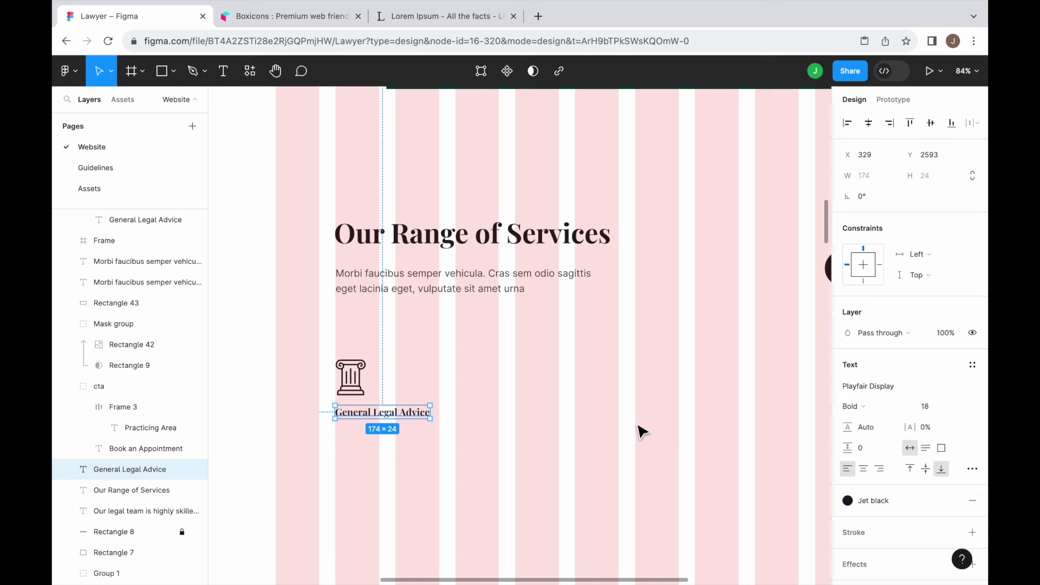
Duplicate the services intro paragraph below the card title and narrow it
click(477, 274)
key(ctrl+d)
drag(477, 281, 477, 437)
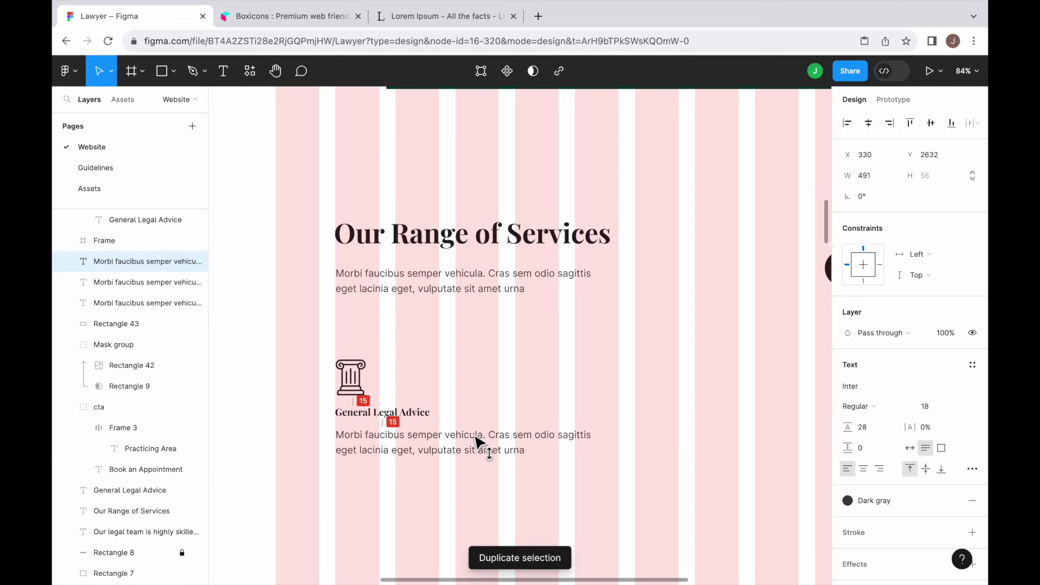
drag(604, 450, 529, 454)
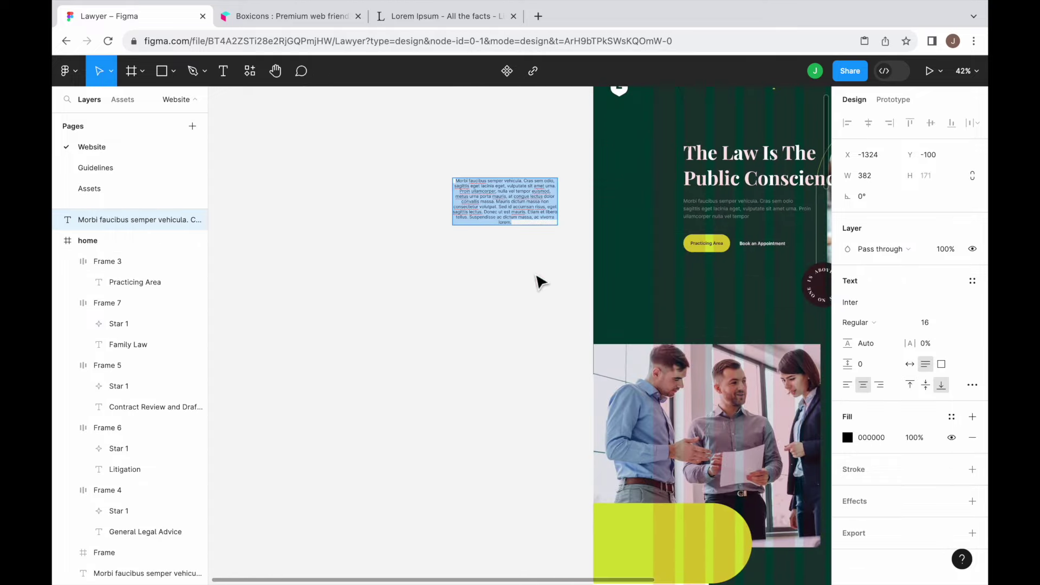
click(522, 42)
click(525, 225)
scroll(546, 311, down, 5)
scroll(517, 433, up, 3)
Replace the card paragraph with Mauris dictum placeholder text and narrow it to 292 width
double_click(466, 282)
key(Escape)
key(Escape)
double_click(466, 282)
key(ctrl+v)
key(ctrl+a)
click(464, 271)
double_click(511, 284)
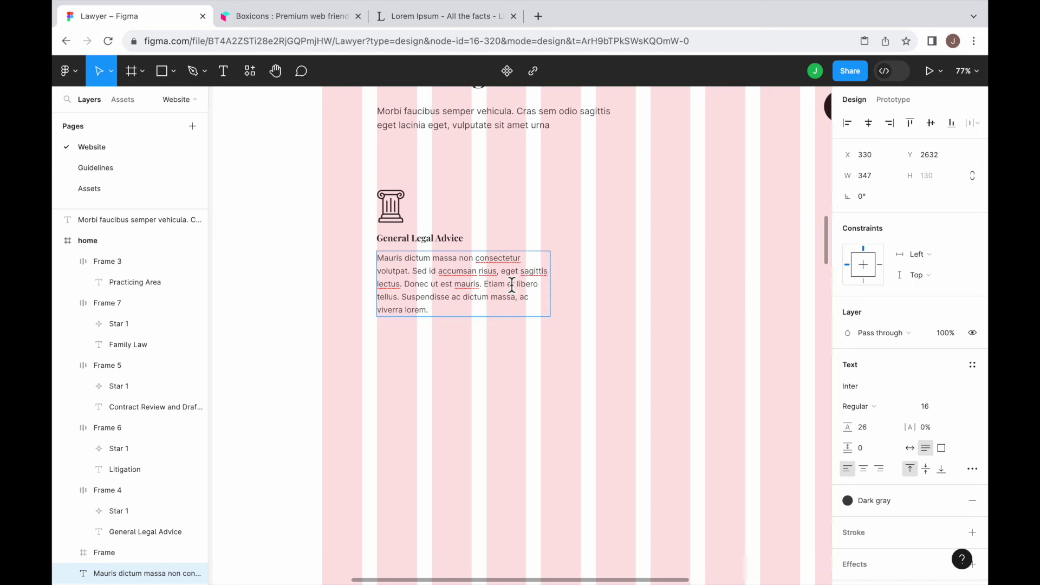
key(Escape)
drag(550, 287, 521, 288)
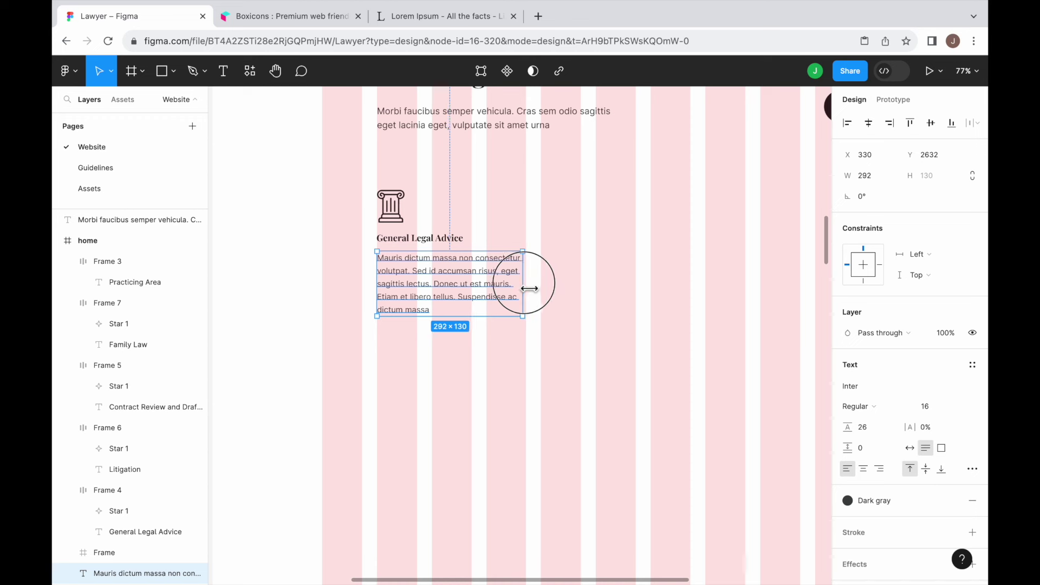
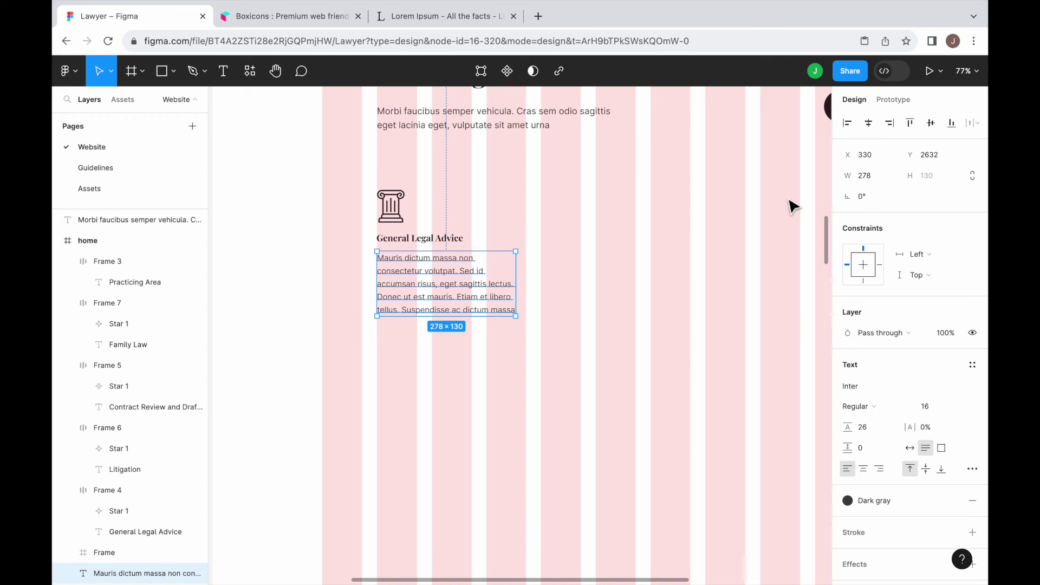
Shorten the General Legal Advice description so it starts with Volutpat
double_click(465, 277)
drag(378, 258, 416, 271)
text(V)
key(Escape)
key(Escape)
double_click(413, 261)
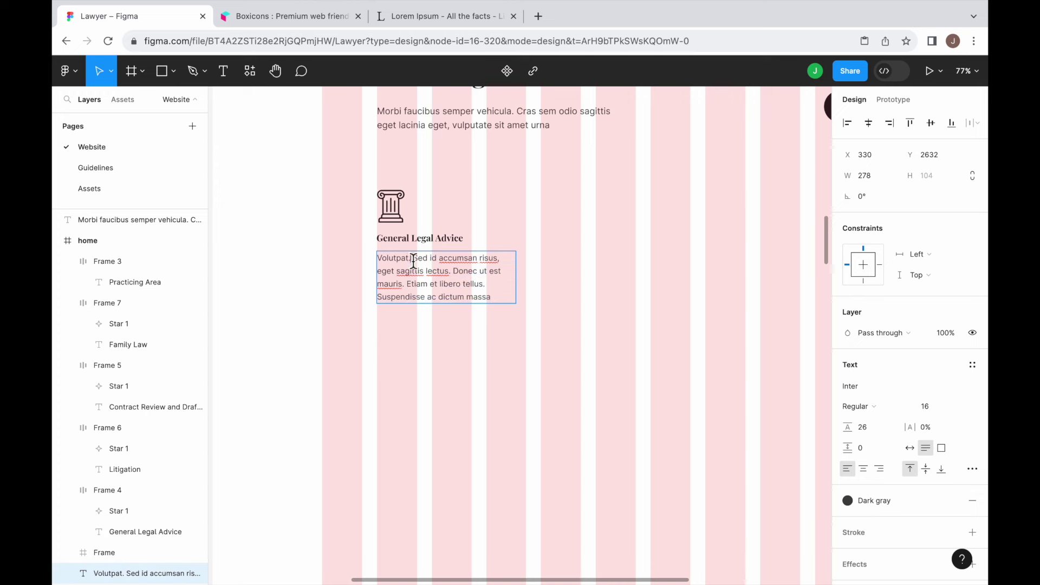
click(441, 279)
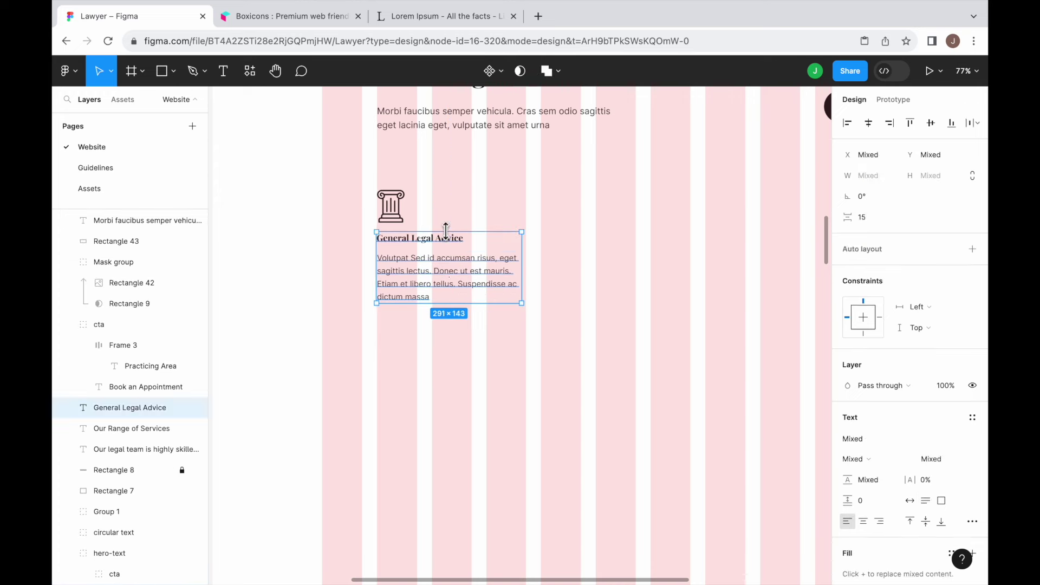
Group the General Legal Advice title with its description
click(515, 290)
key(ctrl+g)
key(Tab)
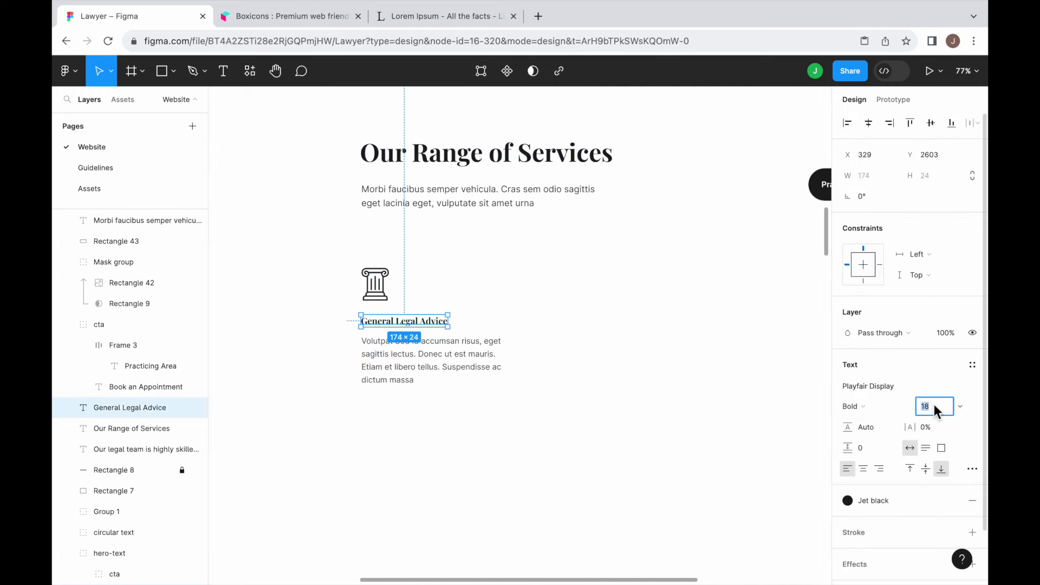
key(Escape)
Draw a small round circle beside the pillar icon and fill it with Chartreuse
scroll(407, 281, up, 2)
key(o)
drag(407, 298, 423, 313)
click(951, 365)
click(699, 404)
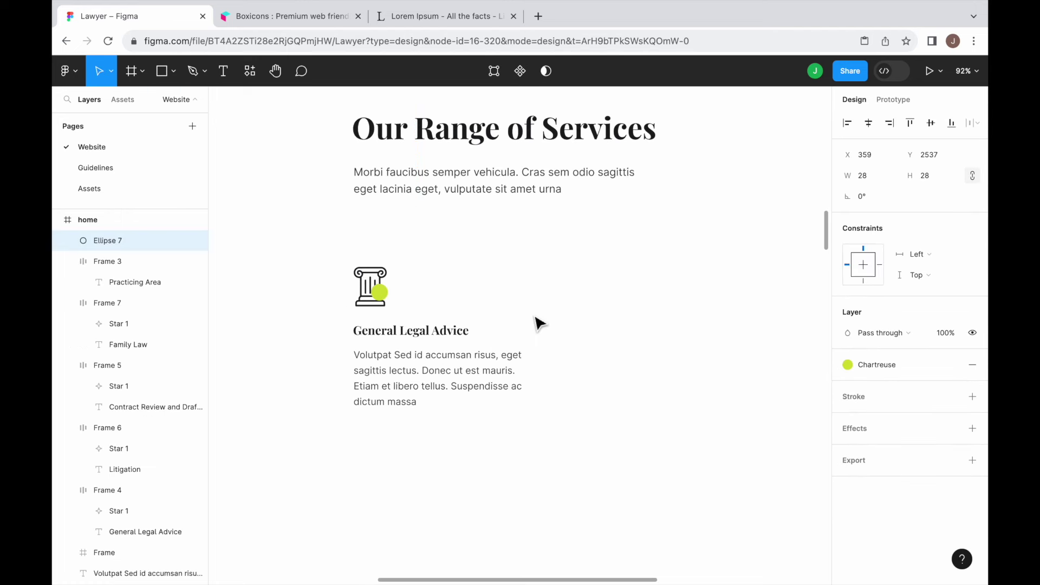
Send the chartreuse circle behind the pillar icon and scale it to 34×34
key(ctrl+bracketleft)
key(ctrl+bracketleft)
key(ctrl+bracketleft)
key(ctrl+bracketleft)
key(ctrl+bracketleft)
key(ctrl+bracketleft)
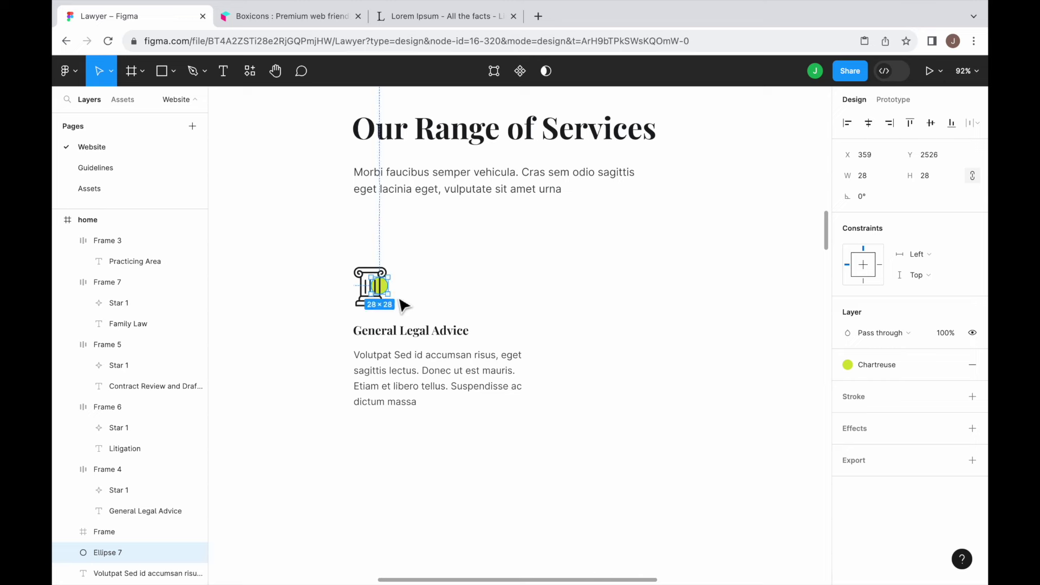
key(k)
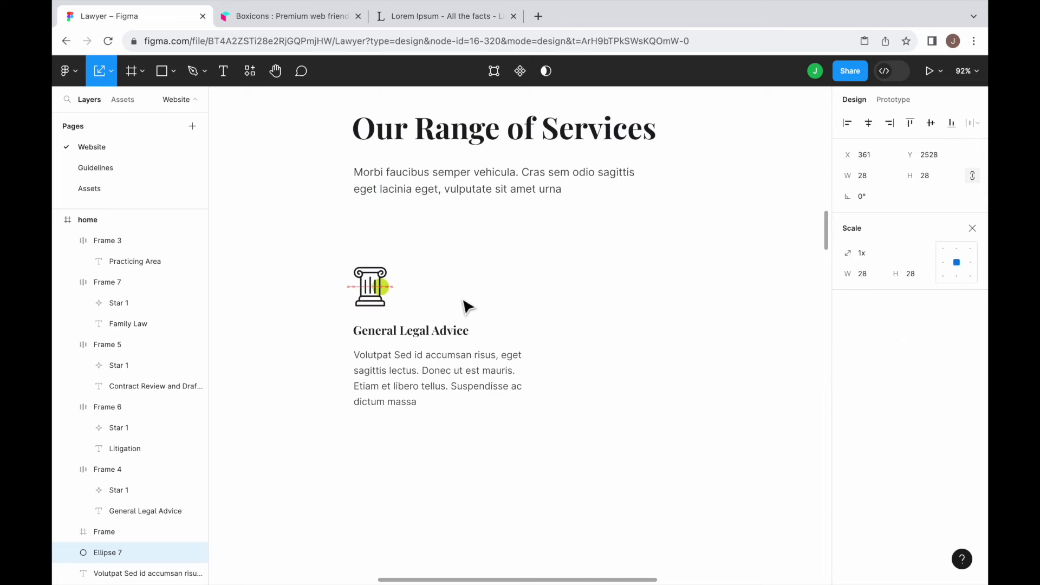
scroll(383, 288, up, 5)
drag(396, 304, 408, 315)
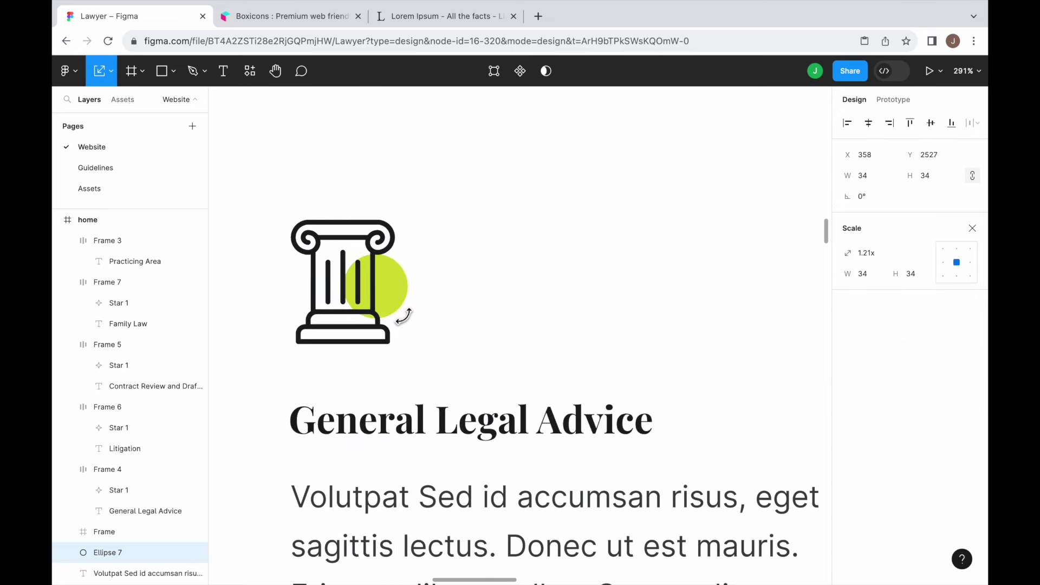
scroll(404, 316, down, 5)
key(Escape)
scroll(477, 310, down, 2)
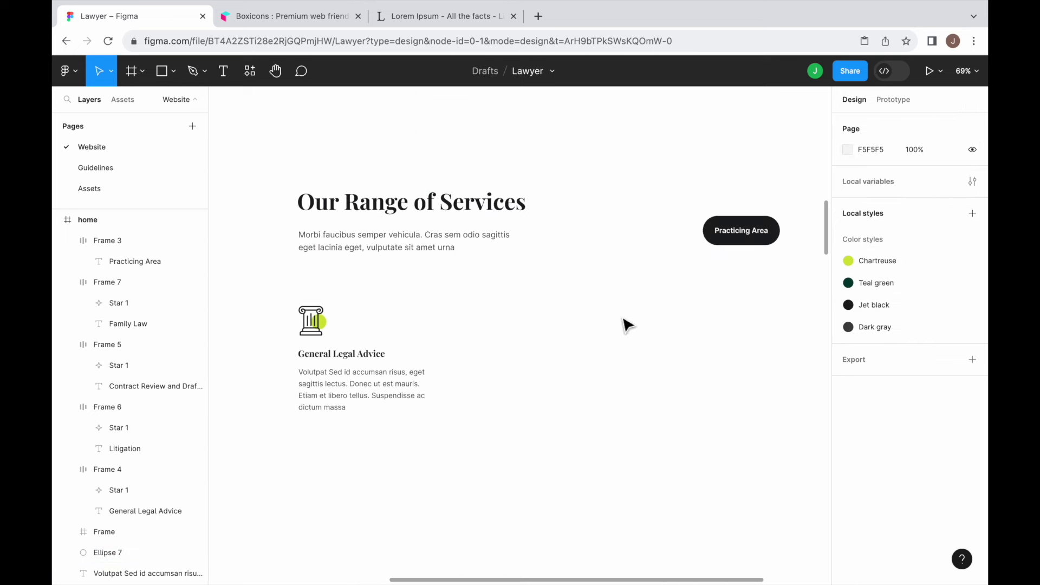
Group the service card and duplicate it into three evenly spaced columns
drag(295, 297, 395, 437)
key(ctrl+g)
key(ctrl+d)
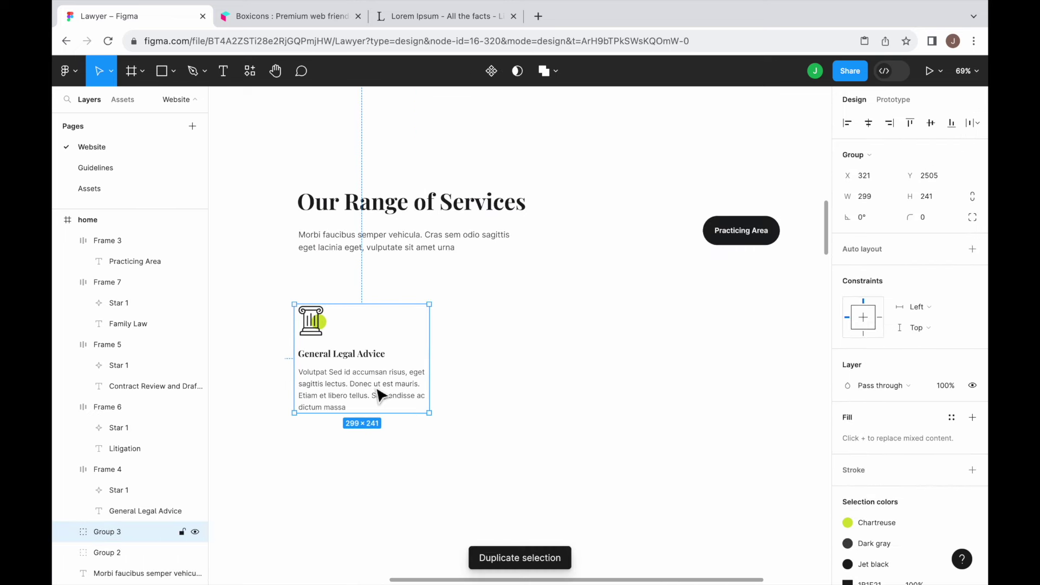
drag(379, 395, 550, 406)
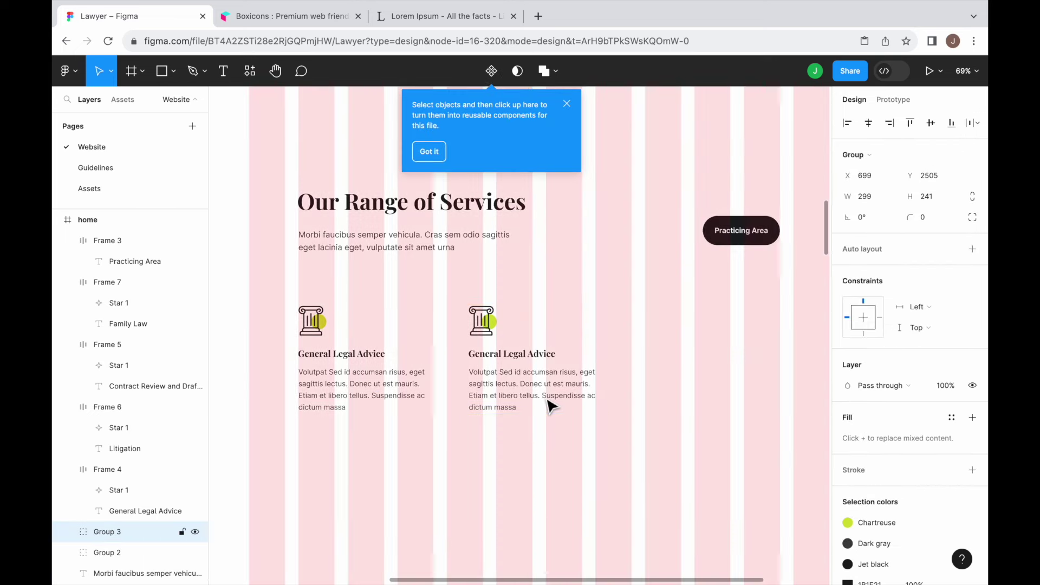
key(ctrl+d)
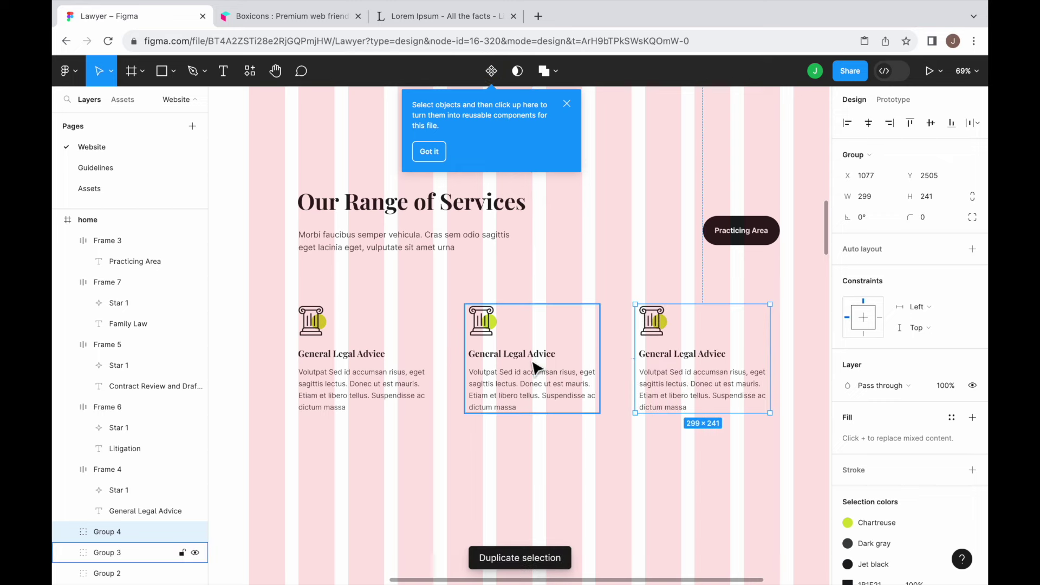
Rename the middle card's title to Criminal Law
double_click(512, 353)
text(Criminal Law)
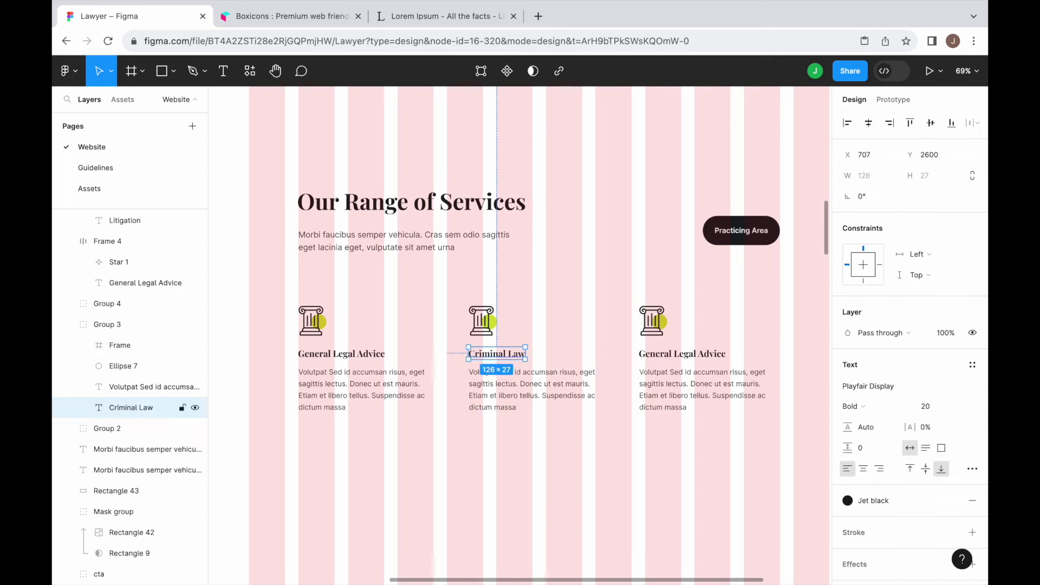
key(Escape)
scroll(477, 323, up, 3)
Paste the handcuffs icon from Assets into Criminal Law and scale it to 72.72
click(89, 188)
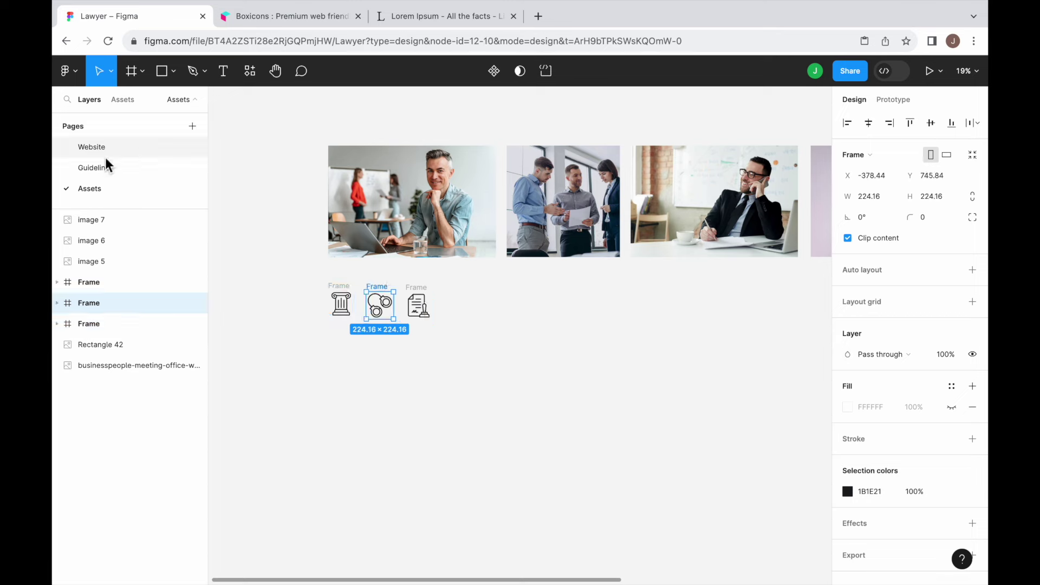
click(141, 149)
key(ctrl+v)
key(k)
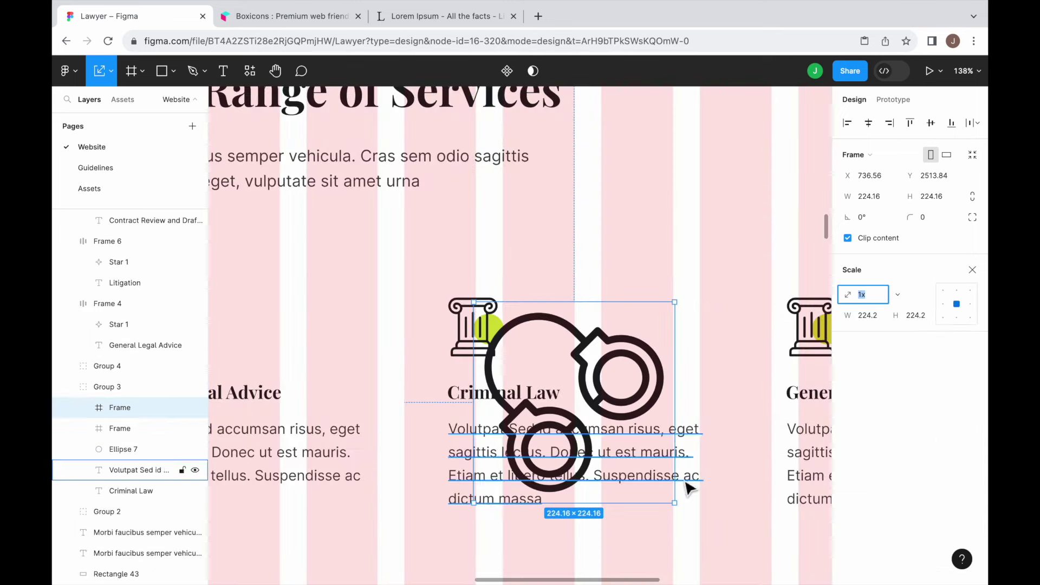
mouse_move(674, 503)
mouse_down()
mouse_move(602, 431)
mouse_move(555, 329)
mouse_move(569, 347)
mouse_up()
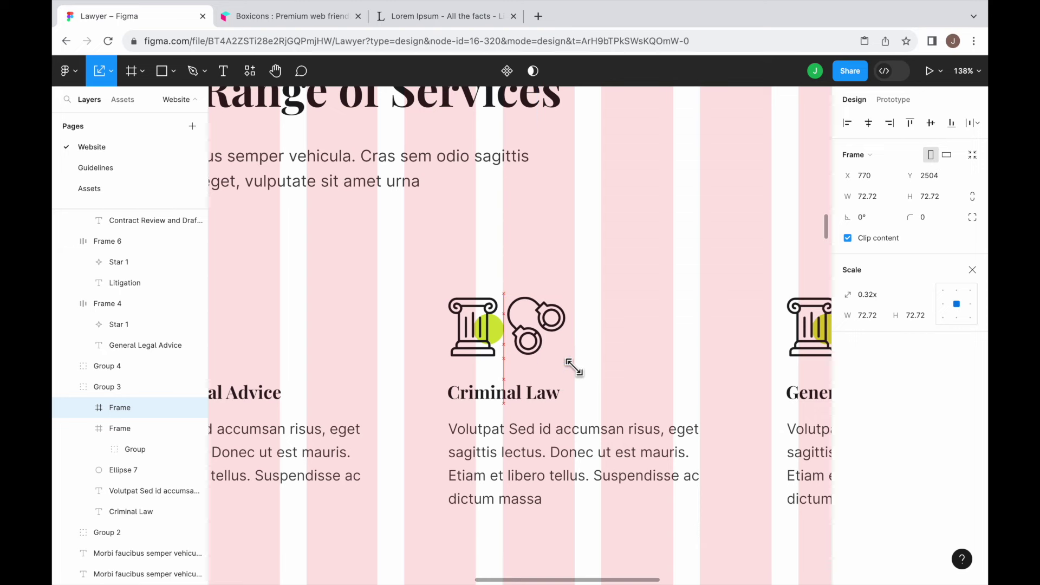
Delete the old pillar icon from the Criminal Law card
click(152, 428)
key(Delete)
scroll(561, 404, down, 2)
scroll(561, 404, down, 3)
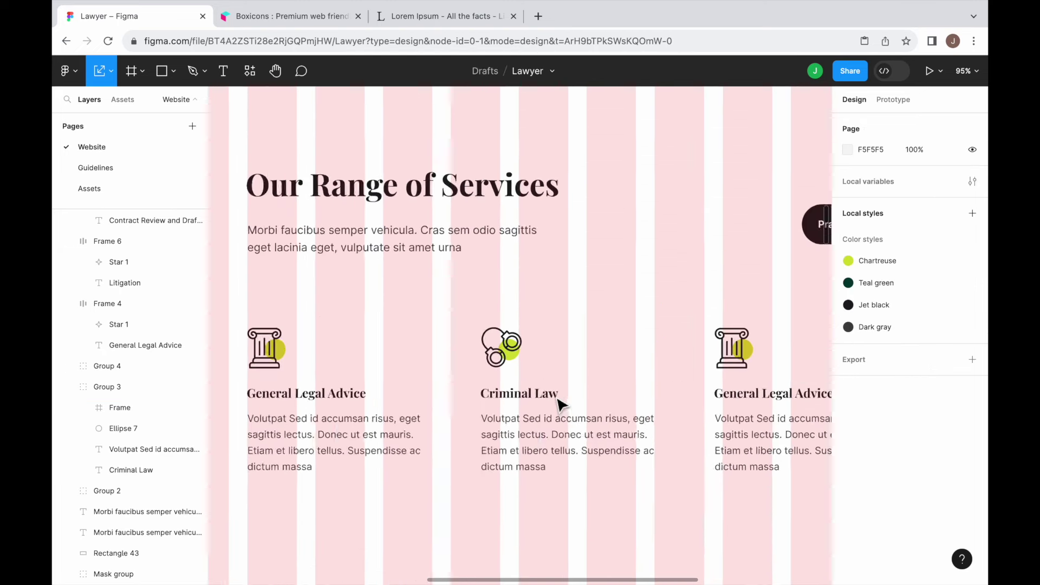
click(89, 188)
Paste the document-and-stamp icon into the third card and shrink it to icon size
click(417, 300)
click(92, 147)
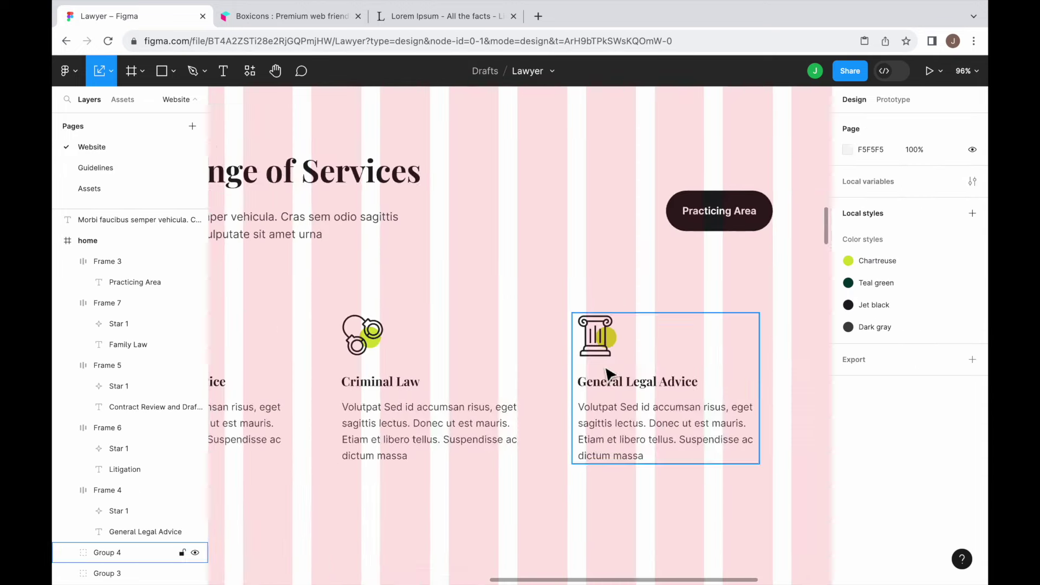
scroll(599, 309, up, 3)
click(608, 332)
key(ctrl+v)
scroll(718, 411, right, 3)
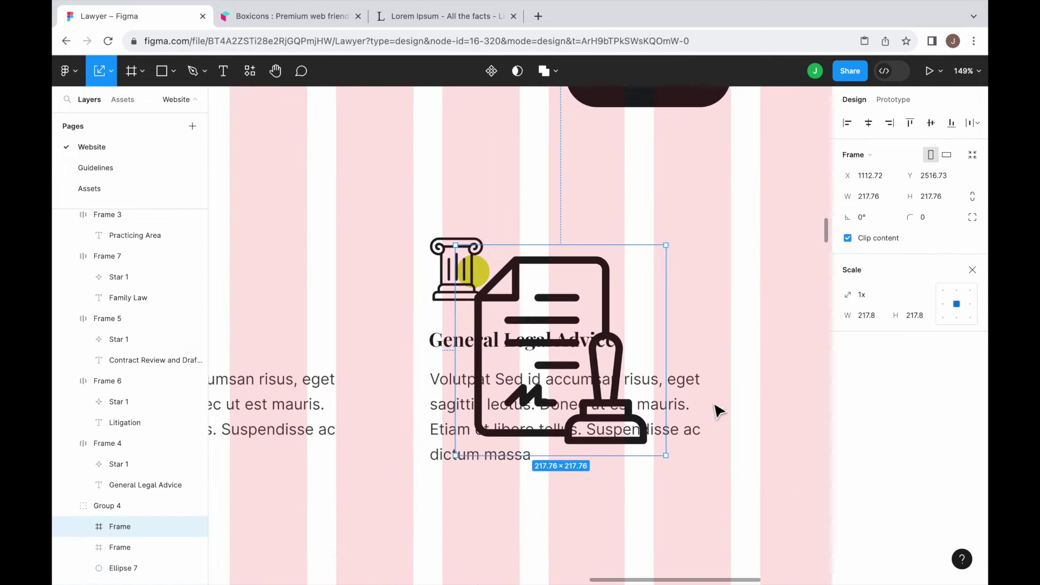
drag(667, 457, 523, 296)
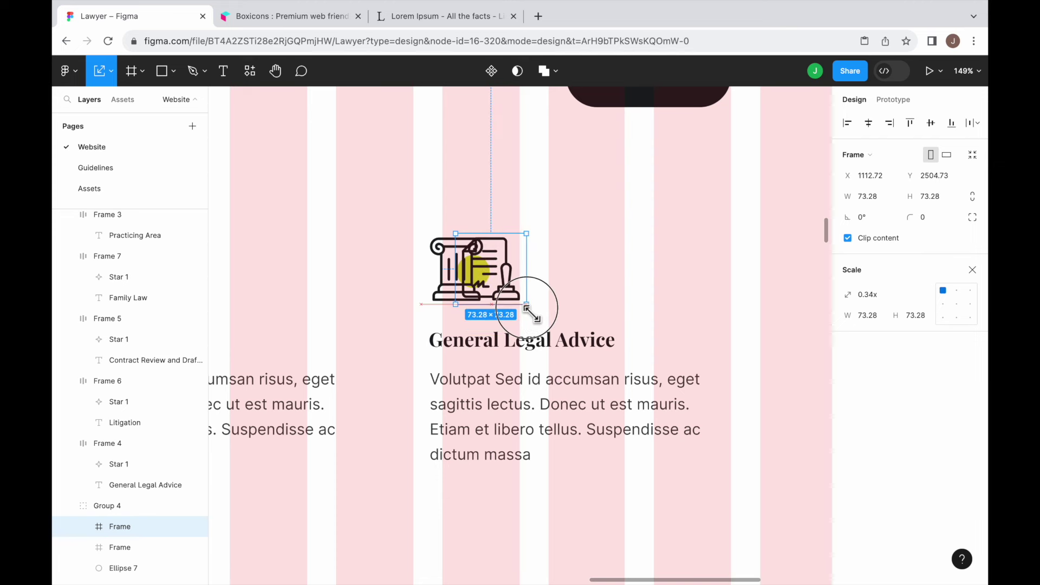
Delete the third card's pillar icon and retitle the card Intellectual Property
click(119, 548)
key(Delete)
scroll(460, 448, down, 5)
scroll(459, 448, down, 1)
click(487, 379)
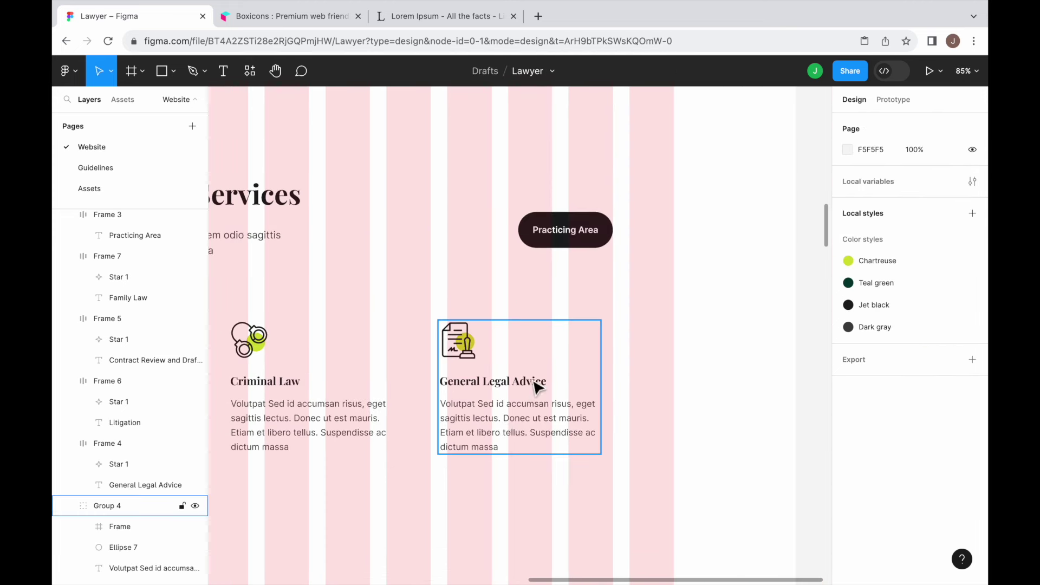
double_click(488, 378)
text(Intellectual Property)
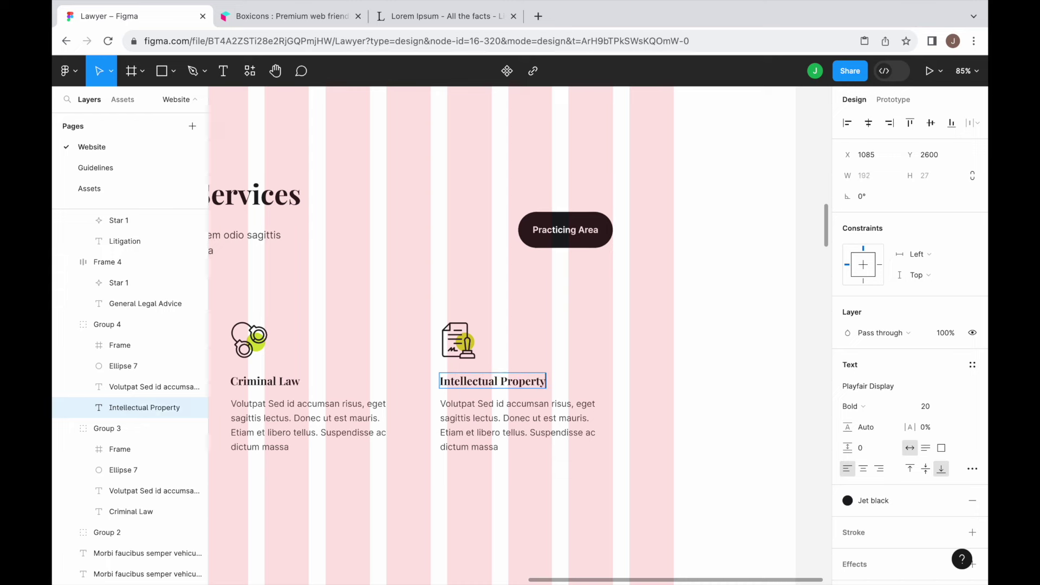
scroll(588, 361, down, 5)
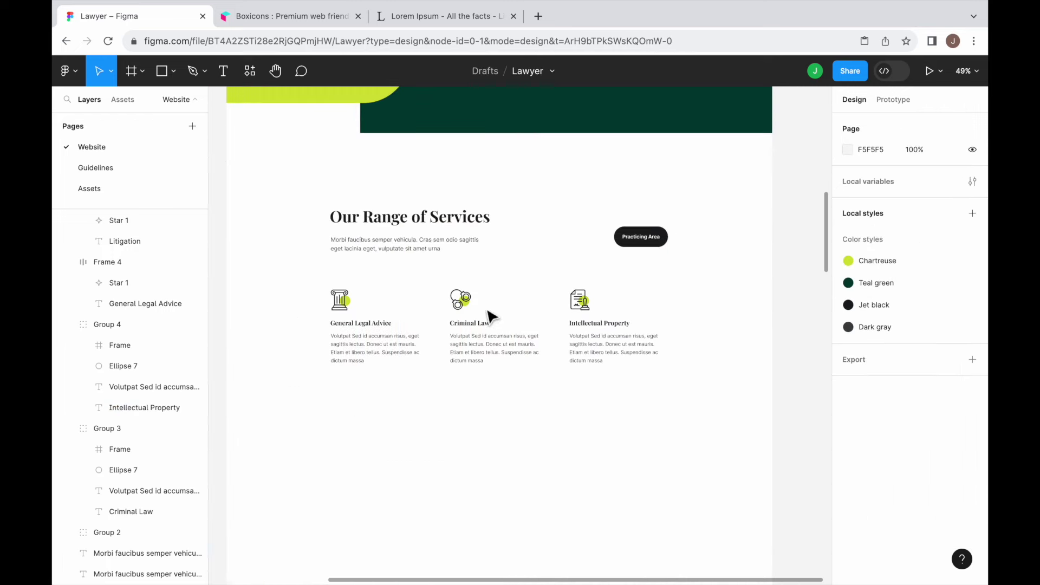
Group the services header and the three cards separately, then space them evenly
drag(294, 184, 677, 267)
key(ctrl+g)
mouse_move(284, 286)
mouse_down()
mouse_move(705, 369)
mouse_move(320, 291)
mouse_up()
click(720, 379)
key(ctrl+g)
click(380, 238)
shift+click(379, 330)
key(ctrl+alt+t)
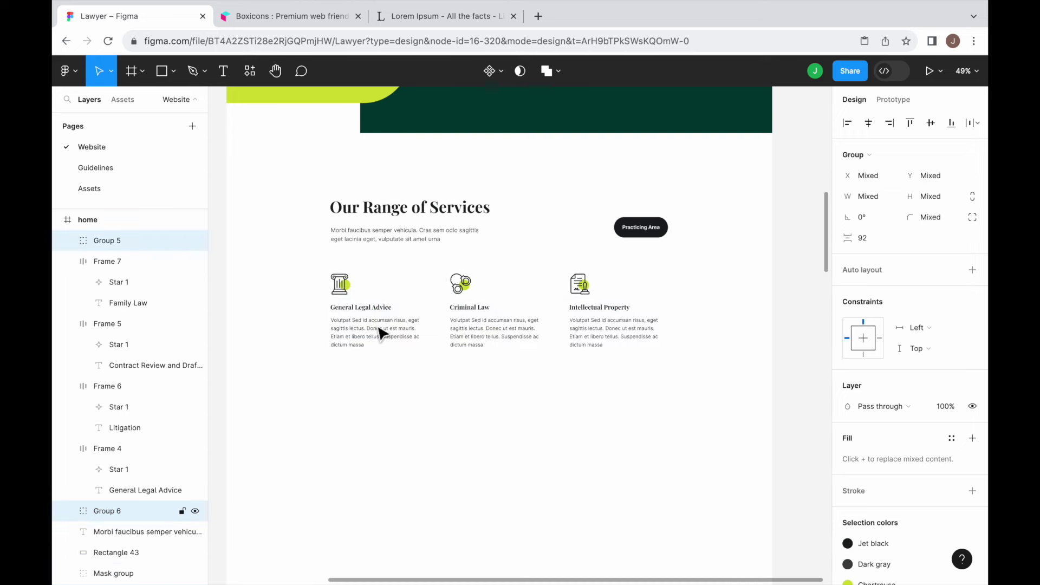
click(442, 376)
Select and inspect the services header and card groups
scroll(442, 377, up, 2)
scroll(406, 293, up, 1)
drag(299, 232, 672, 453)
click(596, 457)
scroll(597, 457, down, 1)
scroll(596, 457, down, 1)
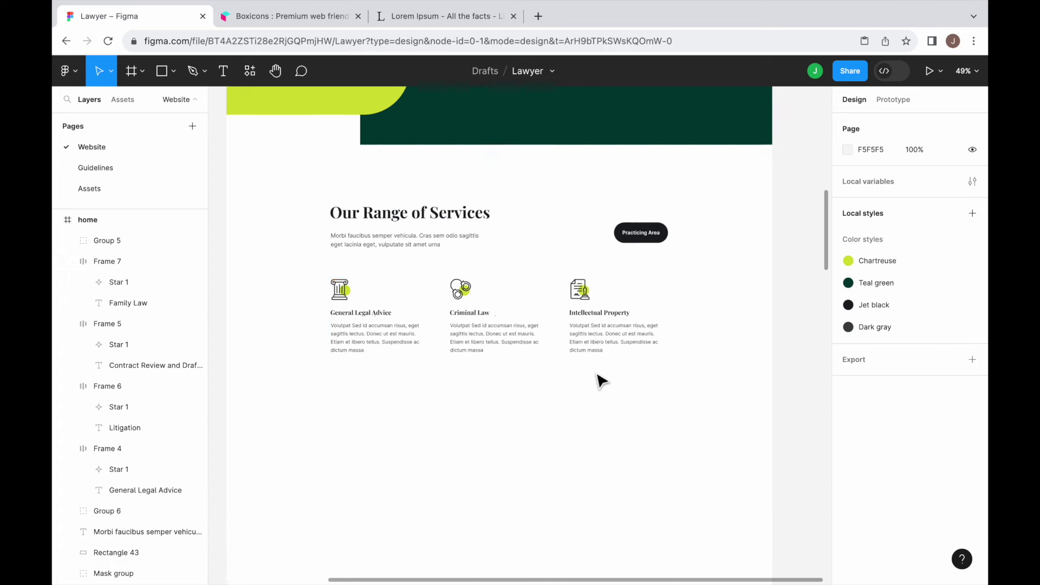
click(600, 345)
key(Escape)
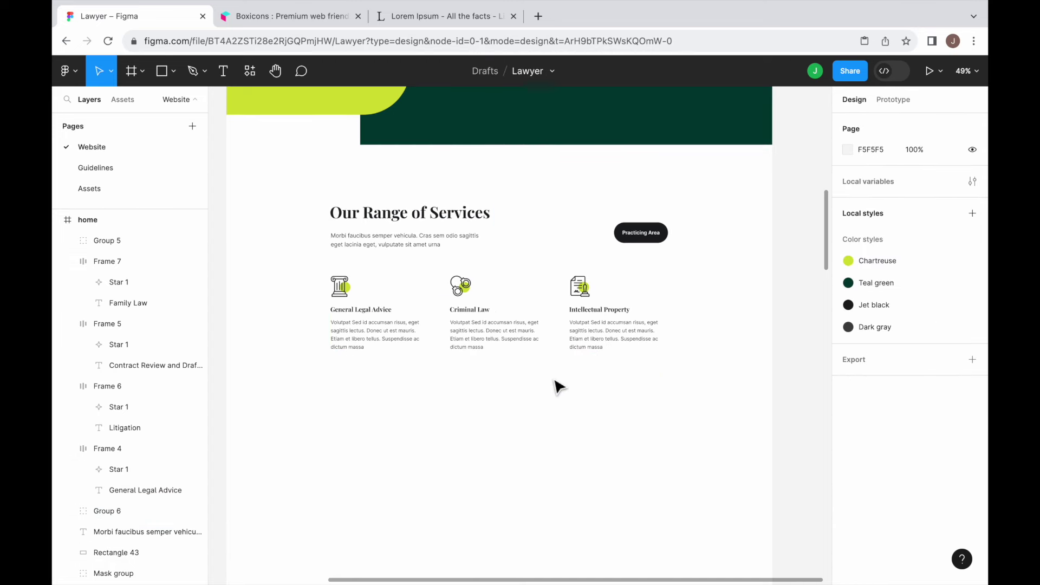
Show the layout grid columns and review the page layout
scroll(547, 372, up, 2)
scroll(548, 372, up, 2)
scroll(483, 262, down, 6)
ctrl+scroll(549, 291, up, 1)
key(ctrl+g)
scroll(347, 317, up, 10)
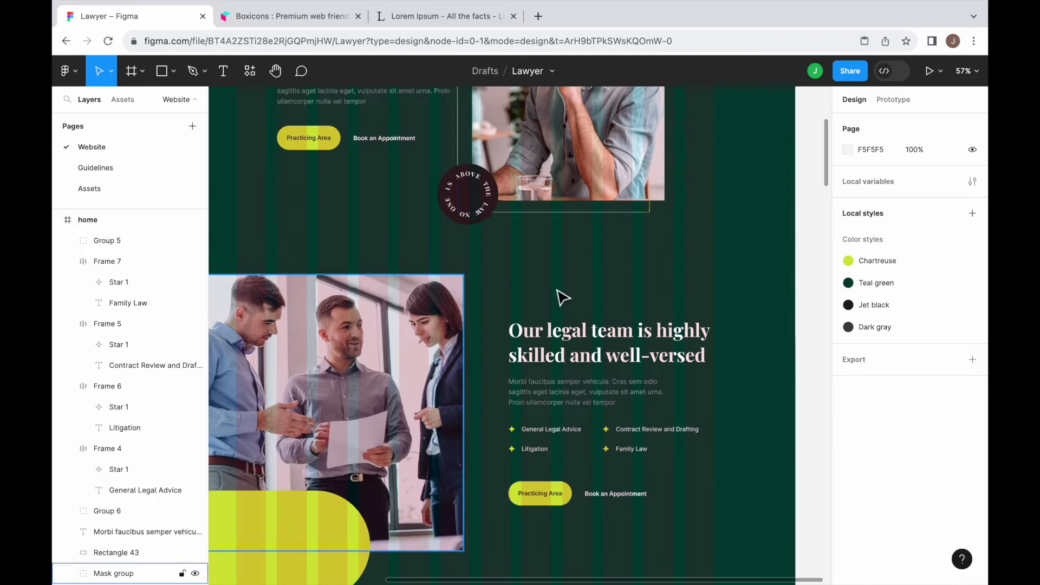
click(644, 165)
scroll(587, 389, up, 3)
scroll(588, 390, down, 6)
scroll(587, 390, down, 9)
click(417, 324)
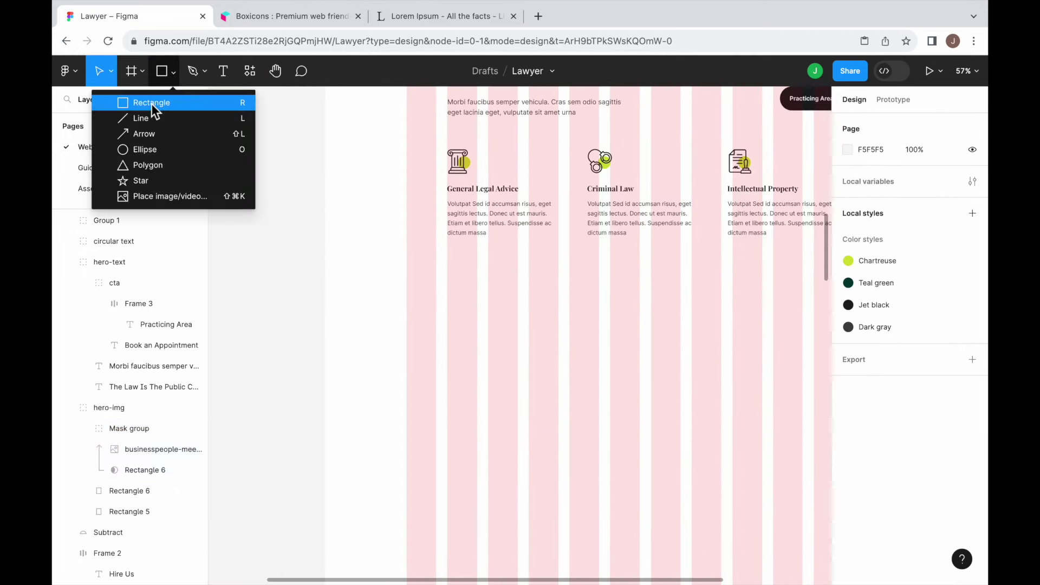
Draw the arch rectangle with height 66 and duplicate it
click(152, 111)
drag(407, 332, 599, 569)
click(866, 175)
key(Tab)
text(66)
key(Return)
key(Return)
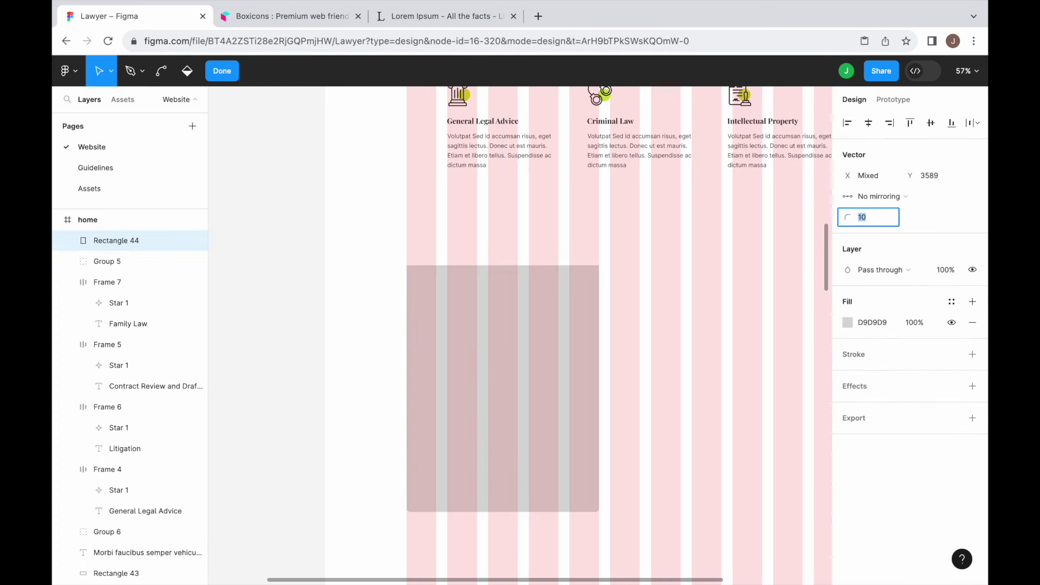
key(Escape)
scroll(699, 290, down, 2)
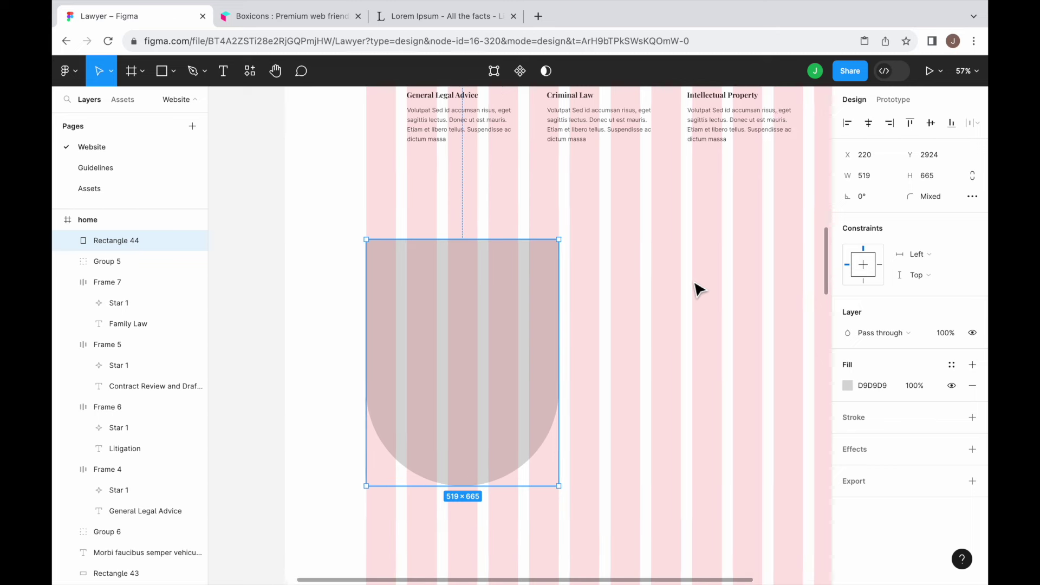
key(ctrl+d)
Paste the attorney photo from Assets over the arch and mask it to the shape
click(91, 187)
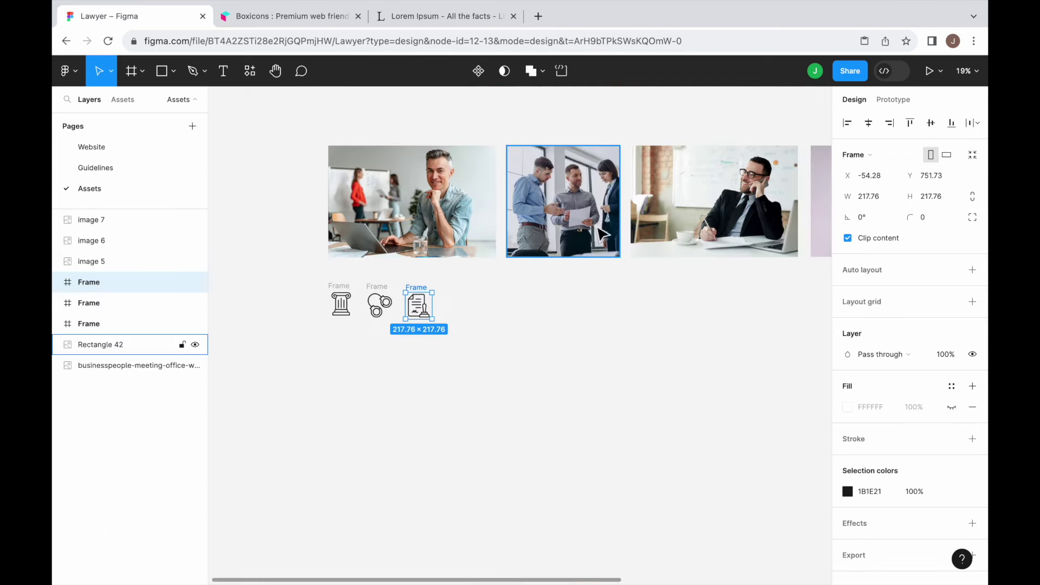
key(ctrl+c)
click(162, 167)
click(162, 146)
key(ctrl+v)
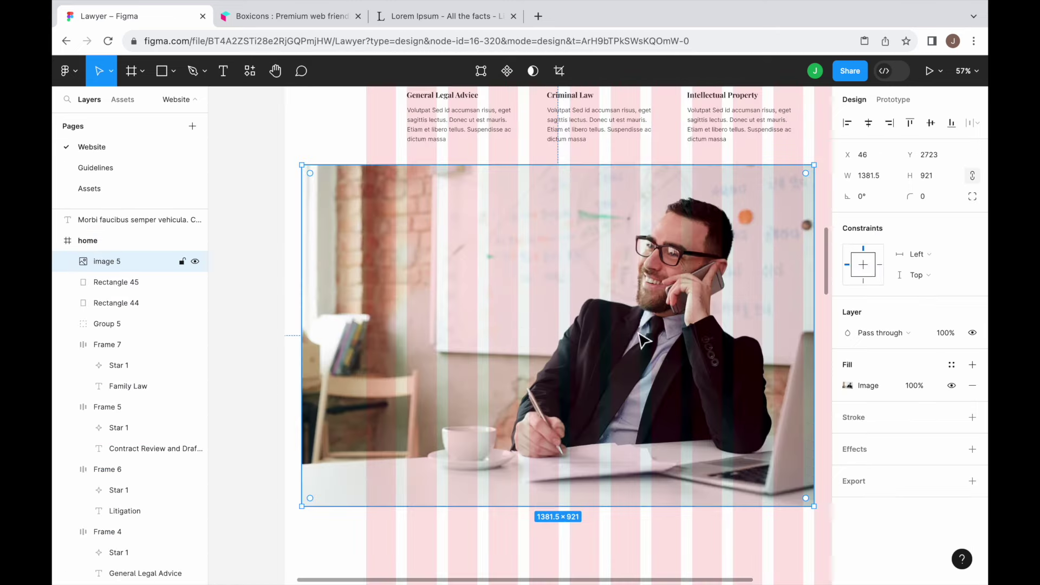
drag(498, 259, 297, 282)
shift+click(116, 282)
key(ctrl+alt+m)
Scale the masked photo proportionally to 0.78x
double_click(476, 354)
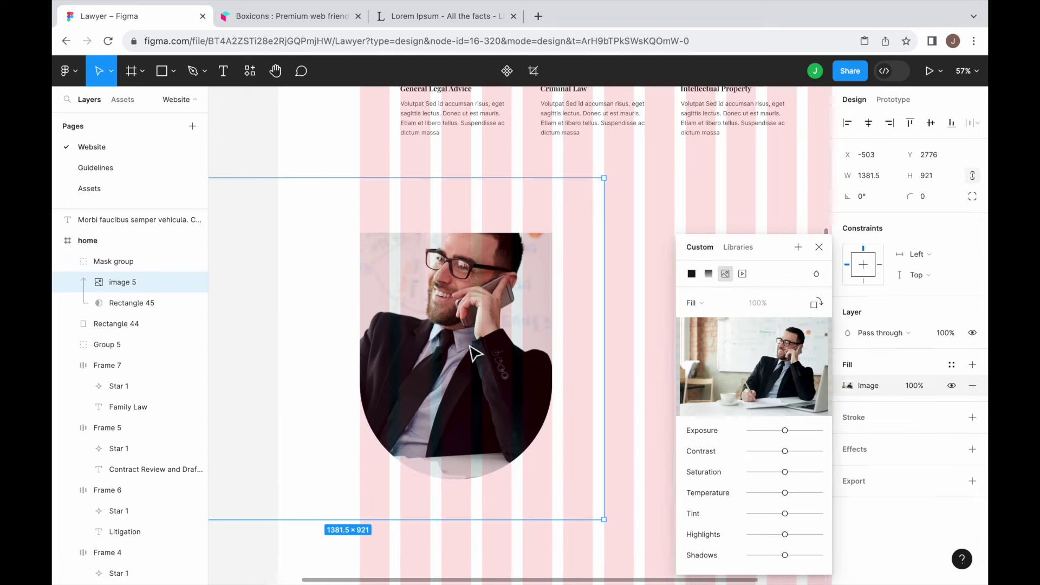
key(k)
drag(596, 514, 539, 471)
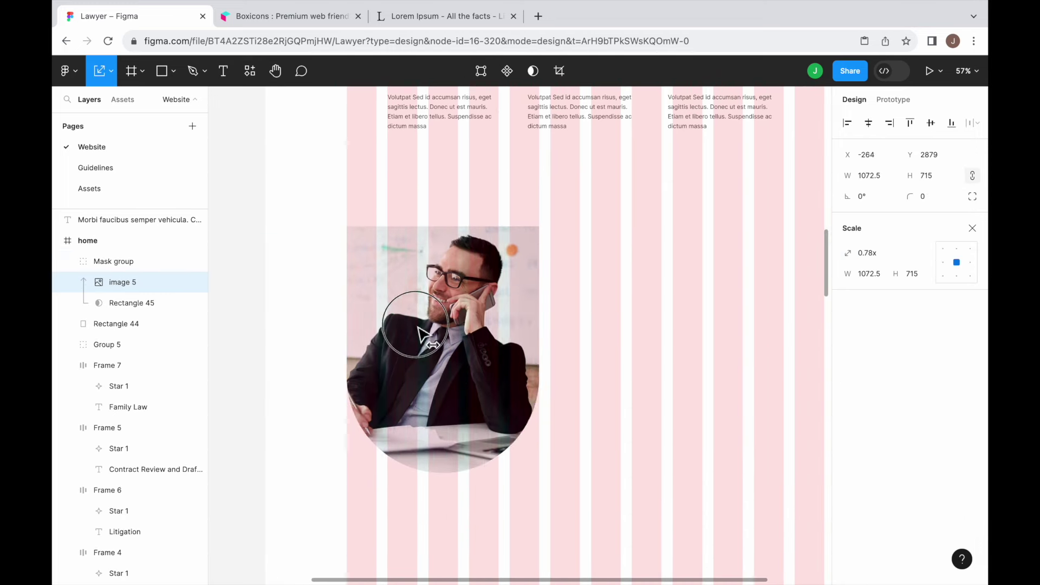
key(Escape)
Remove Rectangle 44's fill, give it a Teal green outline, and nudge it into place
click(117, 324)
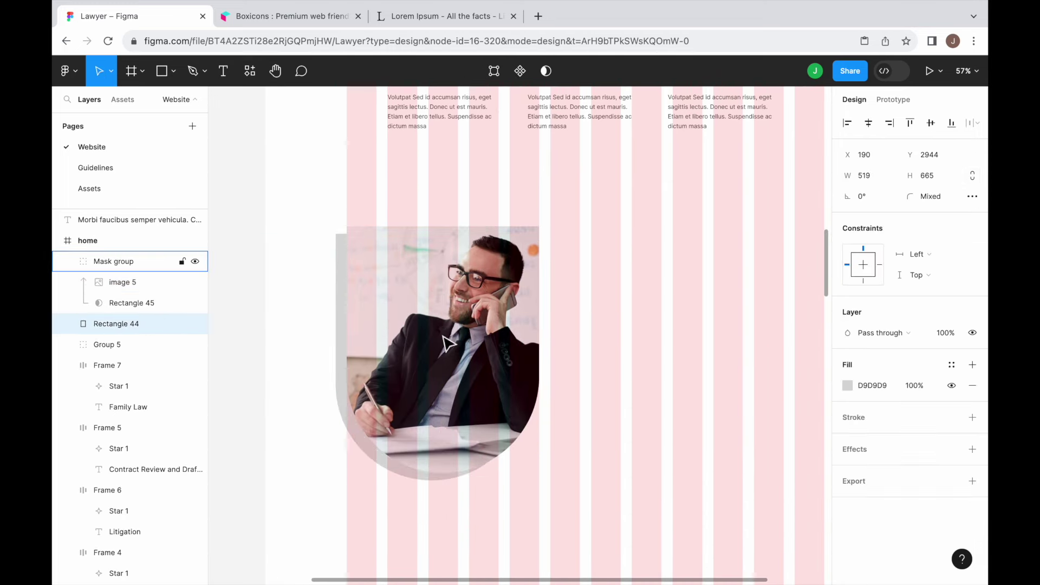
click(952, 365)
click(973, 385)
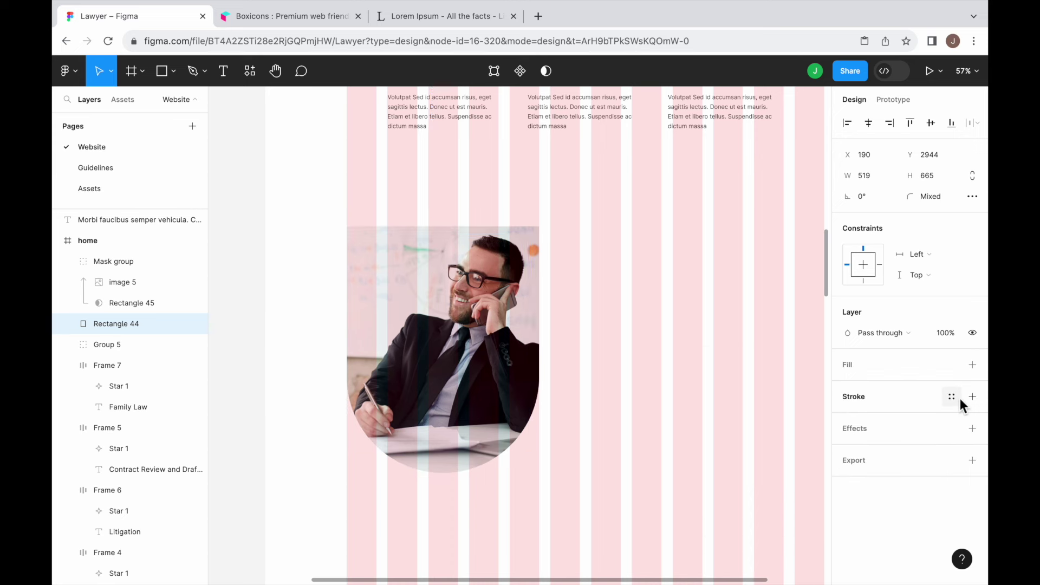
click(743, 503)
key(shift+Right)
key(shift+Down)
key(shift+Down)
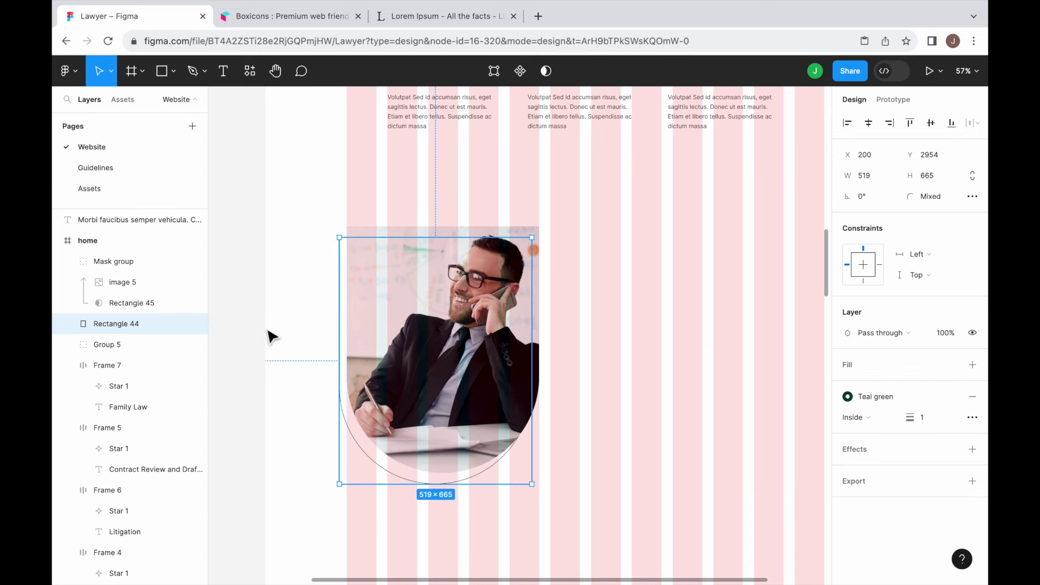
Add an offset duplicate arch with a pale gray C0C0C0 outline, then draw a 342×129 rectangle
key(ctrl+d)
key(shift+Right)
key(shift+Right)
key(shift+Right)
key(shift+Up)
key(shift+Up)
key(shift+Up)
key(shift+Up)
key(shift+Up)
click(878, 396)
click(715, 544)
click(874, 397)
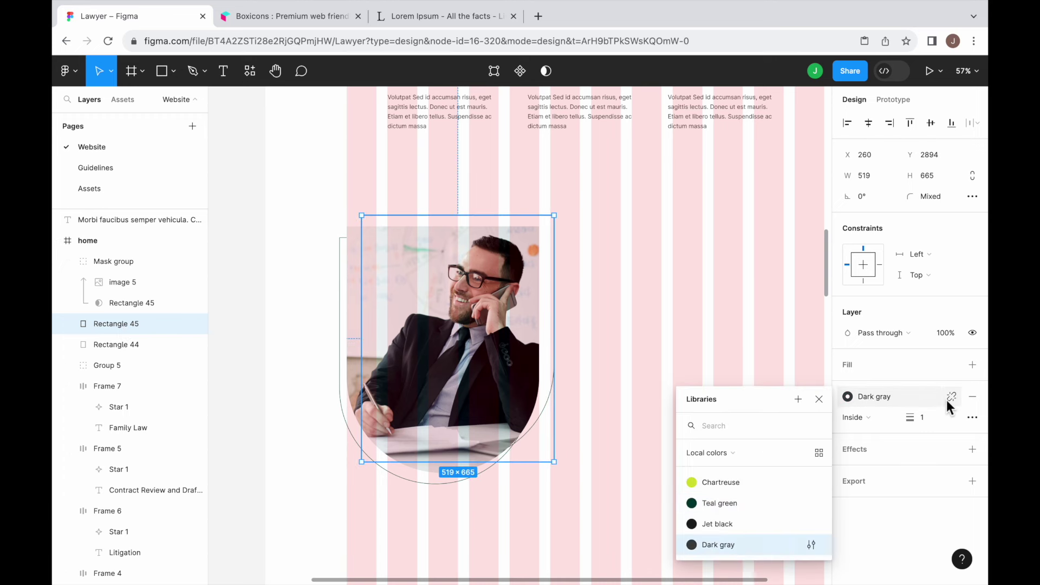
click(952, 397)
click(613, 205)
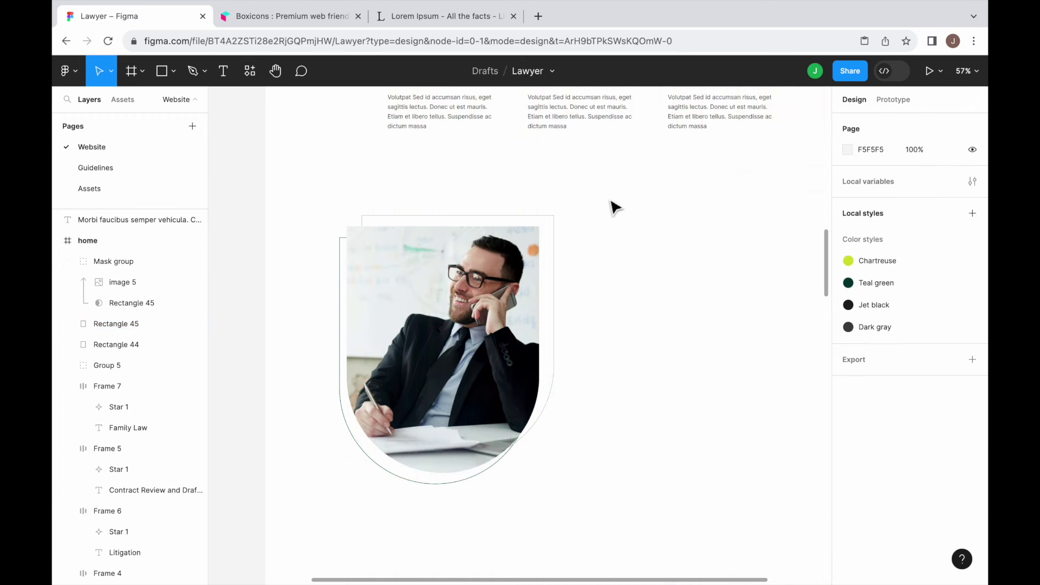
key(r)
mouse_move(591, 325)
mouse_down()
mouse_move(646, 371)
mouse_move(719, 374)
mouse_up()
Draw a rectangle on the photo's lower edge with Chartreuse fill and corner radius 40
drag(666, 345, 555, 427)
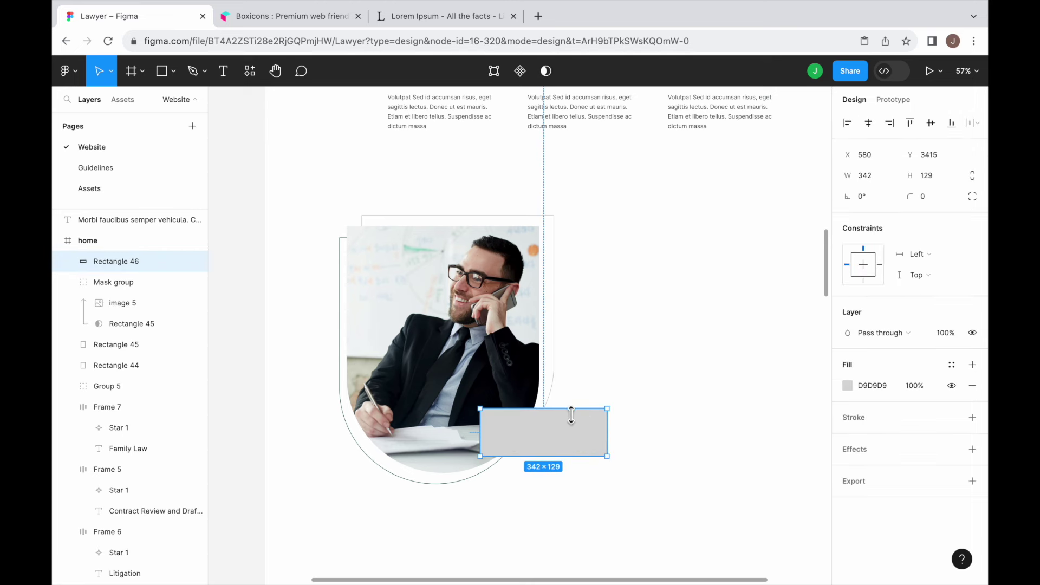
click(952, 364)
click(704, 383)
click(645, 316)
click(543, 422)
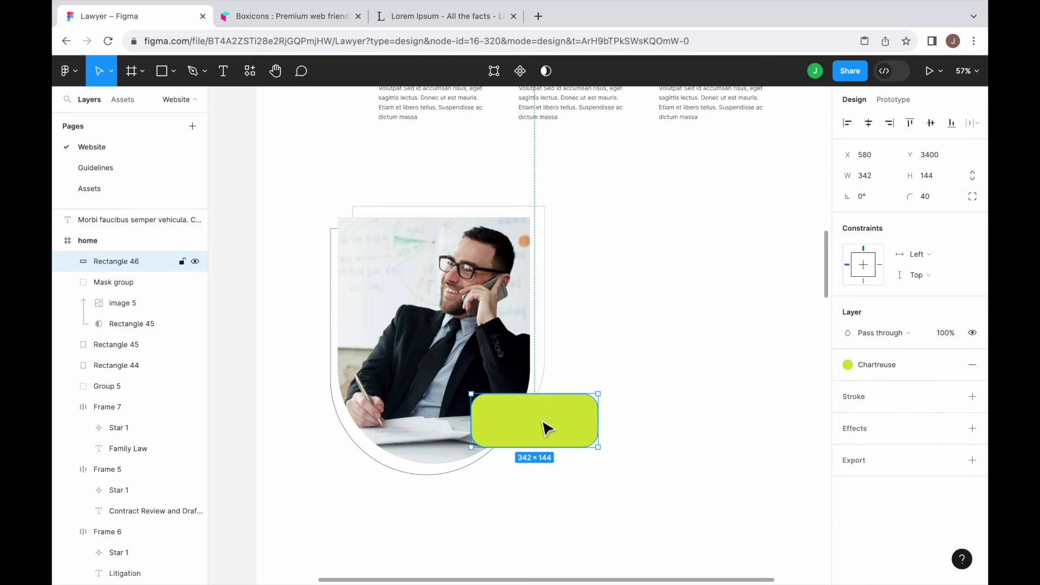
Add a '99%' text in the Inter font beside the photo
key(t)
click(632, 347)
text(99%)
click(873, 385)
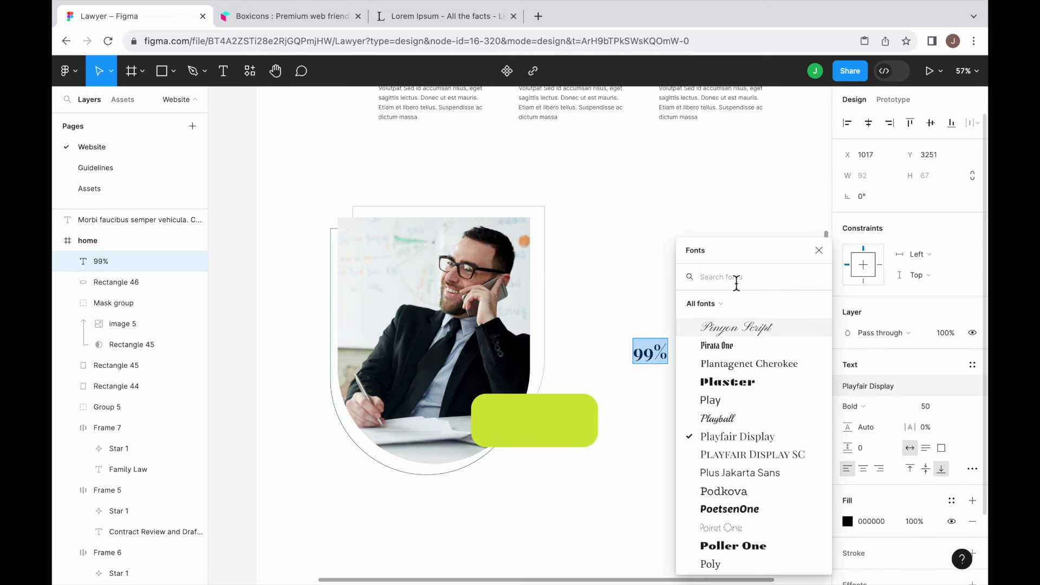
text(inter)
click(725, 297)
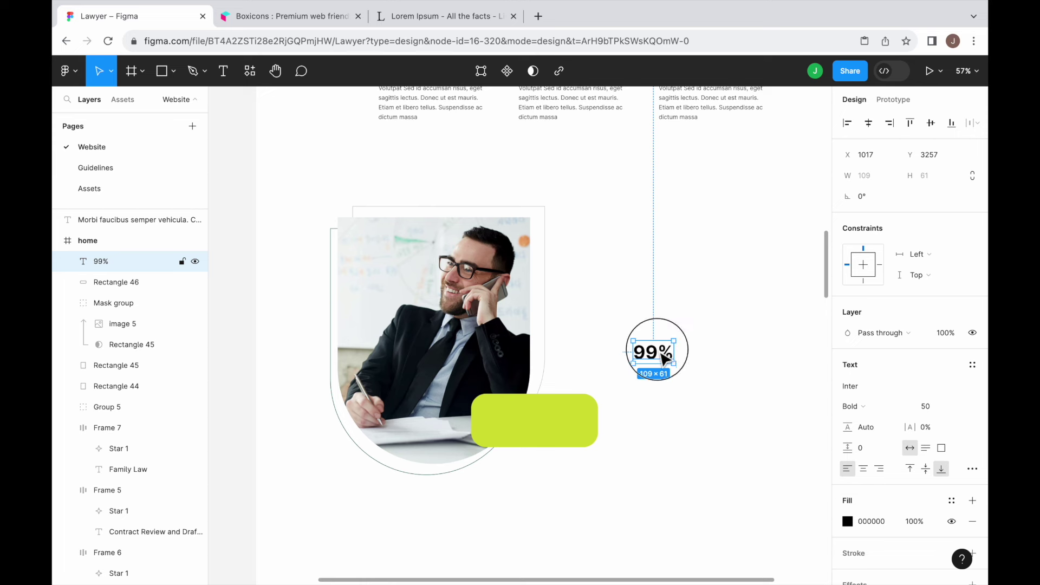
key(Tab)
text(70)
Duplicate it into a 'Rate of success' caption at size 40, Semi Bold, under 99%
key(ctrl+d)
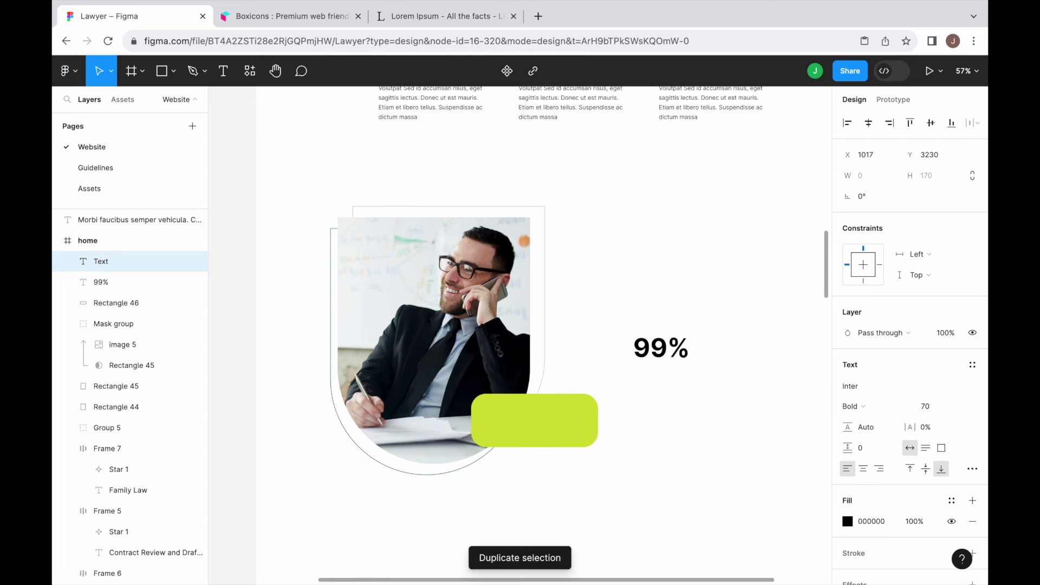
text(Rate of success)
key(ctrl+a)
click(926, 406)
text(40)
key(Return)
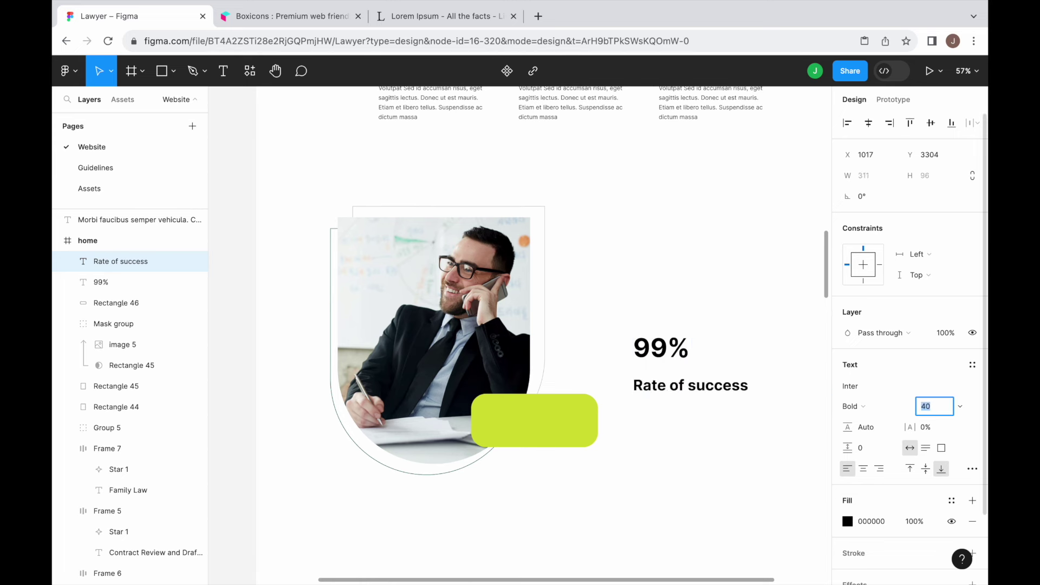
click(861, 407)
click(862, 389)
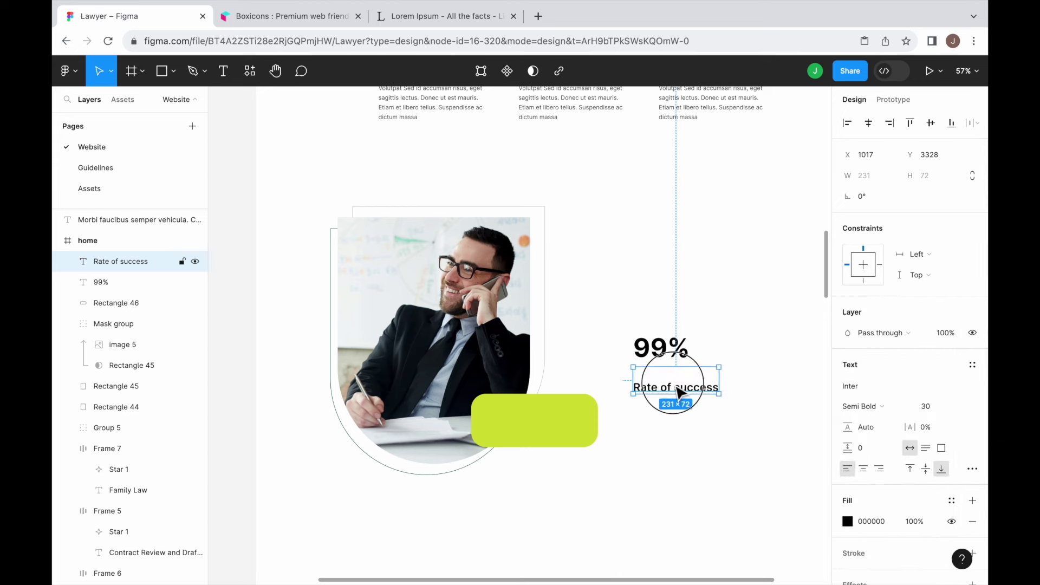
drag(678, 391, 679, 388)
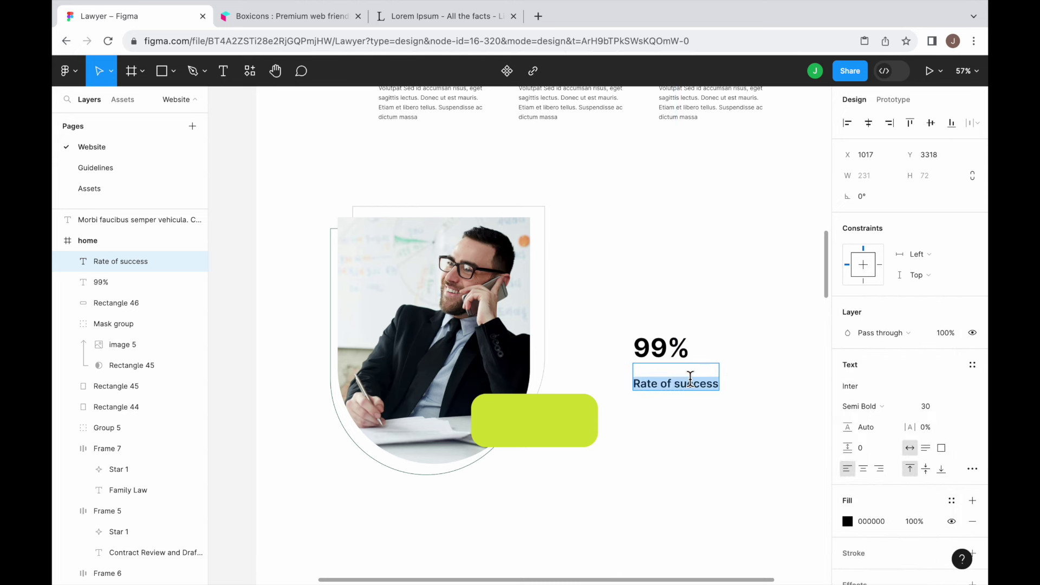
key(Escape)
Place both texts on the chartreuse card and group the two text lines
click(672, 370)
drag(535, 421, 598, 433)
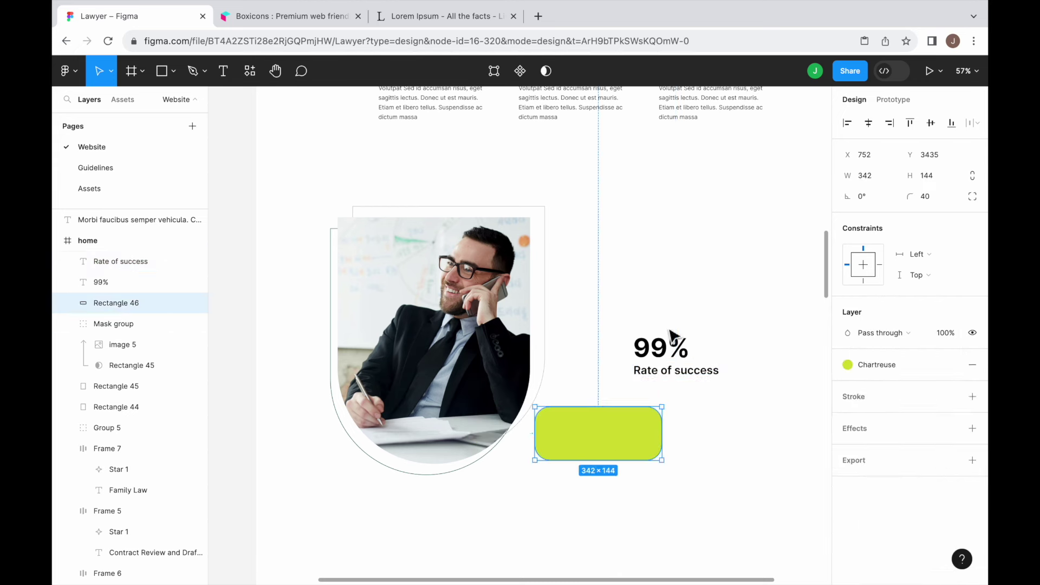
click(672, 370)
shift+click(671, 351)
drag(671, 351, 591, 428)
click(583, 428)
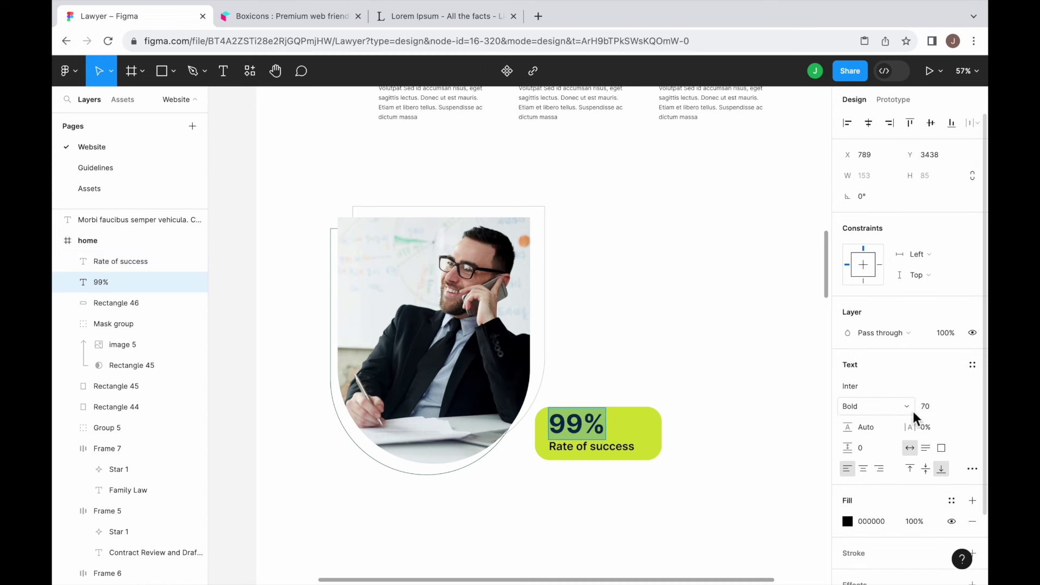
click(687, 394)
click(629, 414)
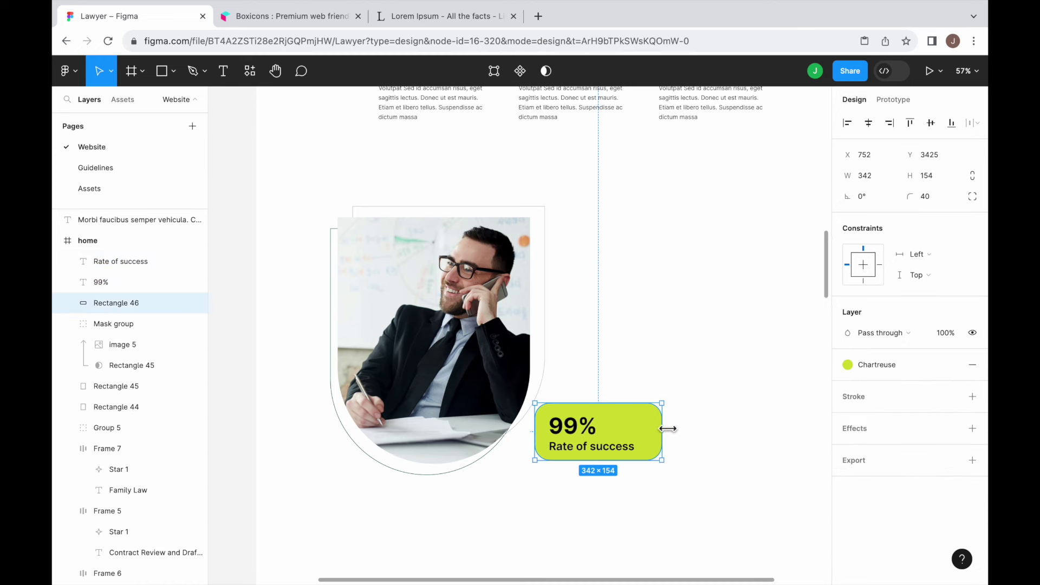
click(572, 427)
shift+click(612, 446)
key(ctrl+g)
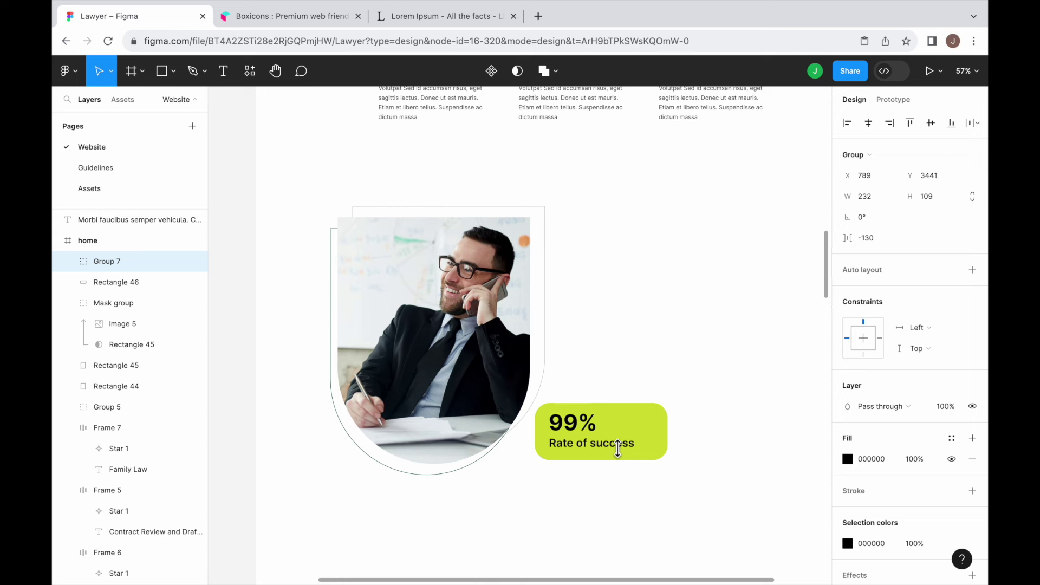
Narrow the chartreuse card to fit the grouped text
click(666, 424)
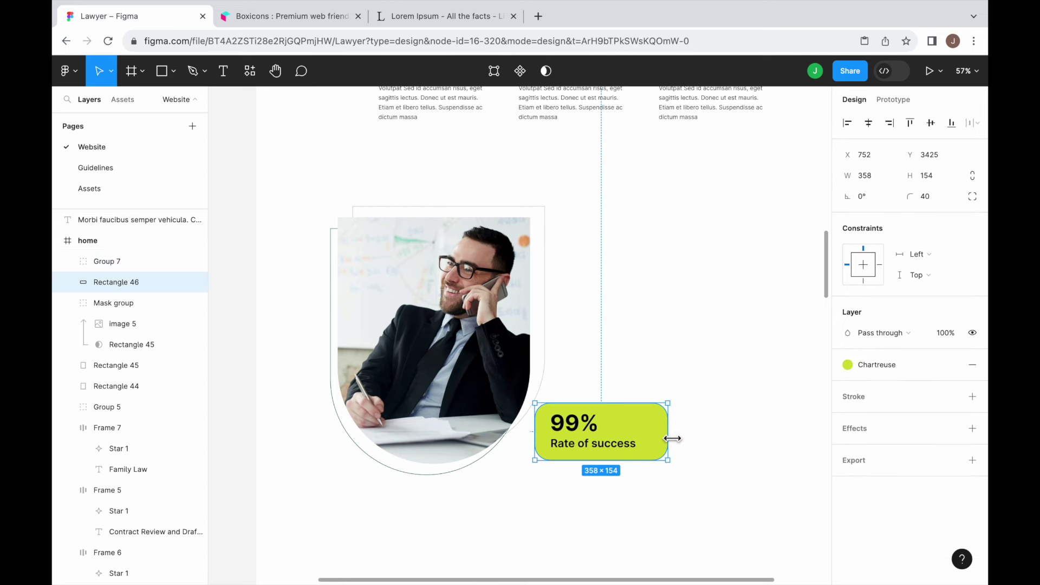
drag(672, 438, 658, 438)
click(581, 427)
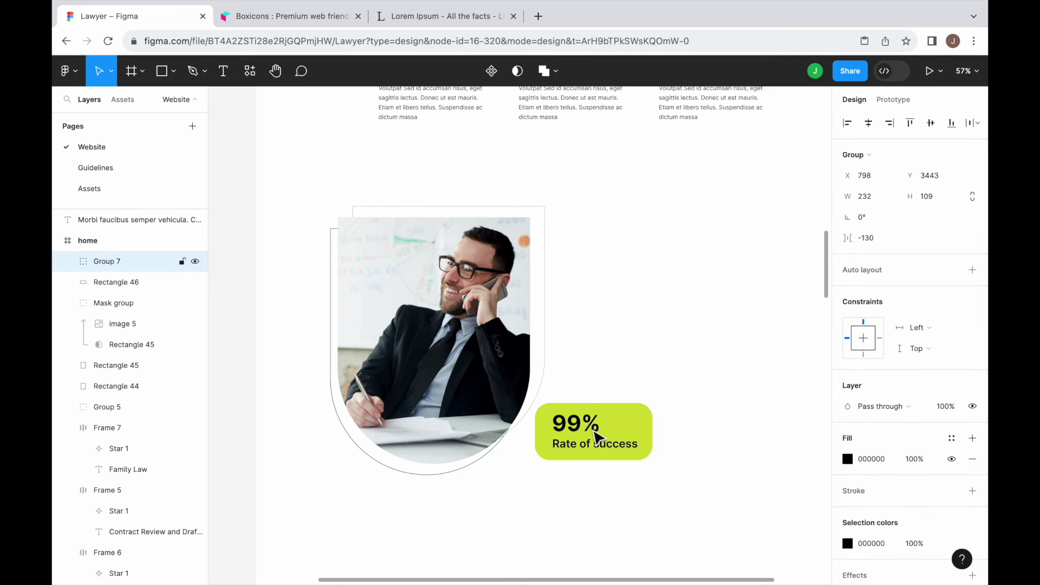
click(656, 446)
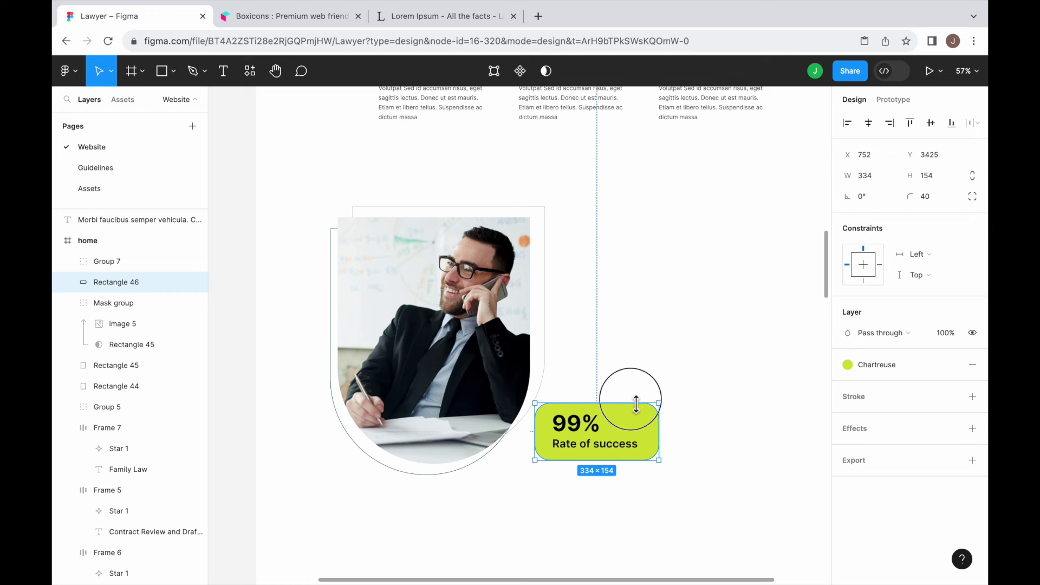
click(592, 430)
click(650, 437)
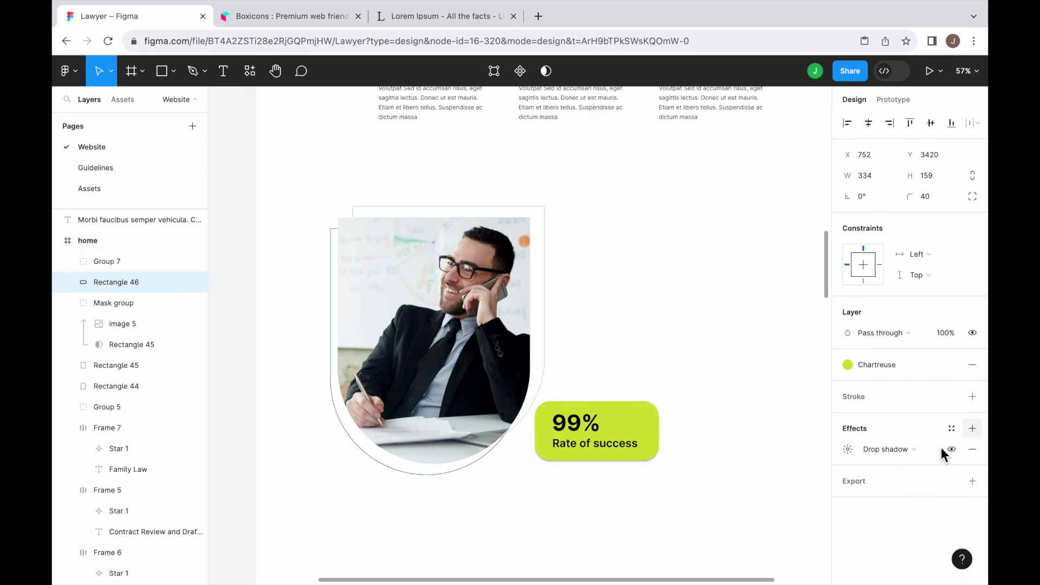
Give the card a soft drop shadow with Y offset 65 and spread -40
click(848, 449)
click(708, 502)
click(791, 501)
text(-10)
key(Tab)
drag(755, 481, 772, 482)
text(65)
key(Return)
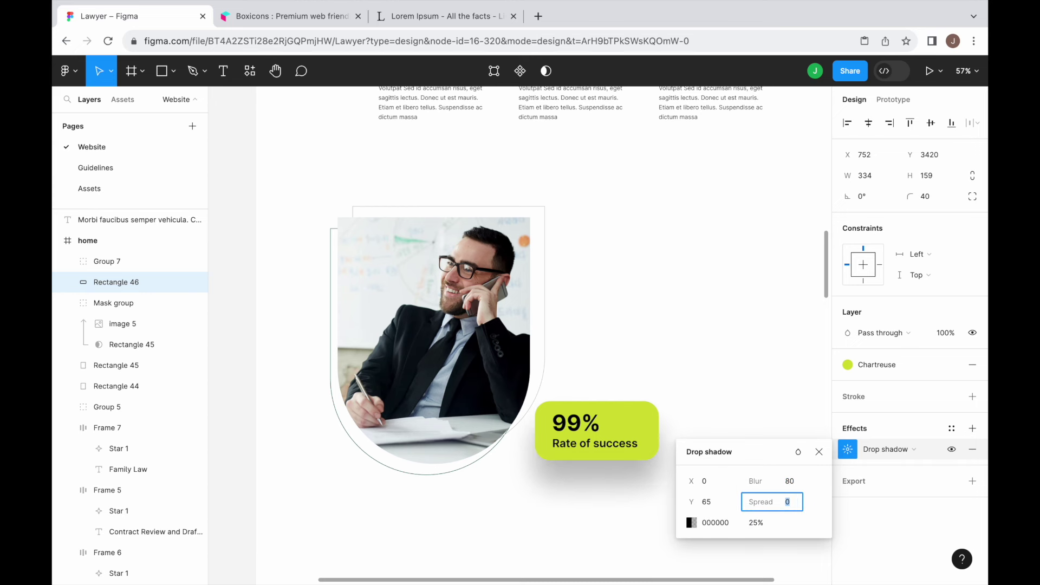
text(-40)
key(Return)
click(750, 401)
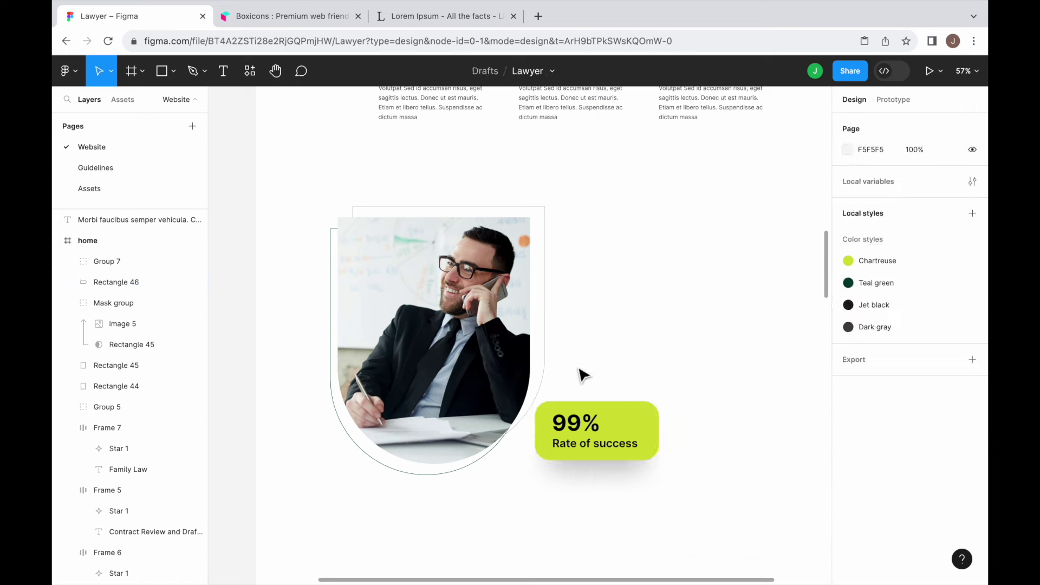
Group the chartreuse card with its text and move it onto the photo's lower edge
drag(580, 372, 646, 544)
click(608, 430)
shift+click(651, 453)
drag(576, 367, 608, 497)
key(ctrl+g)
drag(601, 430, 525, 411)
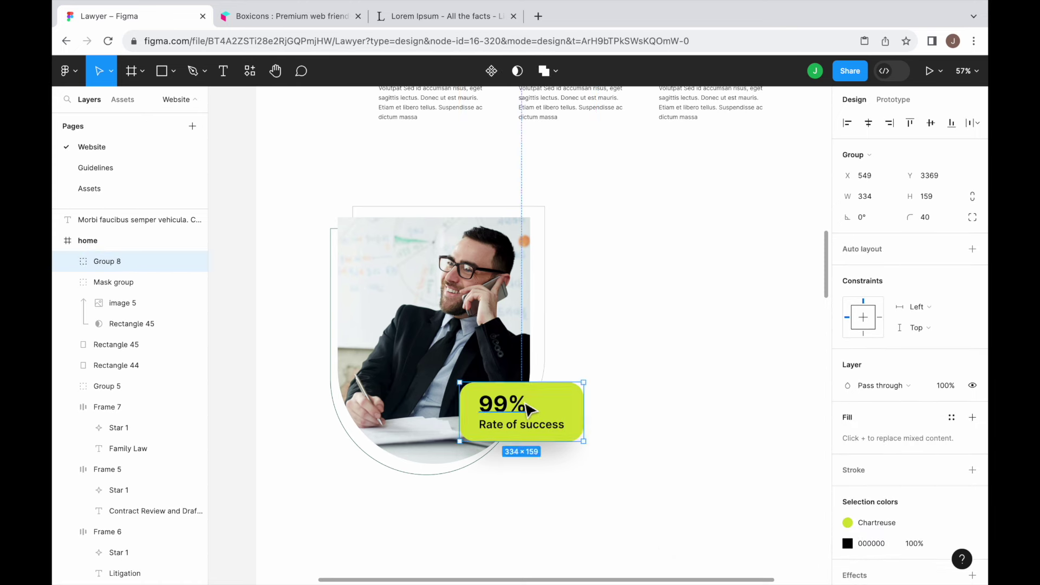
Duplicate the badge and recolour the copy Teal green
key(ctrl+d)
click(848, 456)
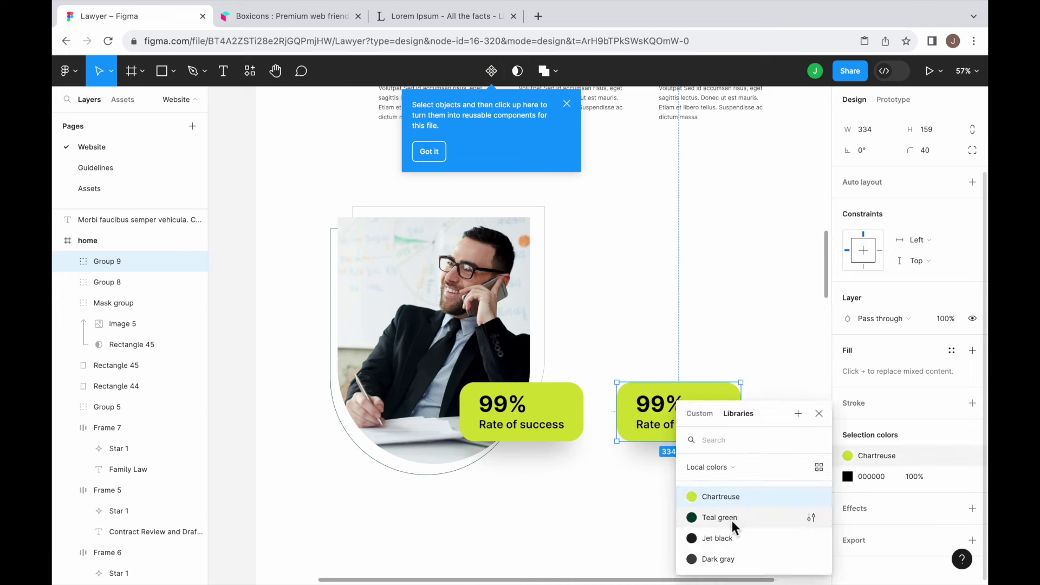
click(732, 519)
click(848, 455)
click(602, 496)
Set the teal badge's headline to size 50 and its caption to 'of experience'
double_click(650, 396)
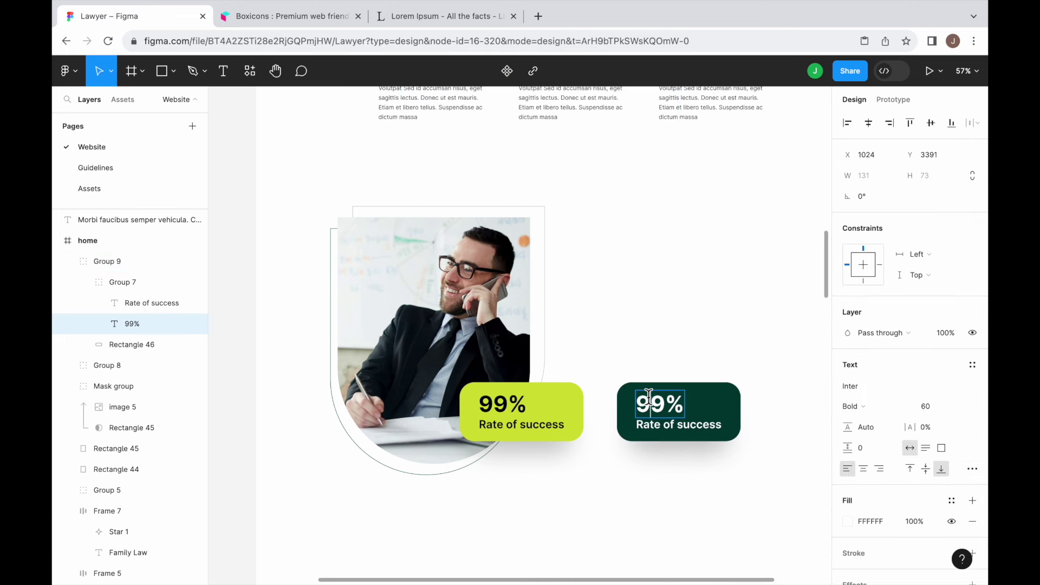
text(15 years)
click(925, 407)
text(50)
key(Return)
key(Up)
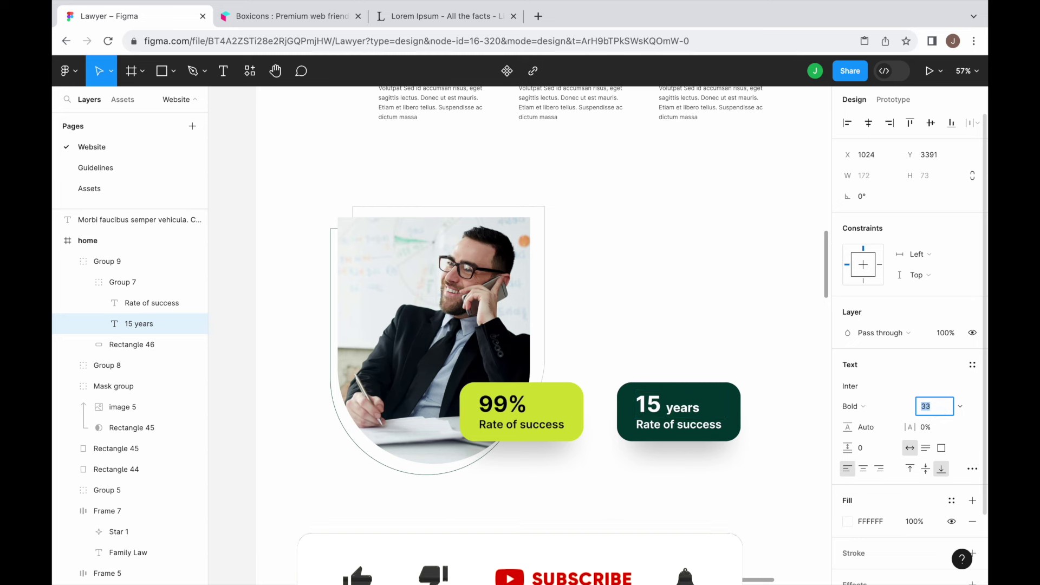
key(Up)
key(Up)
key(Up)
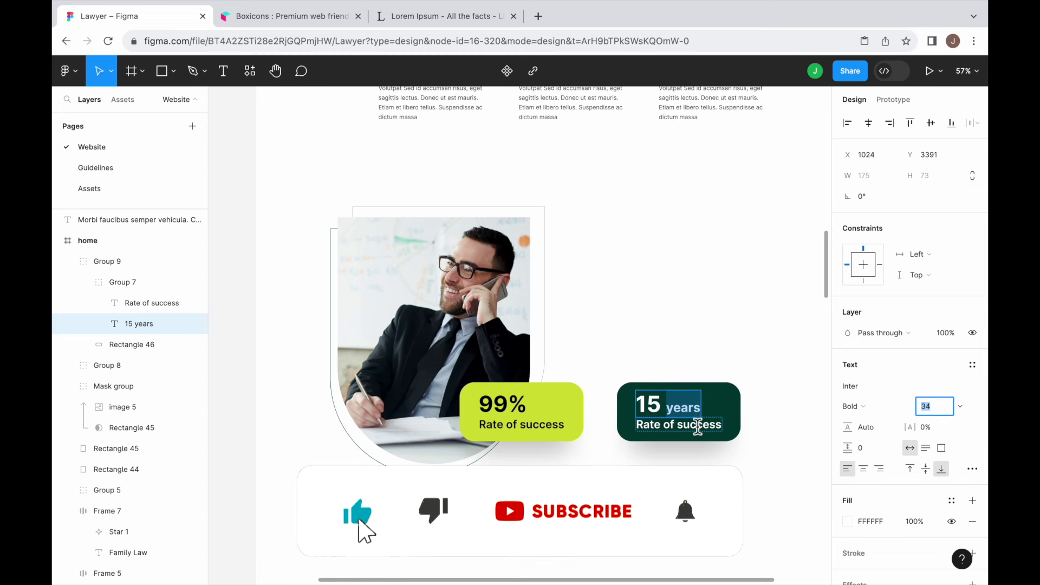
text(of experience)
click(764, 395)
Move the 15 years badge beside the photo
click(718, 419)
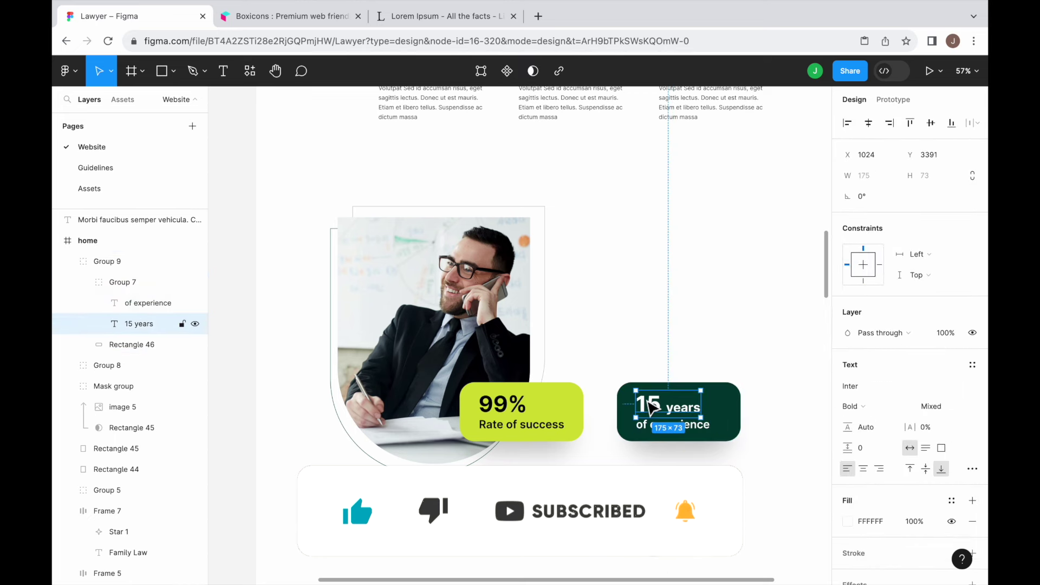
double_click(699, 408)
click(788, 380)
drag(683, 411, 341, 273)
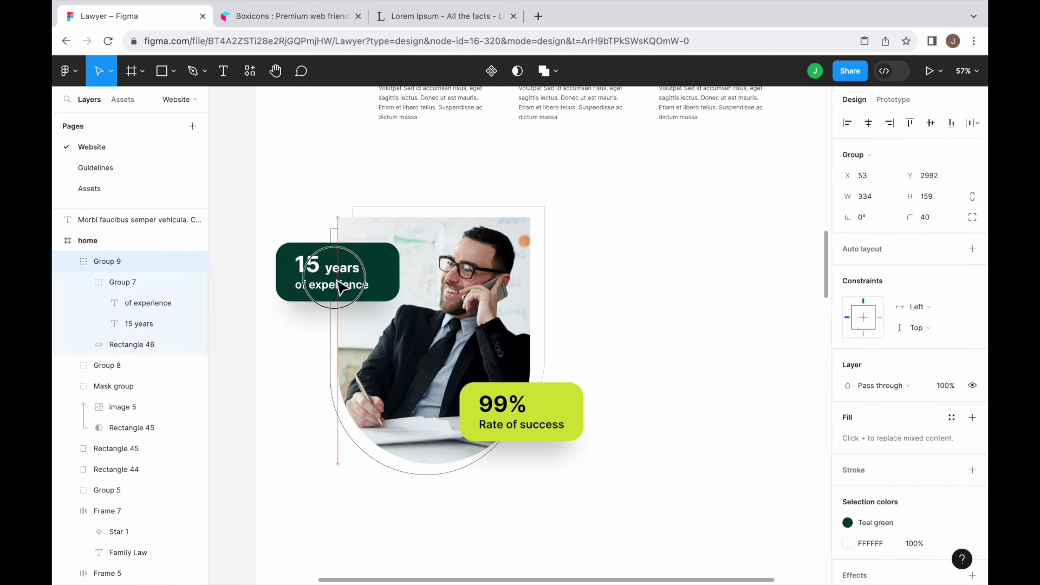
scroll(340, 287, up, 3)
drag(461, 355, 769, 368)
Make '15 years', 'of experience' and 'Rate of success' Medium weight
double_click(771, 369)
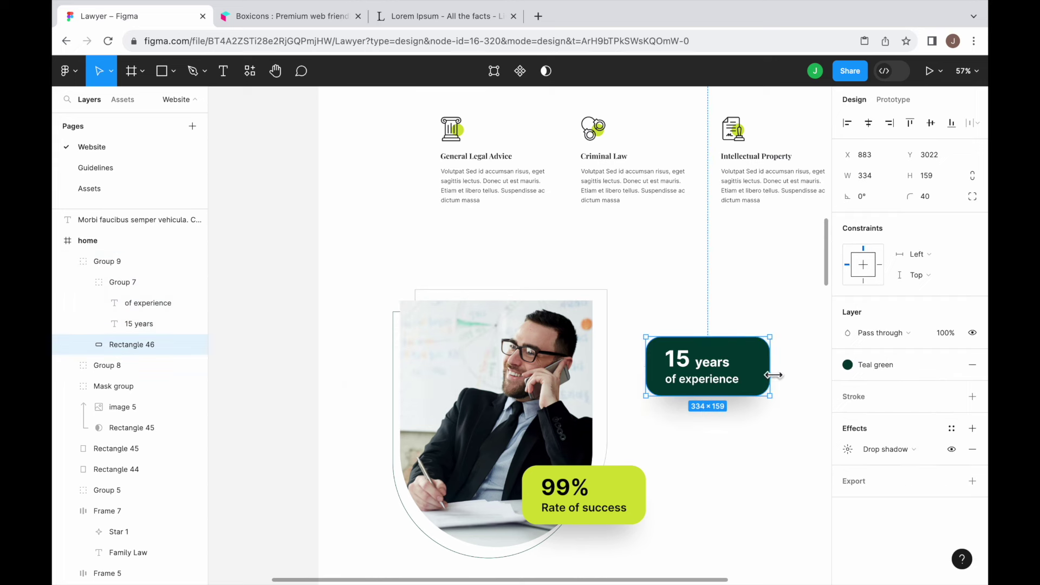
click(723, 375)
double_click(699, 366)
click(849, 411)
click(859, 372)
click(702, 378)
click(850, 407)
click(860, 388)
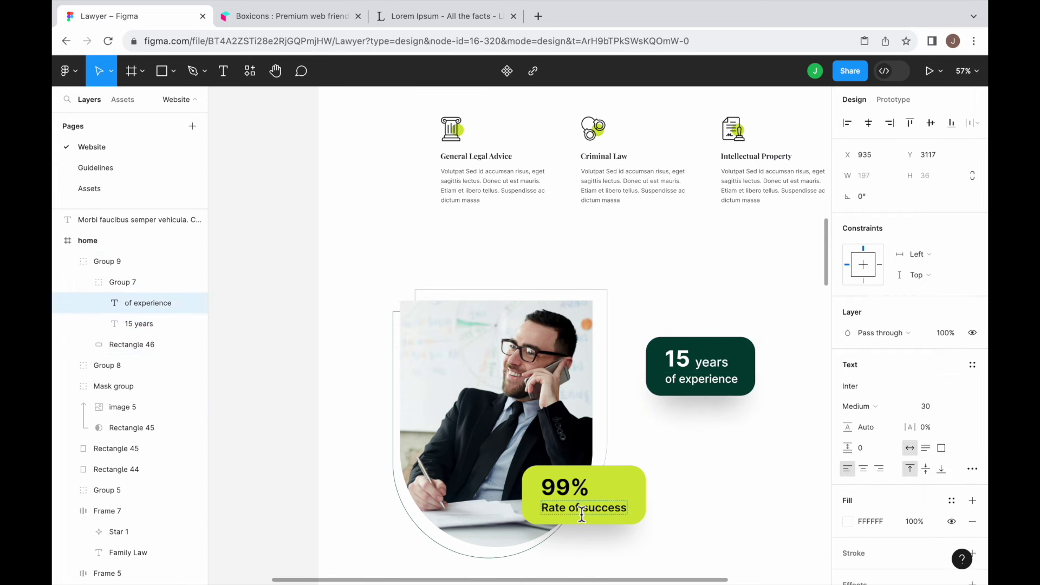
click(581, 514)
click(856, 406)
click(859, 374)
click(733, 302)
Place the 15 years badge overlapping the photo's left edge
click(748, 381)
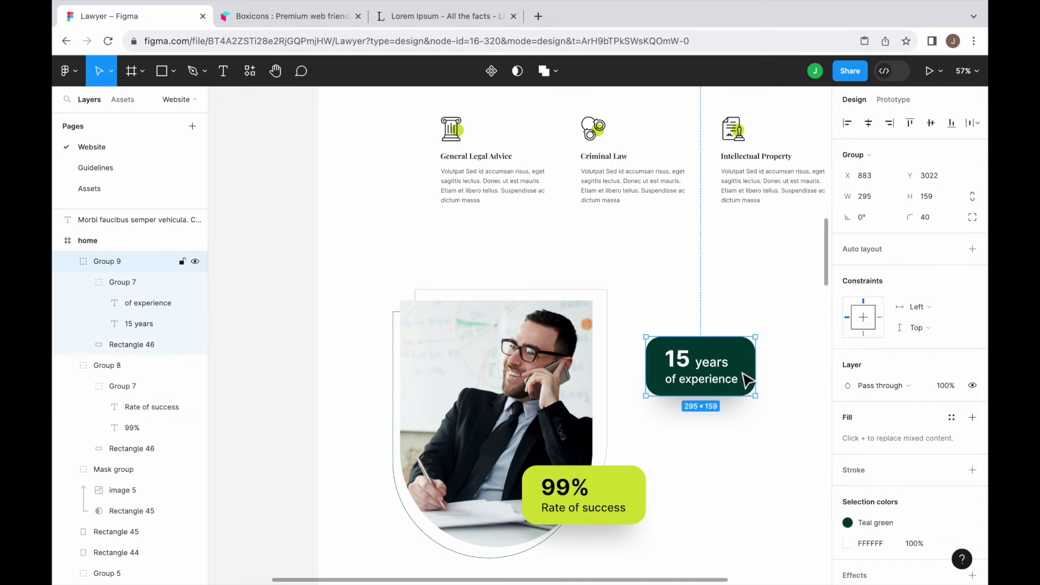
drag(748, 380, 428, 367)
click(690, 446)
scroll(690, 446, right, 2)
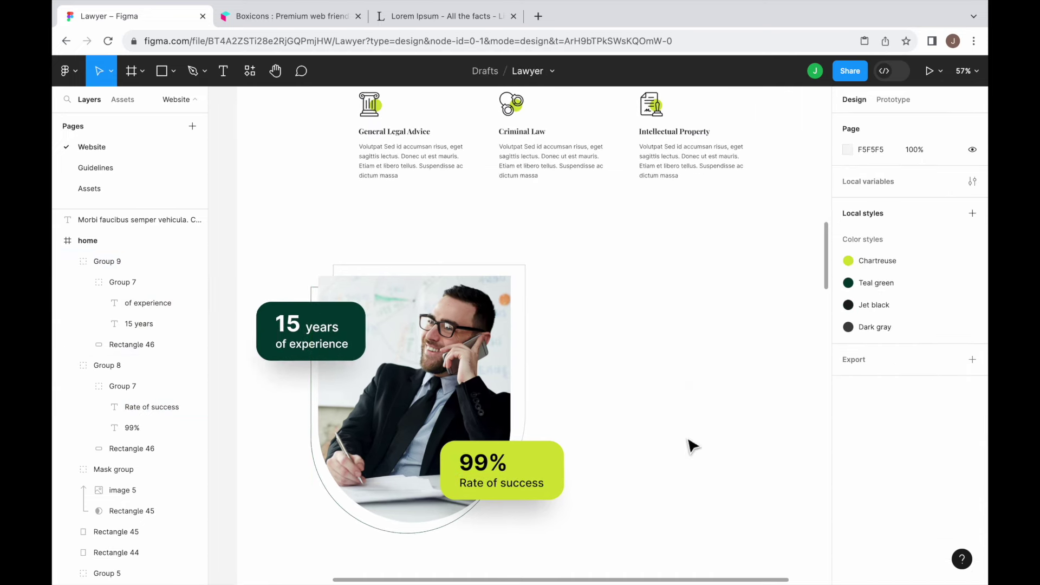
scroll(685, 364, right, 2)
scroll(685, 365, up, 4)
Select the Our Range of Services heading and pick the photo area as paste target
click(428, 217)
scroll(445, 355, down, 5)
click(113, 221)
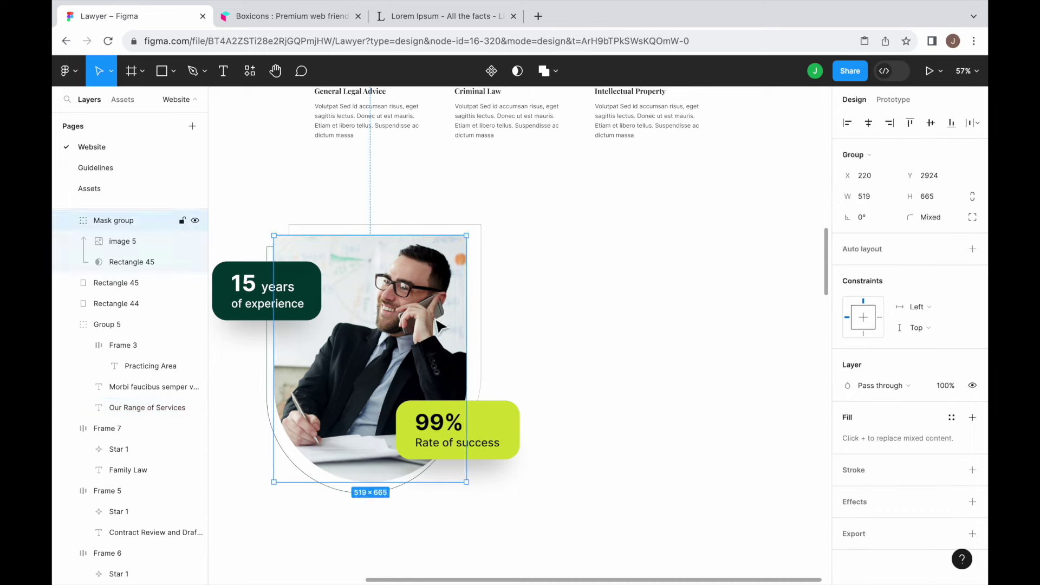
Paste a copy of the heading and retype it as 'Why Us'
key(ctrl+v)
drag(139, 242, 87, 241)
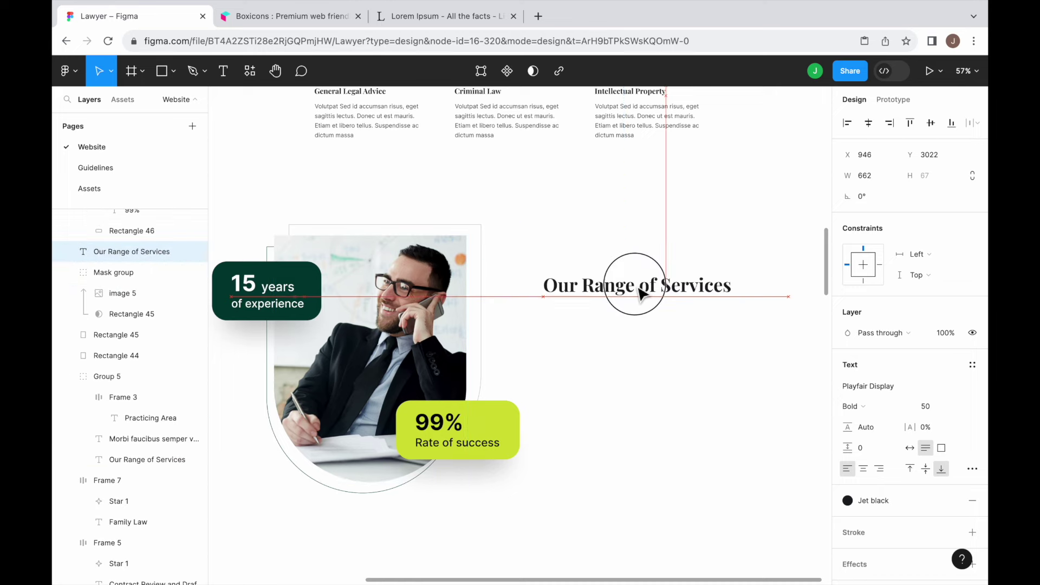
key(Return)
text(Why Us)
double_click(721, 336)
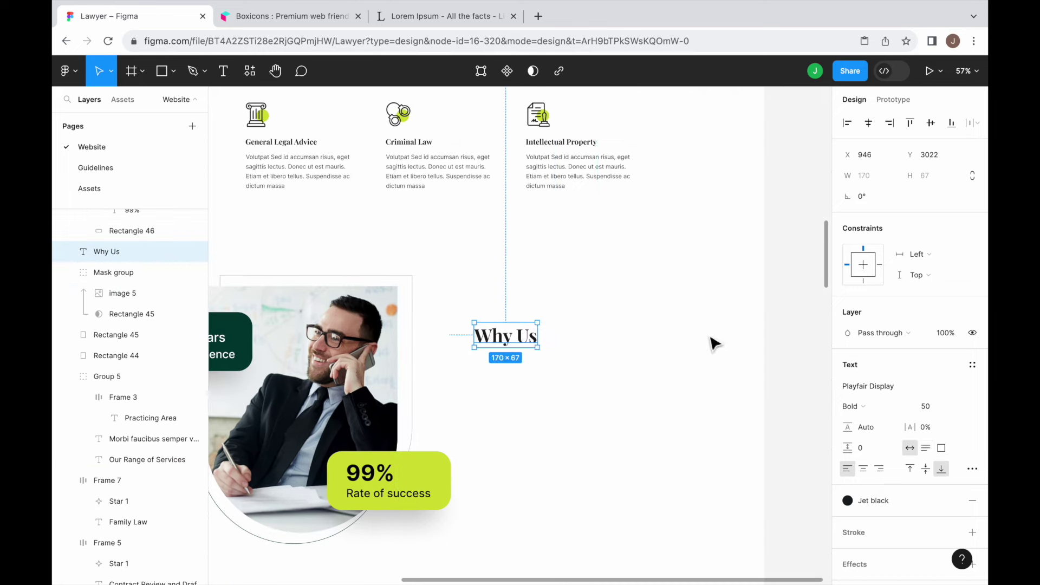
Copy the Morbi faucibus paragraph and paste it into the section
scroll(413, 327, up, 5)
click(417, 317)
scroll(484, 383, down, 6)
key(ctrl+v)
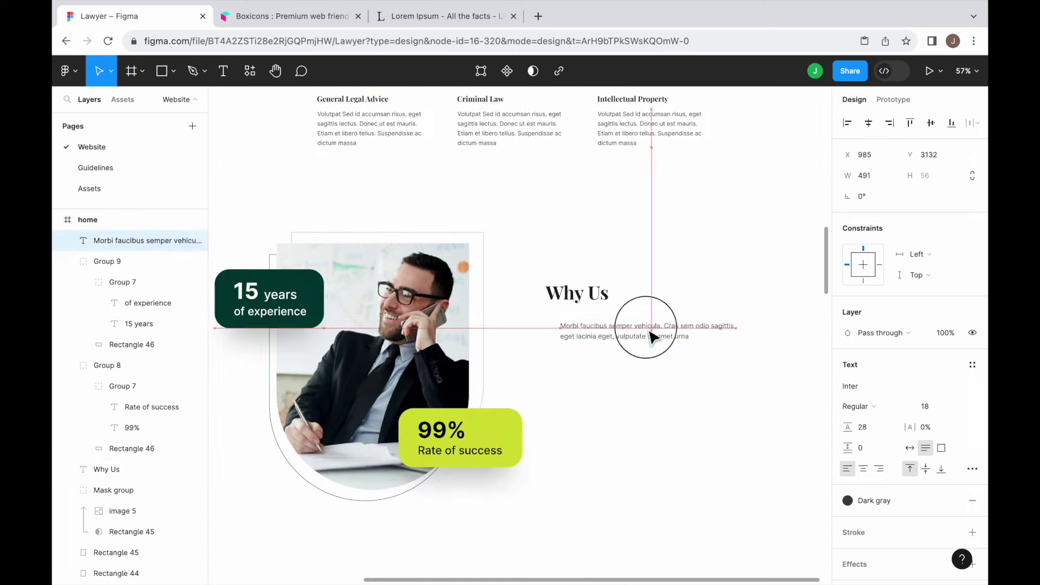
key(ctrl+v)
key(Return)
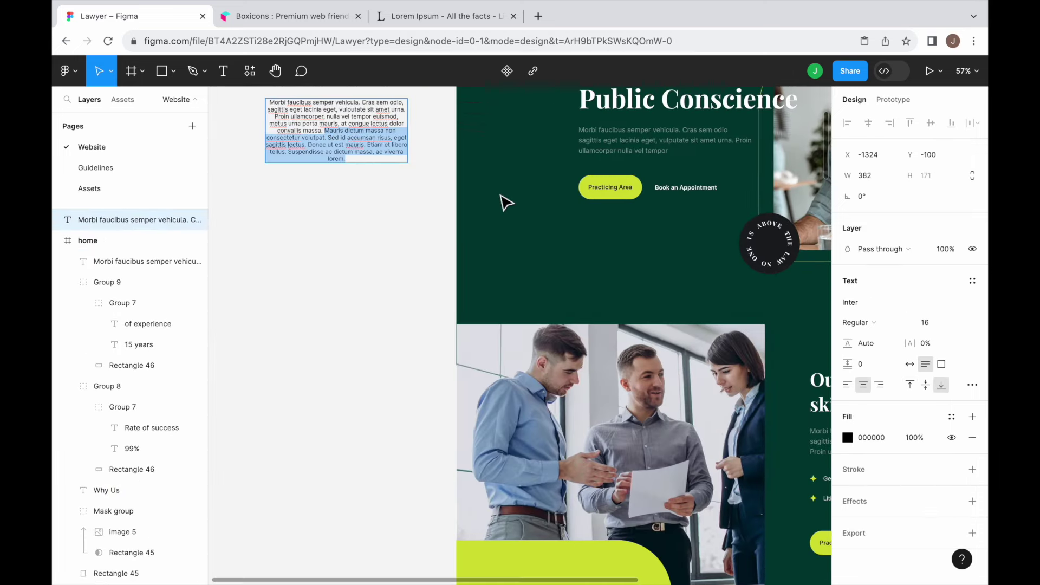
Fill the paragraph with Mauris dictum massa text at line height 28, under Why Us
scroll(499, 202, down, 10)
double_click(461, 418)
text(Mauris dictum massa non consectetur volutpat. Sed id accumsan risus, eget sagittis lectus. Donec ut est mauris. Etiam et libero tellus. Suspendisse ac dictum massa, ac viverra lorem.)
key(ctrl+a)
key(ctrl+shift+comma)
key(ctrl+shift+comma)
click(875, 430)
text(28)
key(Return)
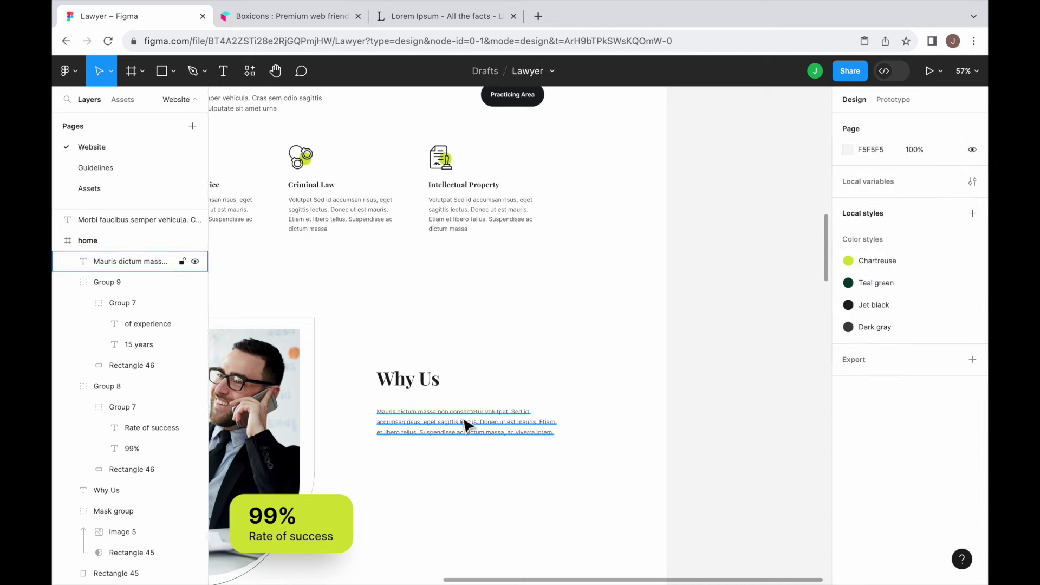
drag(464, 424, 556, 355)
Copy the check-circle SVG from Boxicons and paste it into the design
click(288, 16)
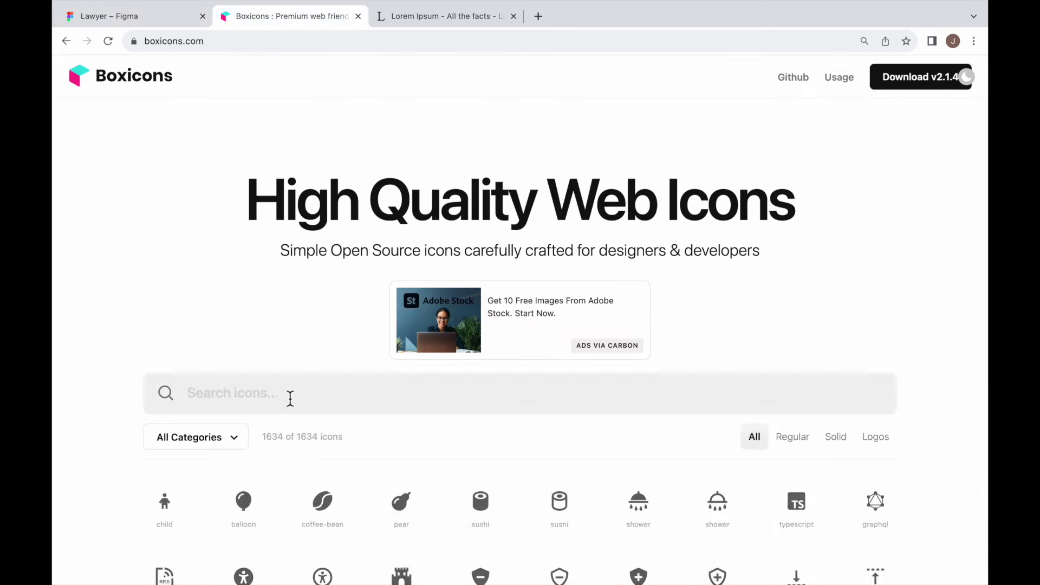
click(288, 400)
text(check)
scroll(653, 411, down, 4)
click(639, 382)
click(851, 515)
click(130, 15)
key(ctrl+v)
Duplicate the Why Us paragraph beside the check icon as an 'Expertise' label sized to fit
scroll(454, 372, up, 5)
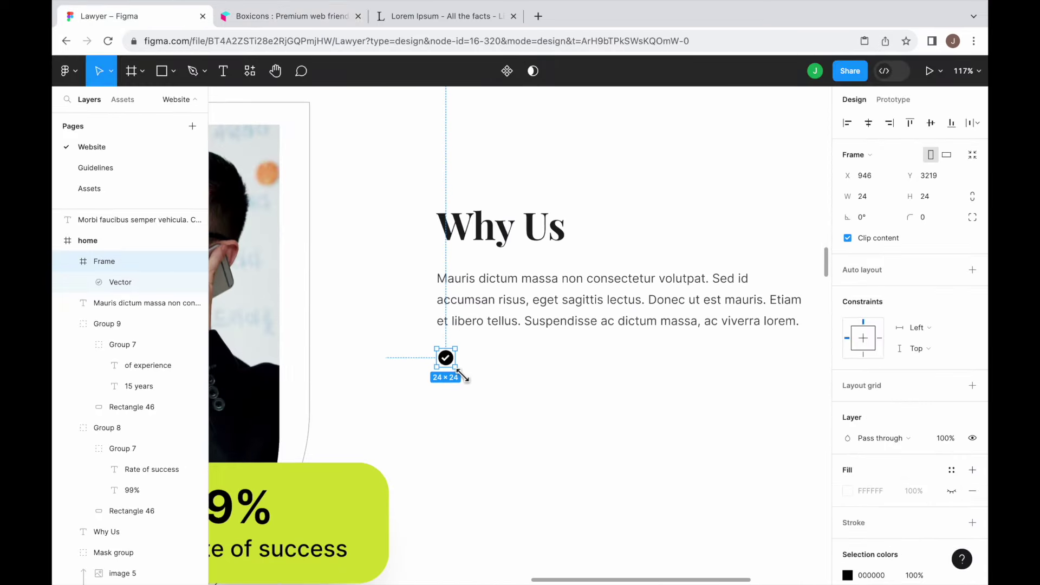
scroll(463, 371, up, 4)
click(507, 274)
key(ctrl+d)
drag(507, 274, 558, 406)
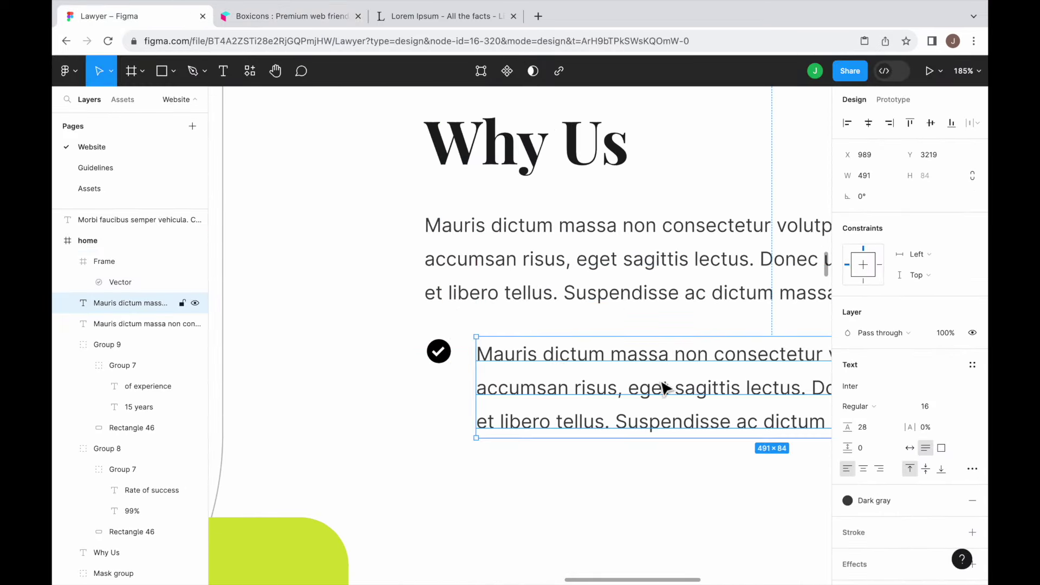
key(Return)
text(Ex)
key(Escape)
click(603, 295)
click(848, 500)
click(520, 359)
double_click(832, 353)
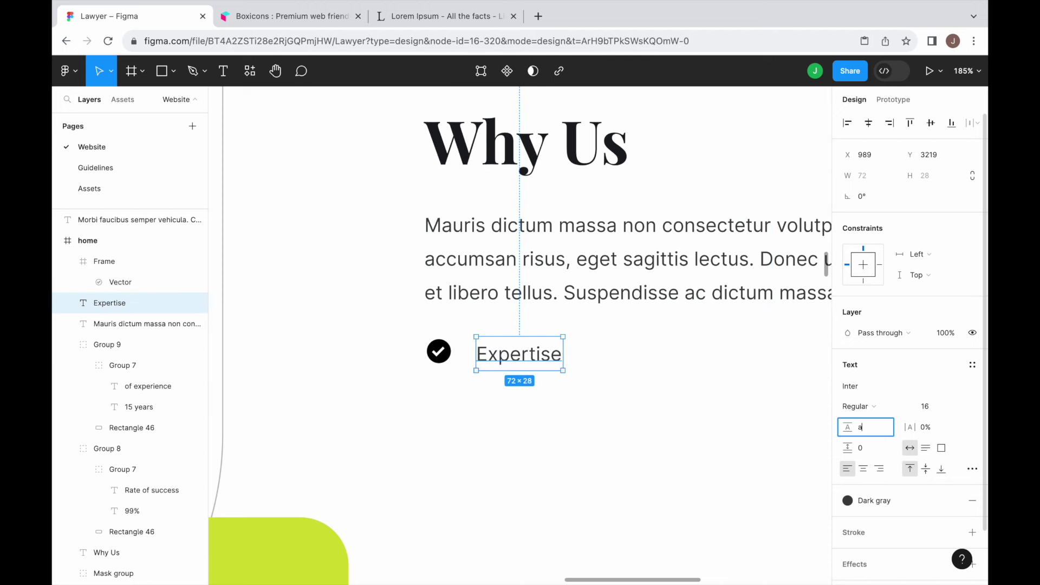
Recolour the check icon with the Chartreuse colour style
click(716, 455)
click(439, 351)
click(848, 473)
click(952, 473)
click(705, 460)
Combine the check icon and Expertise label into one row
click(519, 352)
shift+click(439, 351)
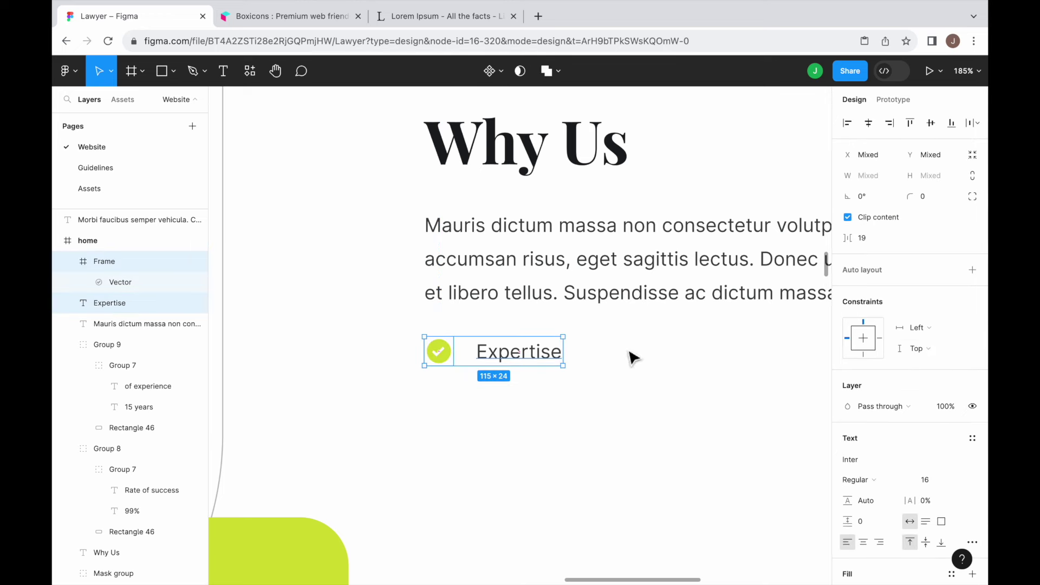
click(972, 270)
key(ctrl+d)
Copy the Expertise row to its right and relabel it 'Client-Centric Approach'
drag(592, 348, 724, 372)
scroll(599, 360, right, 3)
double_click(597, 355)
text(Client-Centric A)
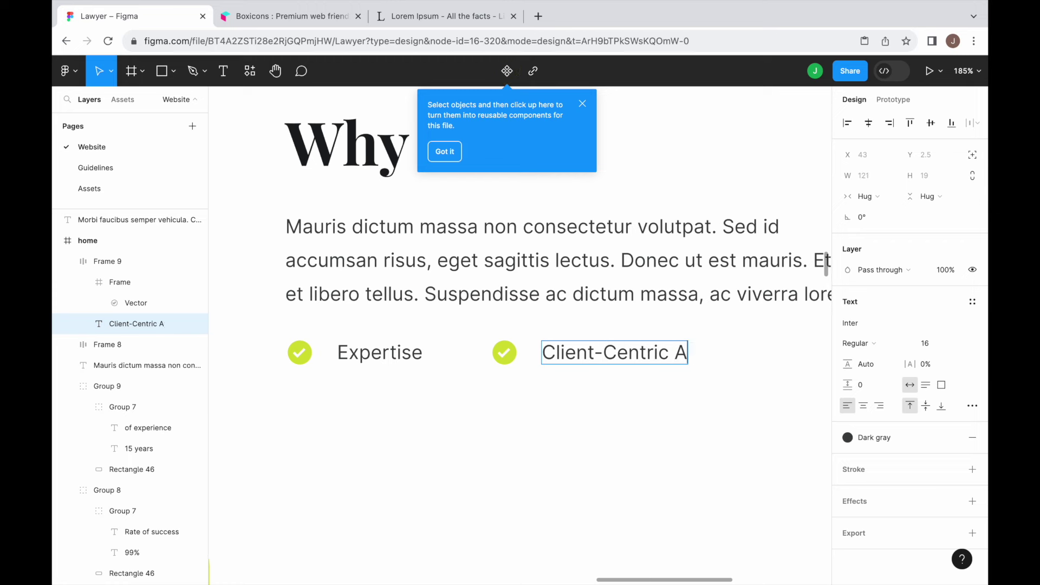
text(pproach)
key(Escape)
key(Escape)
Duplicate both rows below, relabelled 'Results-Oriented' and 'Personalized Service'
shift+click(383, 353)
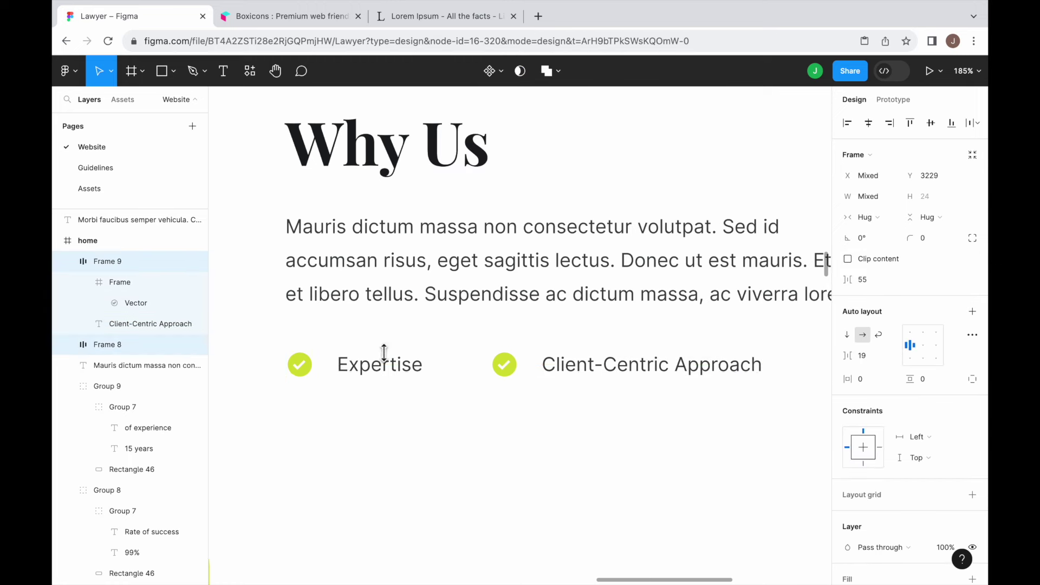
key(ctrl+d)
drag(398, 424, 400, 411)
click(391, 408)
text(Results-Oriente)
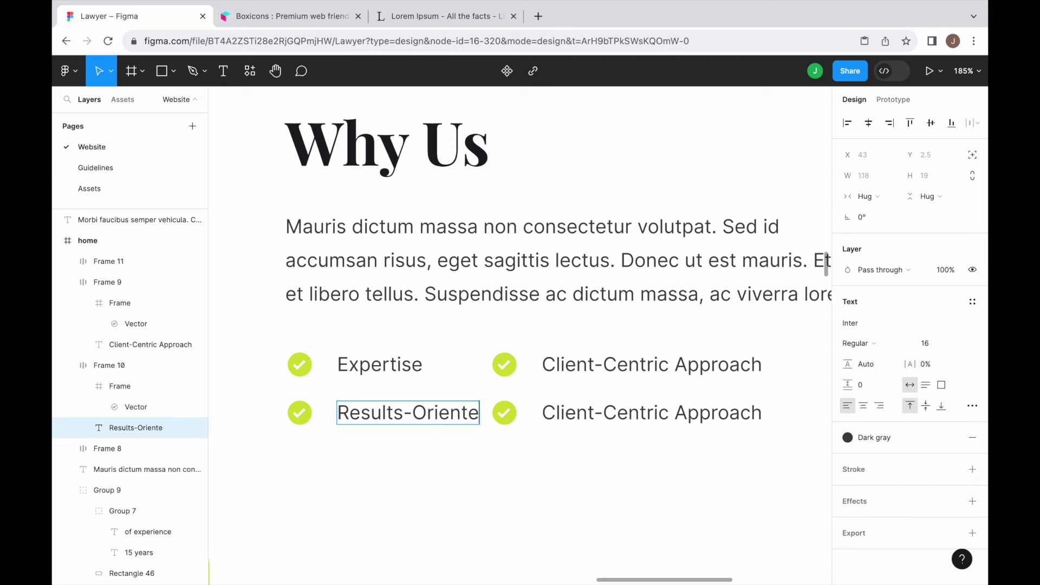
text(d)
key(Escape)
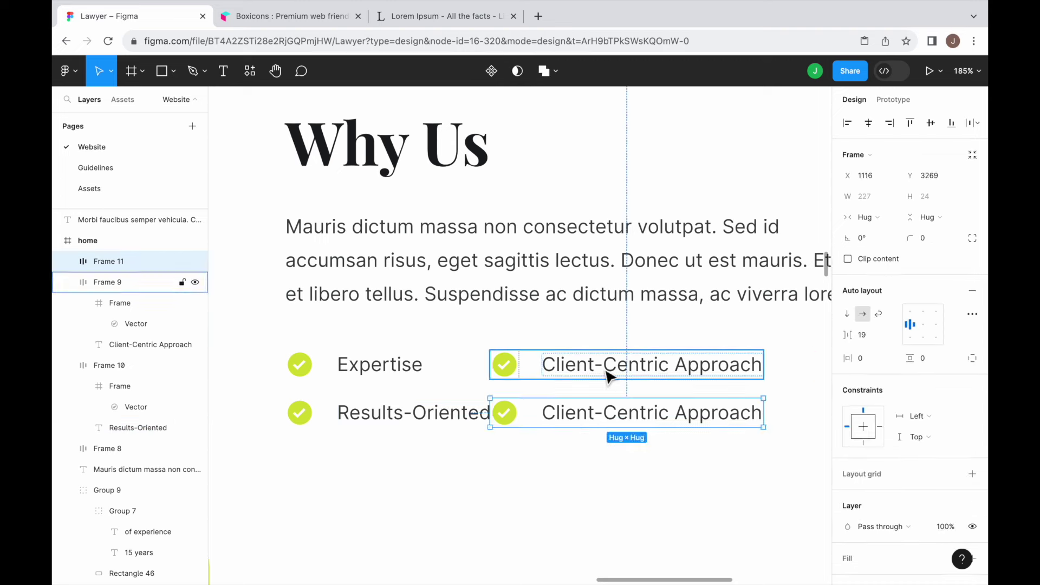
double_click(651, 419)
text(Personal)
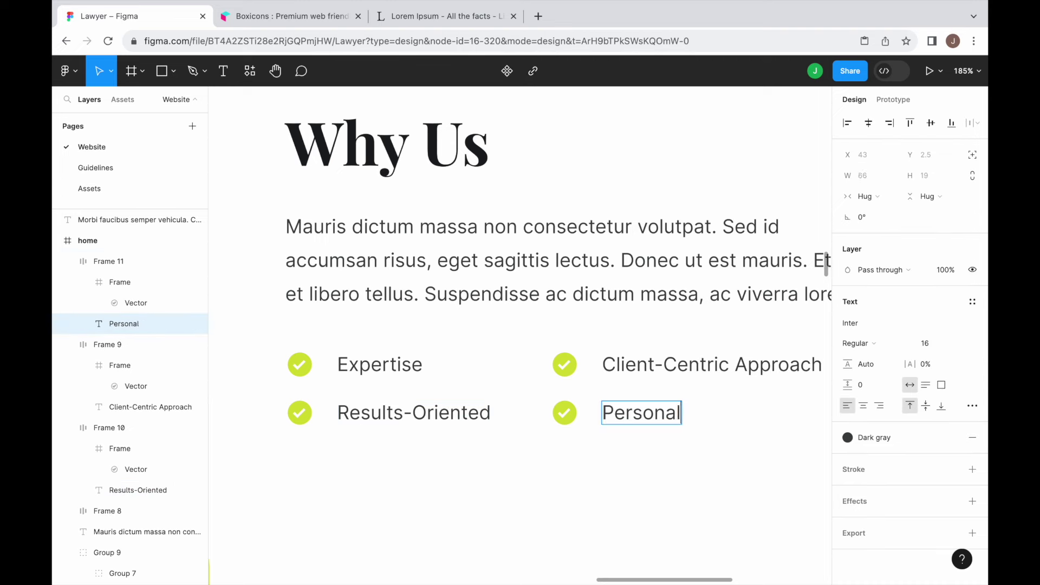
text( Service)
key(Escape)
scroll(622, 427, down, 5)
scroll(596, 325, down, 5)
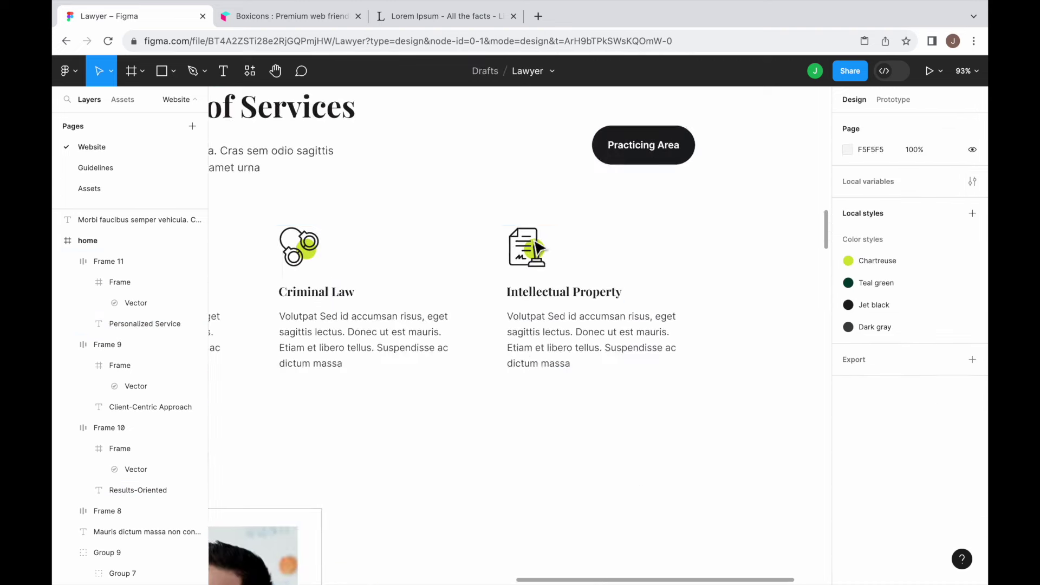
Move the button group under the checklist and make the Book an Appointment text Jet black
click(580, 285)
scroll(581, 283, up, 10)
mouse_move(457, 300)
mouse_down()
mouse_move(526, 313)
mouse_move(518, 375)
mouse_up()
double_click(574, 398)
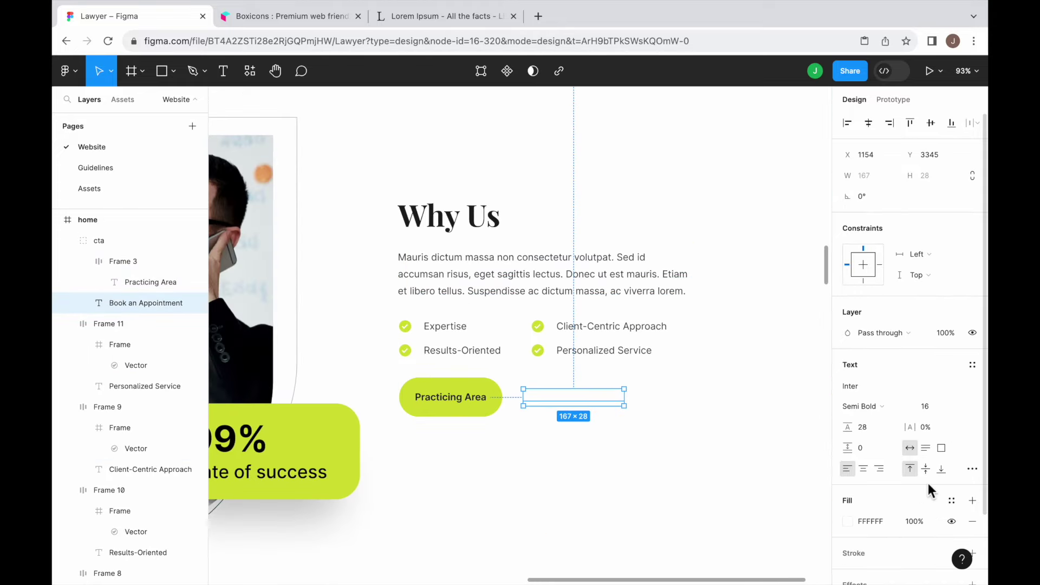
click(954, 475)
click(717, 538)
Fill the Practicing Area button Jet black and nudge both buttons down slightly
click(451, 397)
click(952, 437)
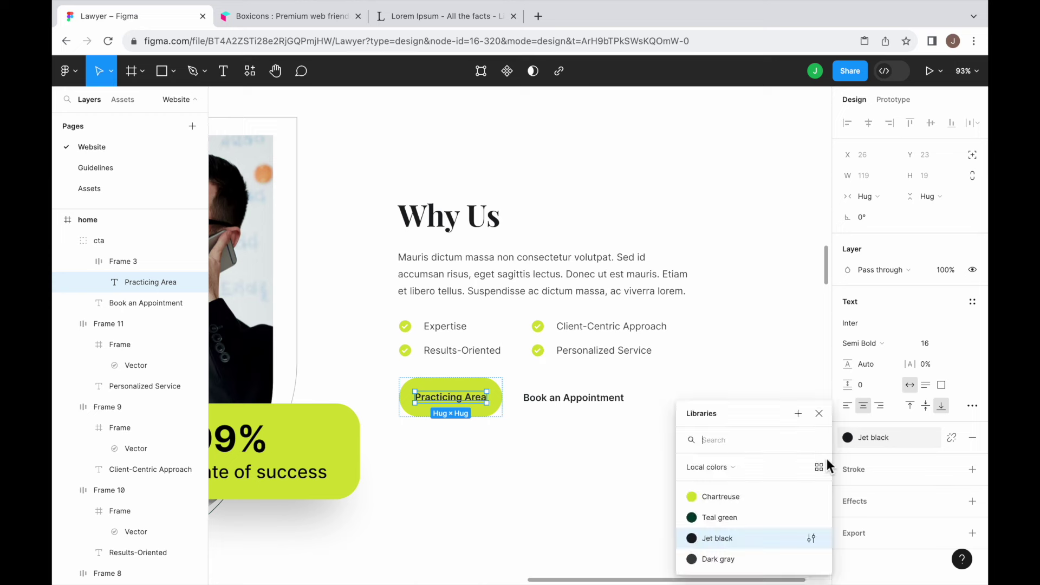
key(Escape)
scroll(894, 434, down, 5)
click(892, 452)
click(718, 495)
click(581, 457)
drag(575, 404, 592, 450)
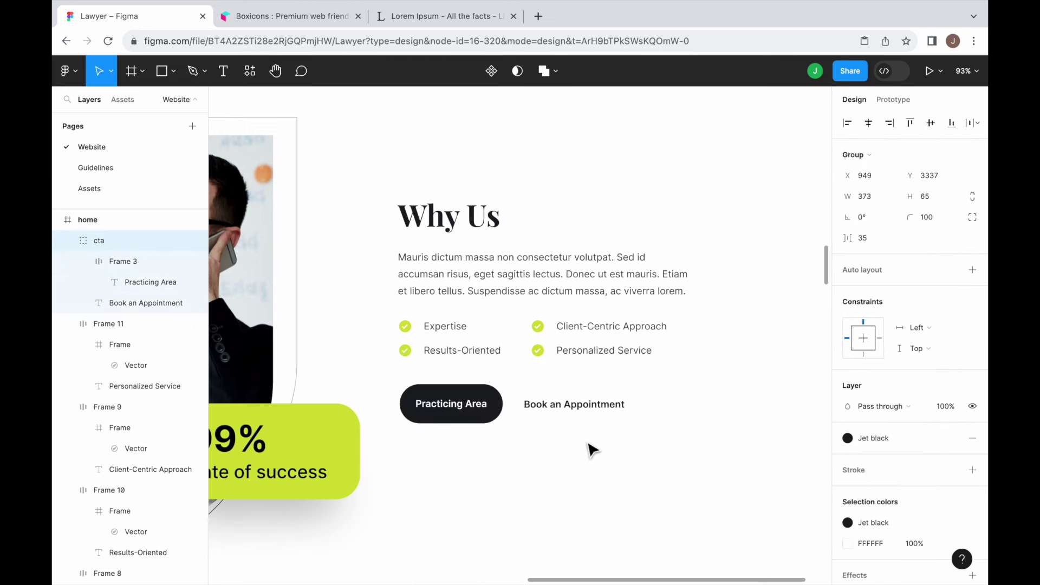
Group all Why Us block elements together, keeping the checklist alignment unchanged
scroll(589, 448, down, 5)
drag(529, 329, 643, 425)
click(848, 124)
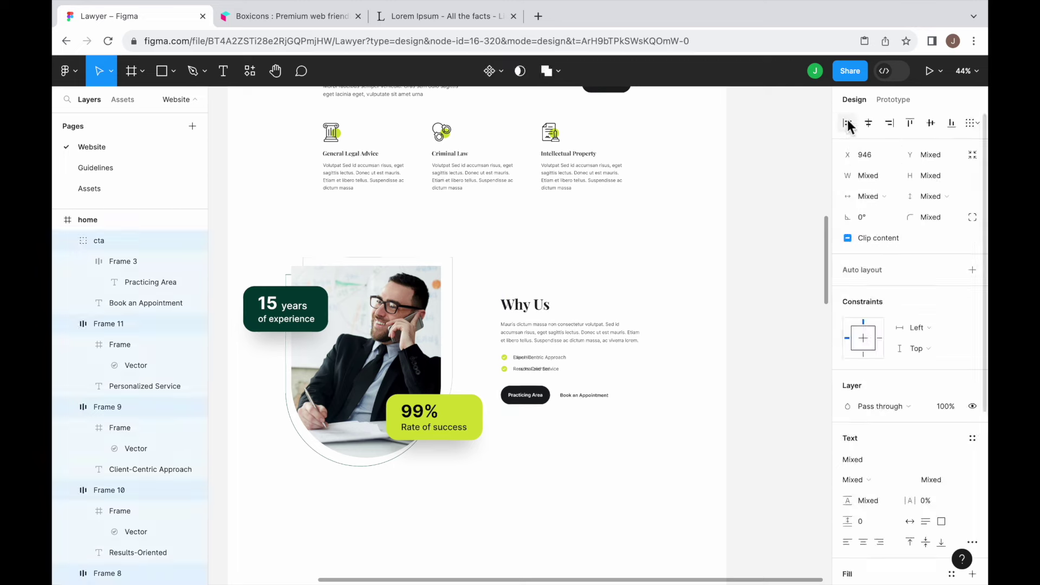
key(ctrl+z)
drag(520, 262, 624, 440)
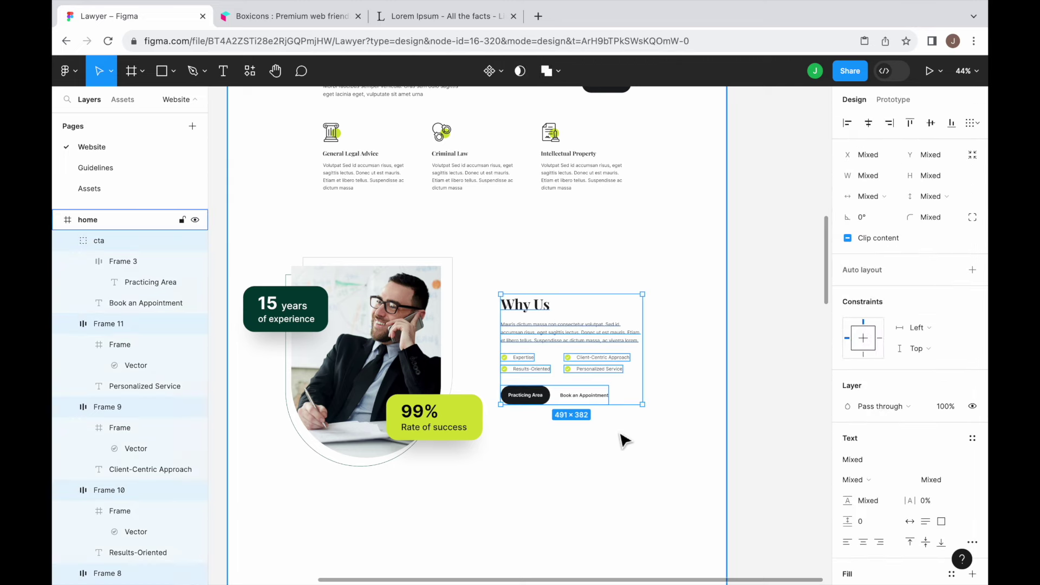
key(ctrl+g)
Toggle the layout grid to check the Why Us group and photo alignment
click(564, 412)
scroll(564, 413, down, 1)
click(549, 297)
key(shift+g)
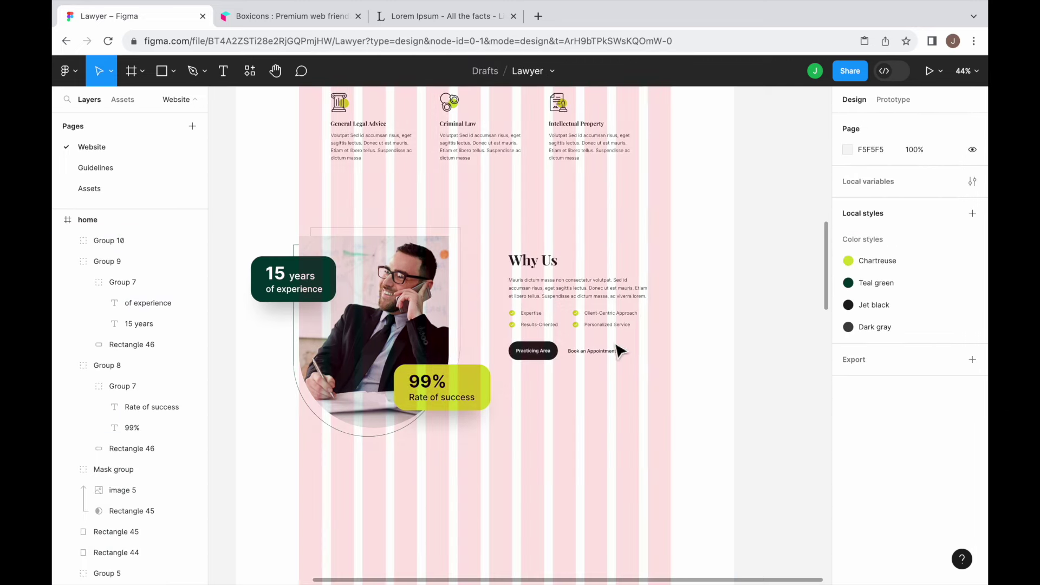
scroll(591, 271, up, 2)
key(shift+g)
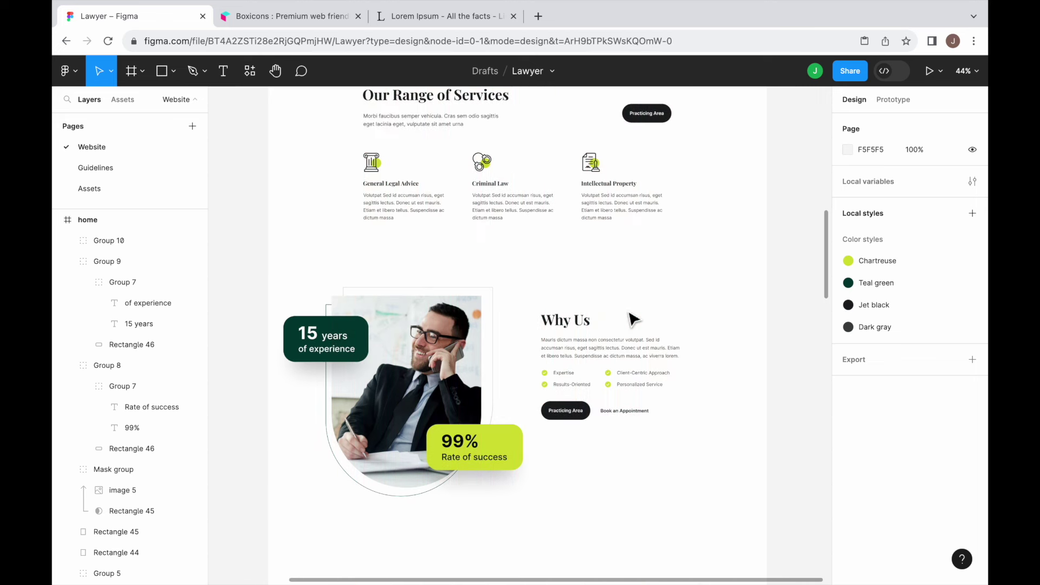
click(412, 358)
key(shift+g)
scroll(632, 312, down, 3)
Draw a full-width rectangle below the Why Us section, extended to the frame edge
click(631, 311)
click(169, 76)
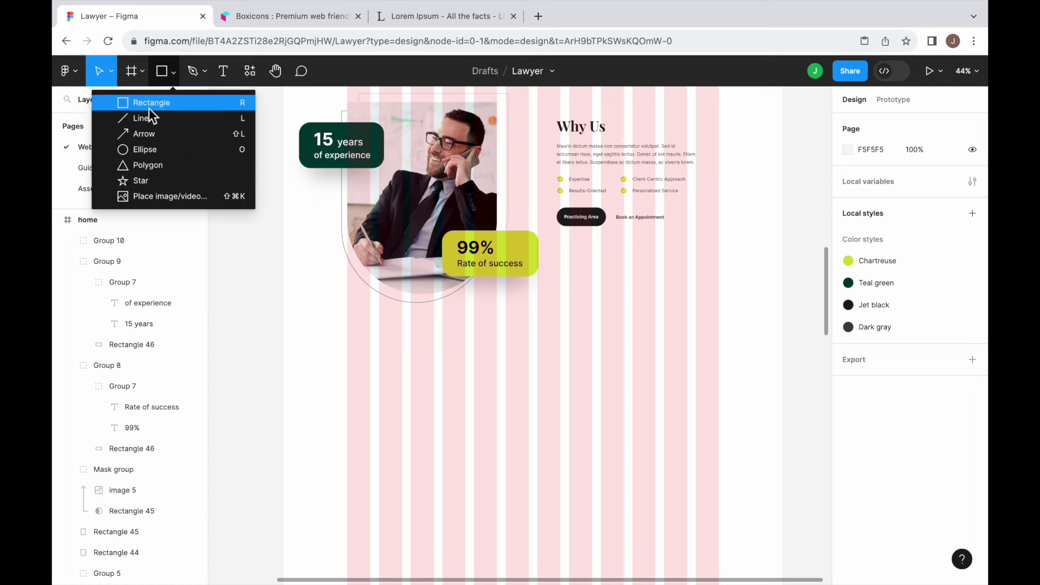
click(149, 109)
drag(283, 323, 783, 511)
drag(293, 413, 283, 412)
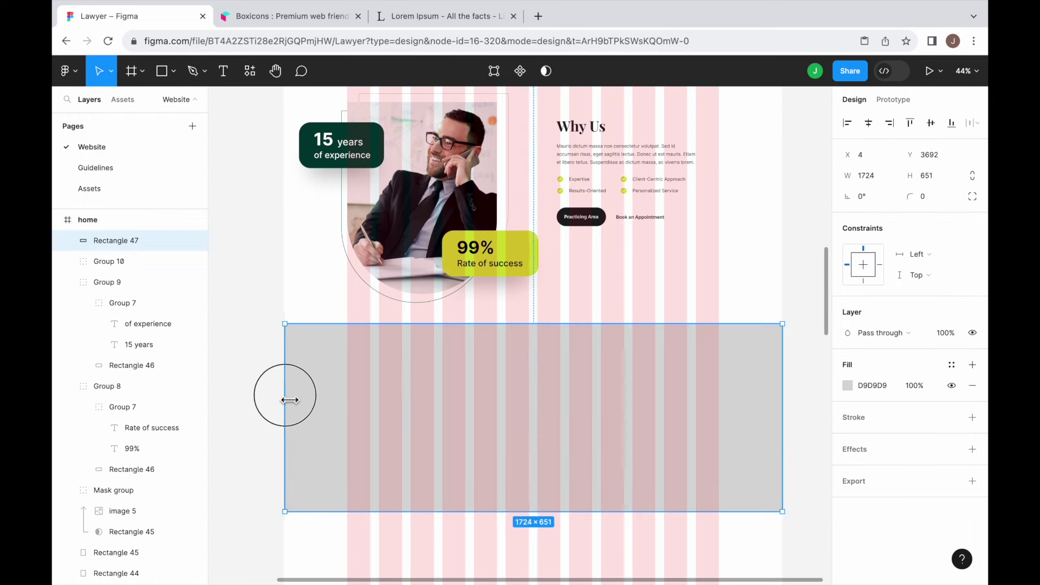
scroll(564, 488, down, 1)
drag(566, 492, 569, 508)
drag(484, 334, 481, 353)
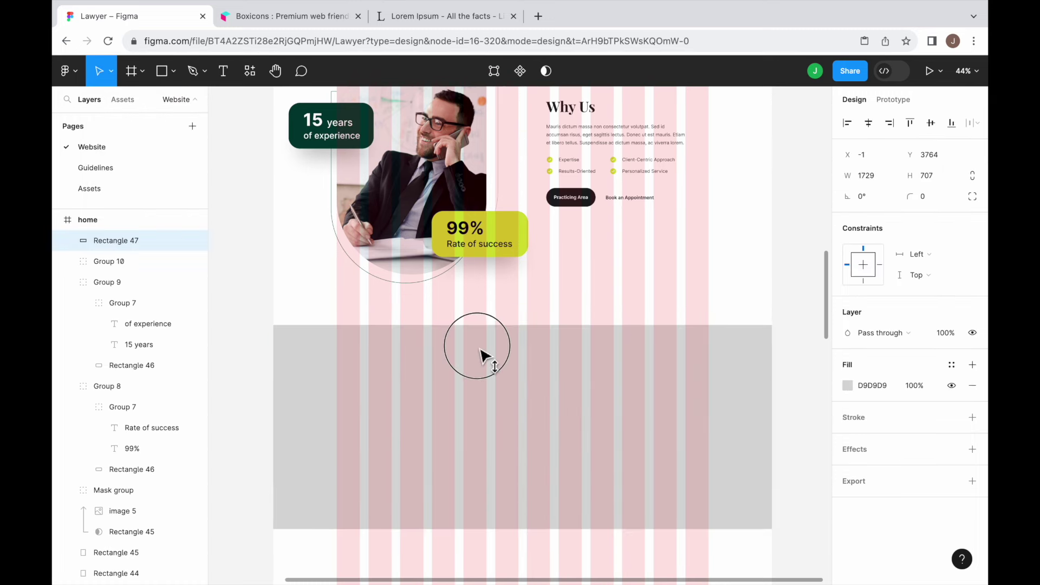
Fill the band Teal green and place a centre-aligned copy of the Why Us heading on it
click(952, 364)
click(747, 471)
click(716, 219)
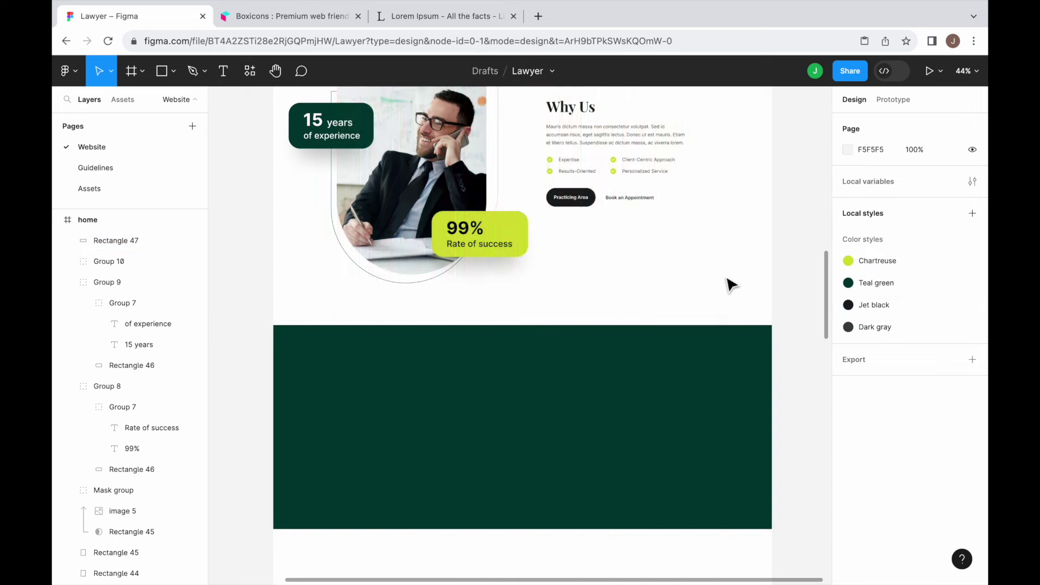
mouse_move(569, 107)
mouse_down()
mouse_move(499, 395)
mouse_move(529, 352)
mouse_move(528, 373)
mouse_up()
click(863, 469)
click(867, 501)
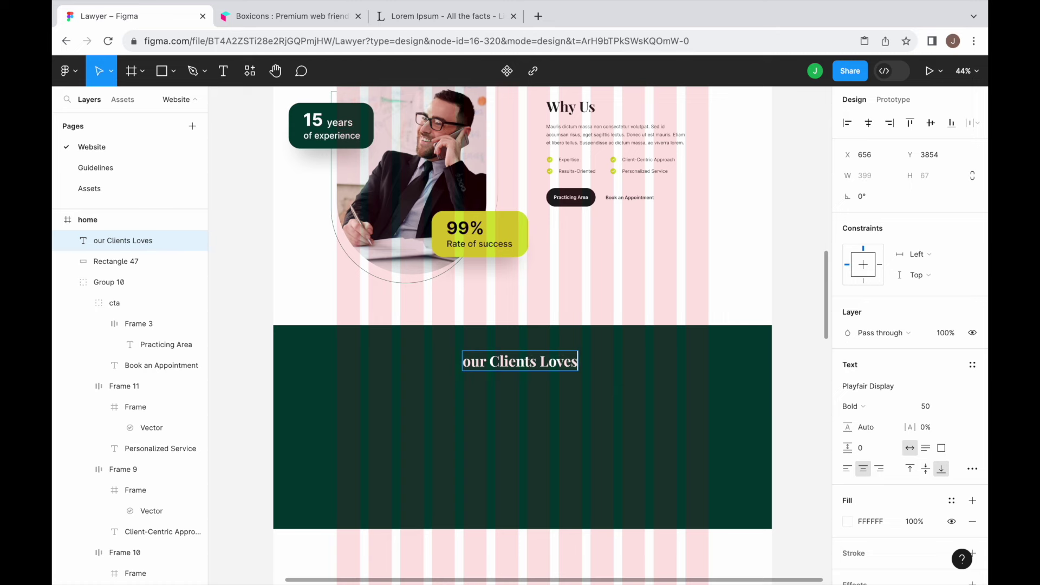
Correct the teal band heading to read 'Our Clients Love Us'
key(BackSpace)
text(Us)
key(Escape)
key(Escape)
double_click(473, 362)
text(Our)
click(611, 295)
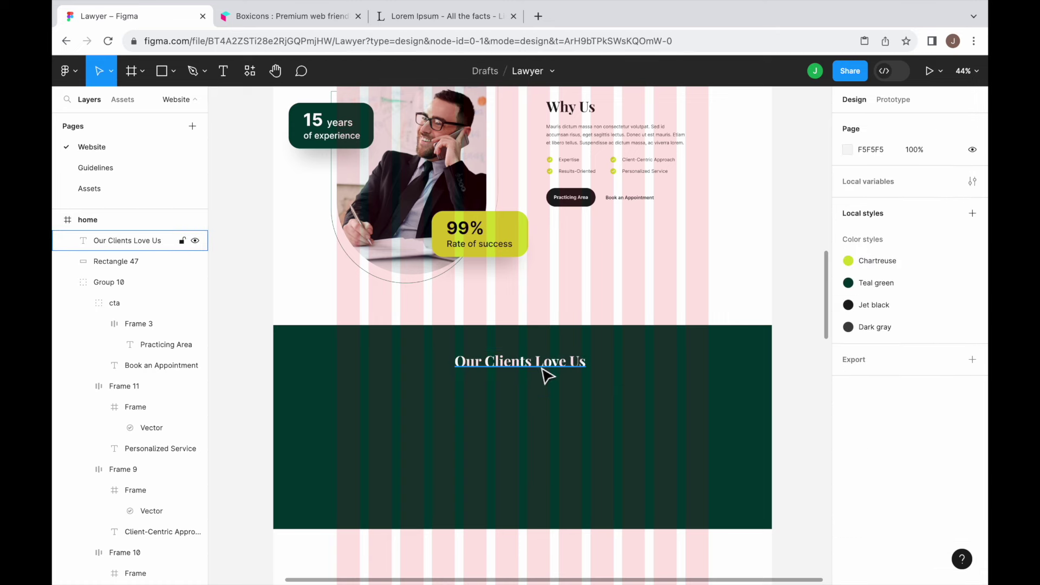
scroll(546, 368, up, 3)
Draw a 125×125 circle below the heading and paste in the man's portrait from the assets page
key(o)
scroll(539, 304, up, 3)
drag(527, 277, 606, 355)
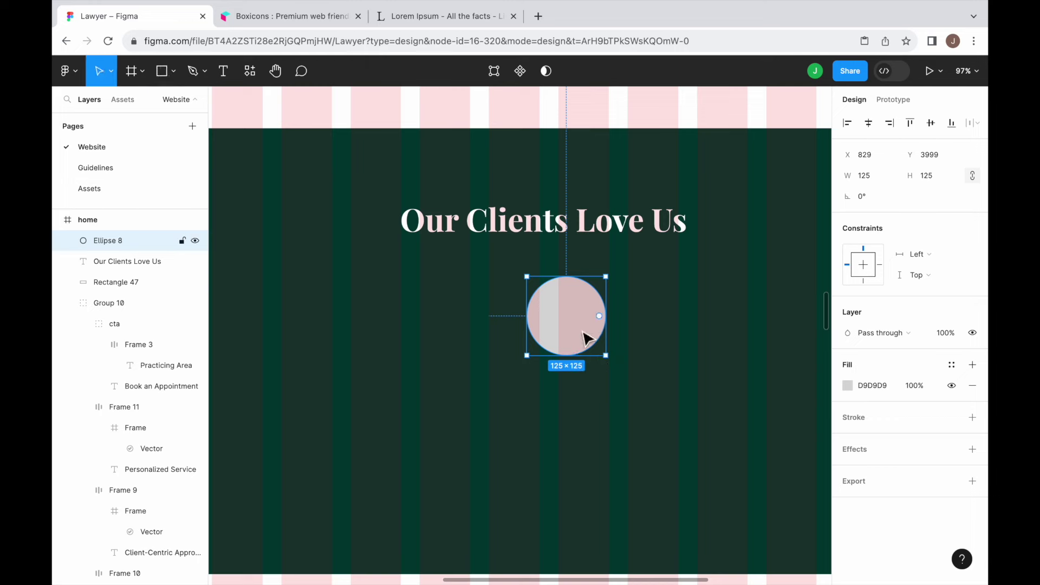
click(90, 189)
key(ctrl+c)
click(92, 147)
key(ctrl+v)
Scale the portrait to about 287 wide, mask it into the circle, and add a 38×38 circle beside it
click(111, 71)
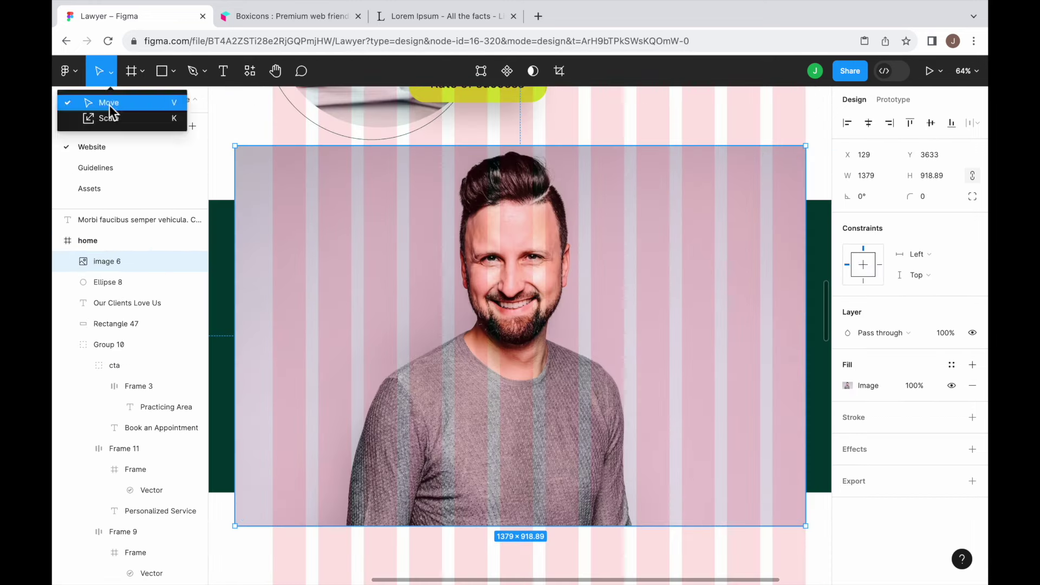
click(109, 118)
drag(234, 146, 461, 328)
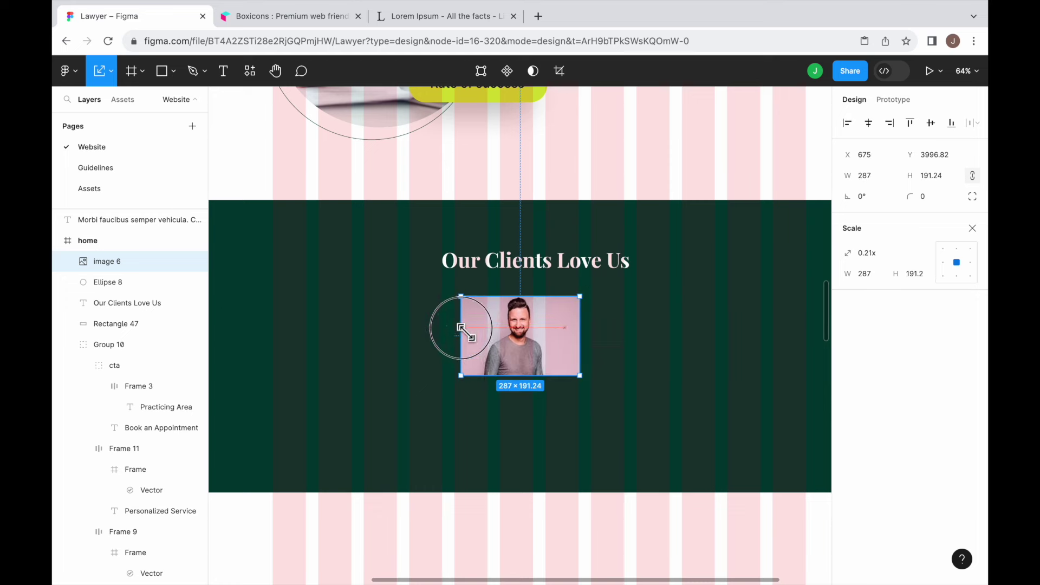
scroll(596, 301, up, 5)
drag(434, 369, 471, 369)
drag(343, 351, 488, 350)
shift+click(108, 281)
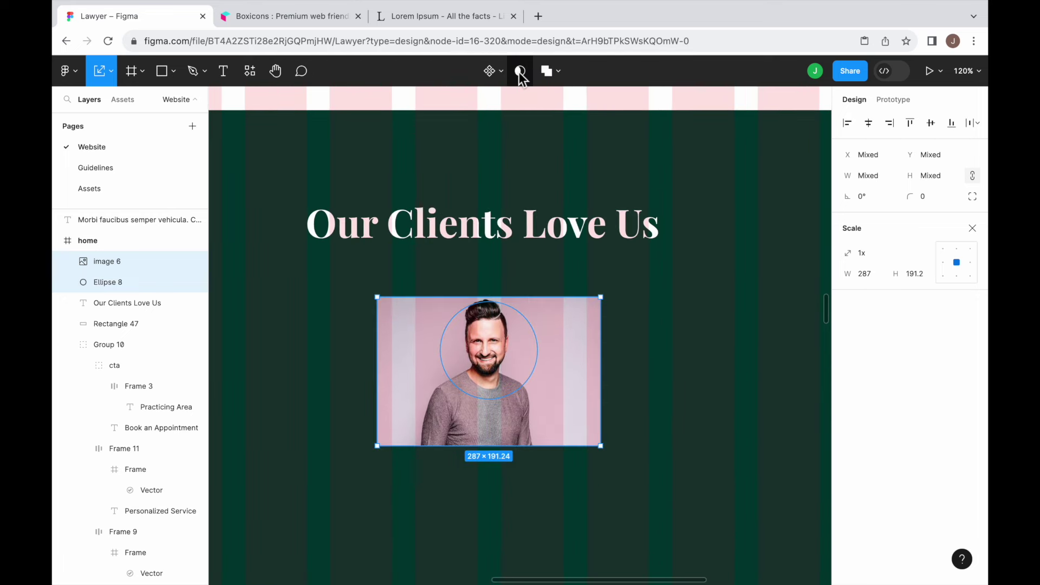
click(520, 71)
scroll(616, 348, up, 2)
key(o)
drag(587, 350, 621, 385)
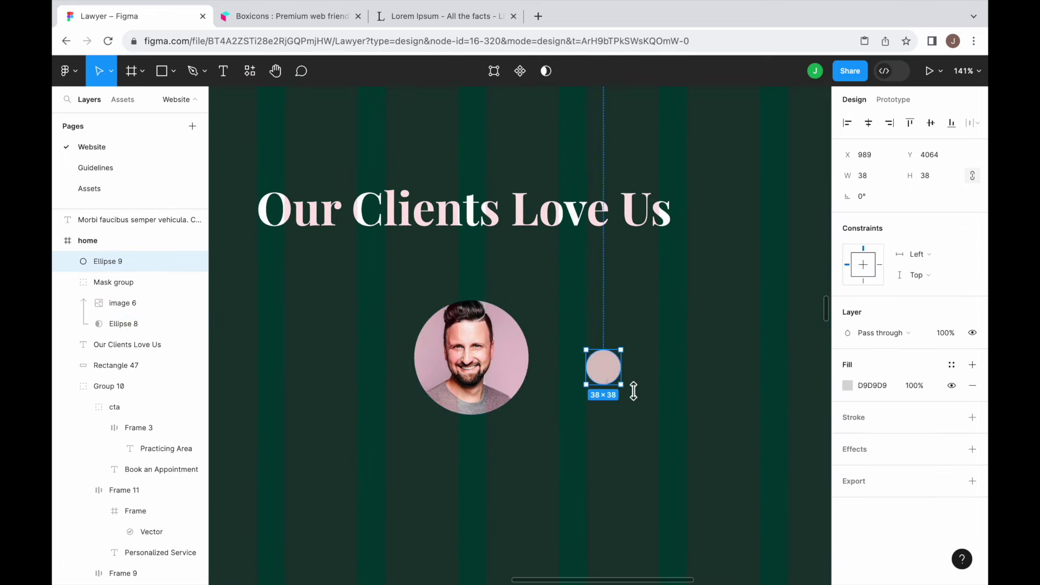
Fill the small circle with Chartreuse and start a quote-mark text layer
click(952, 364)
click(709, 451)
key(t)
click(618, 257)
scroll(622, 292, up, 1)
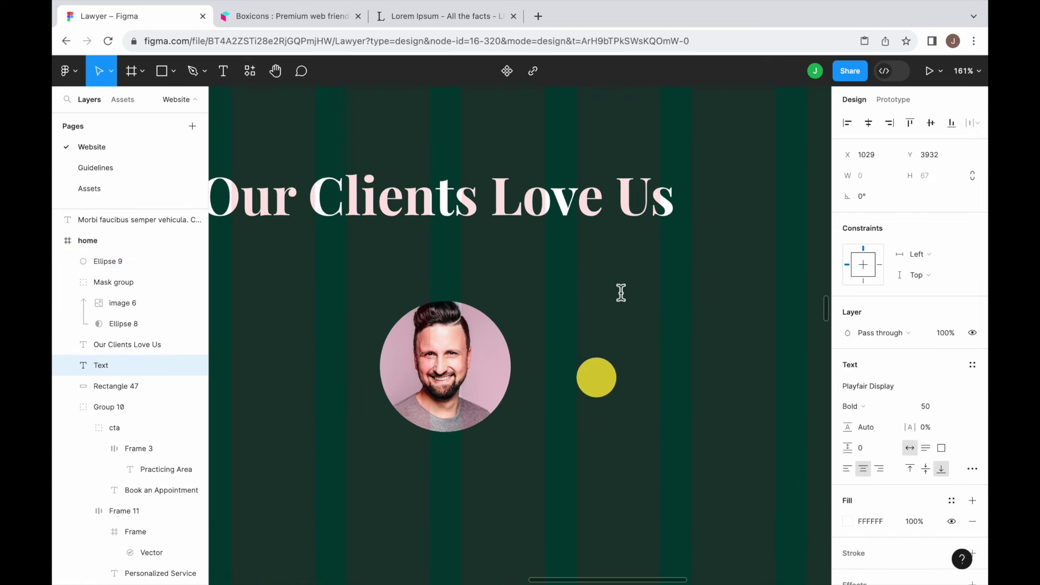
Flatten the quote mark, colour it Jet black, and place it on the chartreuse circle
right_click(619, 248)
click(651, 375)
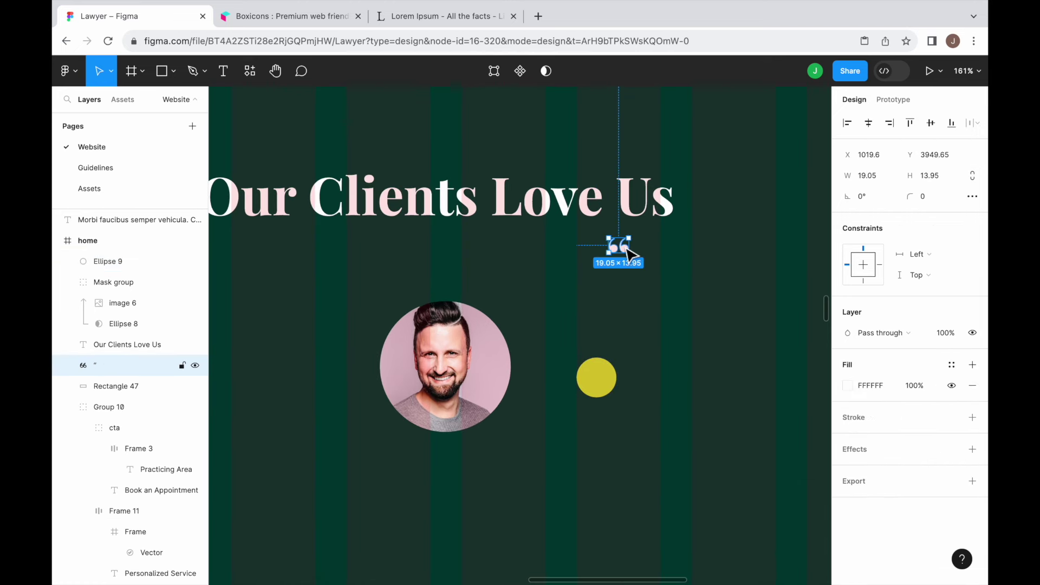
click(952, 365)
click(740, 491)
drag(636, 352, 605, 374)
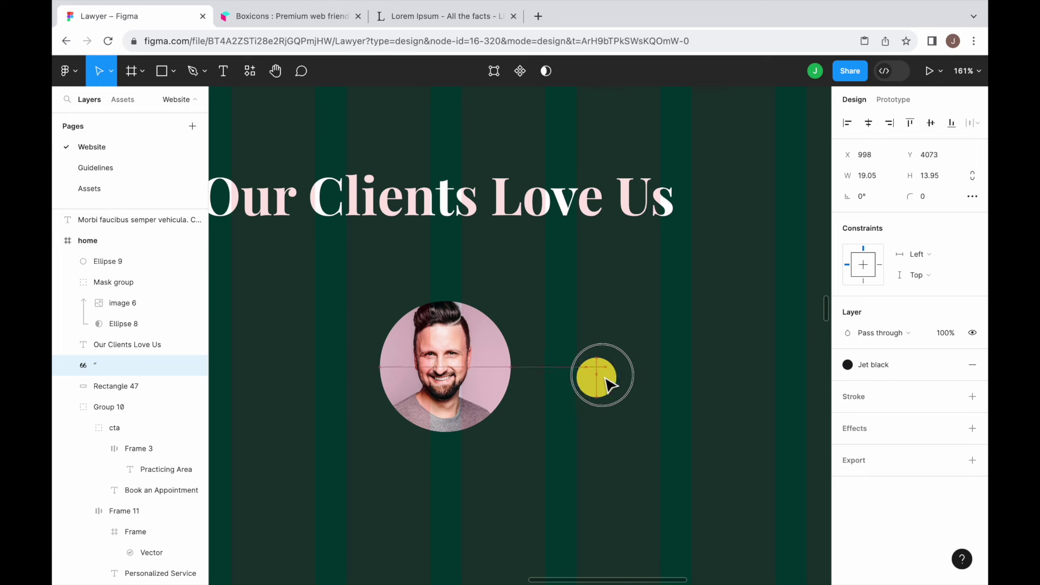
key(ctrl+bracketleft)
drag(609, 386, 608, 374)
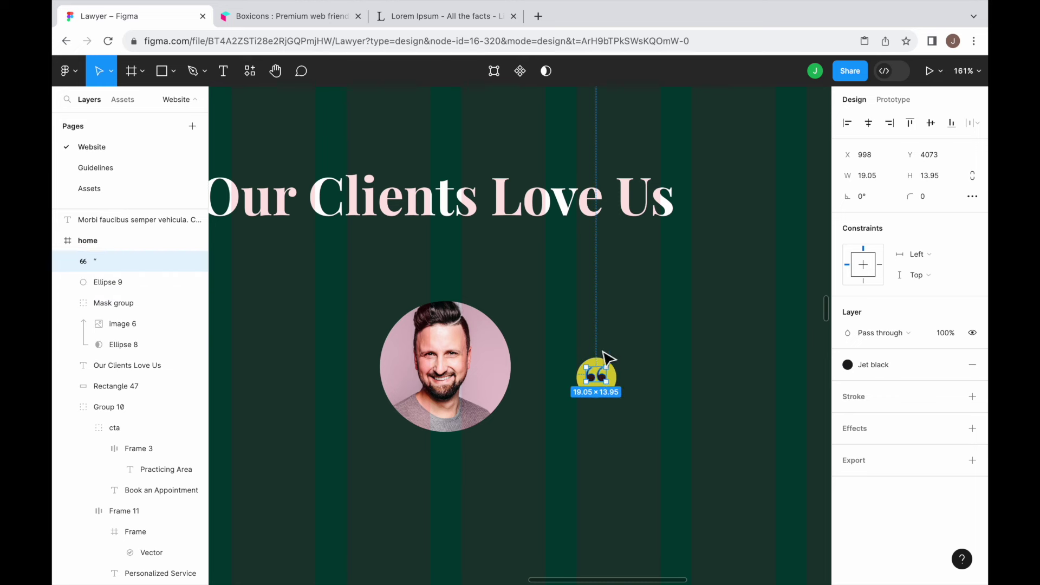
Group the quote mark and circle into a badge on the photo's lower-right edge
click(616, 398)
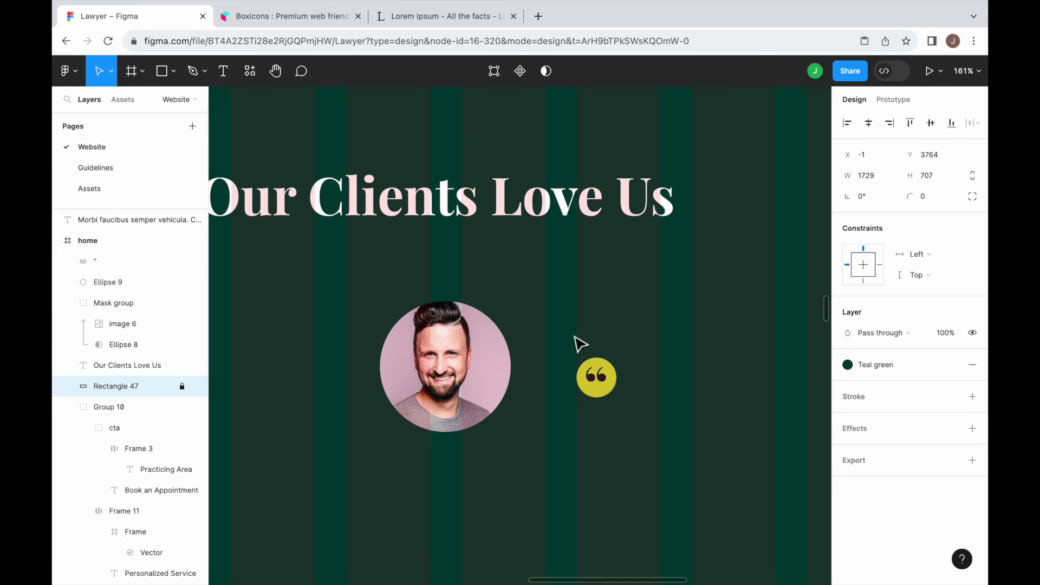
key(Escape)
shift+click(598, 394)
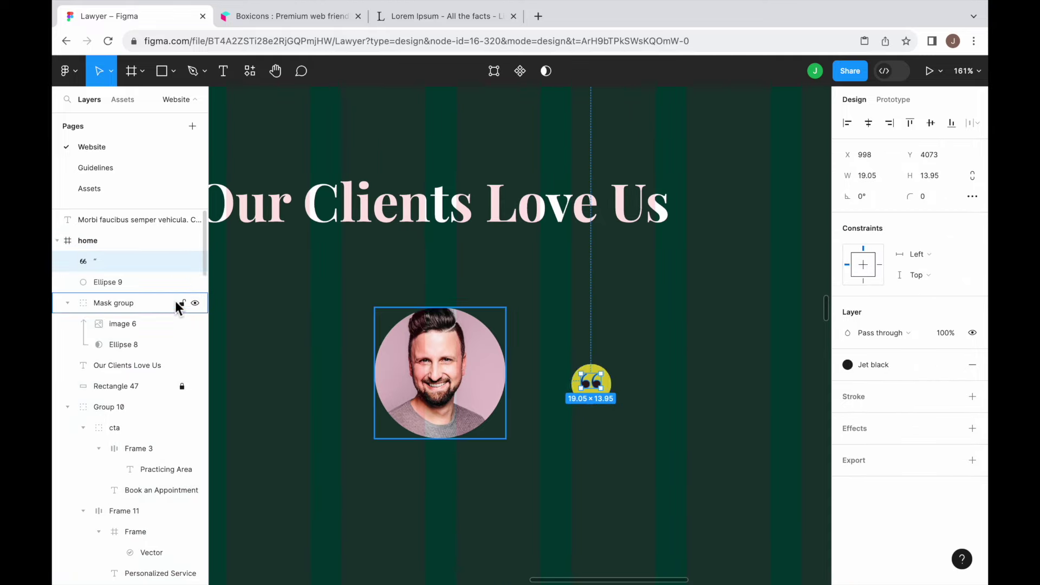
click(576, 360)
drag(568, 348, 635, 431)
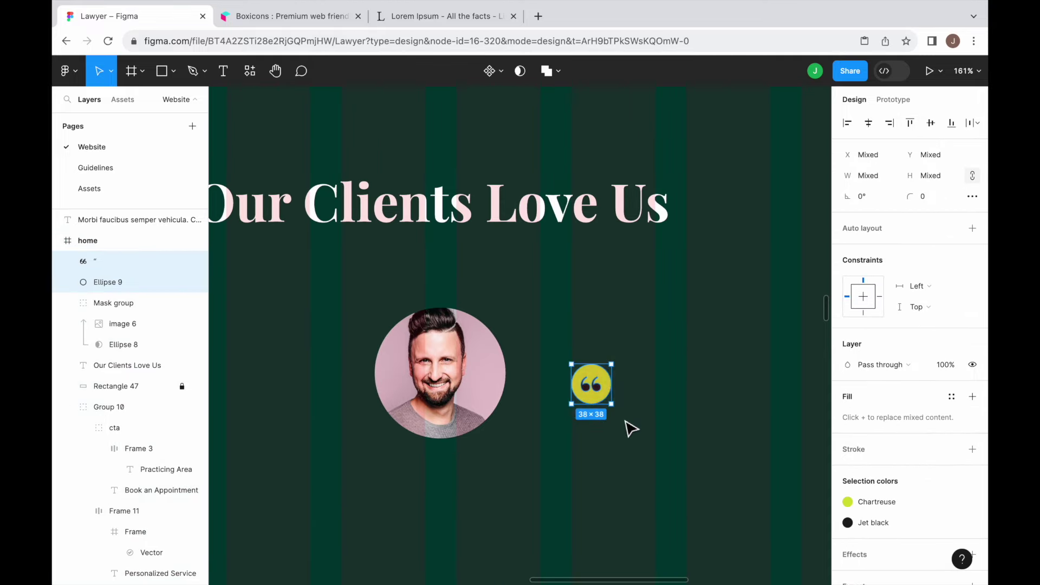
key(ctrl+g)
drag(592, 386, 517, 404)
Unlock the teal background (Rectangle 47) and drag it taller
scroll(502, 405, down, 2)
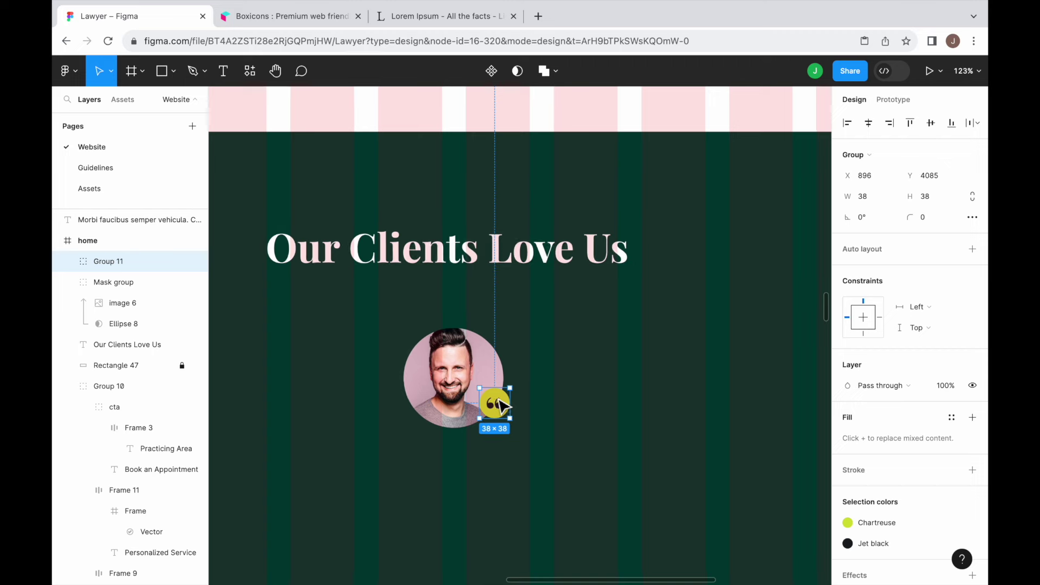
scroll(529, 393, down, 2)
click(578, 399)
scroll(564, 432, down, 3)
scroll(564, 432, down, 3)
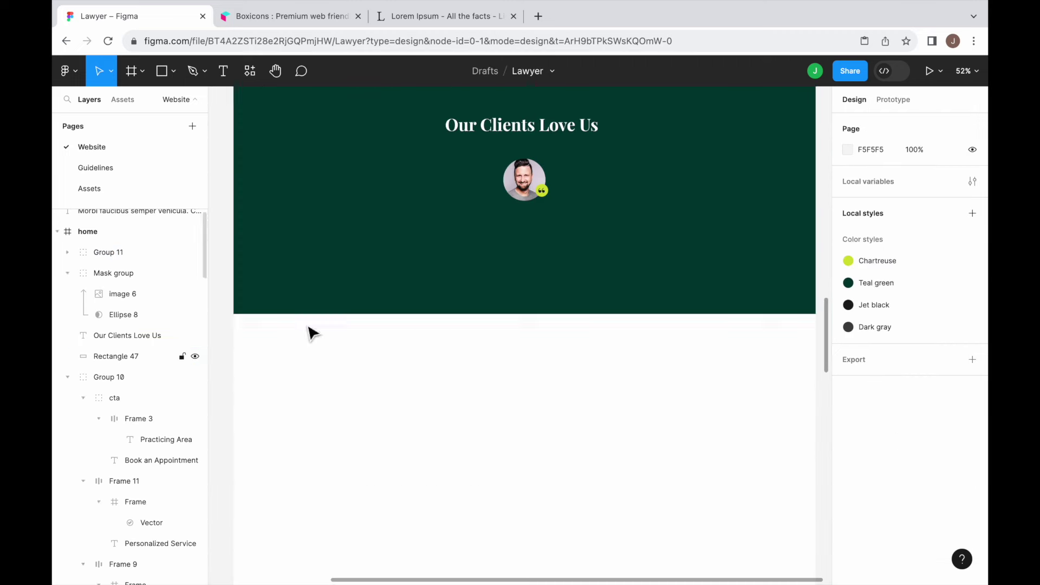
click(182, 356)
click(555, 319)
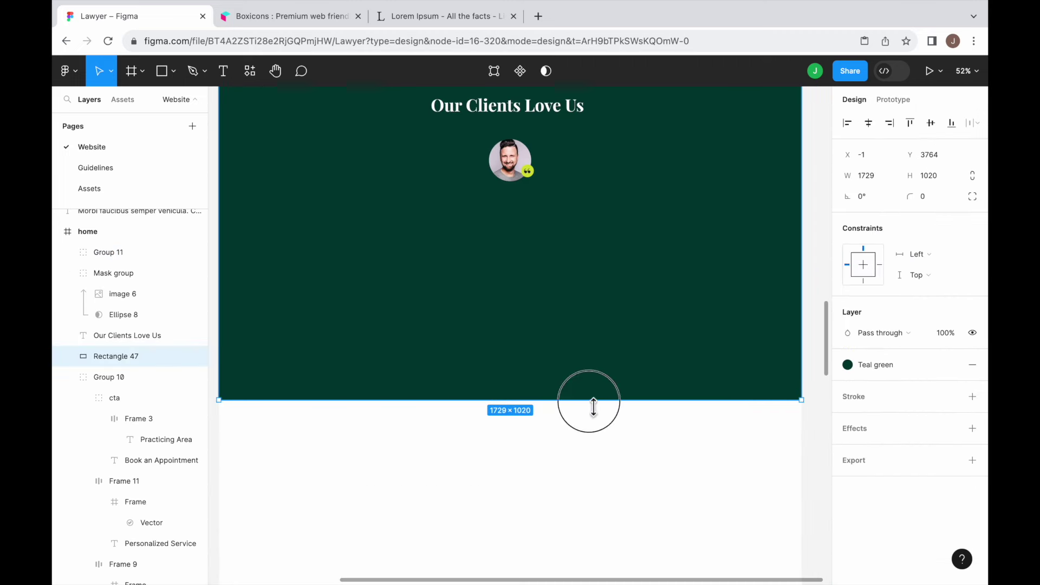
drag(555, 320, 591, 513)
scroll(590, 406, up, 3)
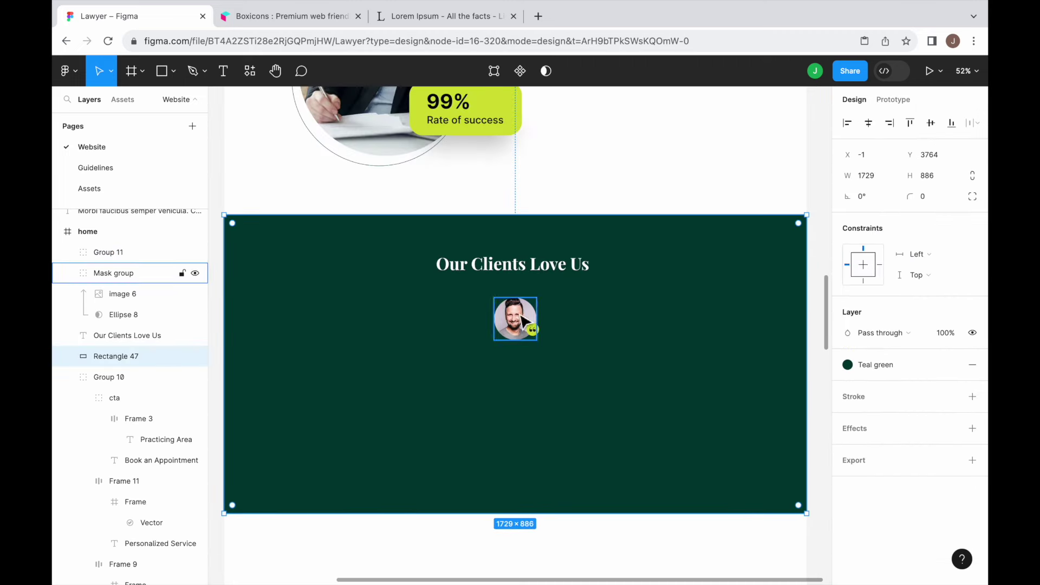
Lock the photo and teal background, then group the photo and badge as Group 12
click(514, 319)
key(ctrl+shift+l)
click(598, 368)
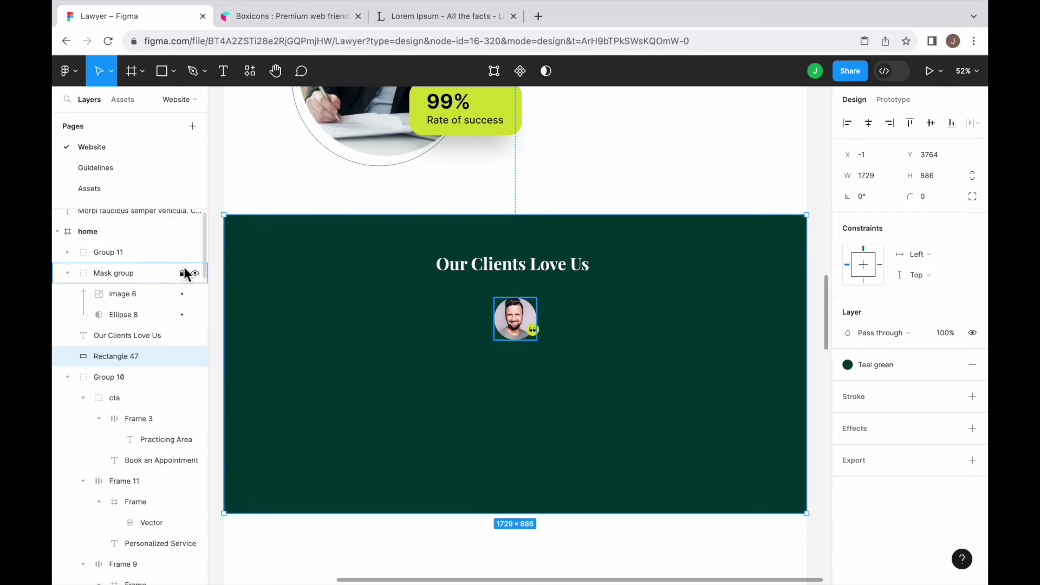
click(182, 356)
drag(482, 288, 560, 366)
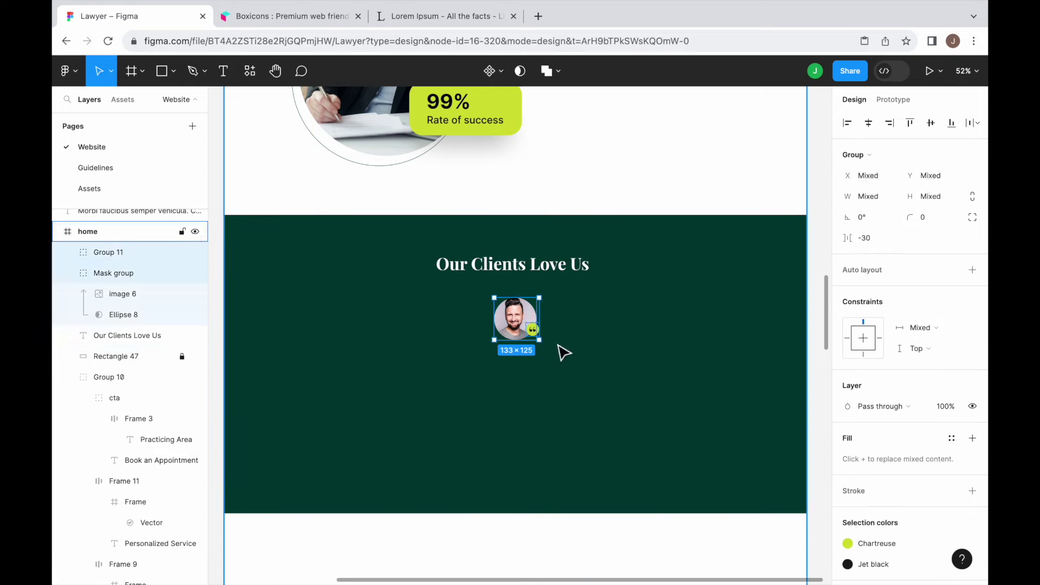
key(ctrl+g)
click(727, 261)
scroll(542, 244, up, 10)
scroll(425, 189, up, 10)
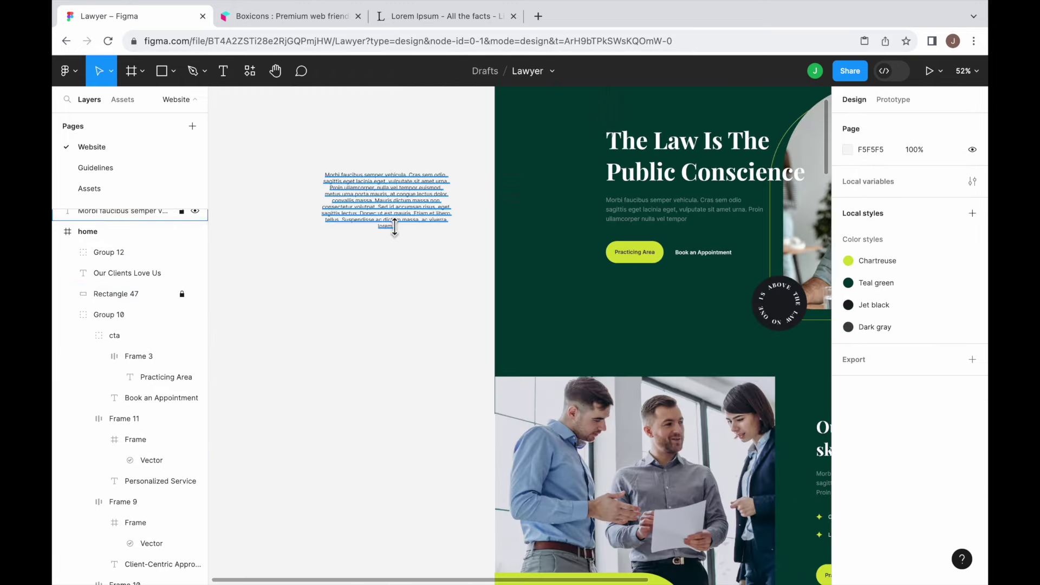
Paste the placeholder paragraph and centre-align it under the photo
drag(390, 226, 688, 260)
scroll(551, 299, down, 10)
scroll(551, 298, down, 15)
key(ctrl+v)
click(864, 469)
mouse_move(550, 320)
mouse_down()
mouse_move(524, 319)
mouse_move(615, 336)
mouse_up()
key(ctrl+z)
key(ctrl+z)
key(ctrl+z)
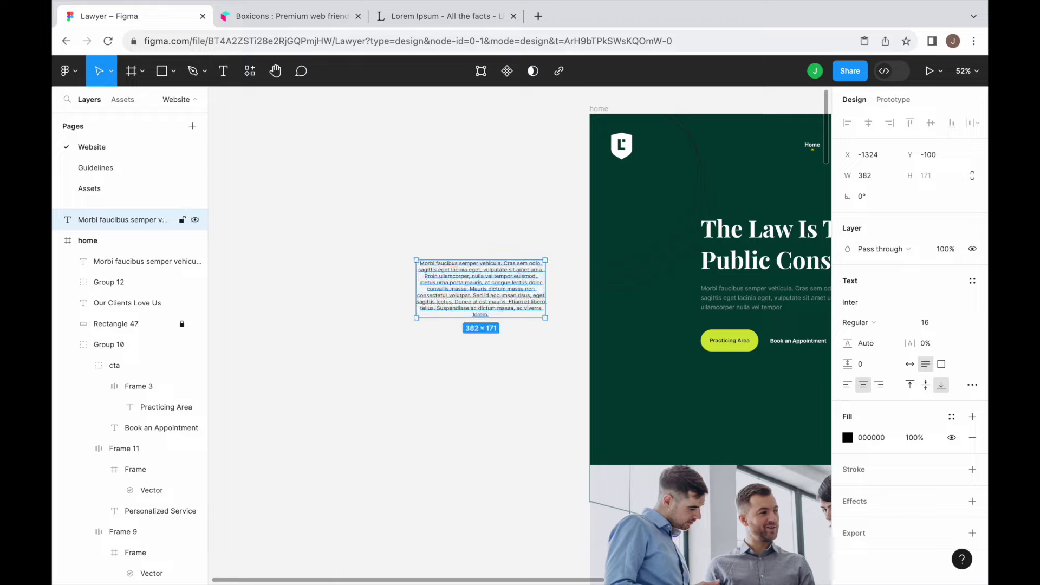
key(ctrl+z)
key(ctrl+shift+z)
key(ctrl+shift+z)
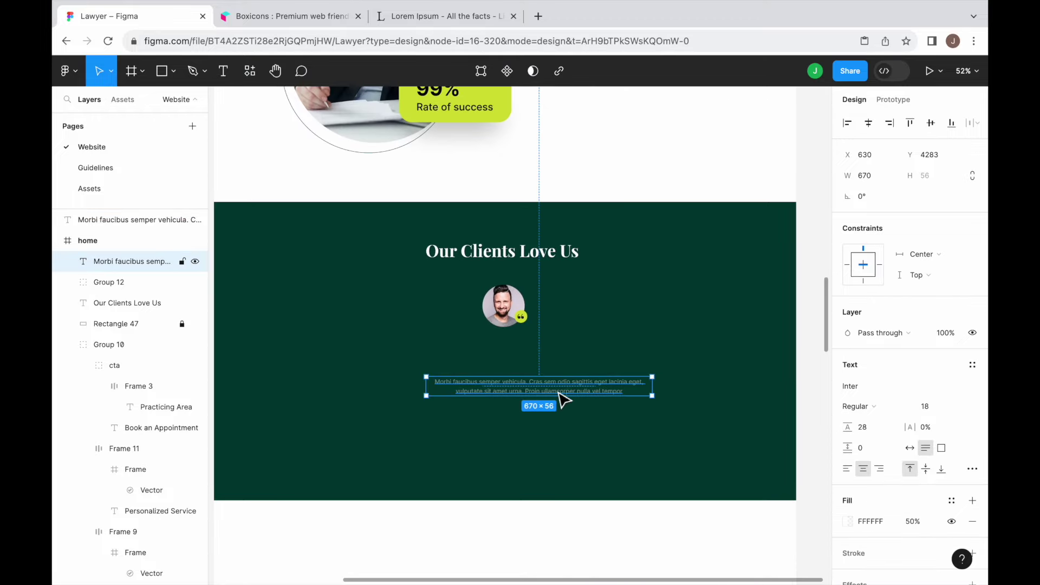
Replace it with the longer Morbi faucibus paragraph, widened to 775 under the photo
key(ctrl+d)
drag(561, 400, 557, 461)
double_click(557, 440)
key(ctrl+a)
key(ctrl+v)
key(Escape)
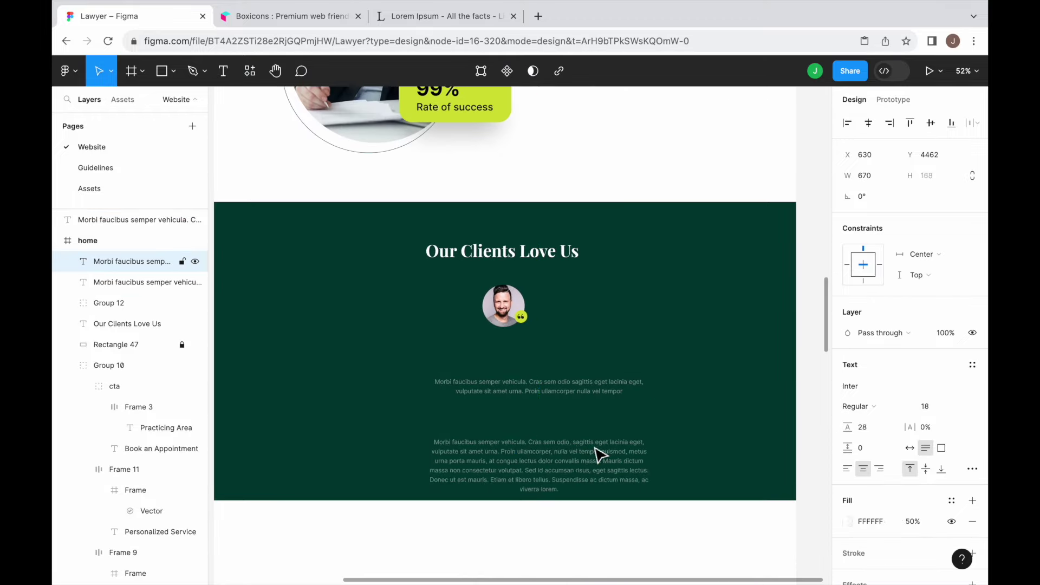
key(Delete)
drag(567, 433, 530, 367)
drag(633, 362, 654, 362)
Add quote marks, make the text fully opaque white, recentre it, and set line height 31
text(")
key(Escape)
click(541, 362)
drag(542, 362, 524, 366)
click(876, 430)
text(32)
key(Return)
text(31)
key(Return)
key(Escape)
click(476, 390)
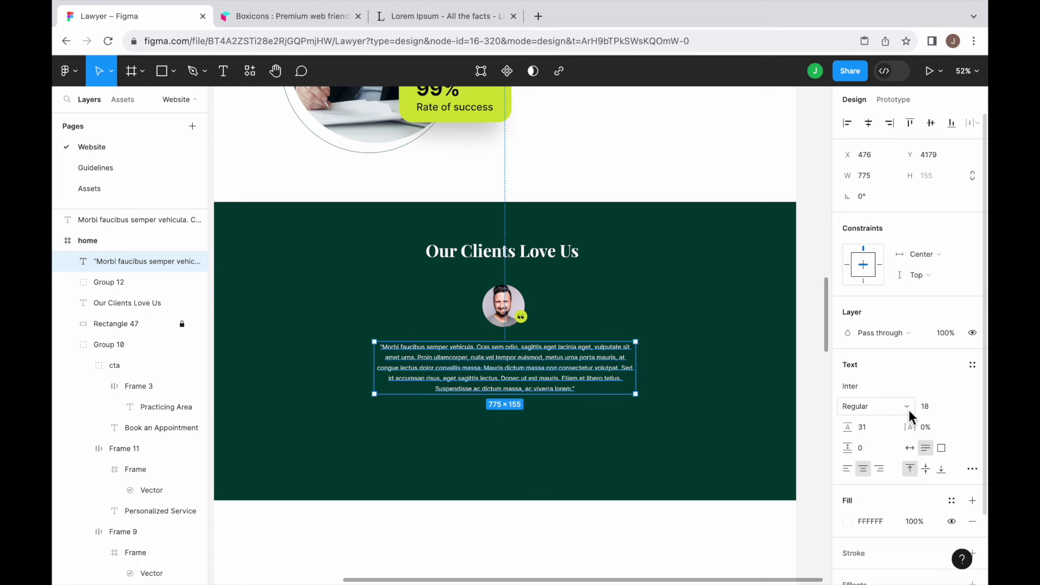
Duplicate the paragraph below as a client-name and Homeowner attribution line
key(ctrl+d)
drag(597, 347, 597, 413)
key(Return)
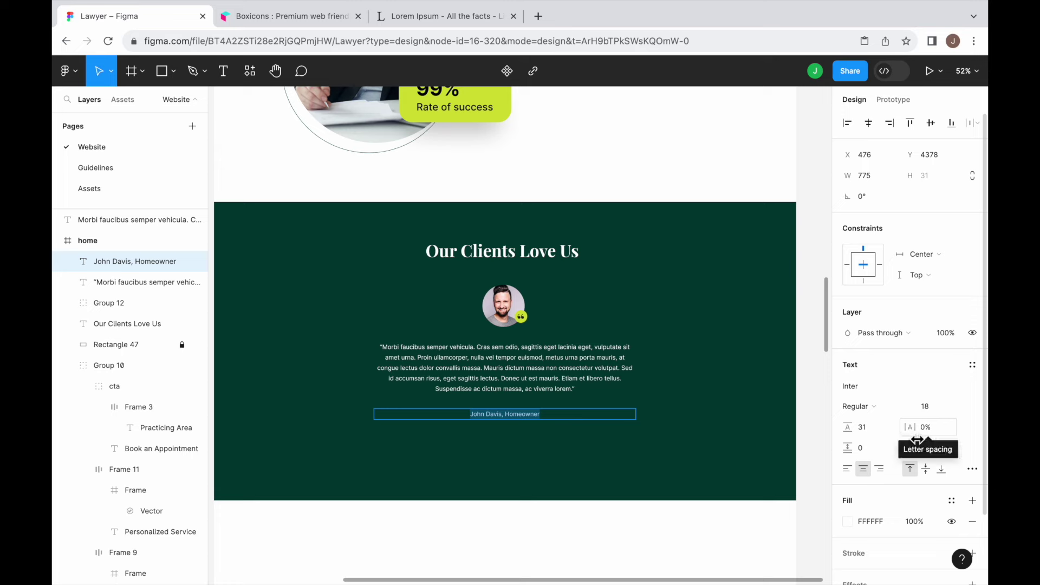
click(740, 434)
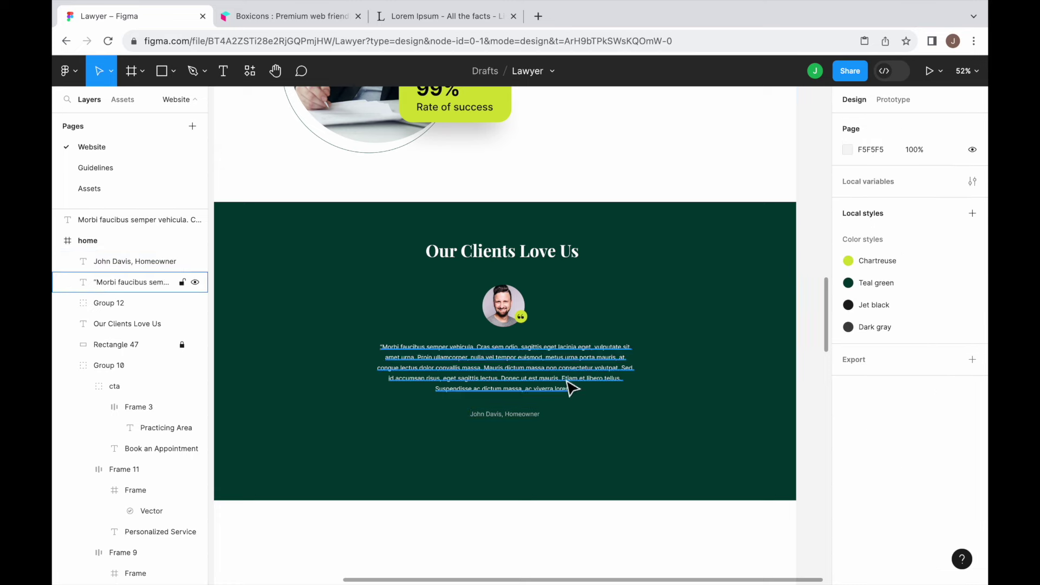
scroll(575, 390, up, 5)
scroll(648, 316, down, 4)
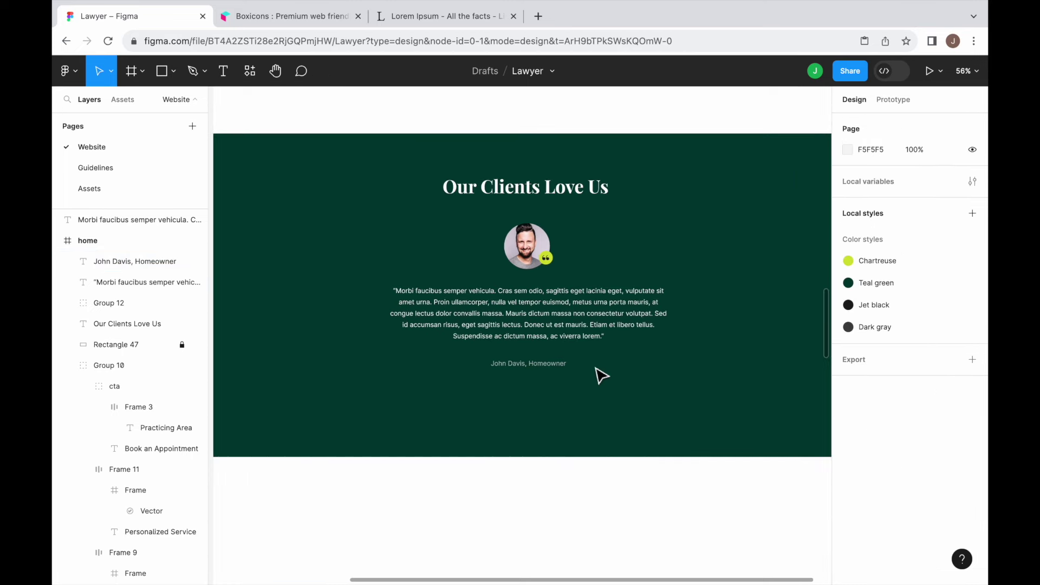
Draw a small white dot, duplicate it into a row of five, then group and centre the row
click(542, 326)
scroll(553, 404, up, 3)
scroll(500, 400, up, 2)
key(o)
drag(495, 396, 500, 401)
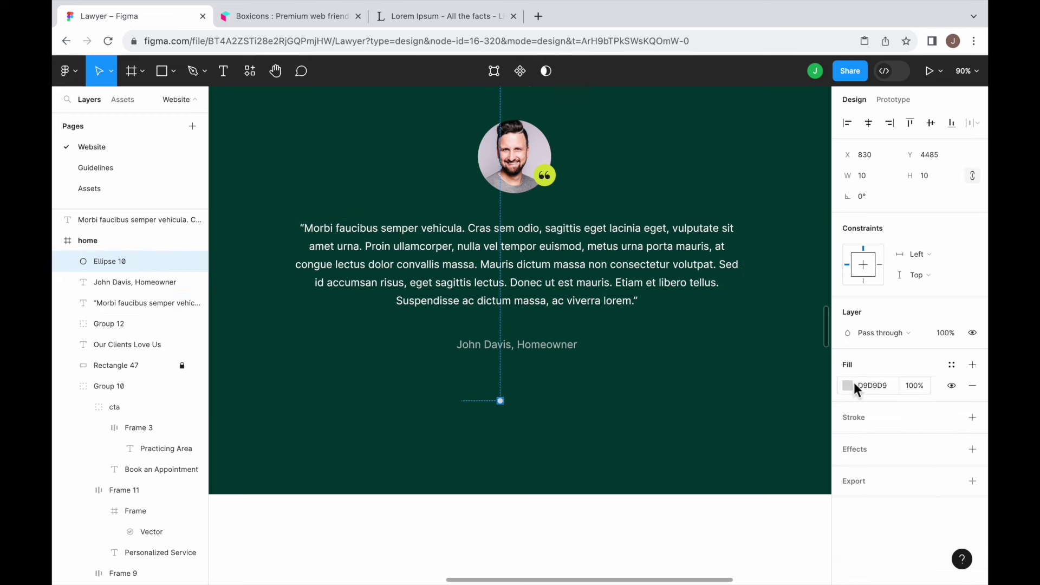
key(Return)
key(ctrl+d)
key(ctrl+d)
key(ctrl+d)
key(ctrl+d)
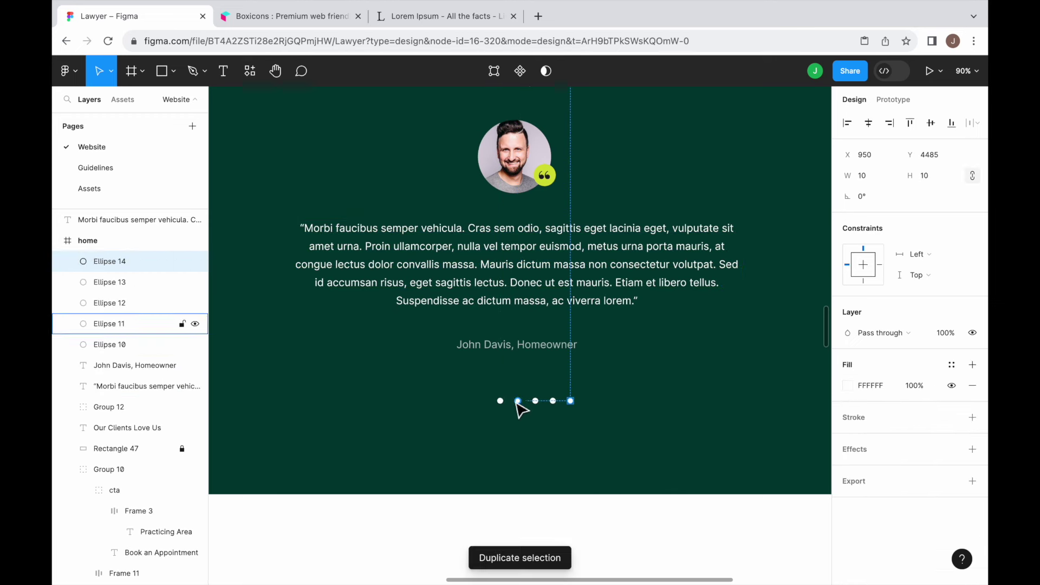
shift+click(141, 350)
key(ctrl+g)
key(alt+h)
key(Return)
Fade the four inactive slider dots to 30% opacity
click(132, 282)
shift+click(129, 344)
key(3)
click(690, 325)
scroll(610, 403, down, 3)
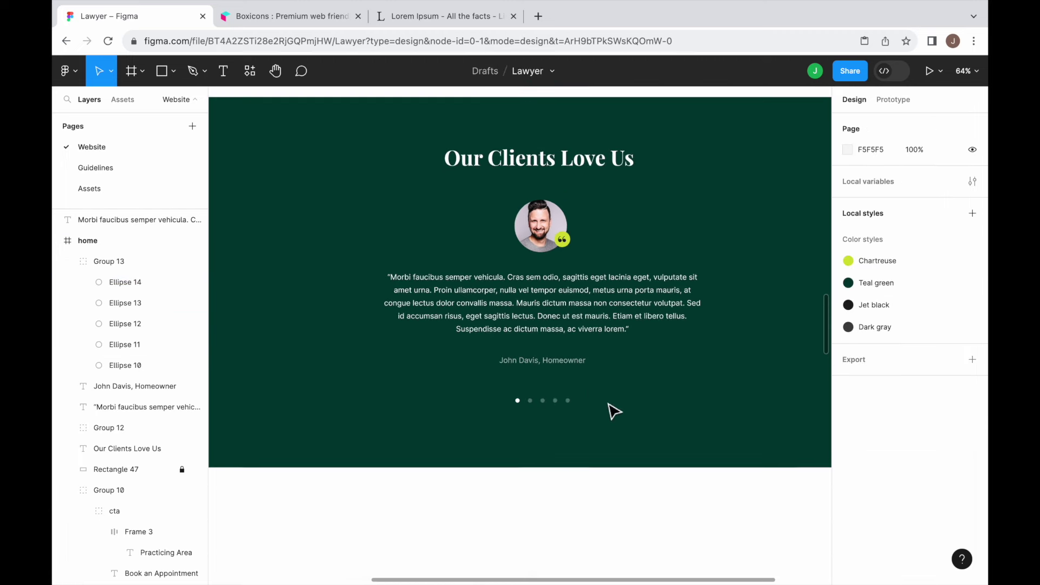
Copy the chevron-right icon from the icon library into the design
click(292, 16)
text(chevron)
scroll(385, 339, down, 3)
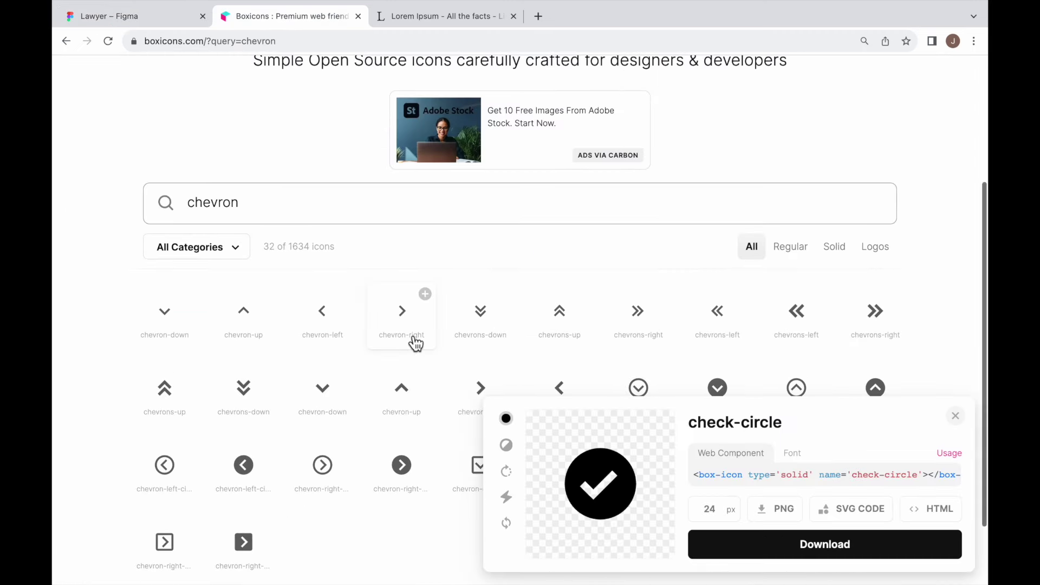
click(401, 315)
click(130, 16)
key(ctrl+v)
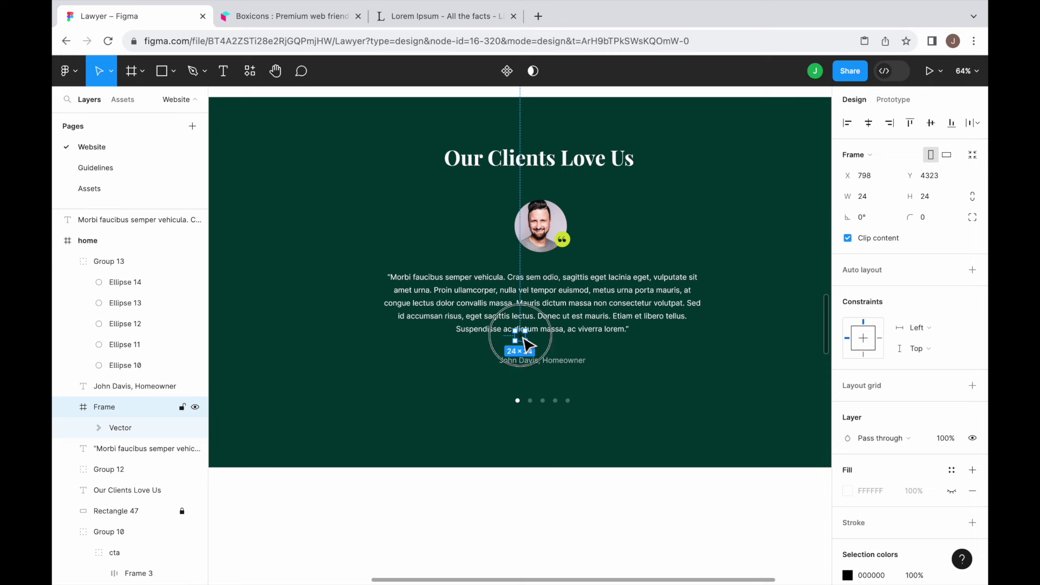
scroll(758, 303, right, 3)
scroll(838, 474, down, 3)
Colour the chevron Chartreuse, scale it to 54×54, and nudge it right
click(952, 492)
click(759, 411)
scroll(745, 377, up, 3)
key(k)
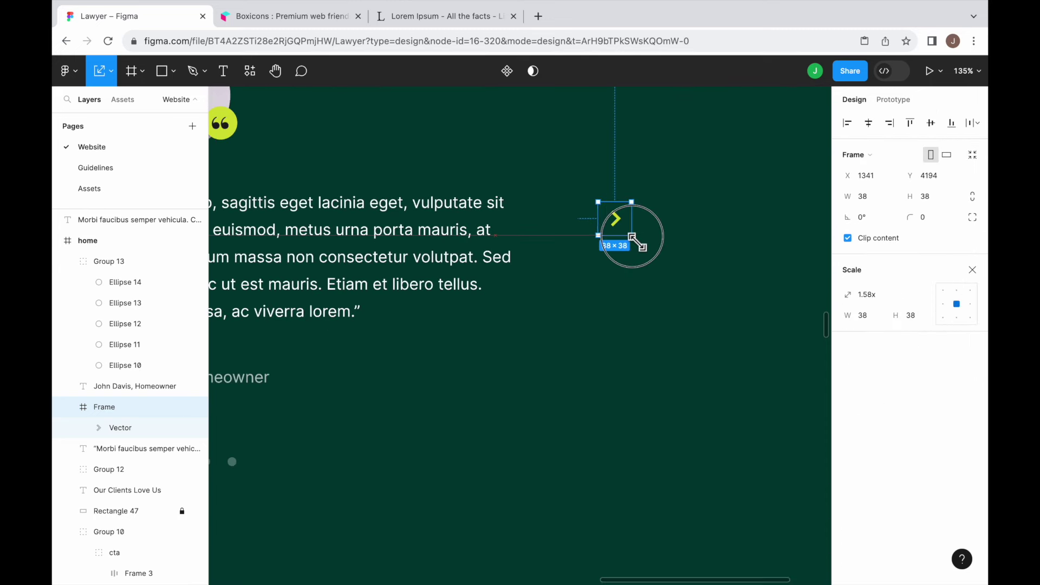
drag(618, 223, 636, 243)
scroll(637, 243, down, 3)
key(shift+Right)
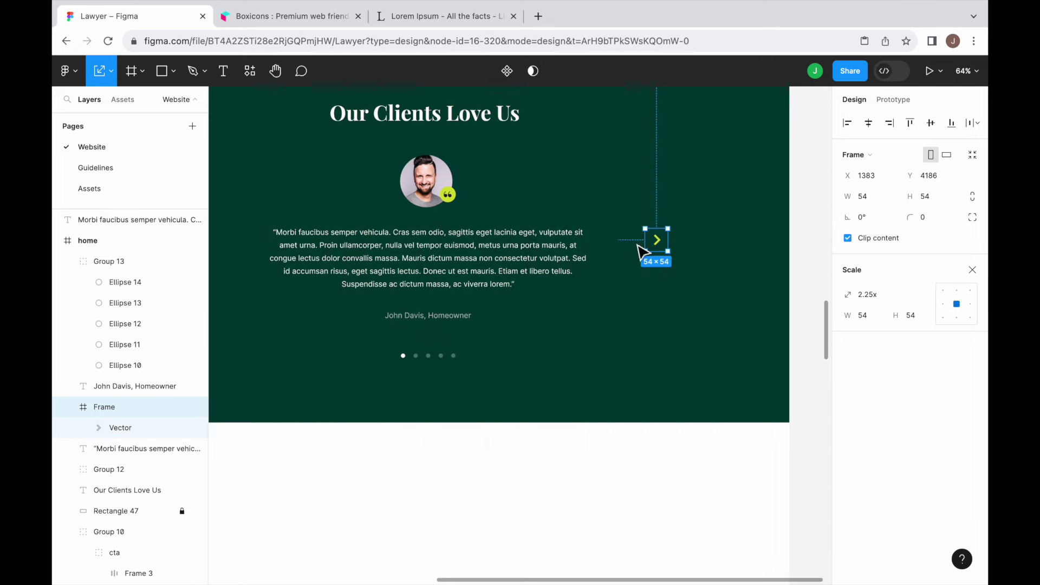
Duplicate the chevron, rotate the copy 180° to point left, and nudge it left
key(ctrl+d)
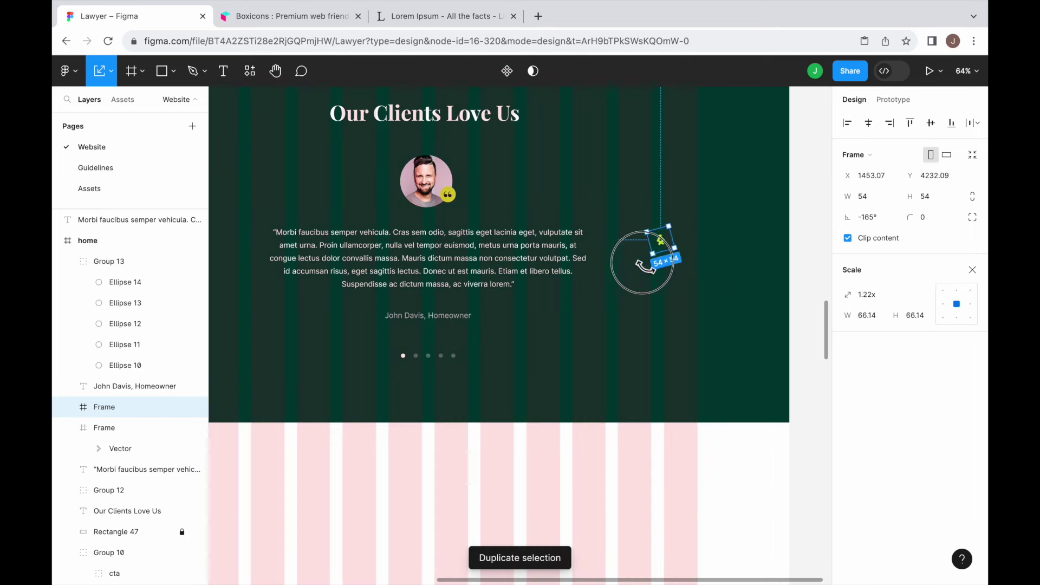
drag(645, 265, 670, 253)
key(shift+Left)
key(shift+Left)
key(shift+Left)
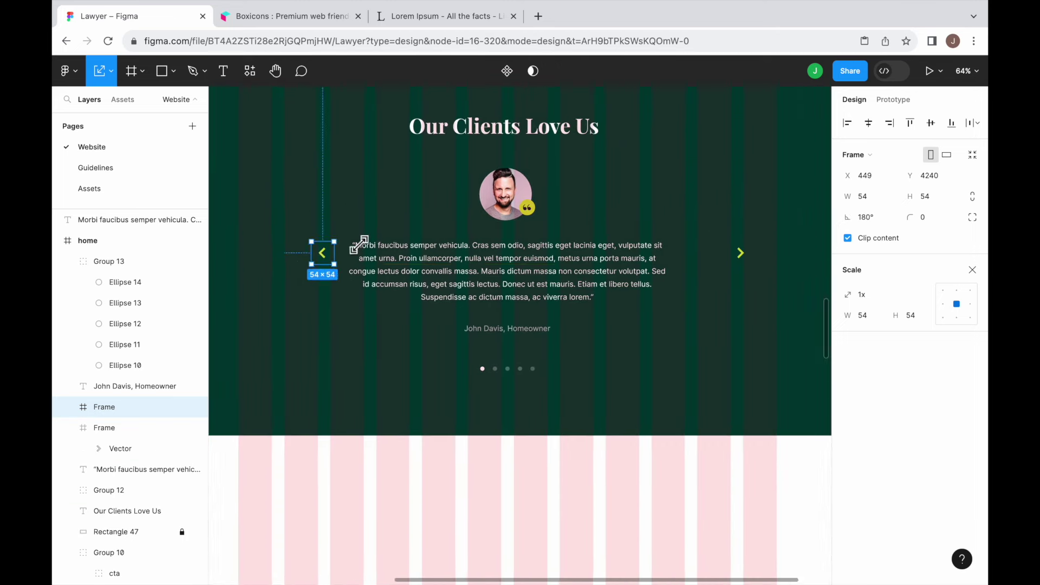
key(shift+Left)
key(shift+Left)
scroll(363, 239, right, 3)
Nudge the quote text up and narrow its box so it reflows between the arrows
click(458, 264)
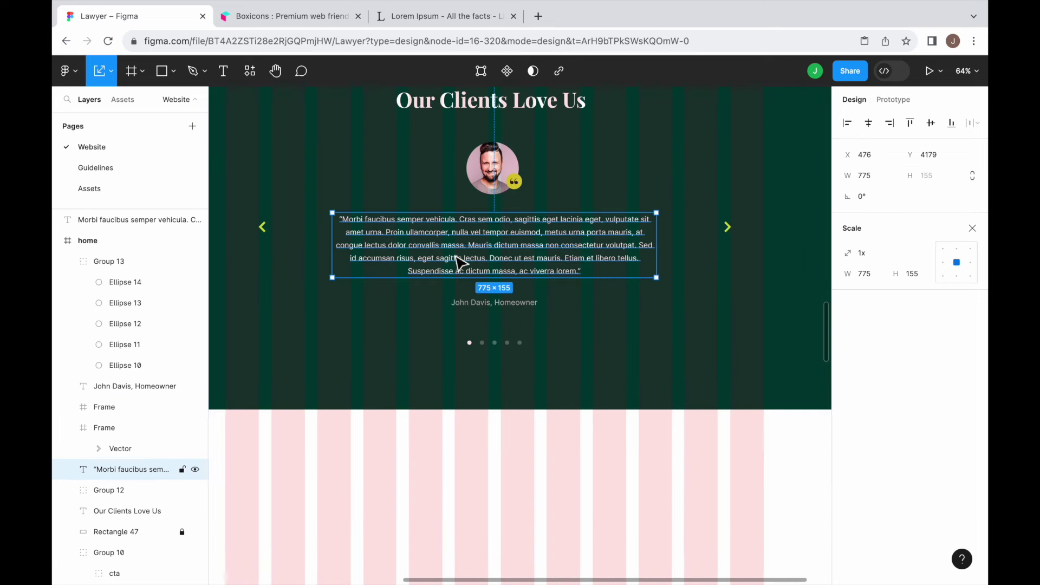
key(Up)
key(Up)
key(Up)
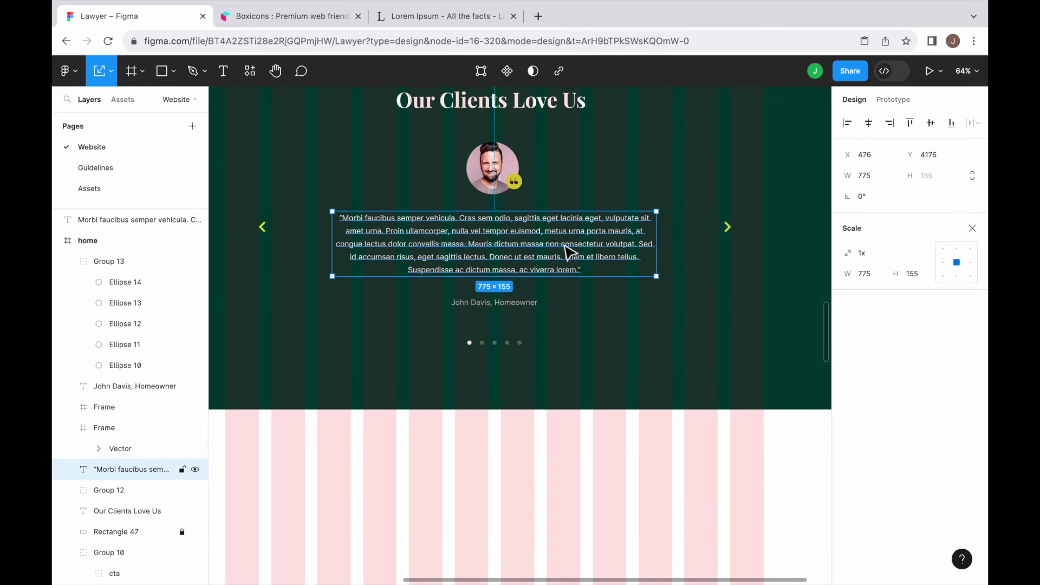
drag(660, 252, 645, 251)
click(767, 251)
scroll(704, 304, up, 2)
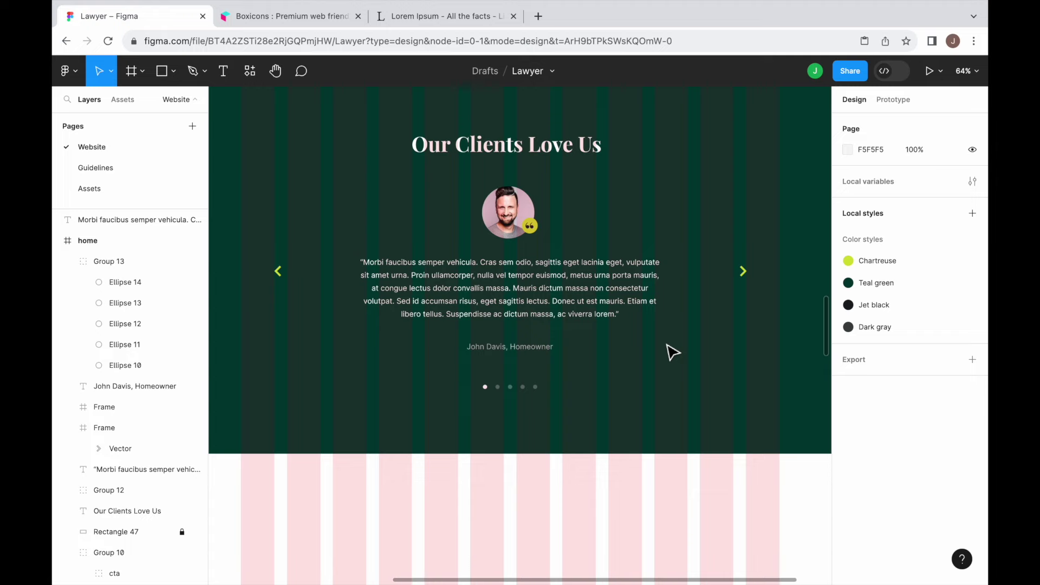
scroll(668, 353, up, 1)
scroll(672, 353, up, 1)
scroll(672, 354, up, 2)
scroll(672, 353, left, 3)
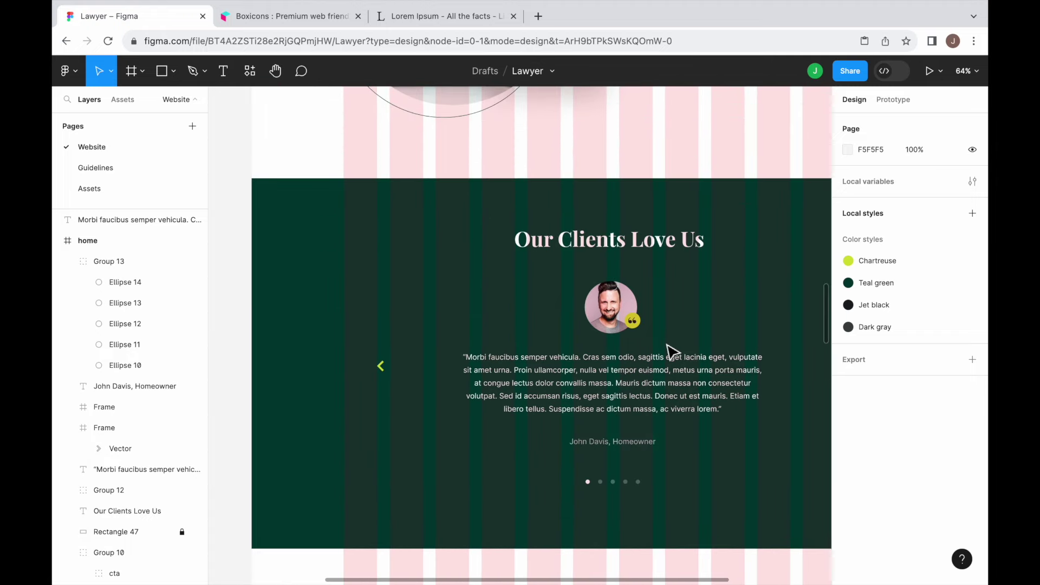
scroll(671, 352, up, 1)
Draw a rectangle at the band's top-left, fill it #01332C, and round its bottom corners into an arch
key(r)
drag(260, 189, 425, 404)
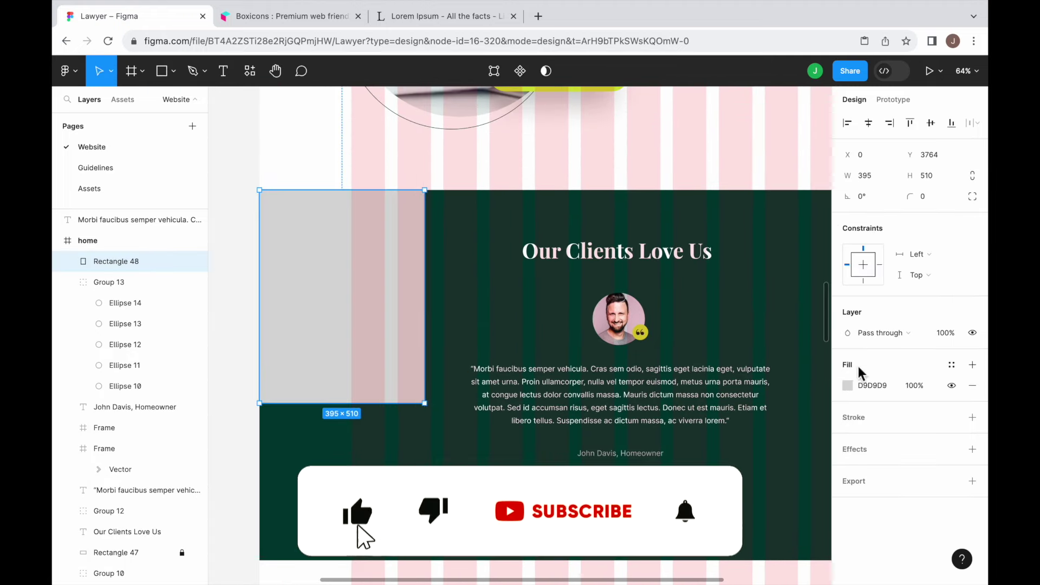
key(i)
click(727, 353)
click(848, 385)
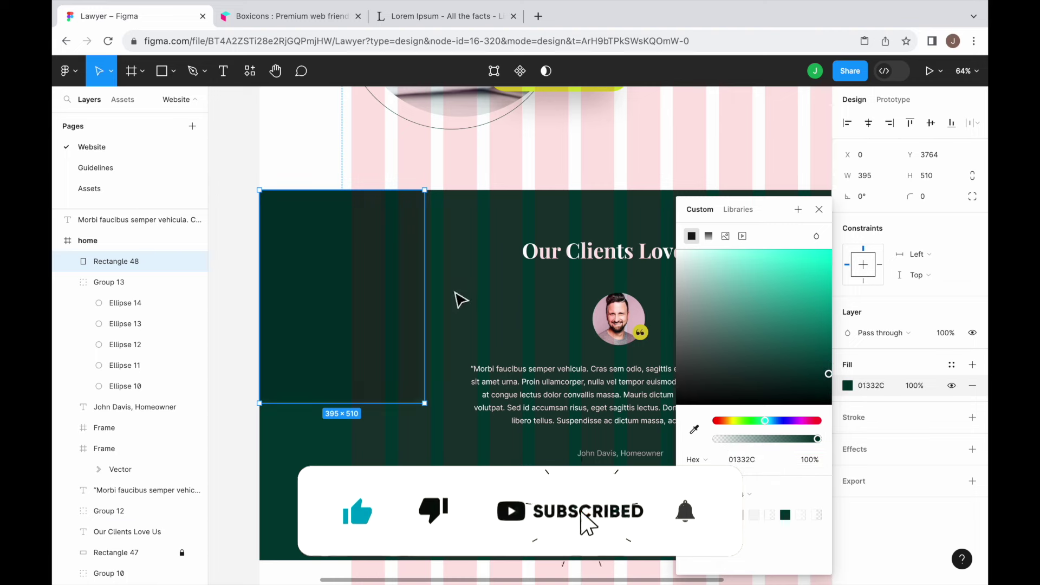
key(Return)
drag(458, 413, 203, 352)
click(873, 216)
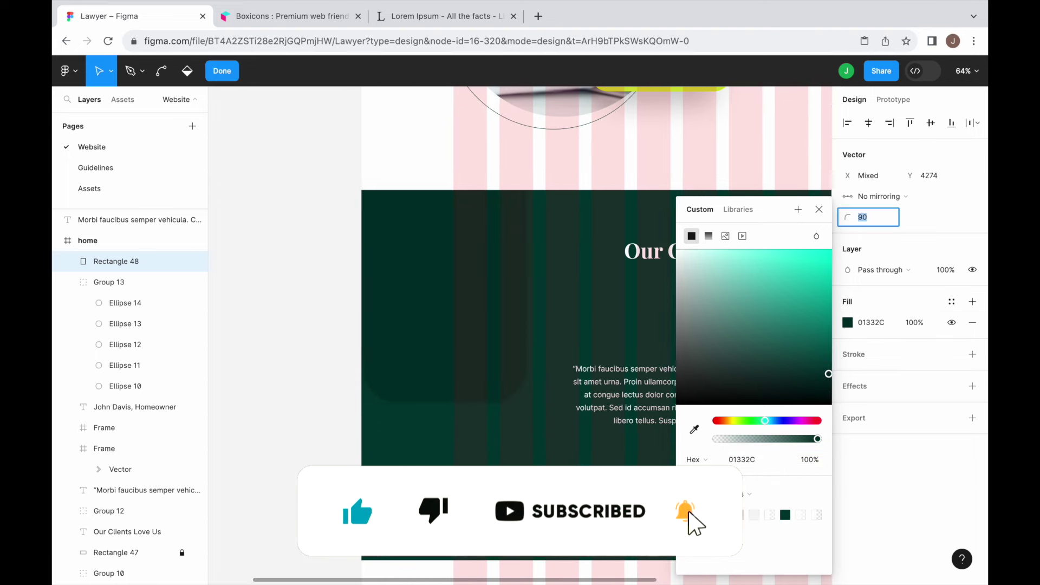
text(290)
key(Escape)
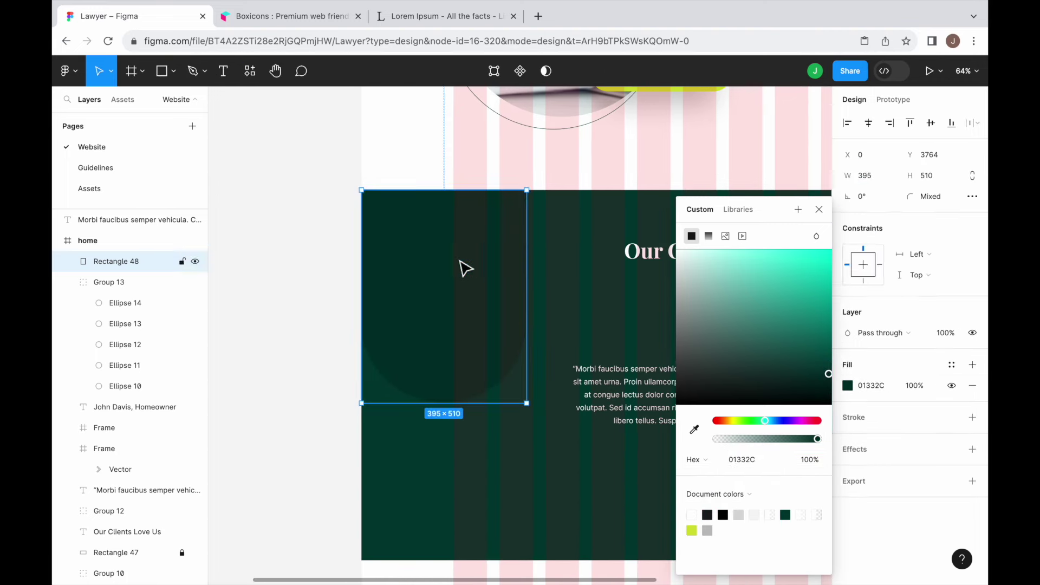
click(470, 269)
Send the dark arch behind the section content and enlarge it to 421×544
key(ctrl+bracketleft)
key(ctrl+bracketleft)
key(ctrl+bracketleft)
scroll(466, 268, down, 2)
scroll(466, 268, down, 2)
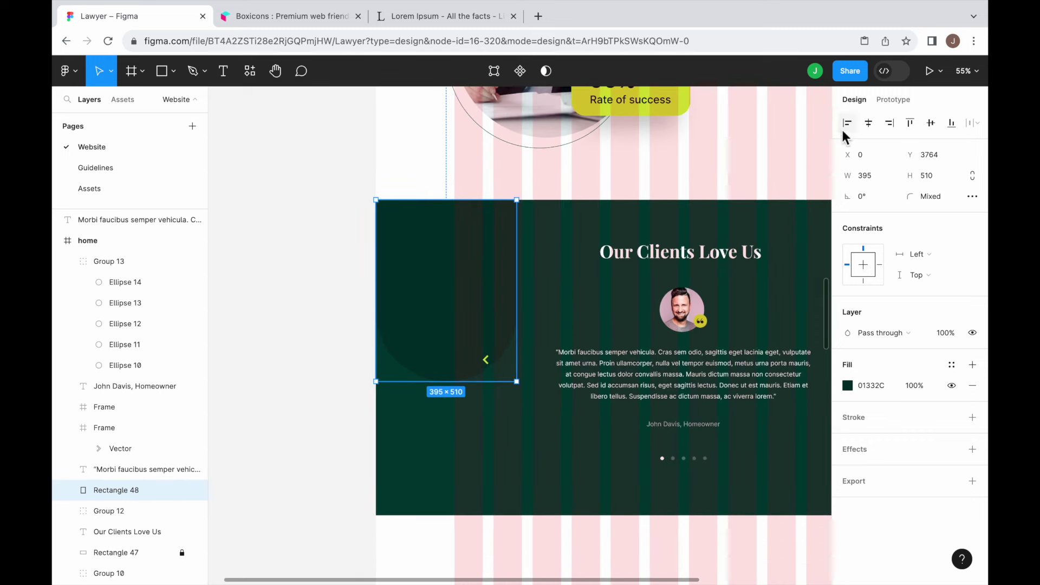
key(Escape)
click(458, 333)
drag(519, 383, 528, 396)
key(Escape)
scroll(412, 298, down, 2)
scroll(412, 298, right, 5)
click(368, 227)
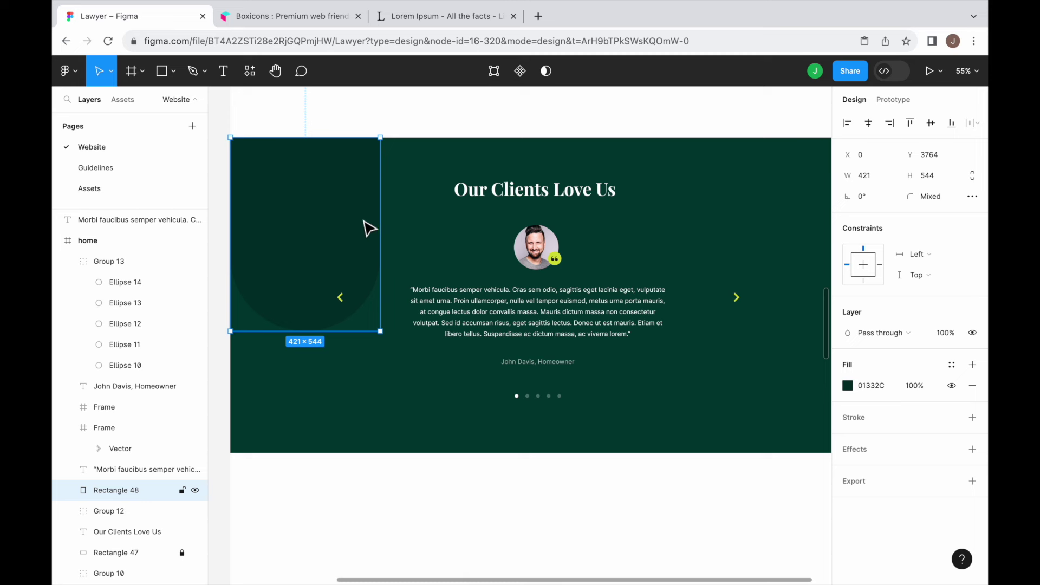
Duplicate the arch as an unfilled outline stroked with the Chartreuse style
key(ctrl+d)
click(972, 386)
click(973, 397)
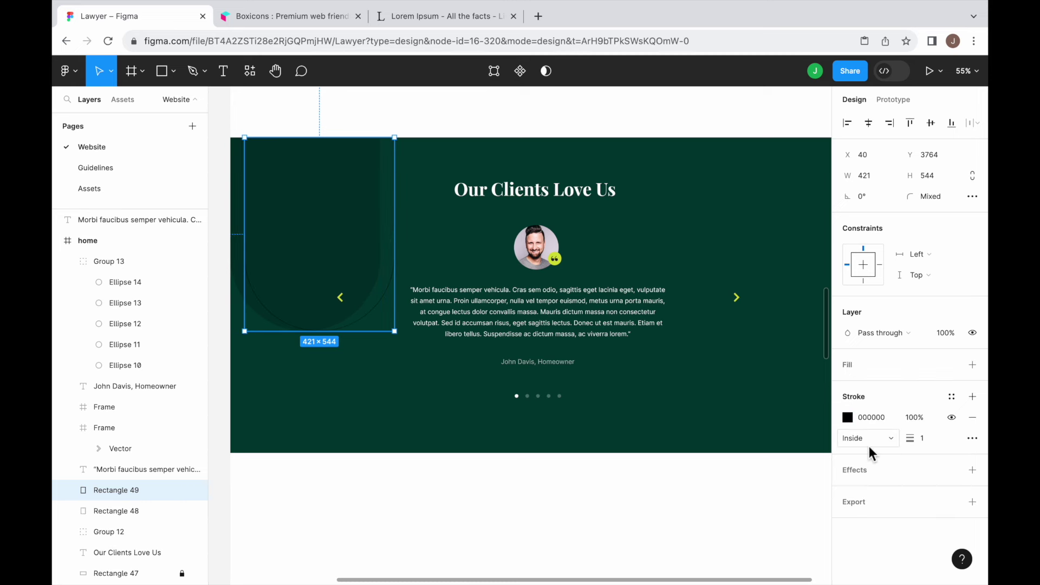
click(848, 417)
click(715, 480)
click(458, 424)
Copy the dark arch to the band's bottom-right and flip it upside down
click(325, 158)
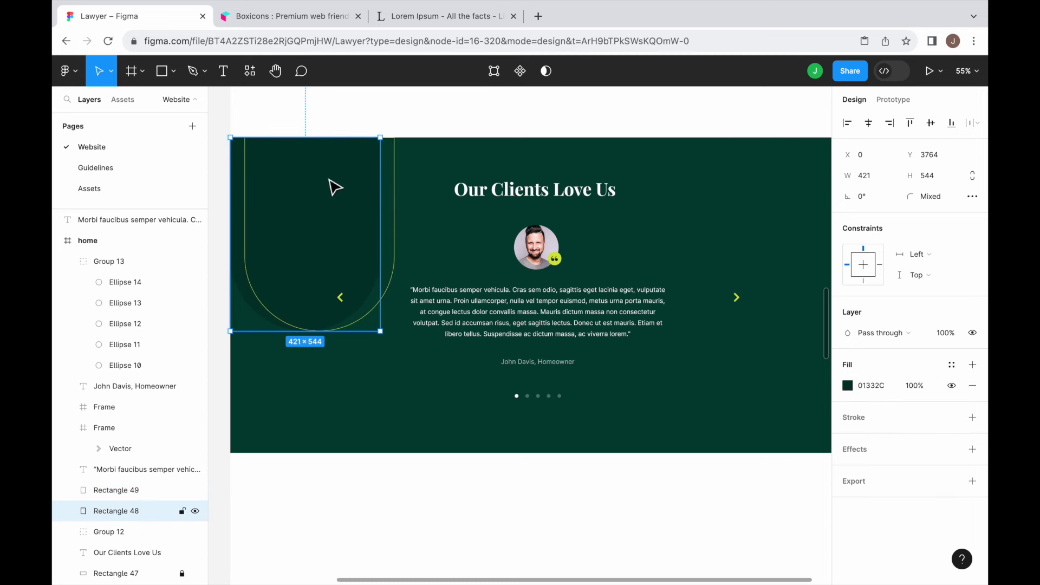
key(ctrl+d)
drag(337, 259, 661, 290)
drag(734, 163, 563, 374)
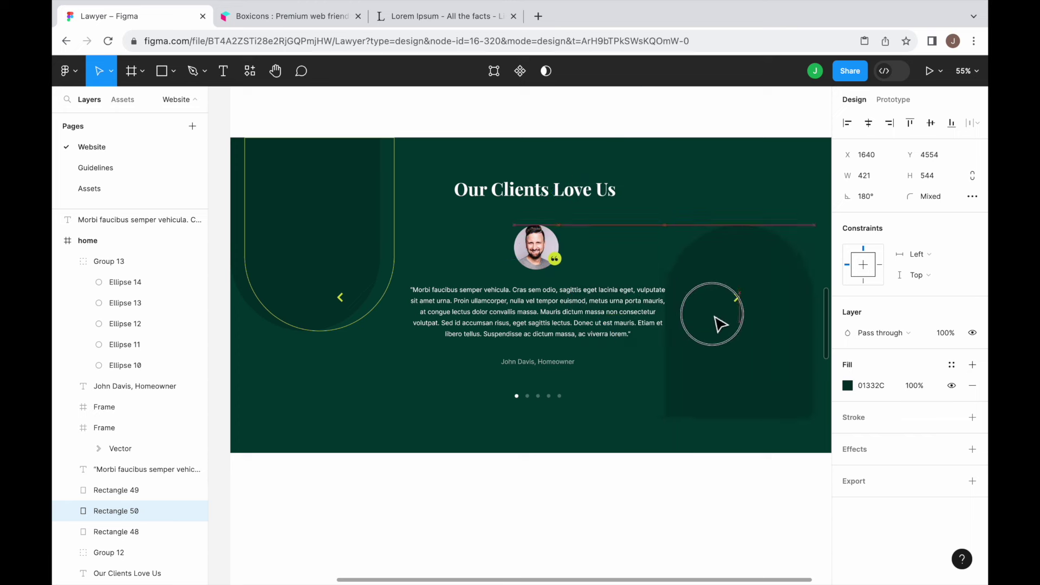
scroll(732, 360, right, 3)
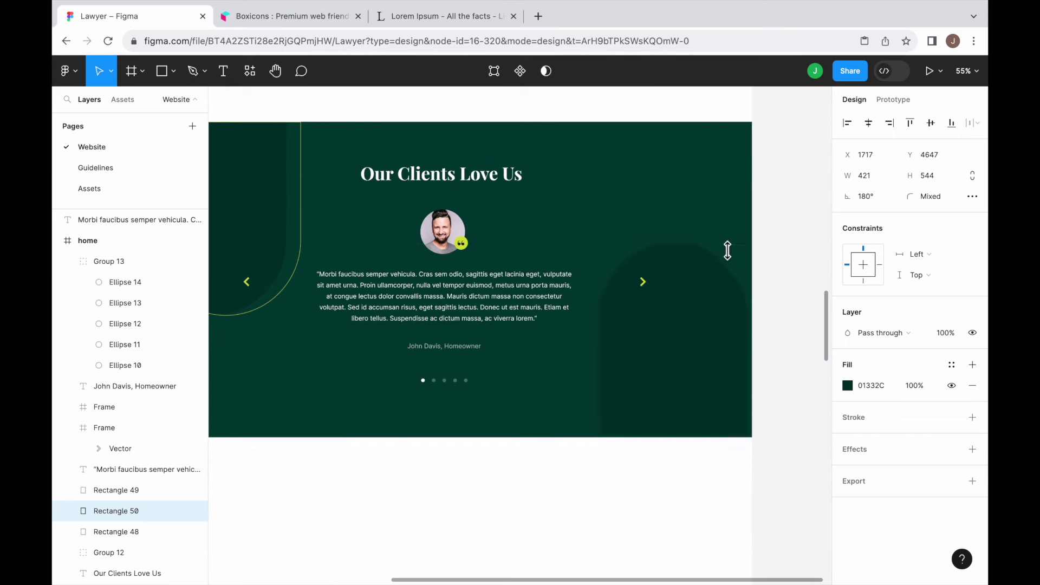
scroll(697, 367, up, 10)
scroll(697, 367, down, 5)
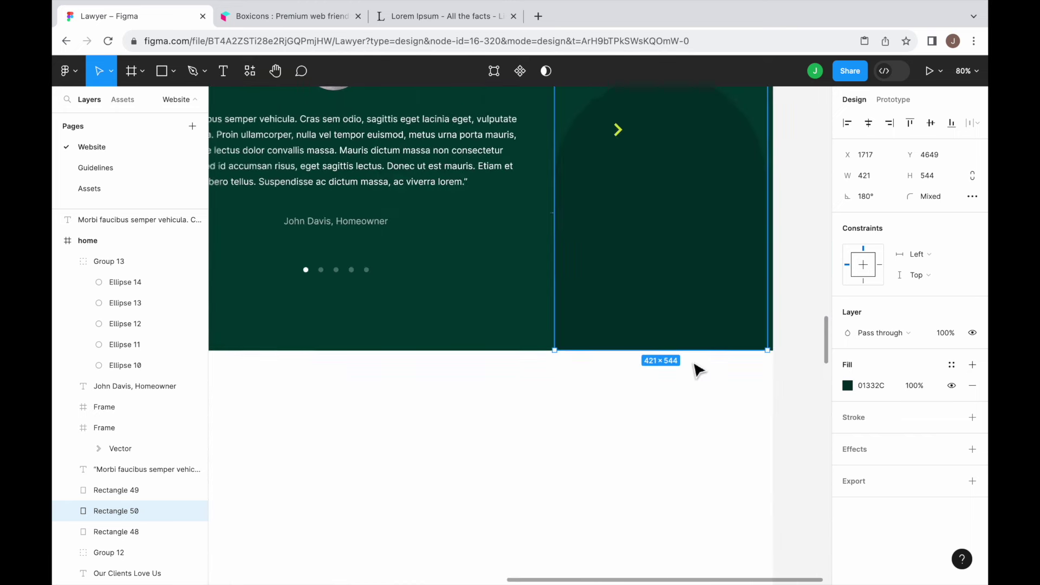
Review the decorated band and select the avatar photo group
click(787, 204)
scroll(634, 424, down, 5)
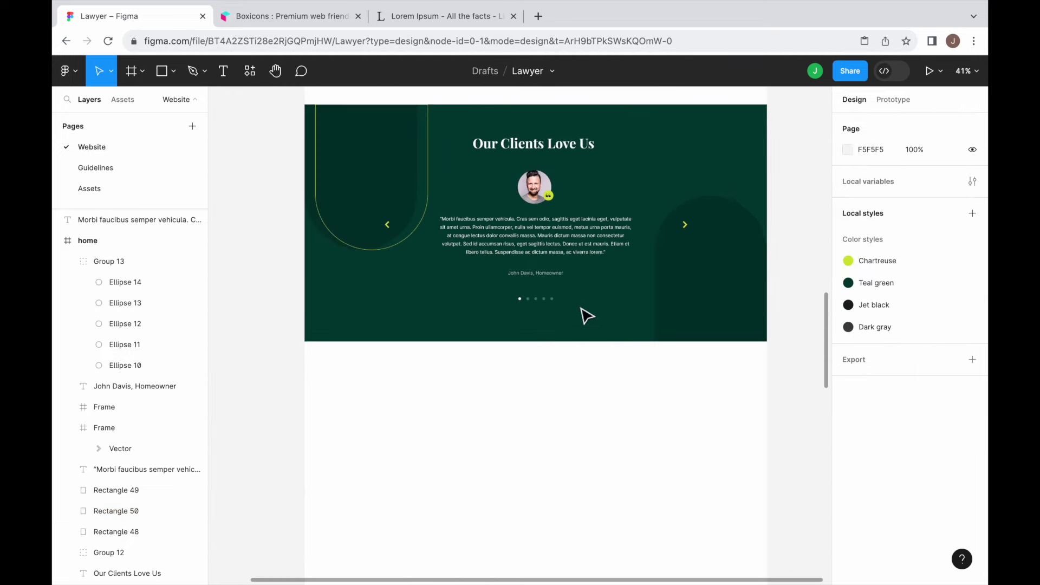
scroll(587, 315, up, 5)
scroll(569, 262, up, 3)
click(507, 233)
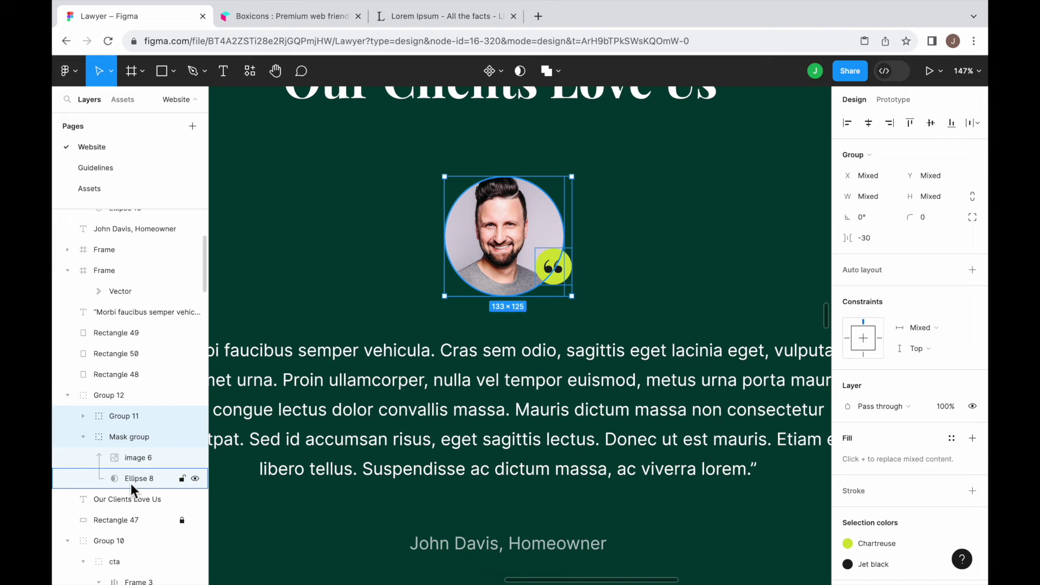
Duplicate the grey avatar circle, nudge it left and down, and make it a Jet black outline
click(131, 479)
key(ctrl+d)
key(shift+Left)
key(shift+Down)
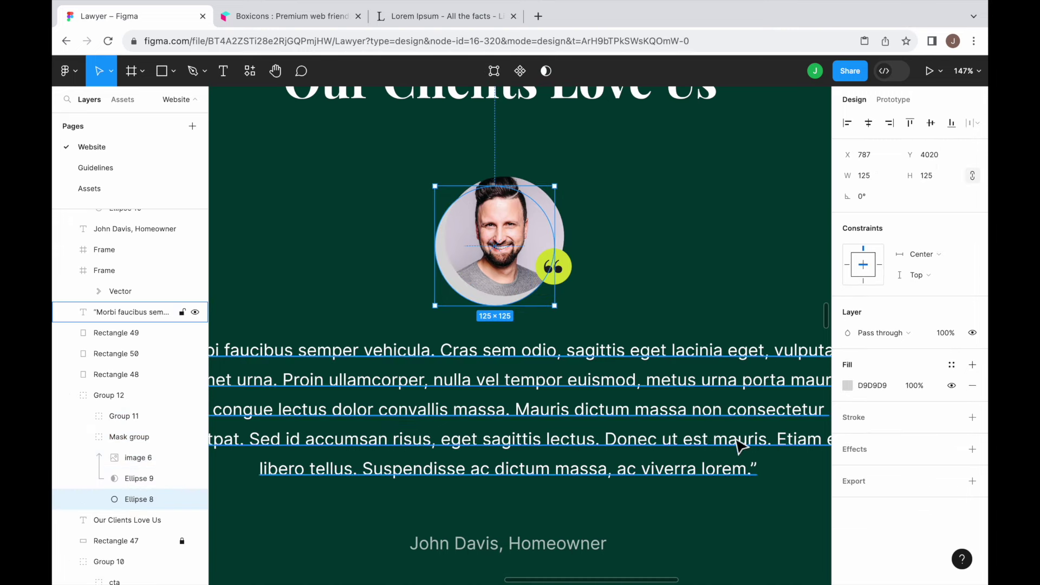
click(973, 385)
click(957, 401)
click(721, 525)
scroll(703, 267, down, 3)
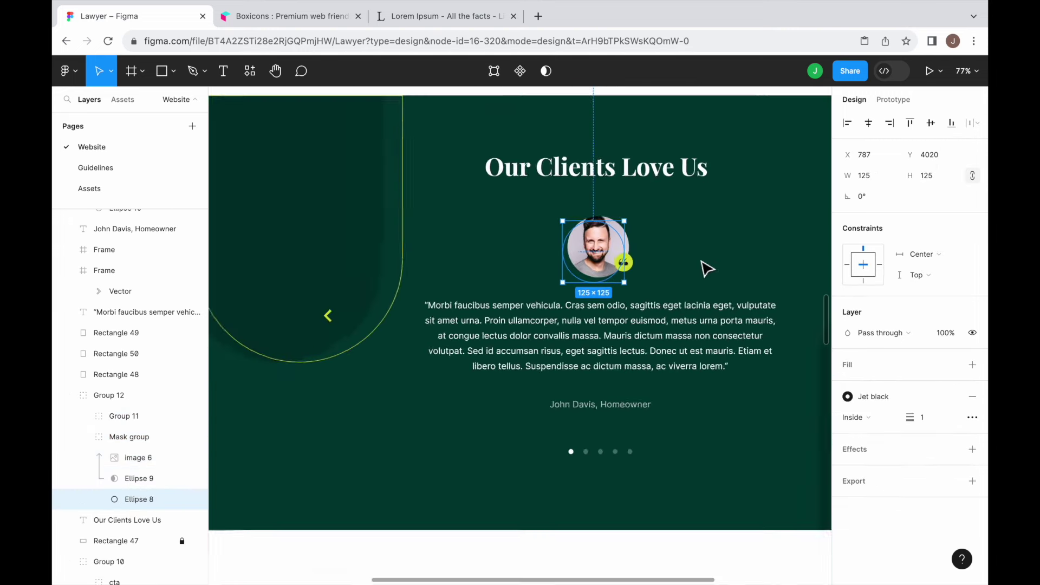
click(687, 223)
scroll(491, 355, up, 5)
Duplicate the outlined circle and switch the copy's stroke to the Chartreuse style
click(139, 499)
key(ctrl+d)
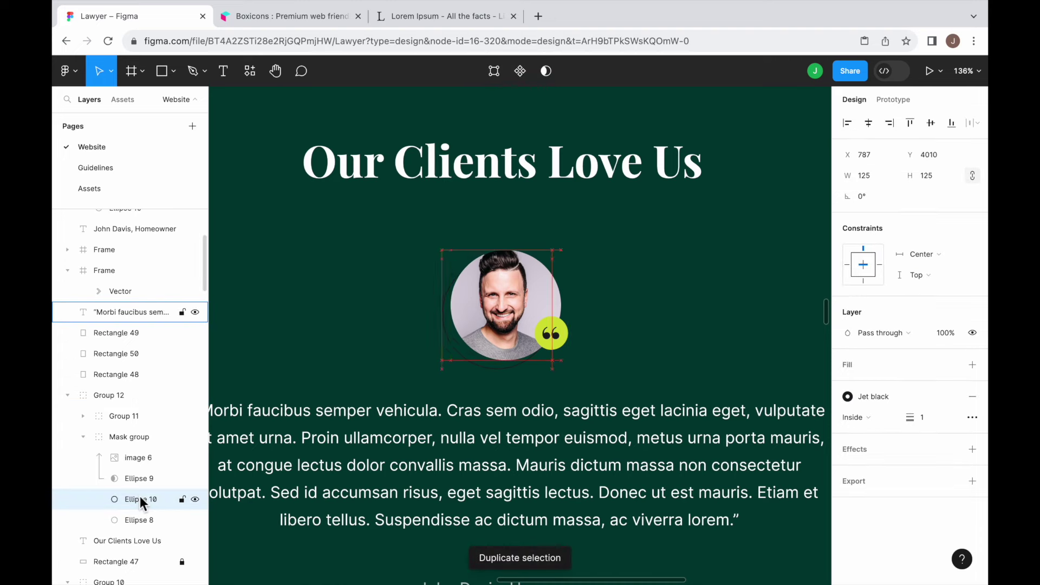
click(904, 398)
click(718, 479)
click(672, 225)
scroll(645, 275, down, 3)
click(142, 498)
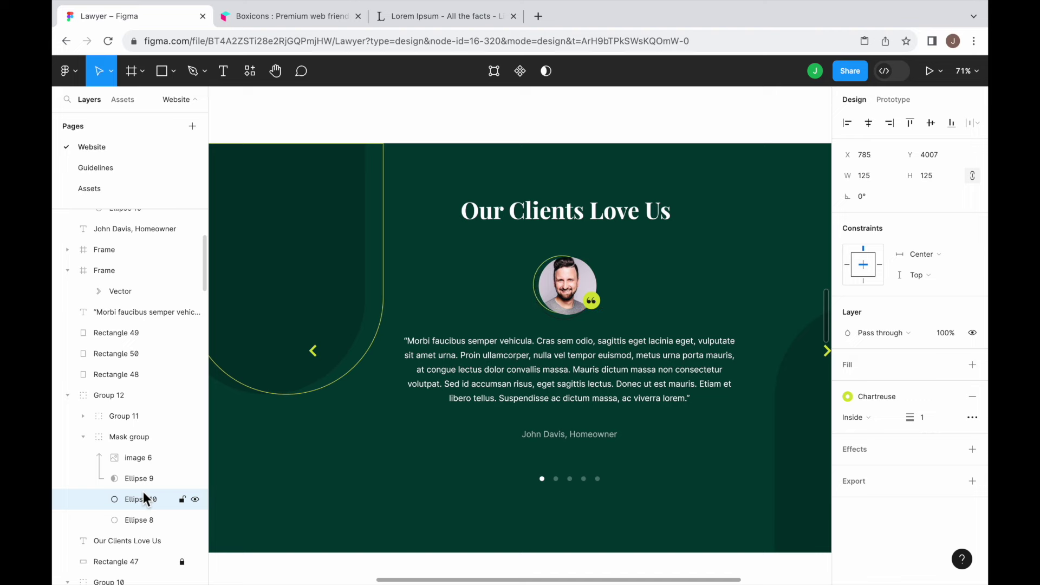
key(Escape)
scroll(661, 304, down, 3)
scroll(661, 304, up, 5)
scroll(661, 303, down, 5)
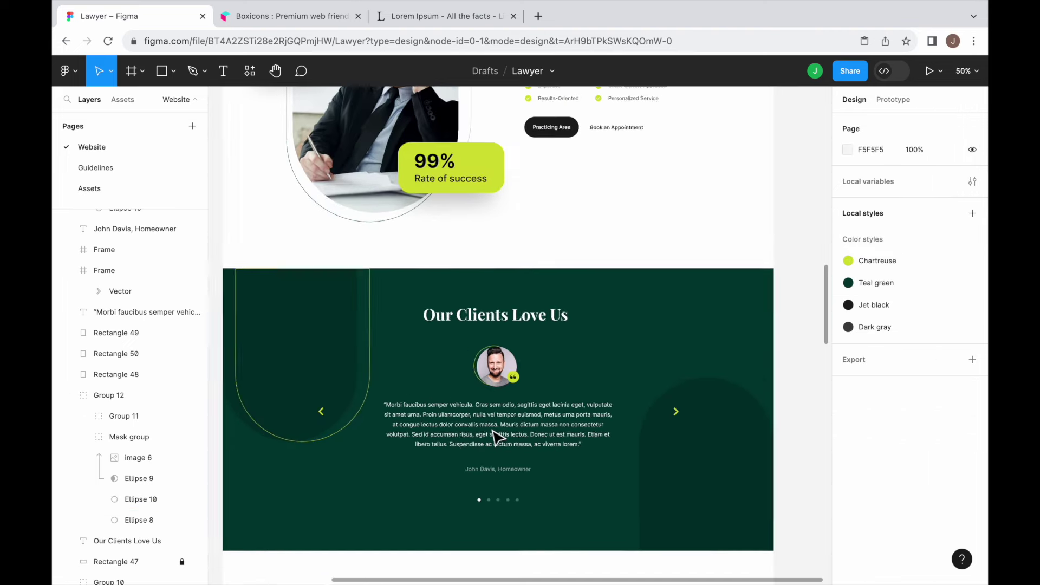
scroll(618, 244, down, 5)
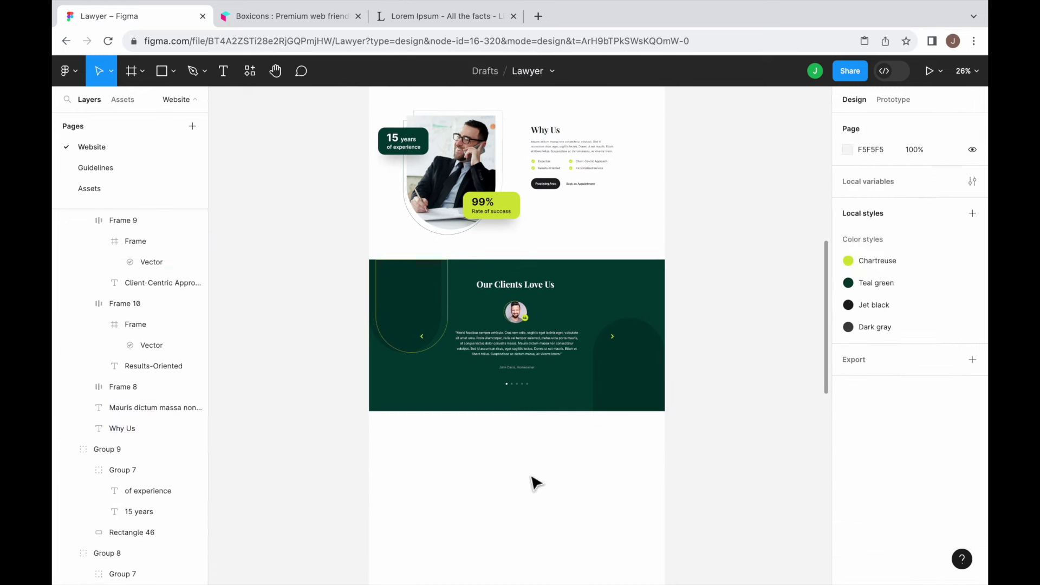
Retype the Why Us heading as a two-line, centred Frequently Asked Questions heading at page centre
click(545, 134)
key(Return)
text(Frequently Asked Questions)
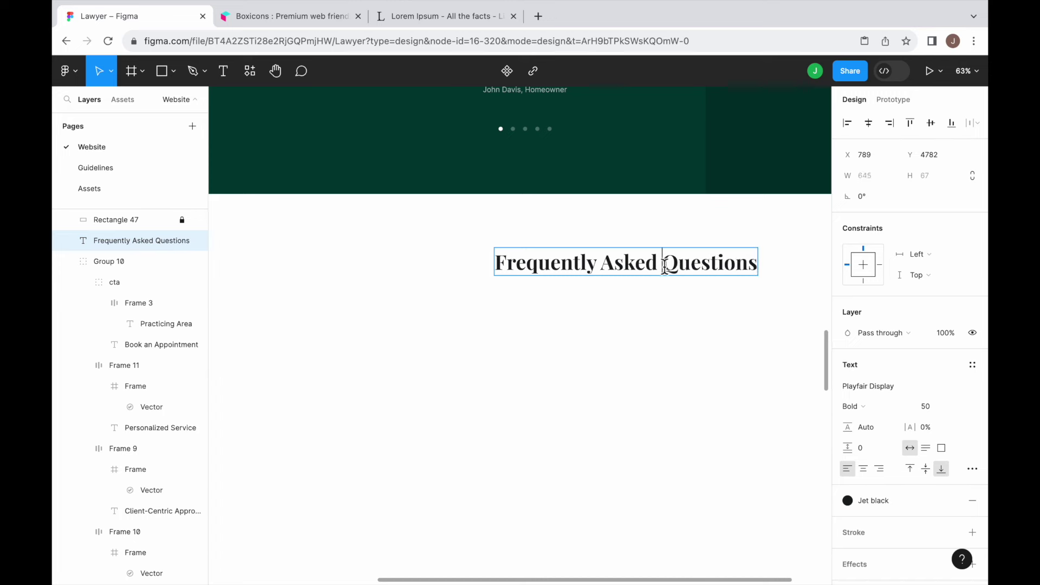
key(Return)
click(863, 468)
drag(603, 270, 550, 273)
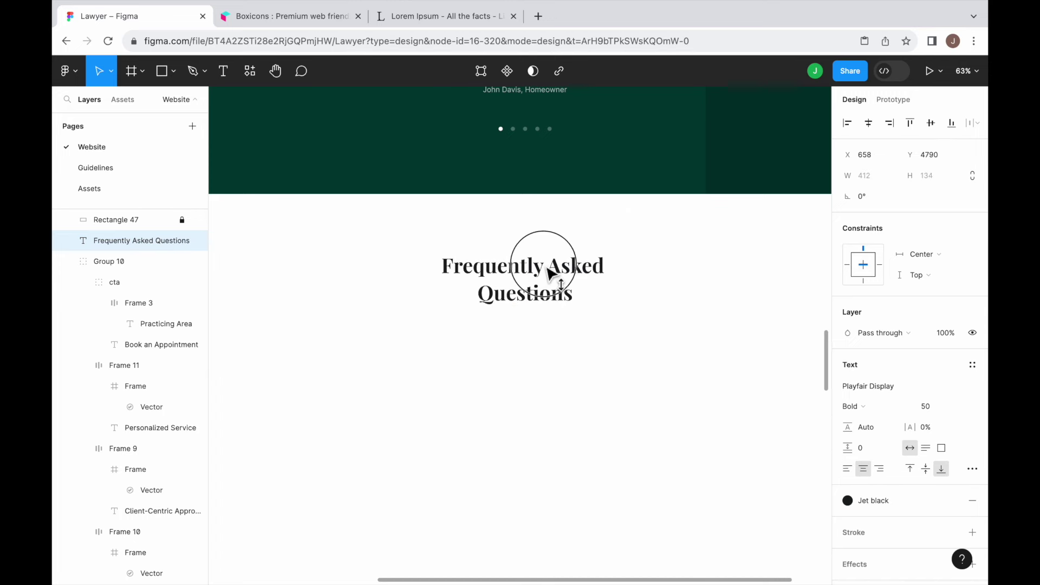
scroll(550, 274, down, 5)
key(Escape)
scroll(584, 295, up, 2)
Check the Our Clients Love Us heading and quote, then scroll down with the layout grid on
click(545, 207)
click(611, 242)
click(521, 214)
key(Escape)
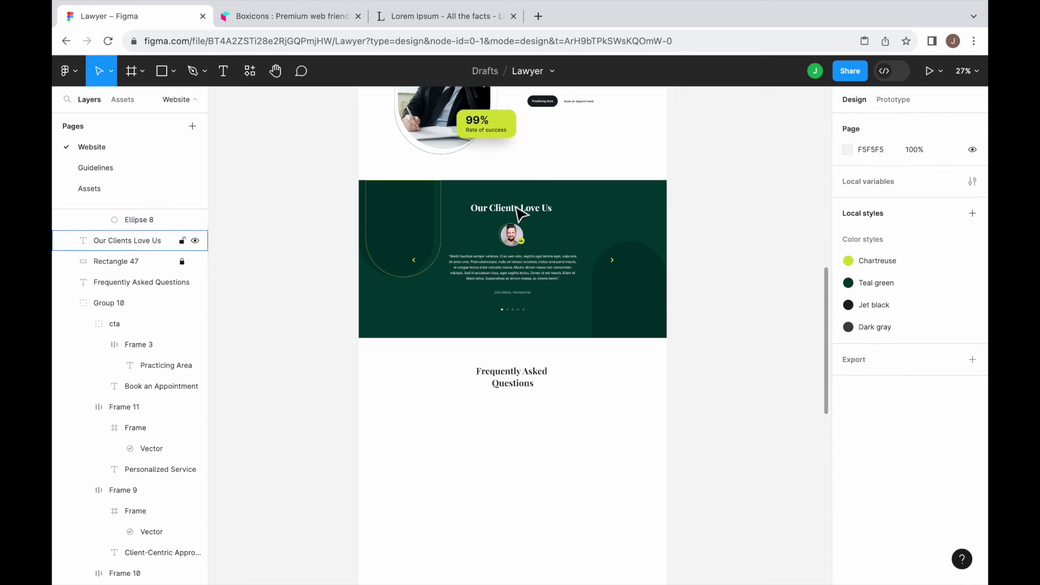
scroll(592, 366, down, 2)
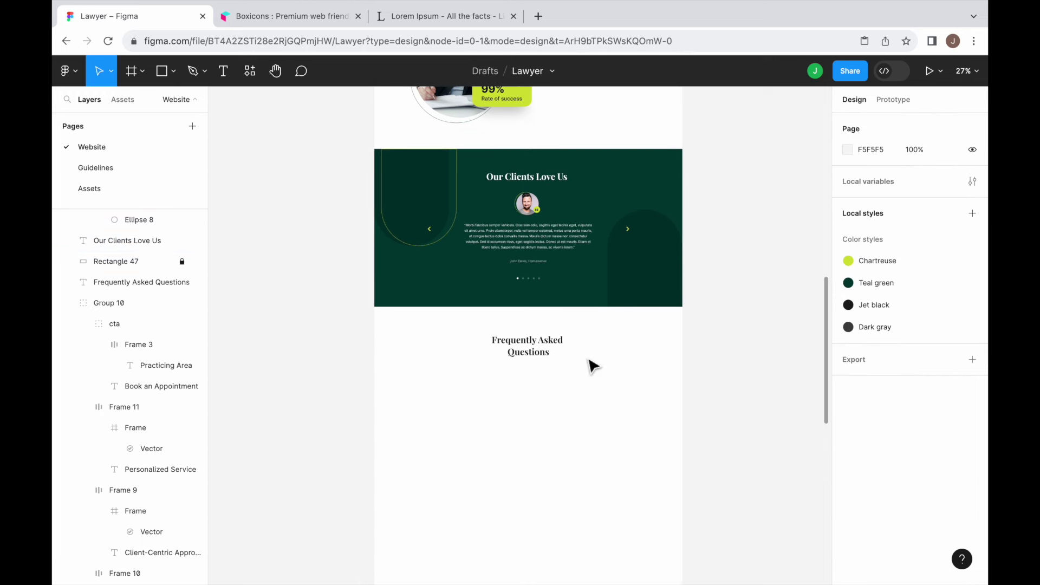
click(550, 251)
scroll(594, 292, up, 3)
click(650, 404)
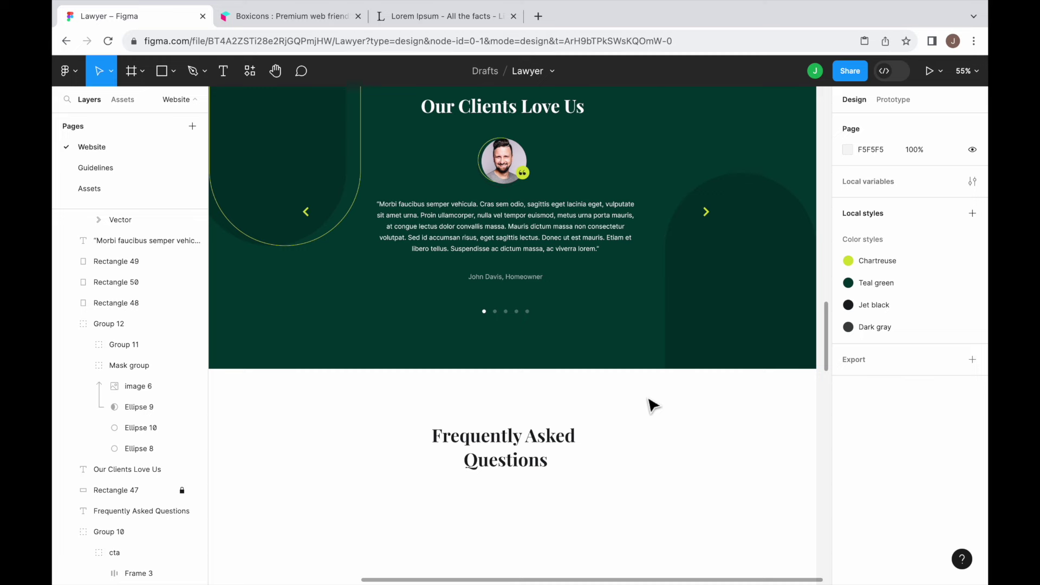
scroll(650, 404, down, 2)
scroll(652, 405, down, 2)
scroll(653, 404, down, 2)
key(ctrl+g)
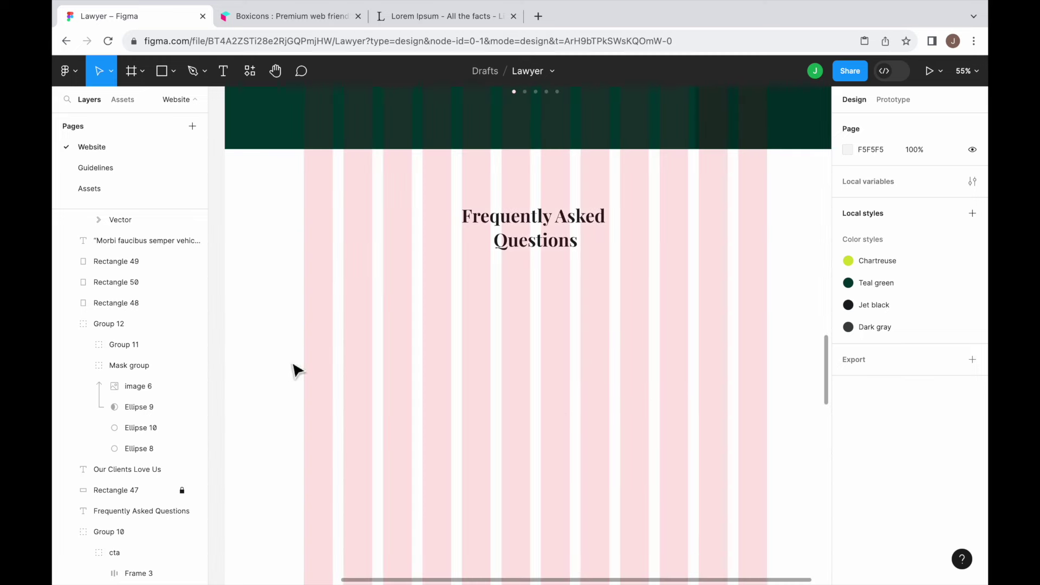
scroll(318, 367, up, 3)
Draw a small Teal green circle left of the FAQ heading
key(o)
drag(335, 299, 359, 323)
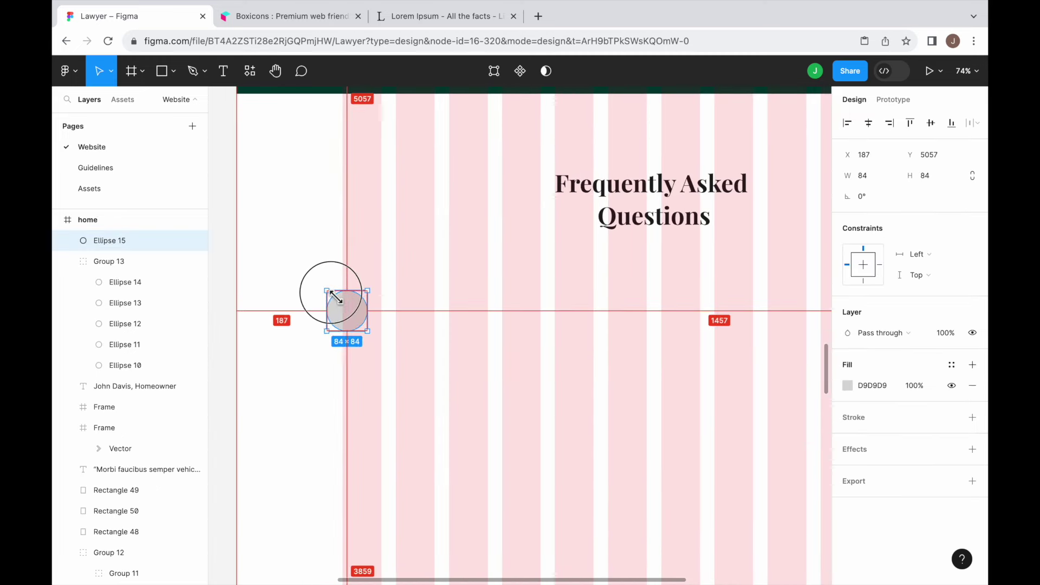
click(957, 365)
click(705, 433)
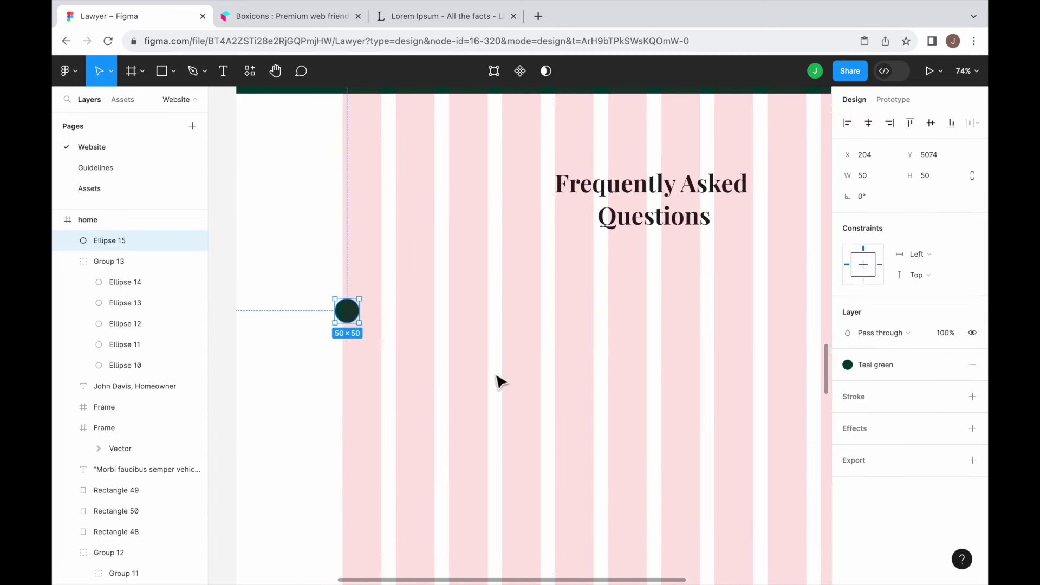
Add a Black-weight '?' text beside the circle and flatten it to a vector
key(t)
click(407, 333)
text(?)
click(861, 407)
click(866, 480)
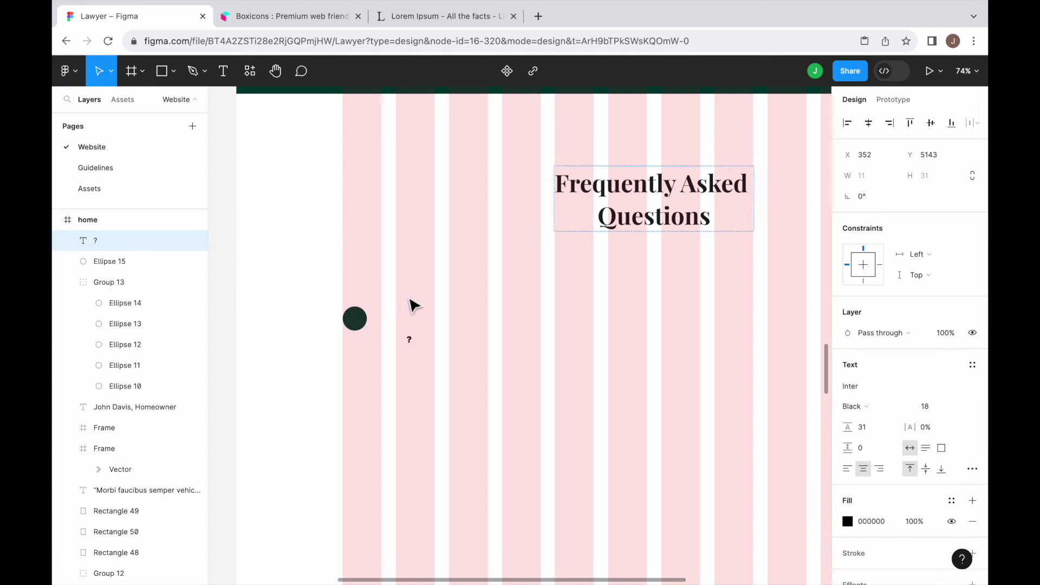
right_click(422, 347)
click(434, 376)
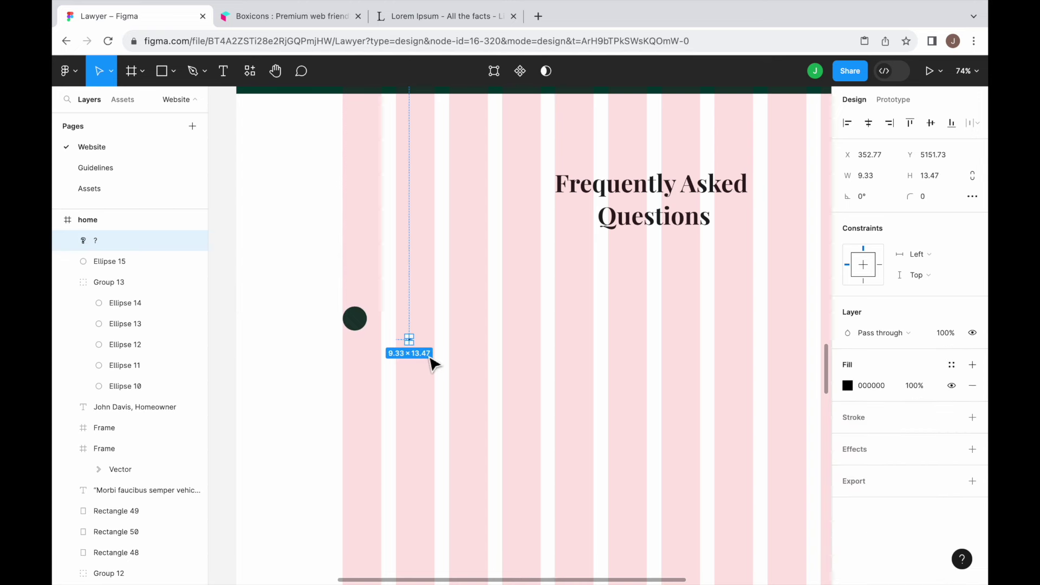
scroll(432, 358, up, 3)
scroll(436, 354, up, 3)
Scale the question mark onto the circle and fill it with the Chartreuse style
key(k)
drag(425, 342, 260, 282)
key(v)
click(948, 362)
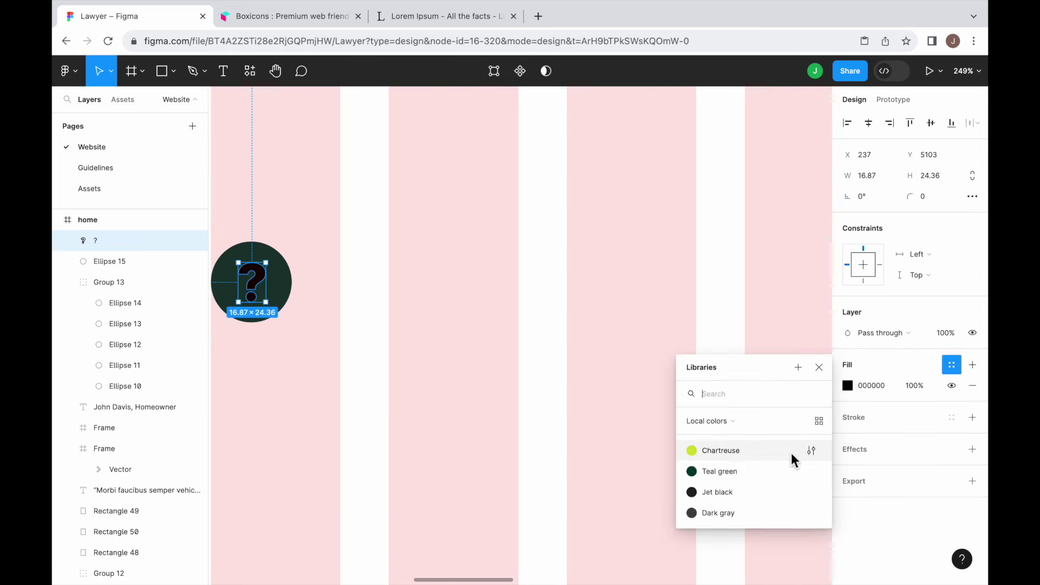
click(791, 450)
click(420, 341)
Add a stray Bold text box, then undo it
scroll(420, 375, down, 3)
key(t)
click(423, 350)
click(856, 407)
click(867, 379)
key(ctrl+z)
key(ctrl+z)
key(ctrl+z)
key(ctrl+z)
key(ctrl+z)
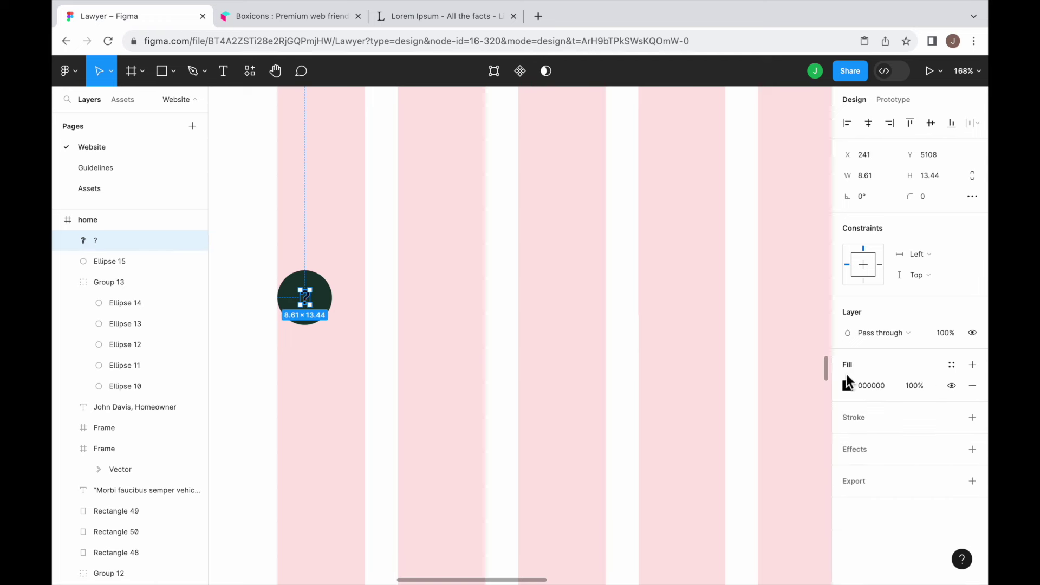
Reapply the Chartreuse fill to the question mark and check the circle
click(952, 364)
click(739, 451)
scroll(295, 334, up, 2)
scroll(288, 320, up, 6)
key(k)
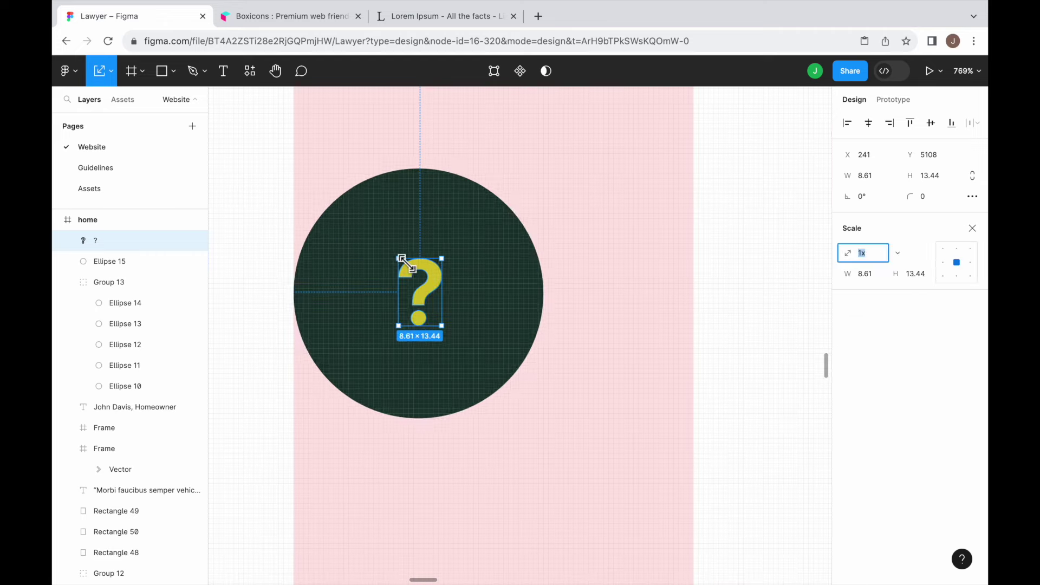
key(Escape)
scroll(463, 332, down, 3)
click(462, 332)
key(Escape)
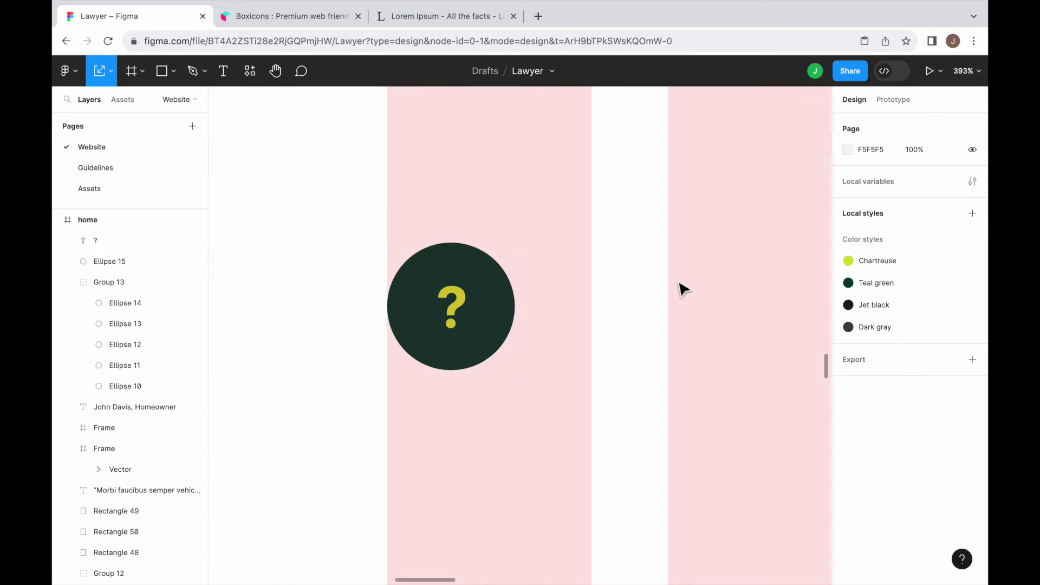
Place a copy of the FAQ heading beside the question-mark circle
scroll(683, 290, down, 5)
scroll(681, 291, down, 2)
scroll(682, 290, down, 2)
scroll(458, 319, up, 1)
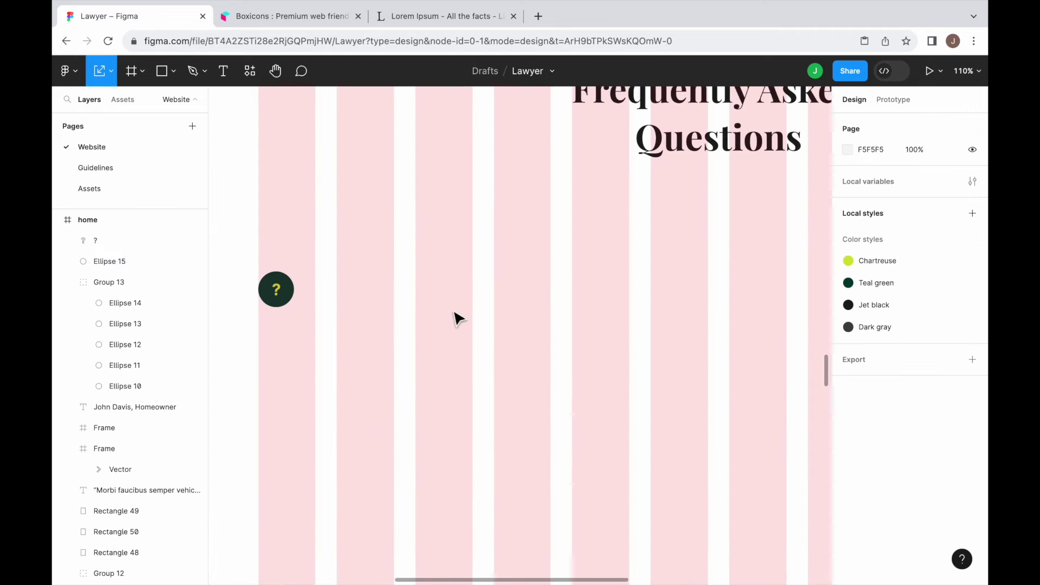
scroll(458, 318, up, 2)
drag(685, 158, 438, 355)
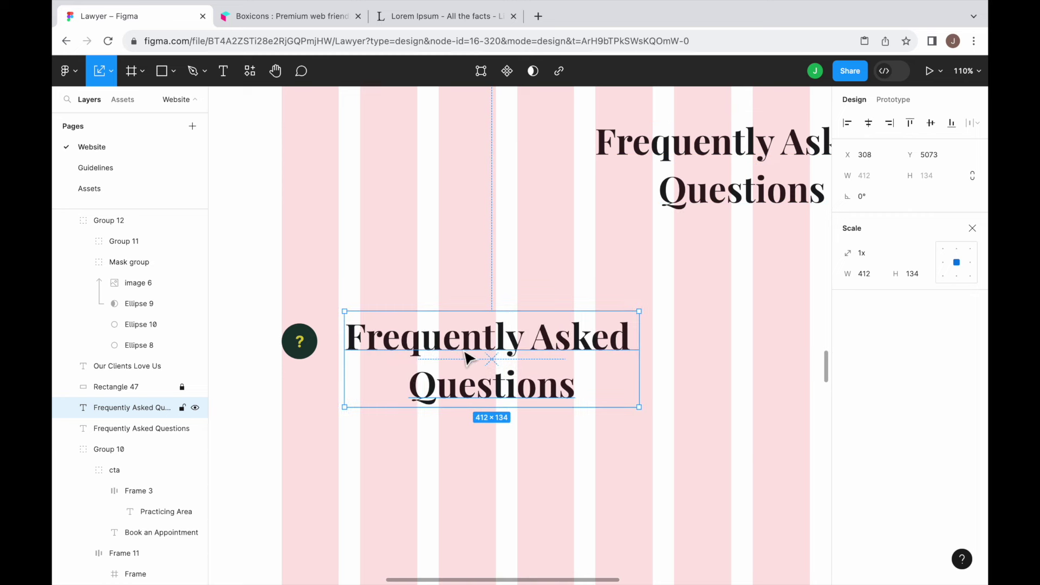
Change the copied heading to 'What types of cases does your lawfirm handle?' at size 25, beside the question-mark circle
key(Return)
text(What types of cases does your lawfirm handle?)
key(ctrl+a)
click(934, 407)
text(25)
key(Return)
key(Escape)
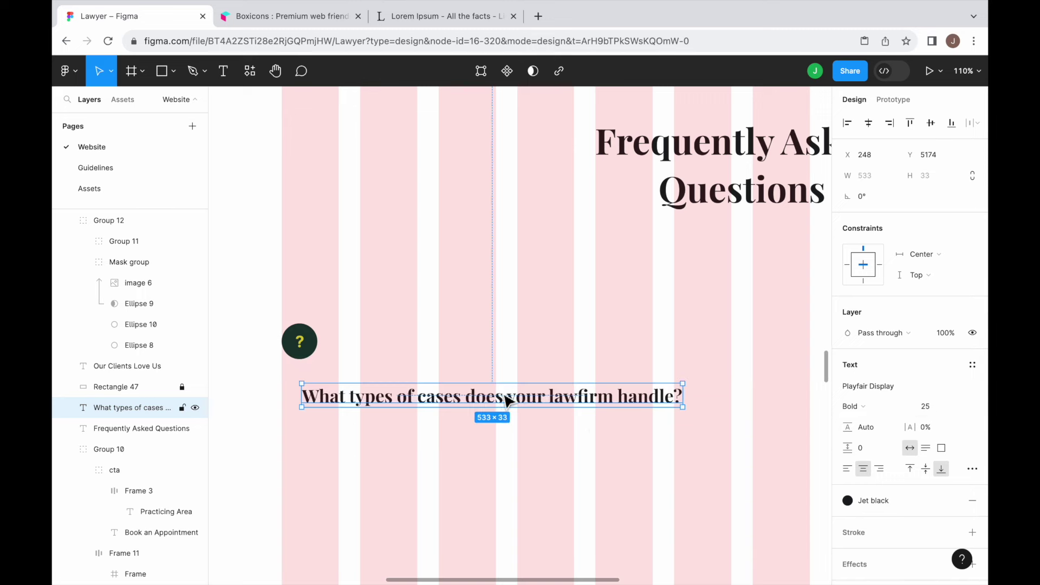
drag(504, 407, 548, 352)
Duplicate the testimonial quote paragraph and place the copy below the FAQ question
ctrl+scroll(550, 352, down, 5)
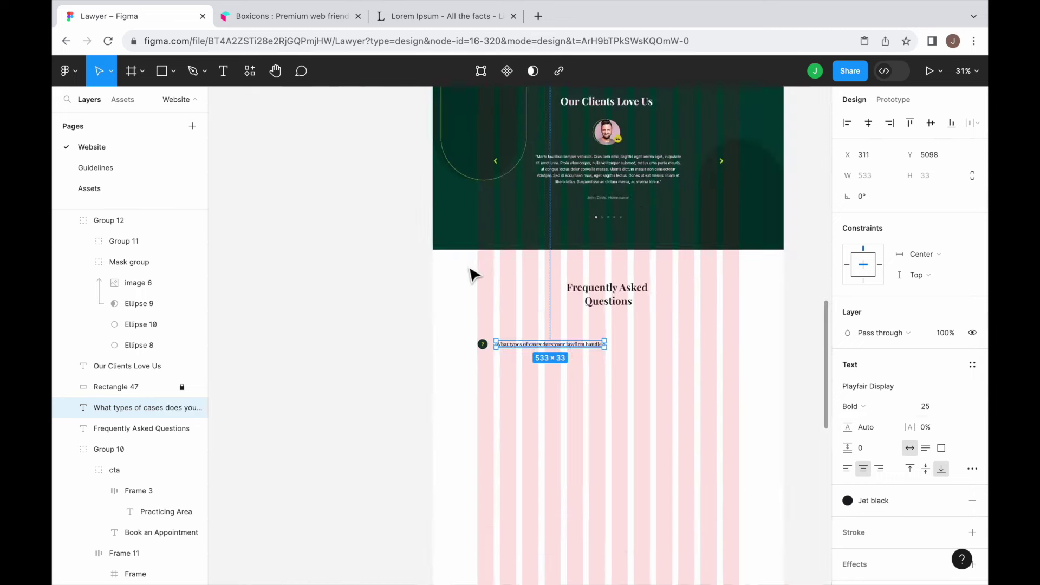
scroll(450, 263, up, 5)
key(Escape)
scroll(450, 262, down, 2)
click(592, 318)
key(ctrl+d)
drag(592, 318, 562, 499)
scroll(650, 425, down, 2)
ctrl+scroll(650, 424, up, 5)
Give the answer paragraph the Dark gray fill style, left-align it and narrow it under the question
click(973, 365)
click(595, 330)
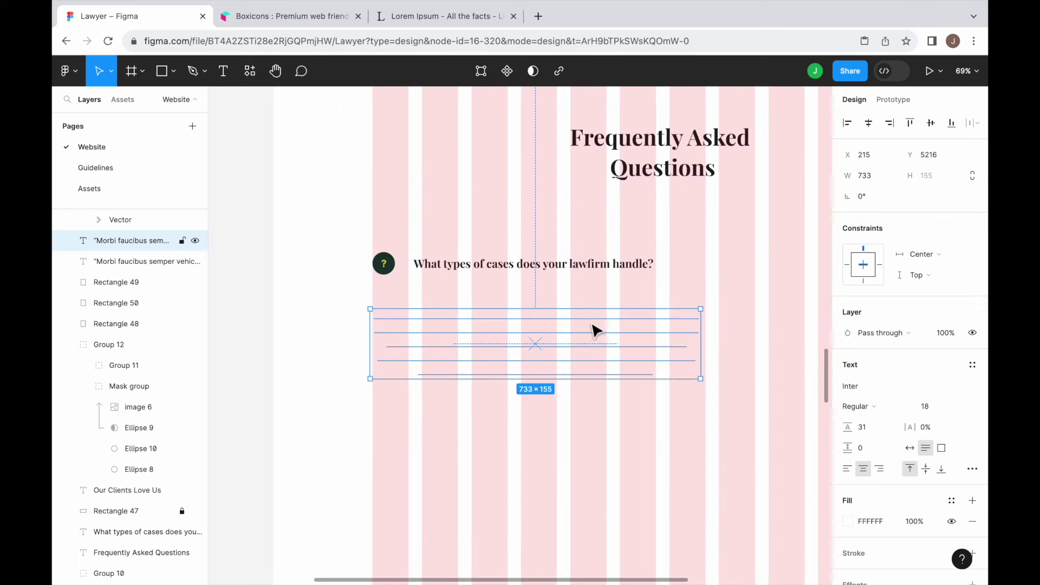
click(951, 500)
click(708, 557)
click(608, 448)
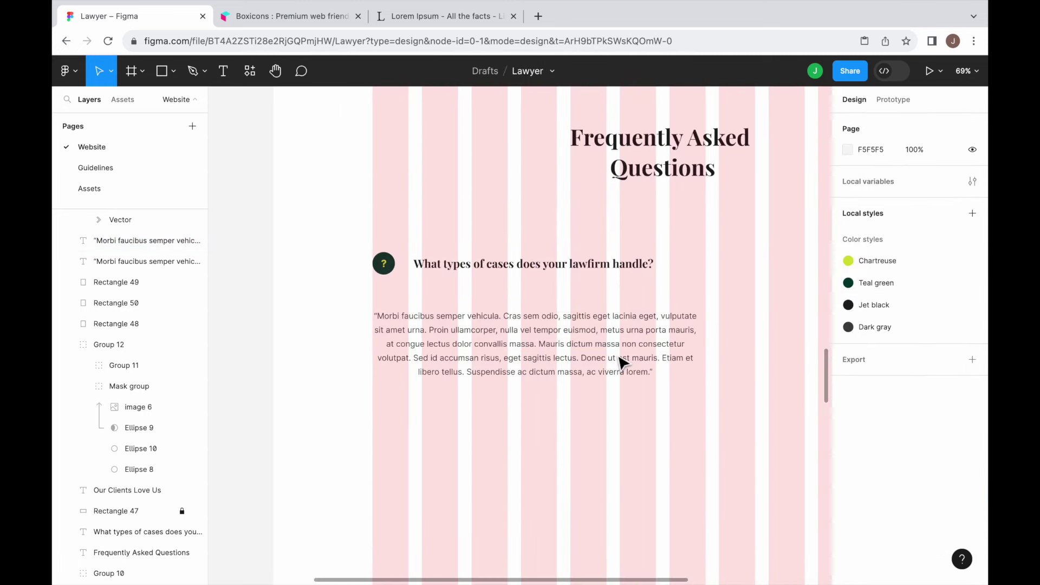
click(677, 373)
click(848, 469)
drag(451, 333, 495, 332)
drag(744, 332, 660, 332)
Trim the answer text after 'risus', widen it slightly, and left-align it with the question
double_click(602, 345)
drag(536, 345, 481, 372)
key(BackSpace)
key(Escape)
key(Escape)
drag(661, 339, 679, 330)
click(675, 390)
scroll(676, 390, right, 3)
click(395, 254)
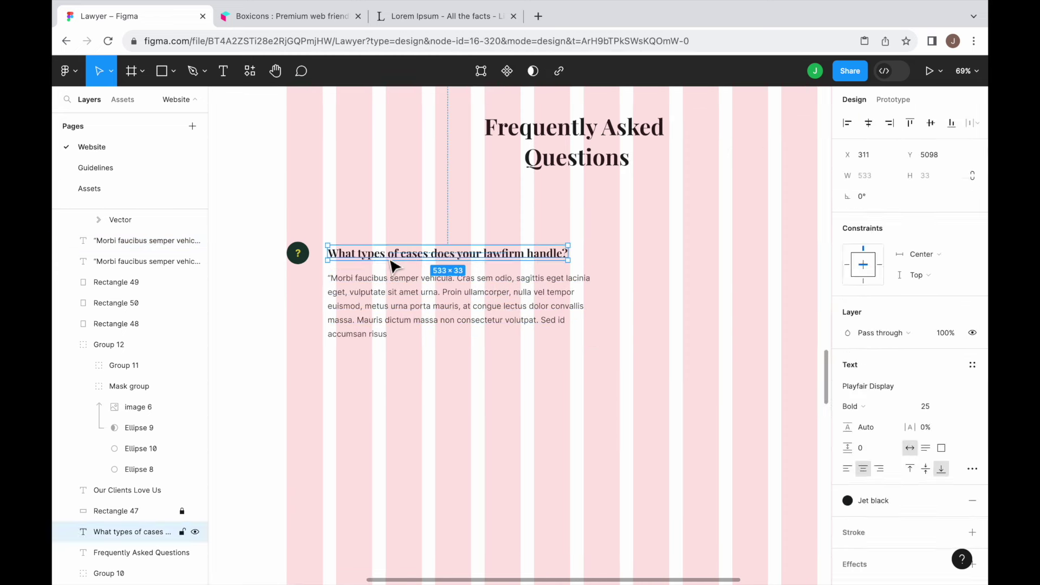
shift+click(401, 293)
click(847, 124)
click(436, 297)
Select the whole first FAQ item, try copying it right, then undo the extra copy
click(282, 210)
drag(287, 219, 591, 347)
key(ctrl+d)
drag(394, 320, 729, 320)
scroll(729, 334, down, 1)
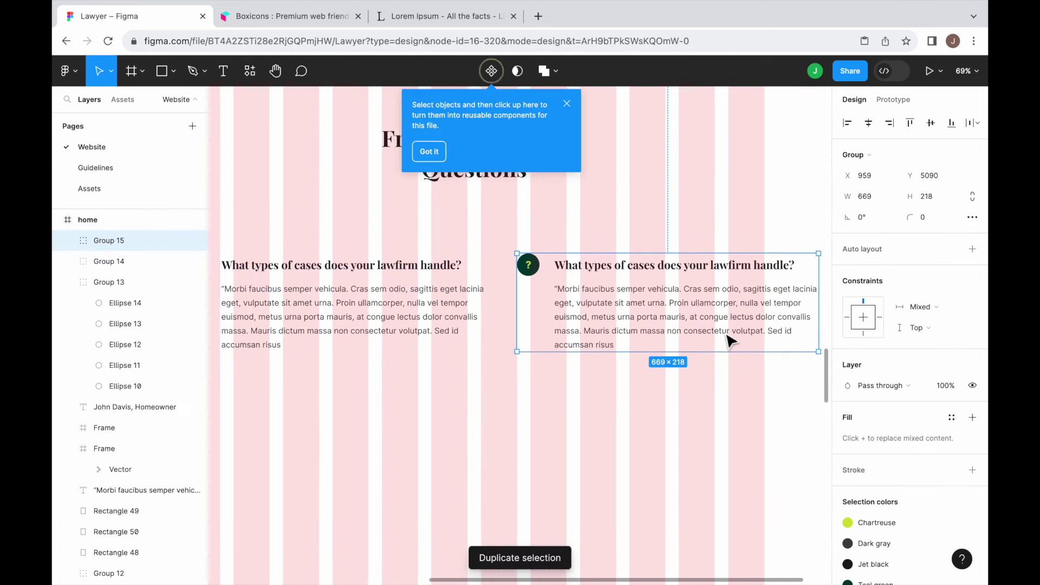
key(ctrl+z)
Rewrap the answer and question narrower, left-align the question with line height 35, and move the answer below
click(515, 307)
drag(536, 313, 504, 313)
click(498, 257)
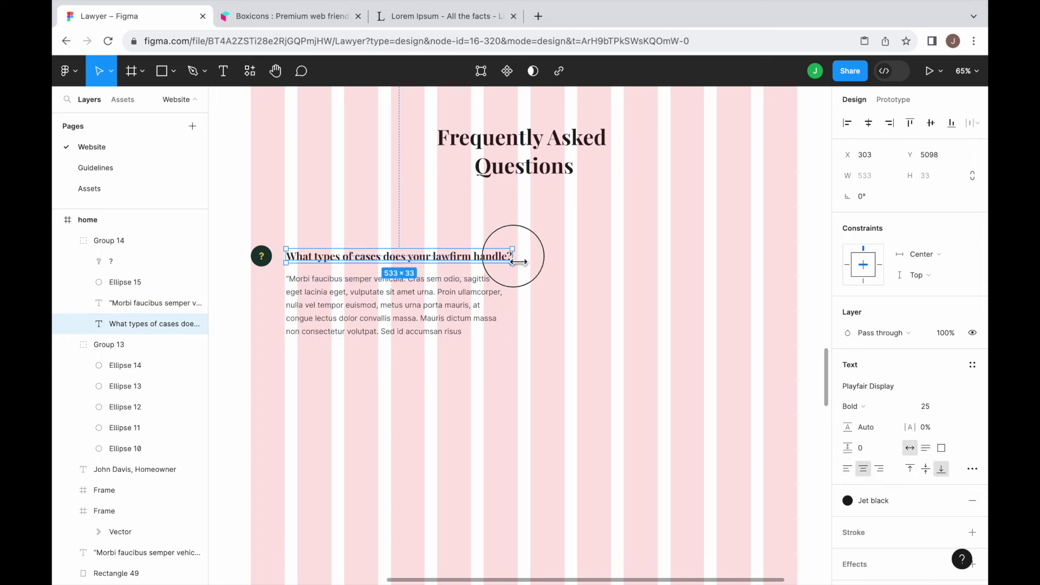
drag(514, 259, 472, 259)
click(848, 468)
key(Return)
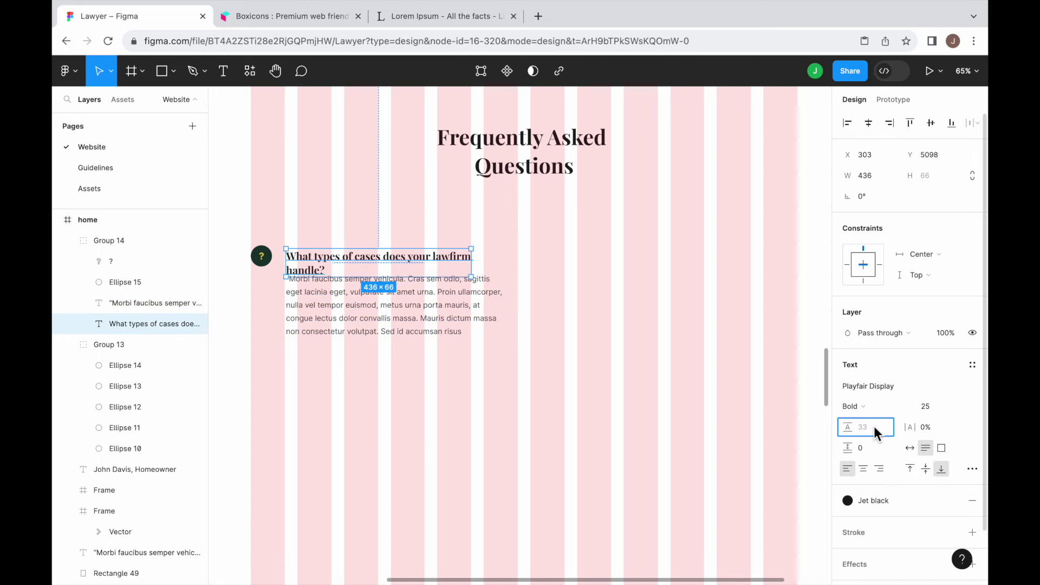
key(Escape)
drag(374, 279, 371, 287)
Rejoin the question onto one line and move the answer paragraph closer beneath it
click(468, 265)
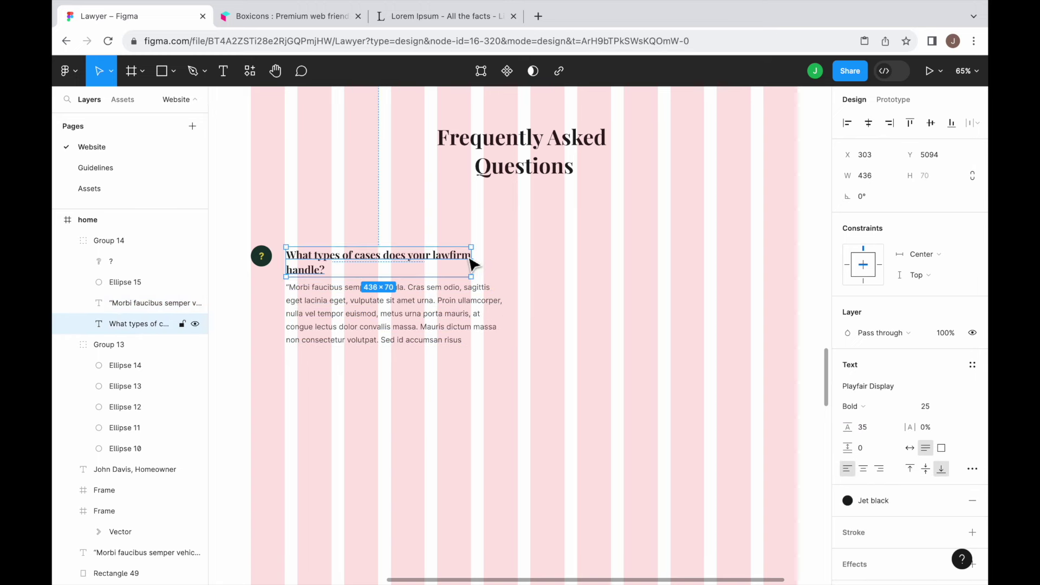
double_click(458, 263)
key(BackSpace)
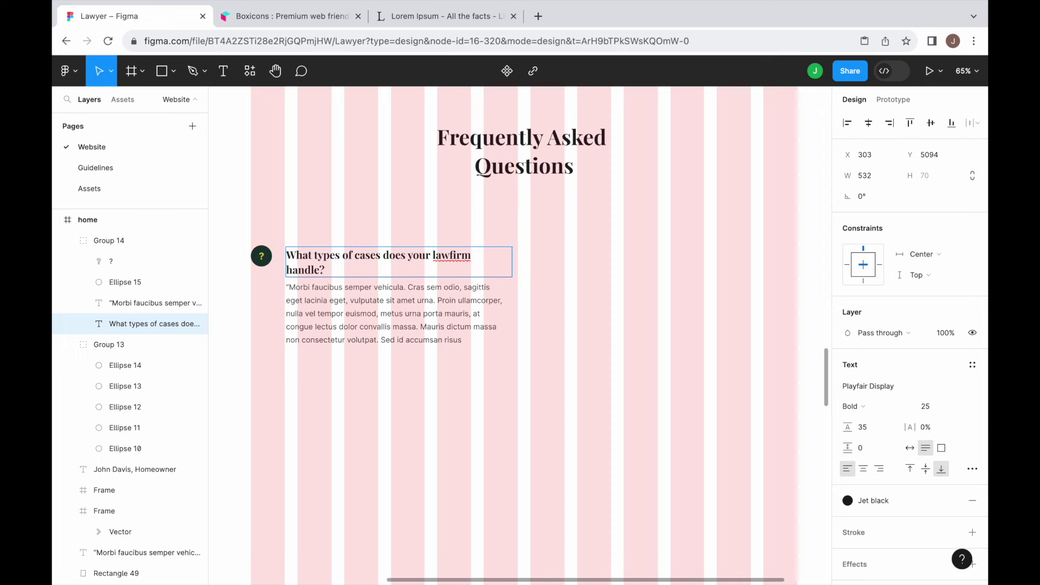
drag(431, 325, 432, 318)
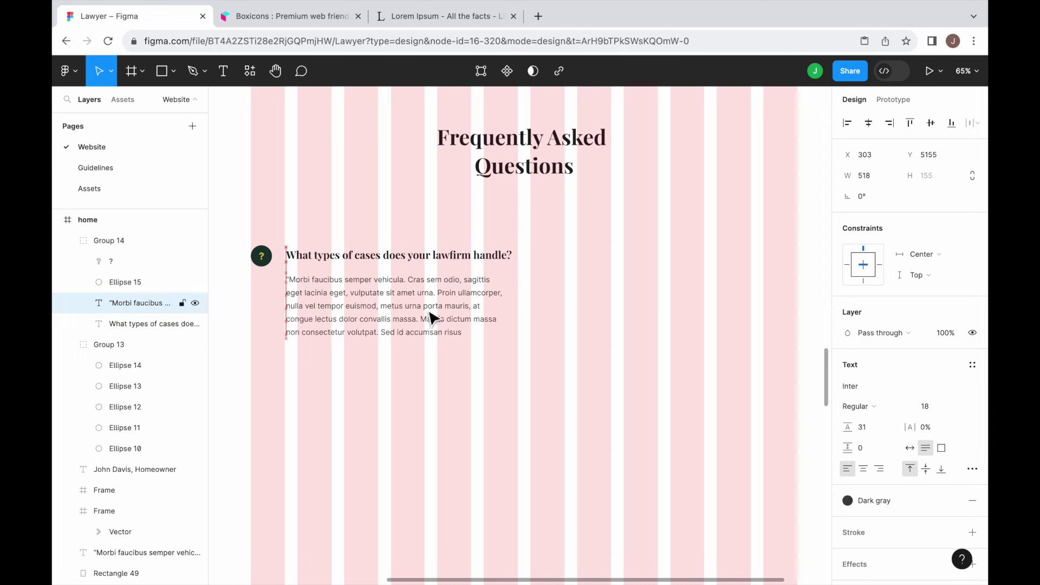
click(354, 390)
Copy the FAQ item into the right column and change its question to one about scheduling a consultation
click(337, 286)
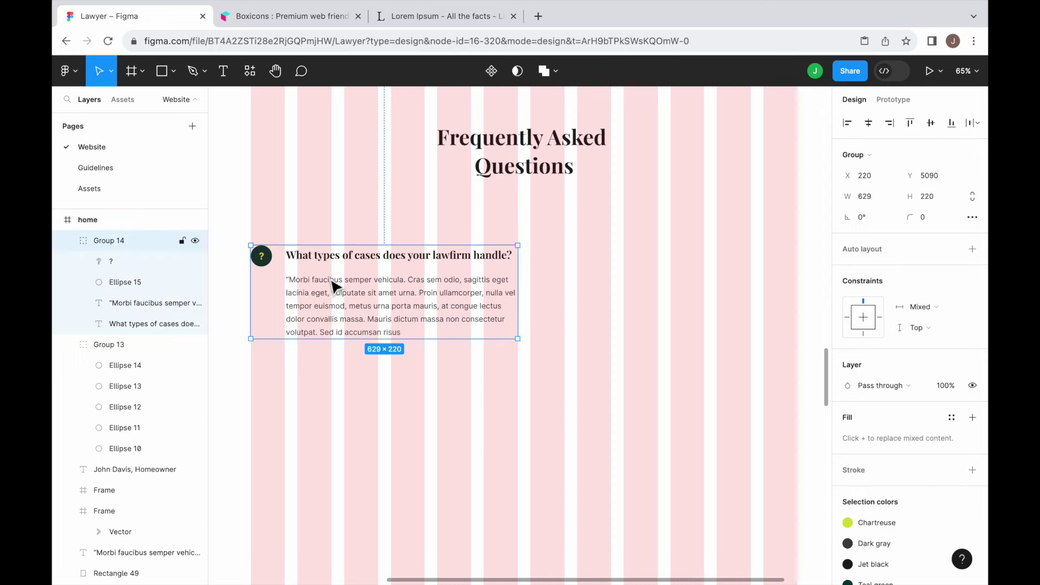
drag(337, 286, 631, 315)
key(Escape)
scroll(504, 314, down, 3)
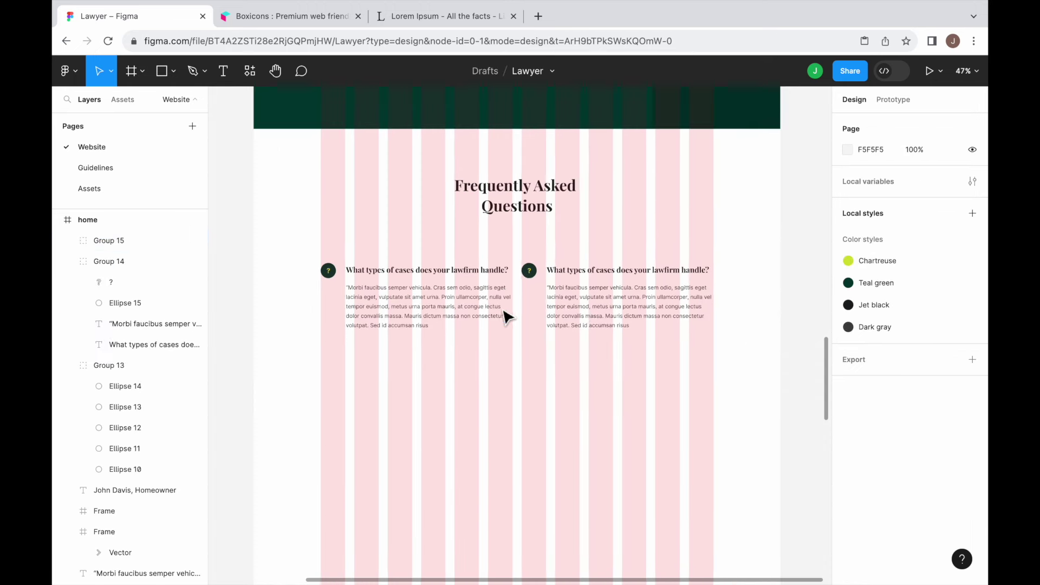
double_click(631, 270)
text(How can I schedule a consultation with on of your attorneys?)
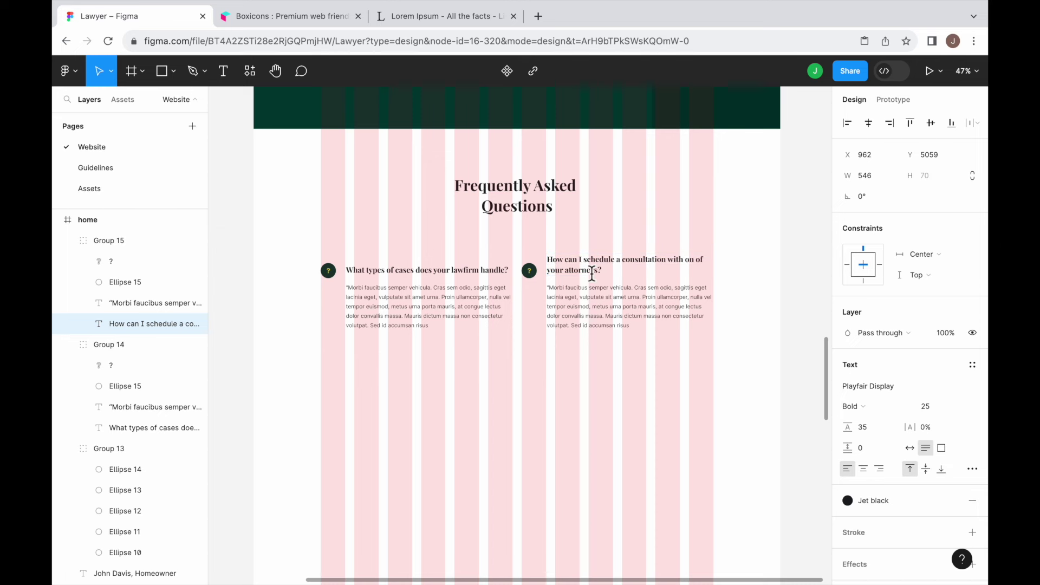
click(581, 285)
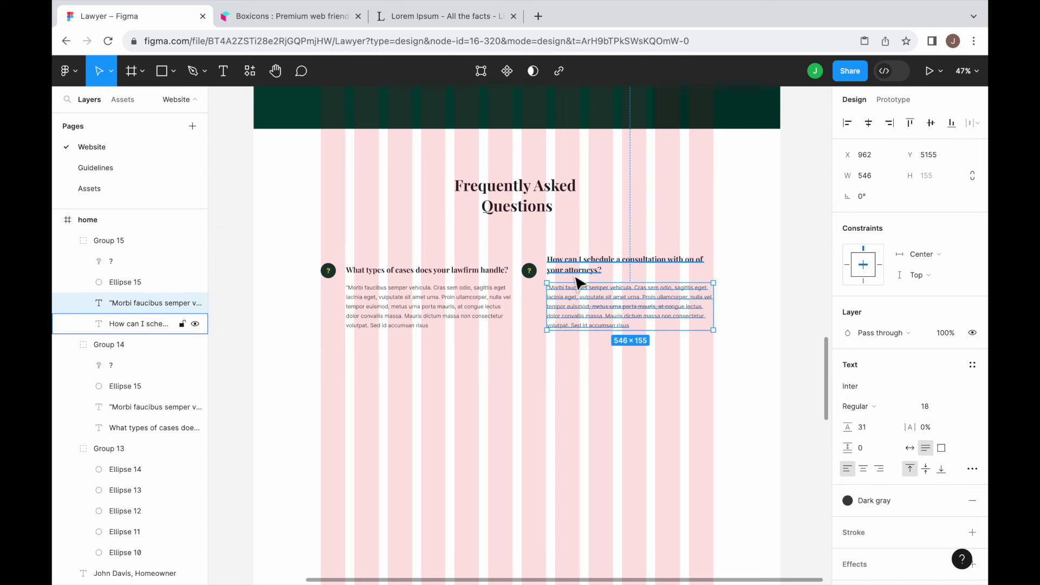
click(615, 385)
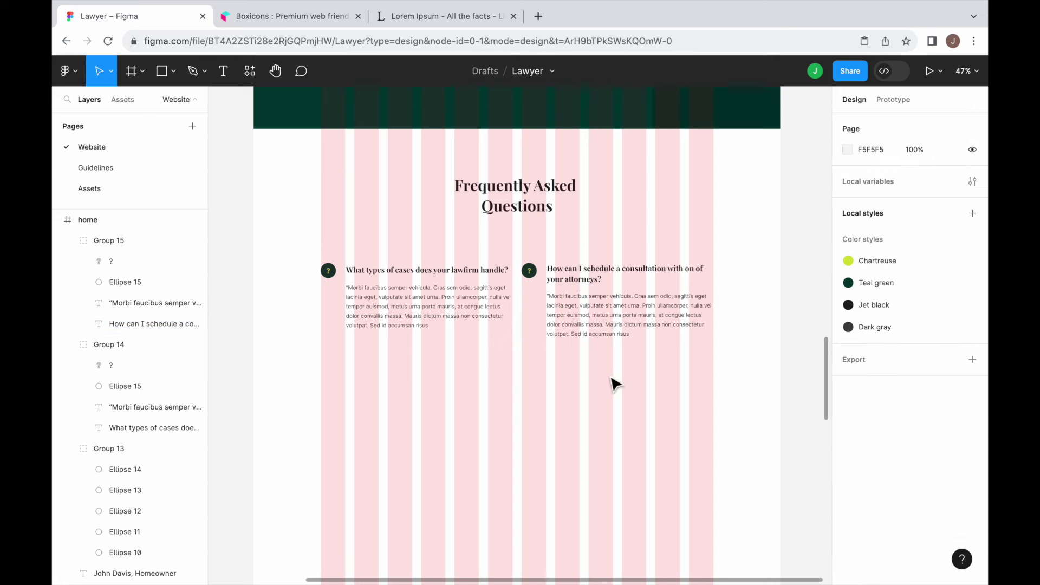
Duplicate both FAQ items below and retitle one 'What should I expect during an initial consultation?'
click(443, 294)
shift+click(592, 325)
key(ctrl+d)
drag(592, 367, 600, 426)
double_click(419, 372)
double_click(464, 364)
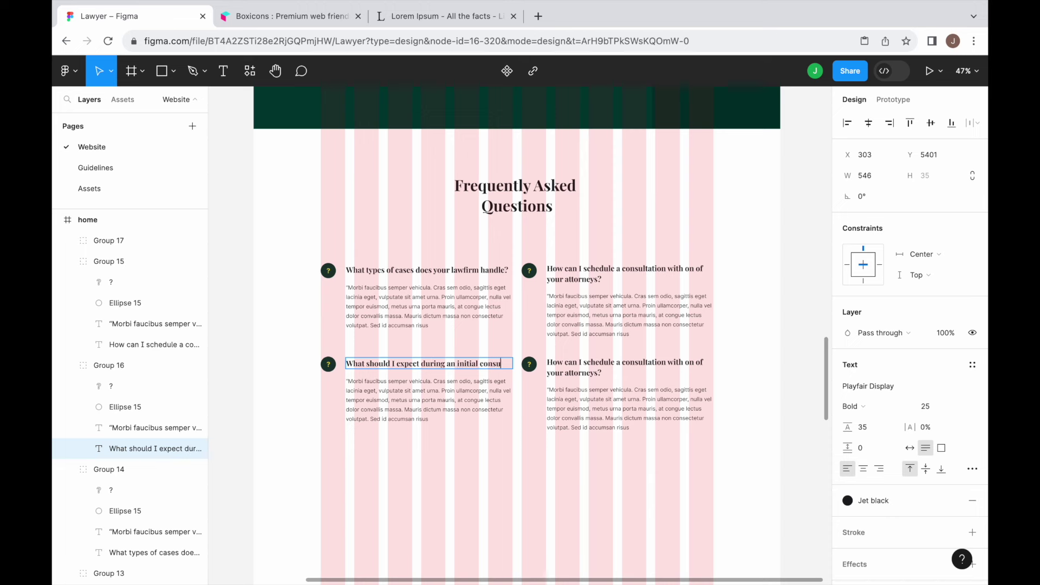
click(443, 406)
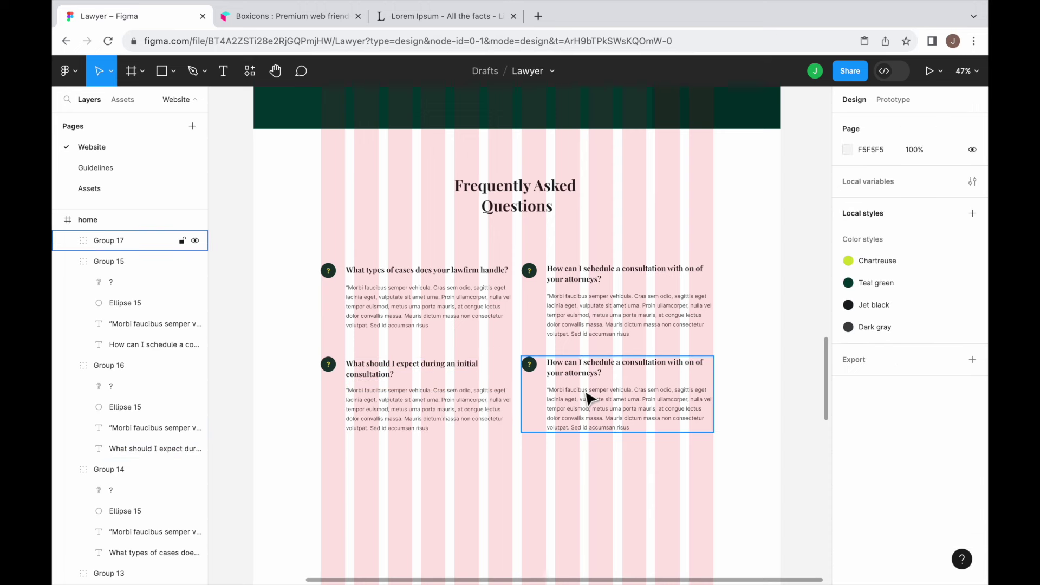
Restore the lower-right question to the case-types wording and copy an item to the bottom of the left column
double_click(599, 375)
key(ctrl+z)
key(ctrl+z)
key(ctrl+z)
key(ctrl+z)
key(ctrl+z)
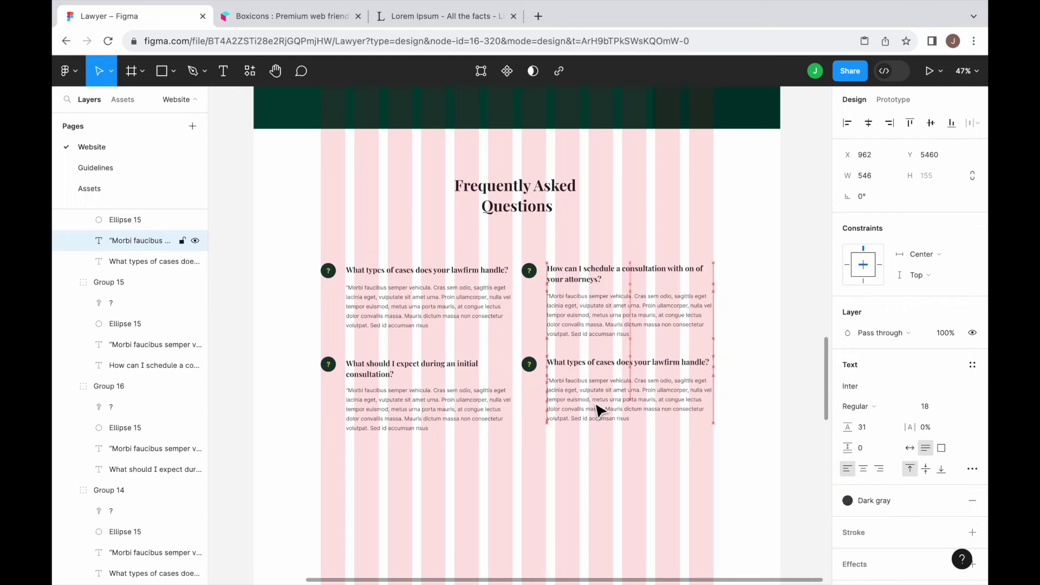
click(626, 469)
click(605, 305)
key(ctrl+d)
drag(606, 304, 405, 503)
click(387, 307)
key(ctrl+d)
drag(387, 307, 558, 458)
key(ctrl+z)
Copy the initial consultation item to the bottom of the right column, completing the 2×3 grid
click(391, 424)
key(ctrl+d)
mouse_move(391, 423)
mouse_down()
mouse_move(573, 479)
mouse_move(595, 518)
mouse_up()
scroll(444, 526, down, 2)
scroll(412, 380, up, 2)
drag(378, 197, 428, 461)
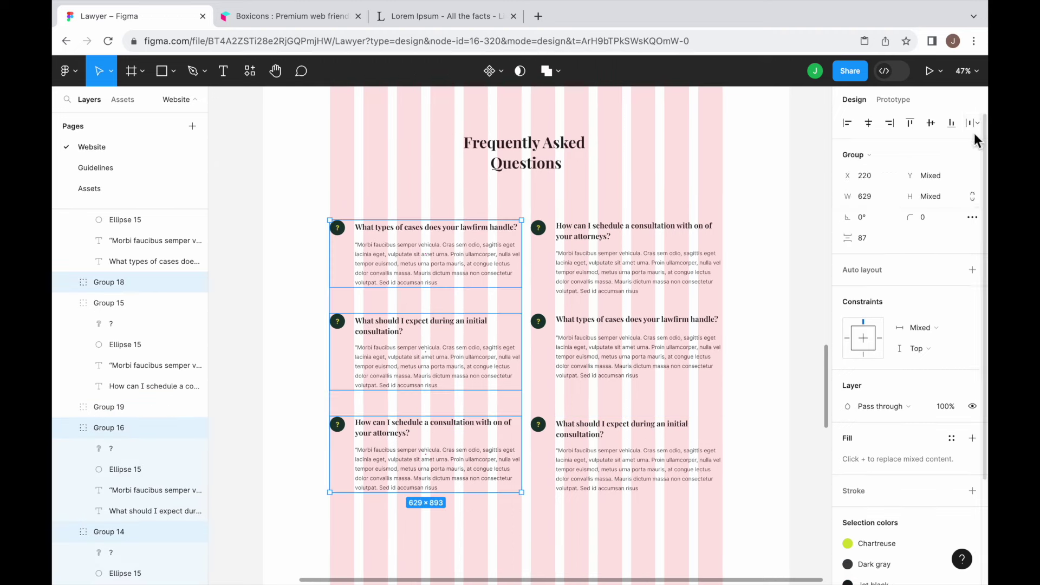
Space the left-column FAQ items 50 apart and distribute the three right-column items with 50 spacing
text(50)
key(Return)
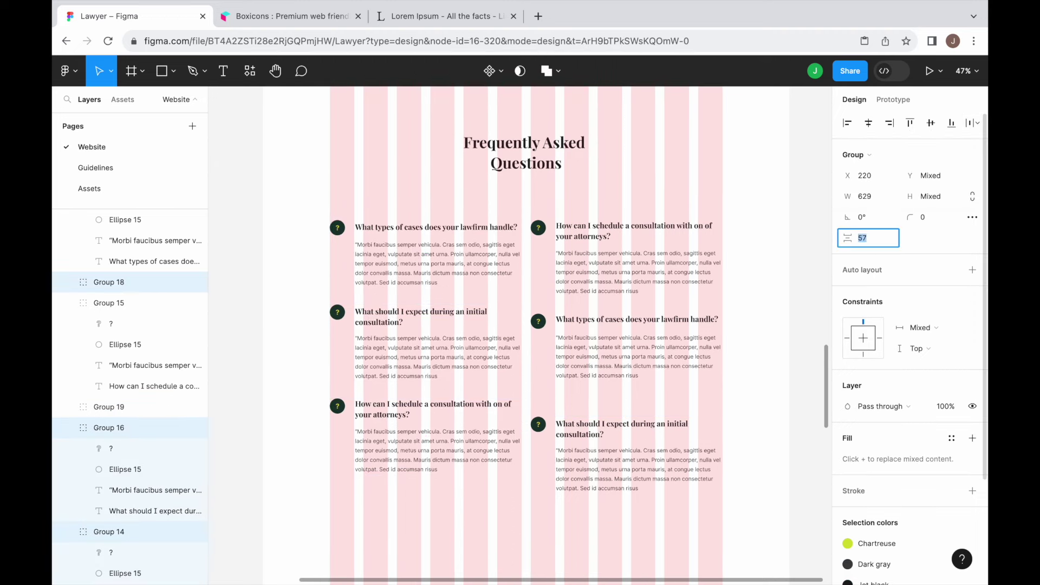
drag(654, 533, 623, 212)
click(973, 123)
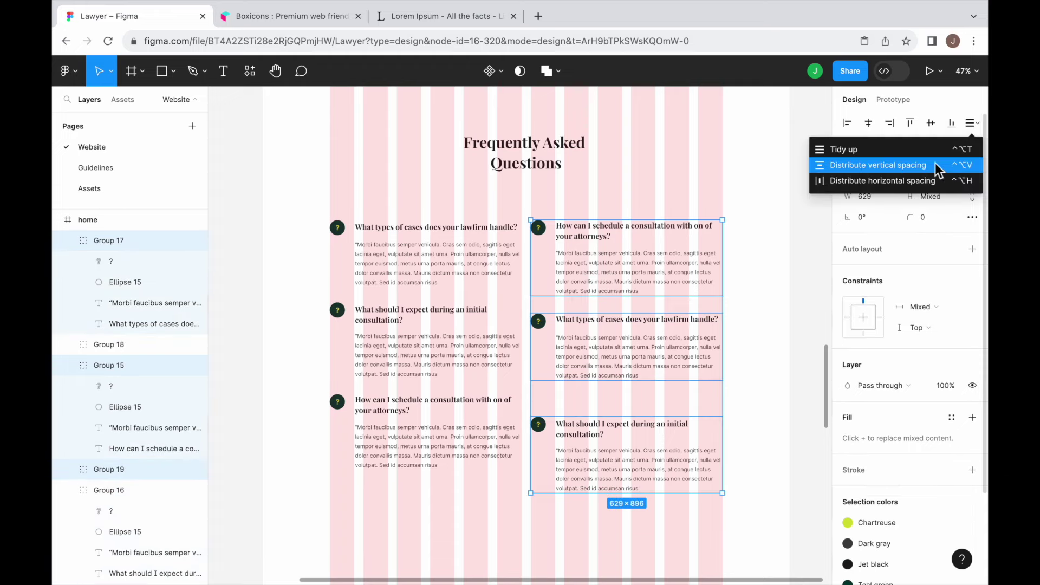
click(935, 163)
text(50)
key(Return)
click(703, 169)
key(ctrl+g)
scroll(623, 211, down, 1)
scroll(623, 212, right, 1)
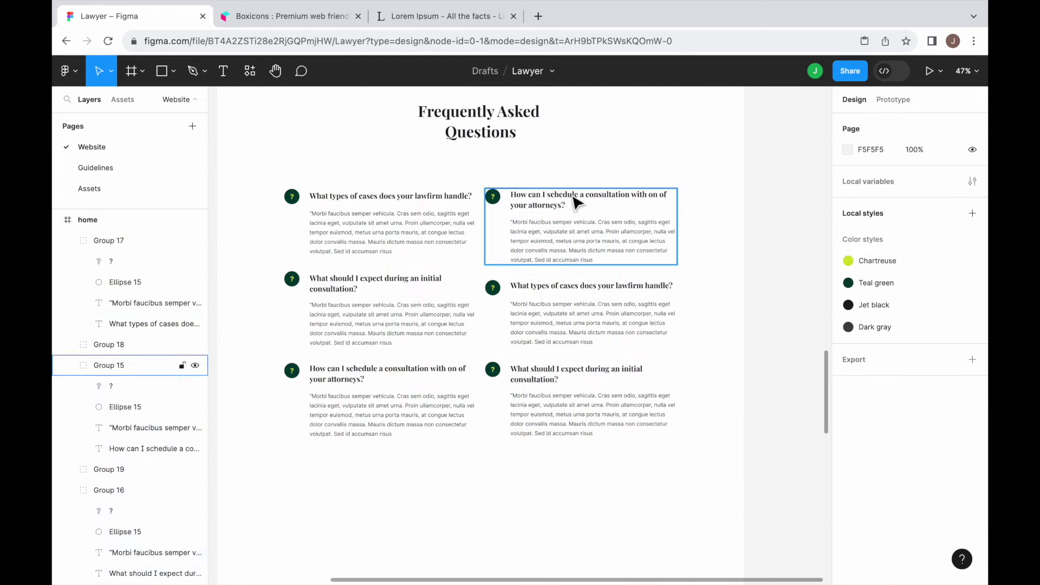
Narrow the three left-column FAQ items to about 600 wide
click(472, 233)
drag(476, 234, 472, 234)
double_click(420, 236)
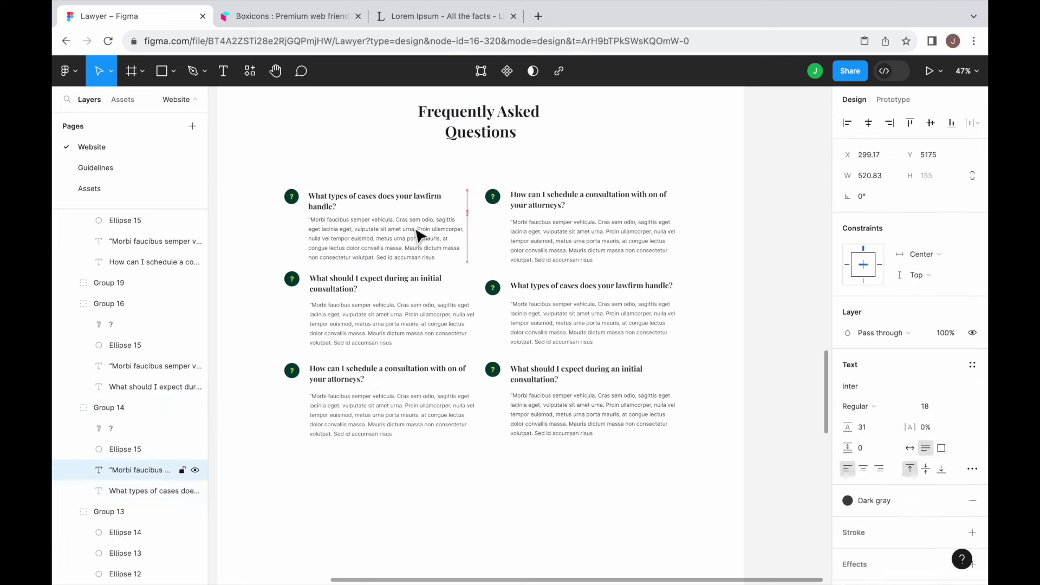
key(Escape)
key(Escape)
click(408, 297)
drag(482, 312, 471, 312)
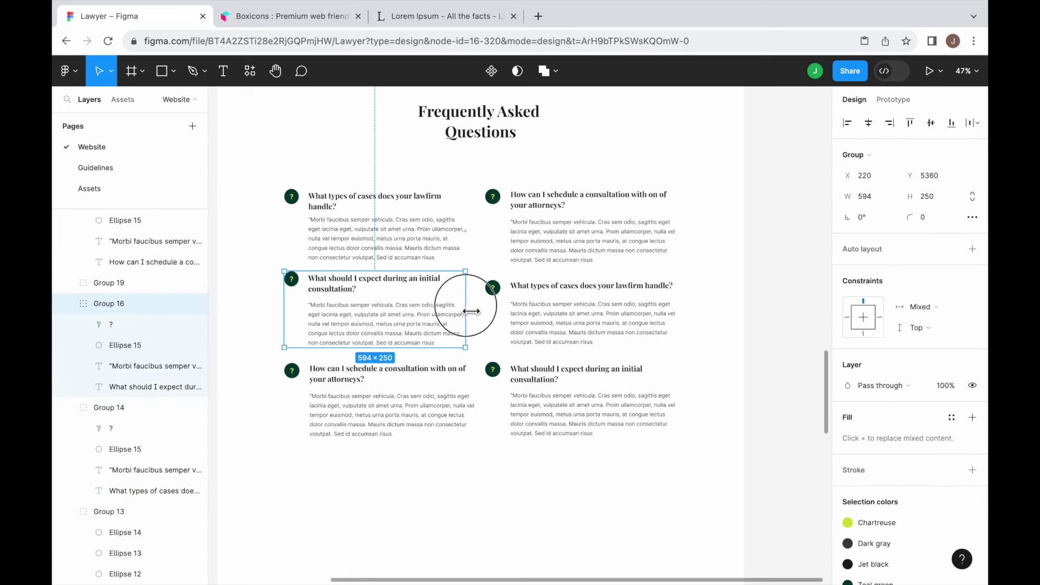
click(445, 391)
drag(476, 399, 467, 400)
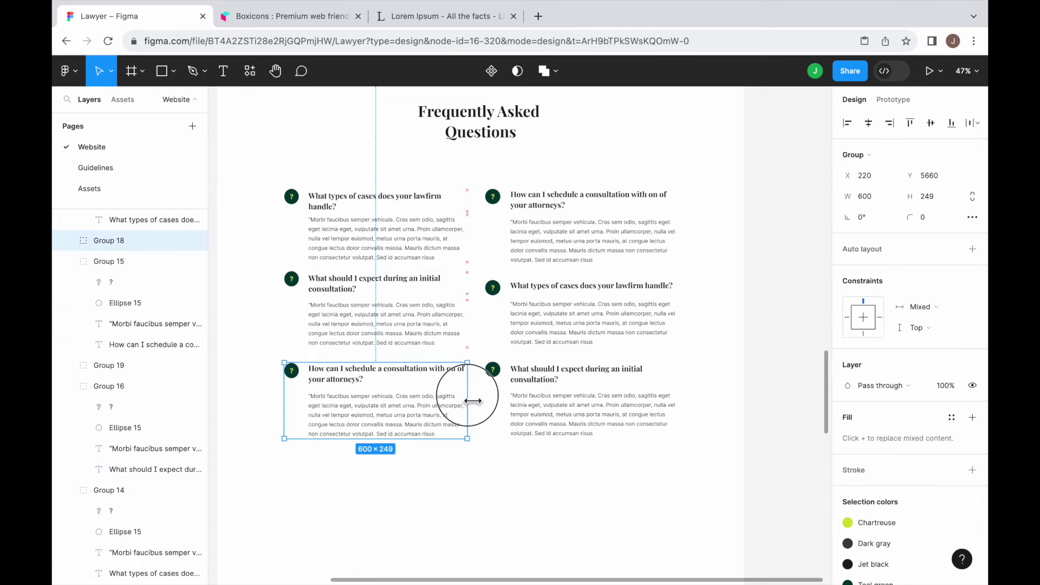
Set the right-column FAQ items to 600 wide, nudge the column right, and select the top-right question and answer
click(461, 255)
click(870, 196)
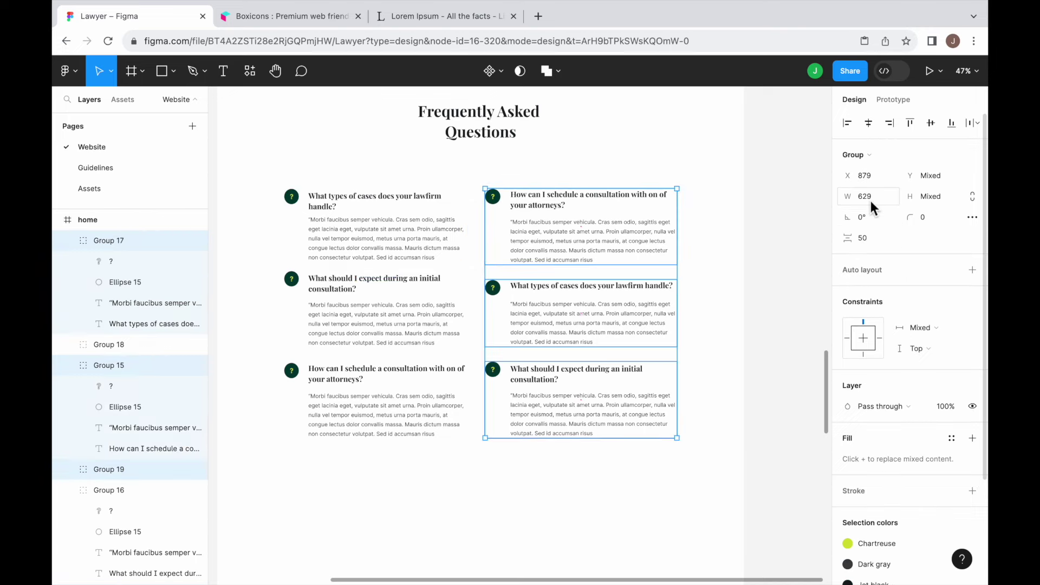
text(600)
key(Return)
drag(625, 459, 515, 212)
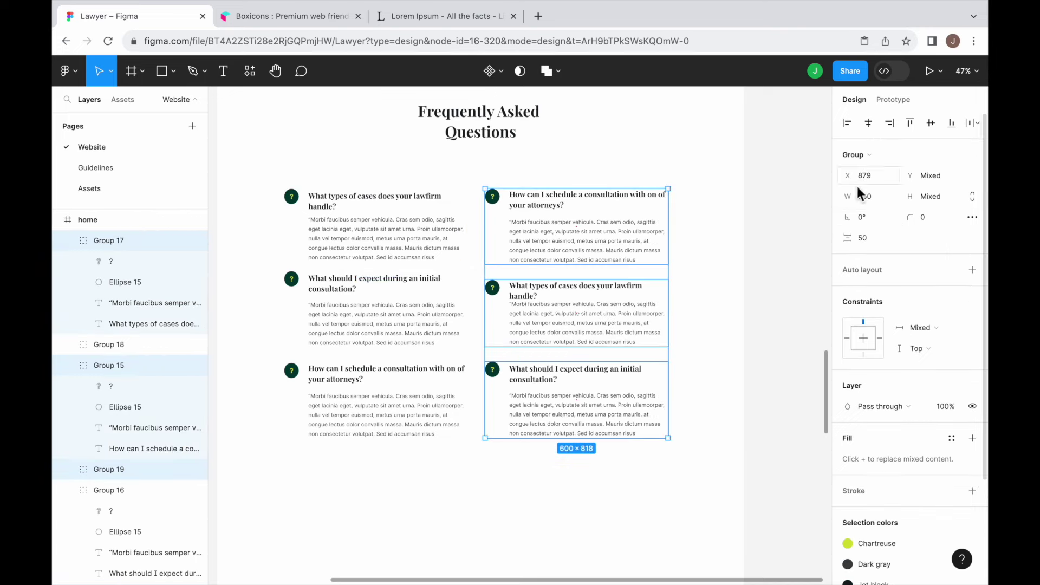
key(ctrl+shift+4)
key(shift+Right)
key(shift+Right)
click(745, 243)
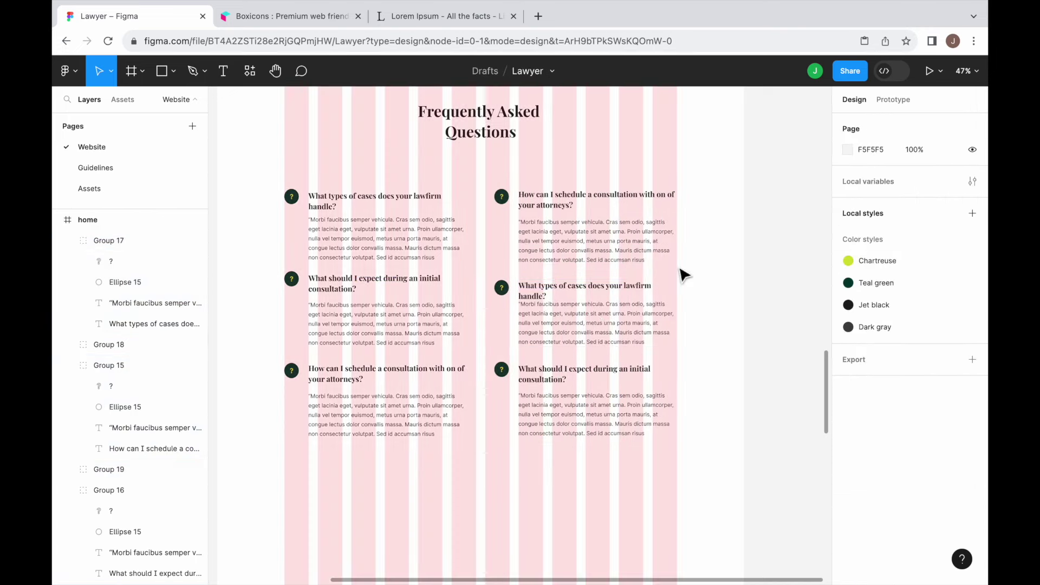
ctrl+click(596, 322)
ctrl+click(596, 238)
shift+click(542, 200)
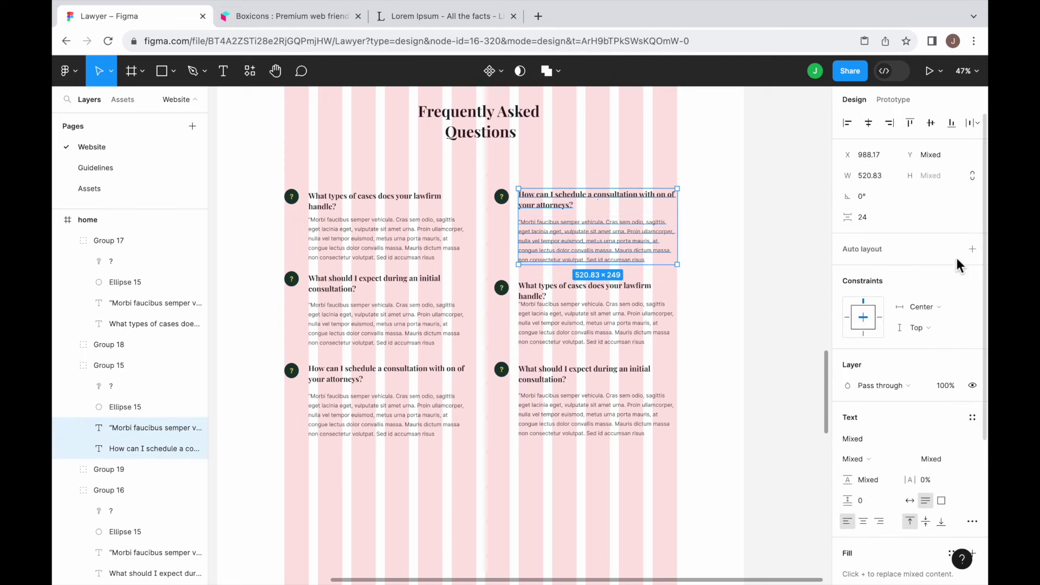
Wrap each right-column FAQ question and answer in vertical auto layout with a 24 gap
key(shift+a)
ctrl+click(596, 324)
shift+click(550, 295)
key(shift+a)
click(584, 255)
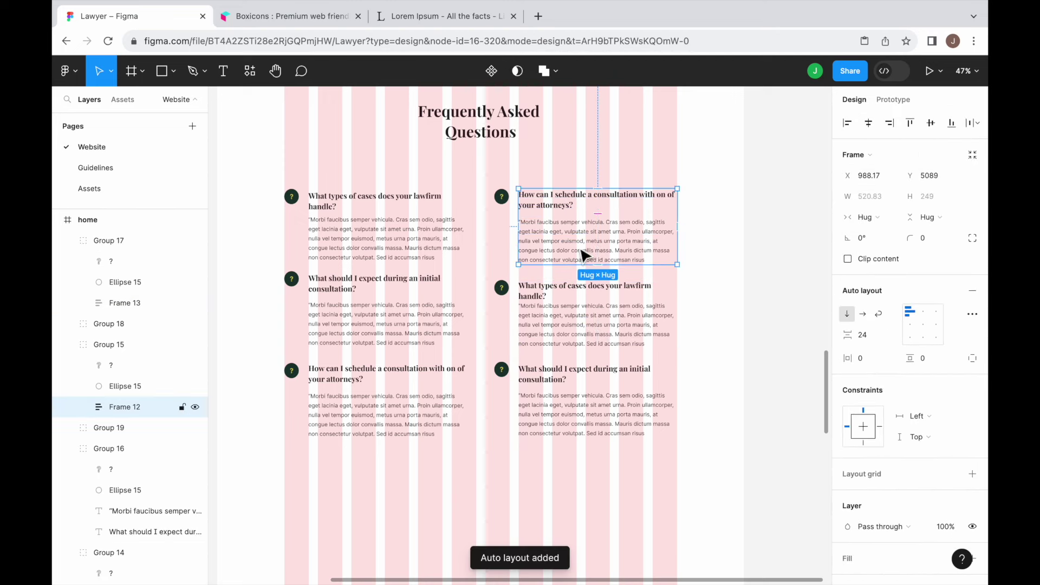
click(607, 320)
key(Return)
click(614, 410)
shift+click(569, 374)
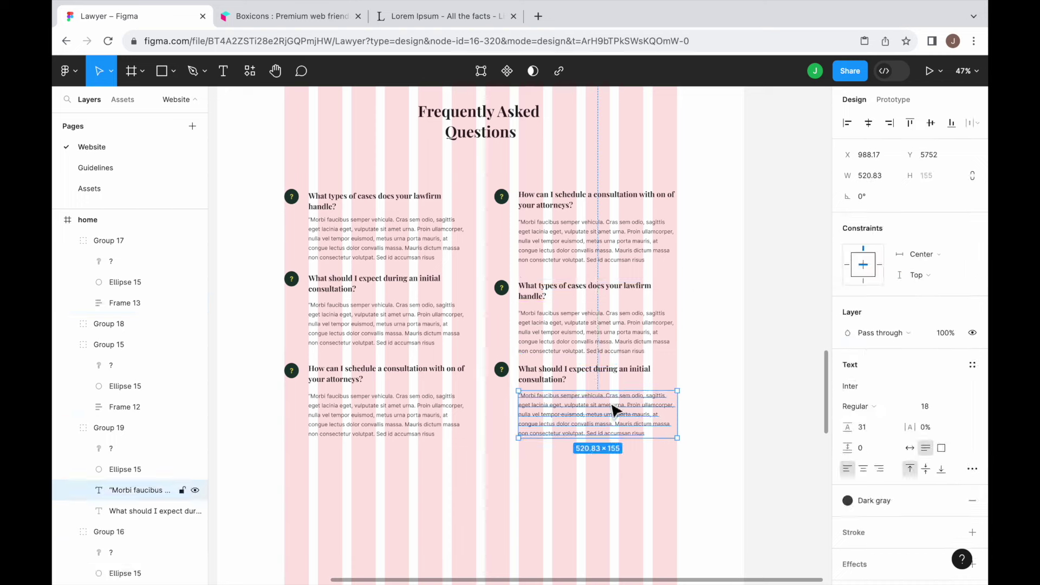
key(shift+a)
key(Escape)
Wrap each left-column FAQ question and answer in auto layout with a 24 gap
ctrl+click(374, 201)
shift+click(385, 239)
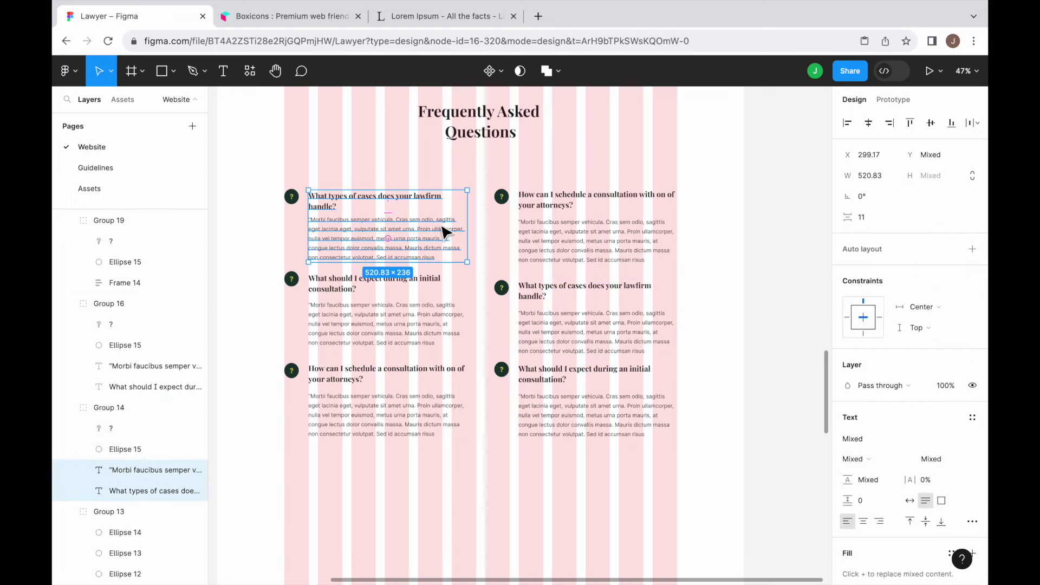
click(972, 268)
click(870, 335)
text(24)
key(Return)
ctrl+click(374, 281)
shift+click(380, 325)
key(shift+a)
ctrl+click(380, 374)
shift+click(380, 414)
key(shift+a)
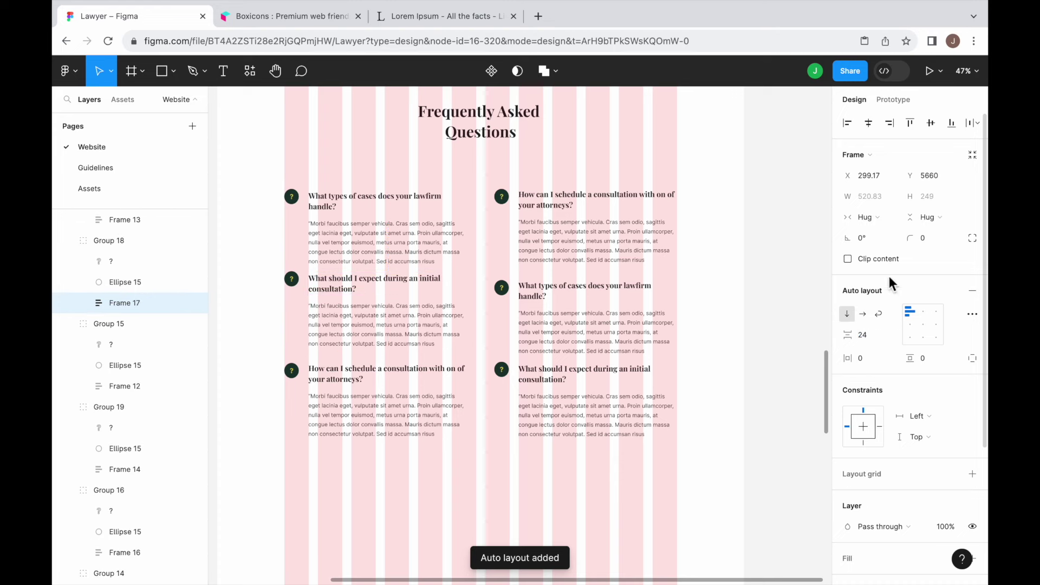
Distribute the left and right FAQ column items evenly, then hide the layout grid
click(973, 123)
click(895, 157)
click(873, 238)
key(Up)
key(Up)
key(Up)
drag(699, 455, 534, 220)
click(973, 123)
click(929, 165)
key(Escape)
key(ctrl+shift+4)
Draw a 1599×348 grey full-width rectangle below the FAQ section
scroll(614, 355, down, 2)
scroll(610, 354, up, 2)
scroll(611, 357, up, 1)
scroll(610, 356, down, 3)
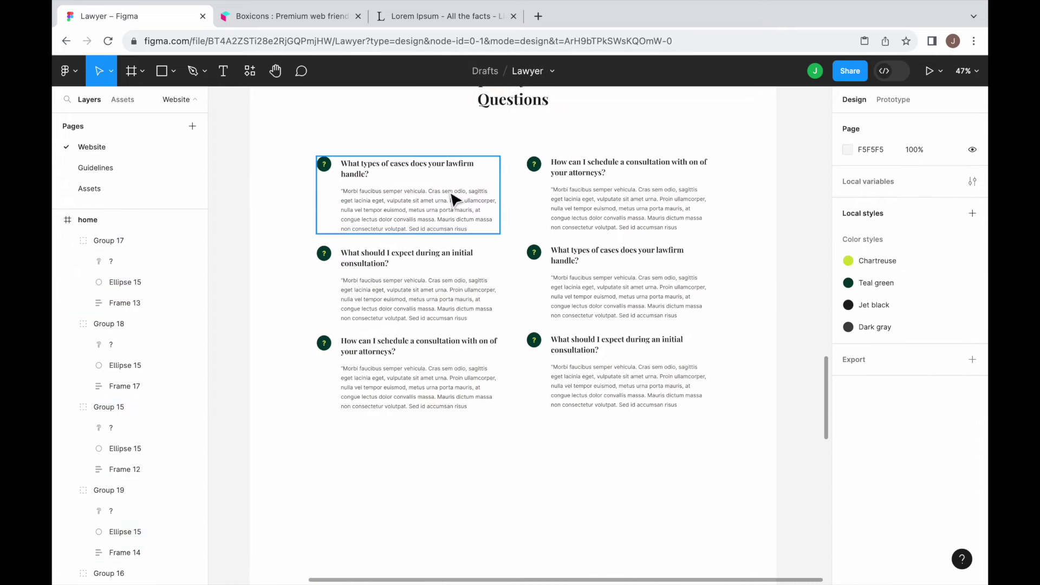
scroll(454, 201, down, 2)
drag(277, 430, 748, 545)
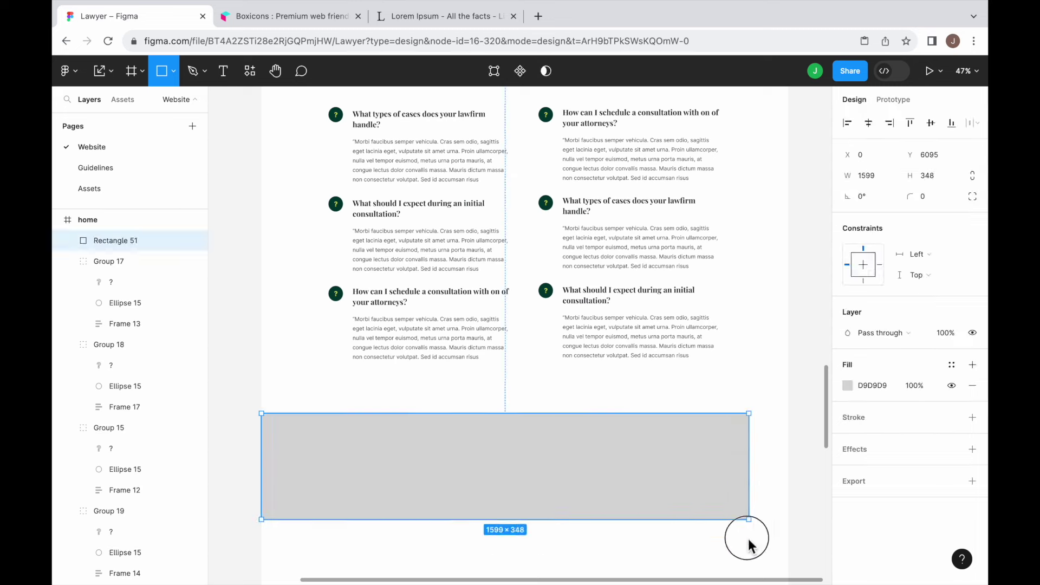
Fill the new band with the Chartreuse colour style
scroll(674, 388, down, 4)
scroll(674, 388, up, 1)
click(953, 364)
click(755, 453)
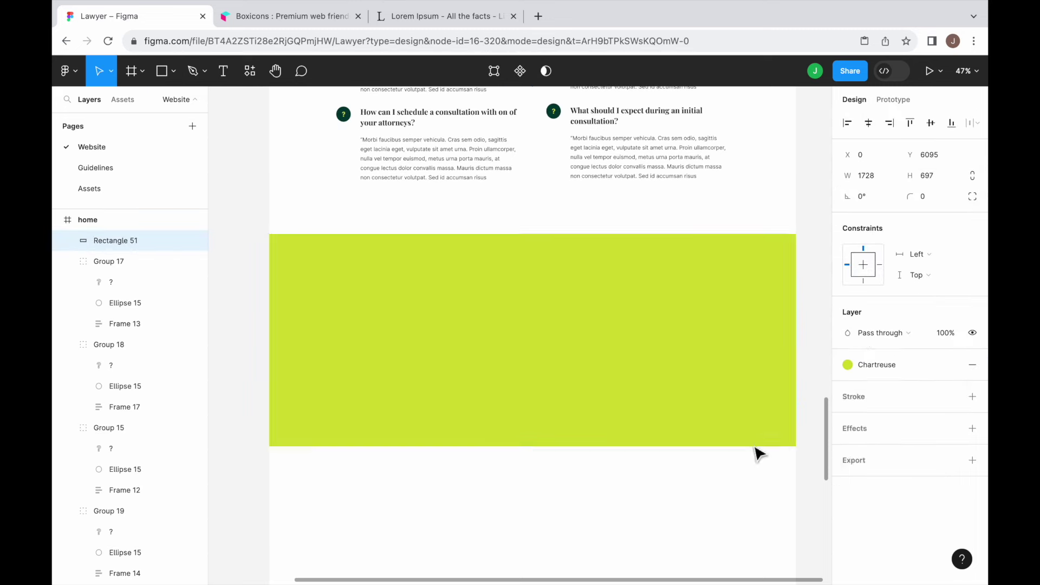
click(702, 233)
Duplicate the FAQ heading onto the band as 'Speak with an Attorney Today' and copy a paragraph below
scroll(699, 230, up, 5)
scroll(698, 230, down, 3)
scroll(698, 230, down, 1)
scroll(697, 230, up, 4)
click(541, 174)
key(ctrl+d)
scroll(580, 394, down, 4)
drag(580, 394, 602, 413)
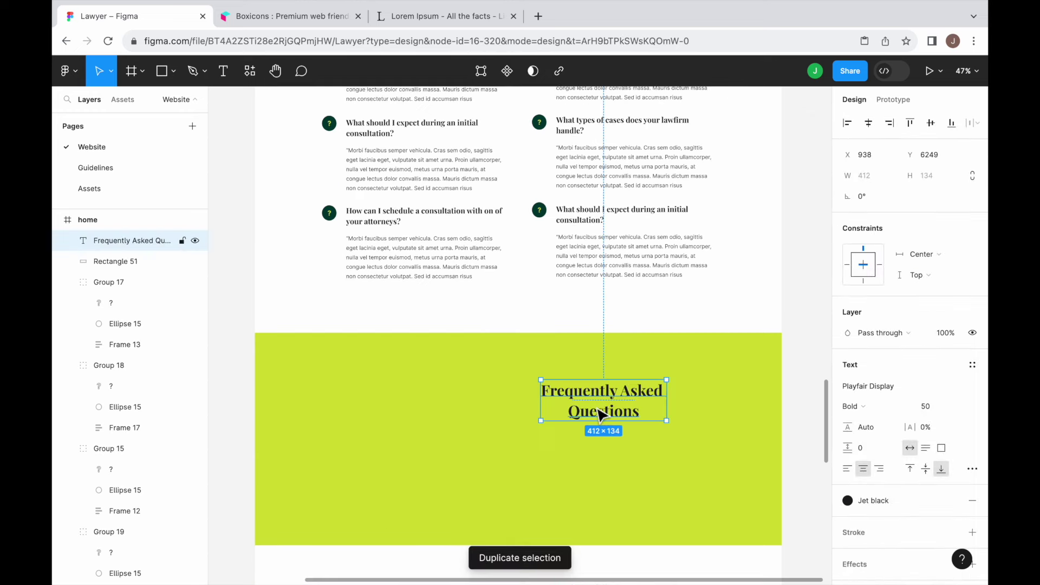
double_click(622, 414)
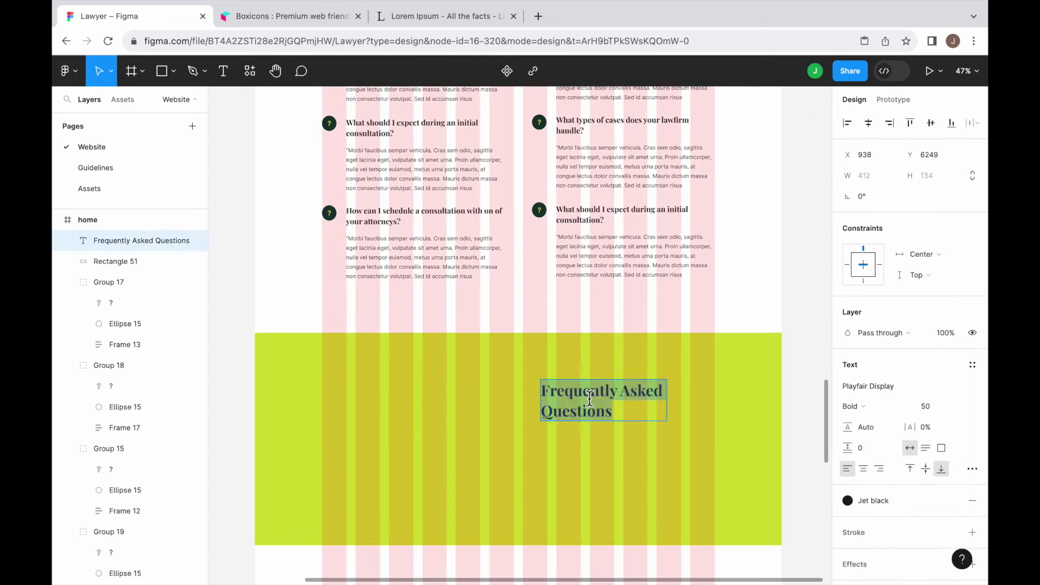
text(Speak with an Attorne)
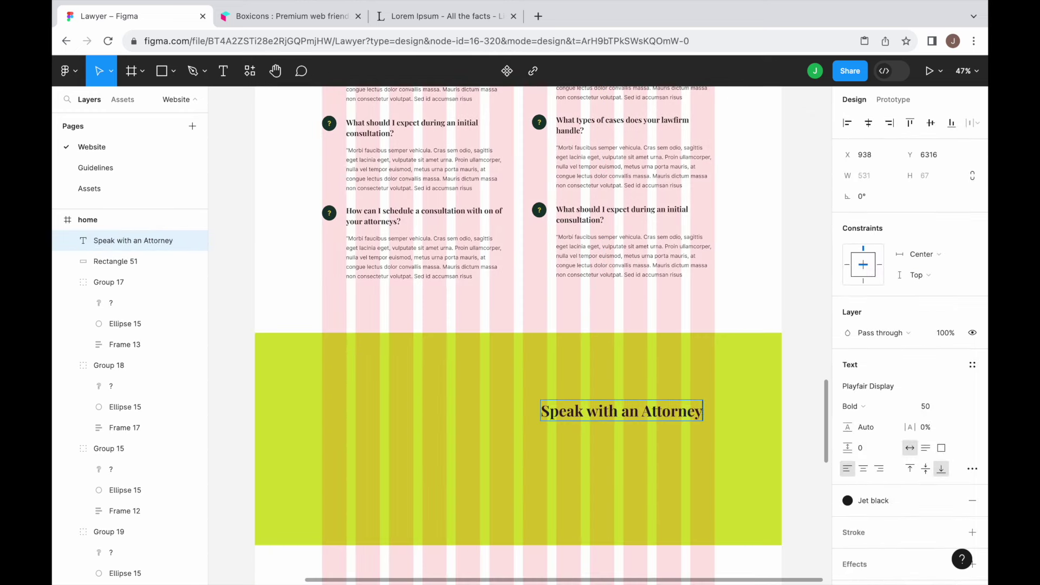
text(y)
click(516, 423)
click(620, 268)
mouse_move(620, 267)
mouse_down()
mouse_move(575, 436)
mouse_move(578, 462)
mouse_up()
Set the scheduling question's answer text to size 16 with 26 line height
click(622, 262)
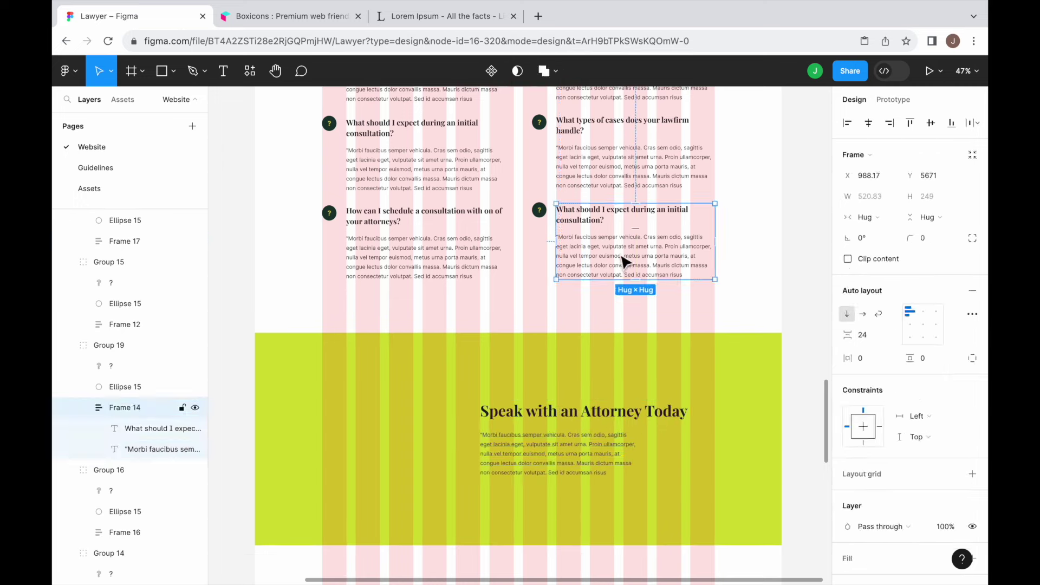
scroll(627, 245, up, 2)
scroll(623, 303, up, 3)
scroll(666, 242, up, 5)
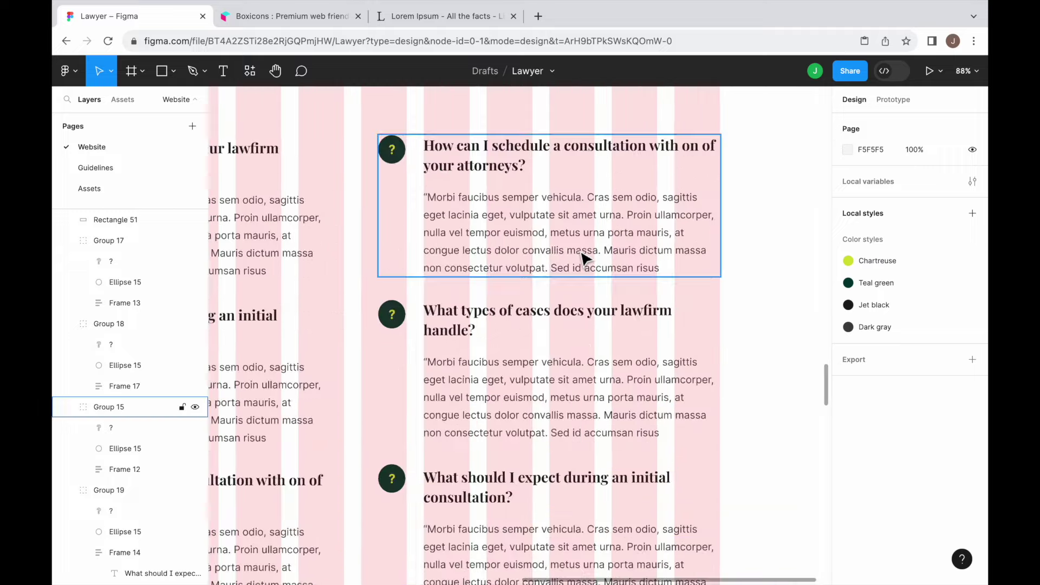
click(569, 233)
text(16)
key(Return)
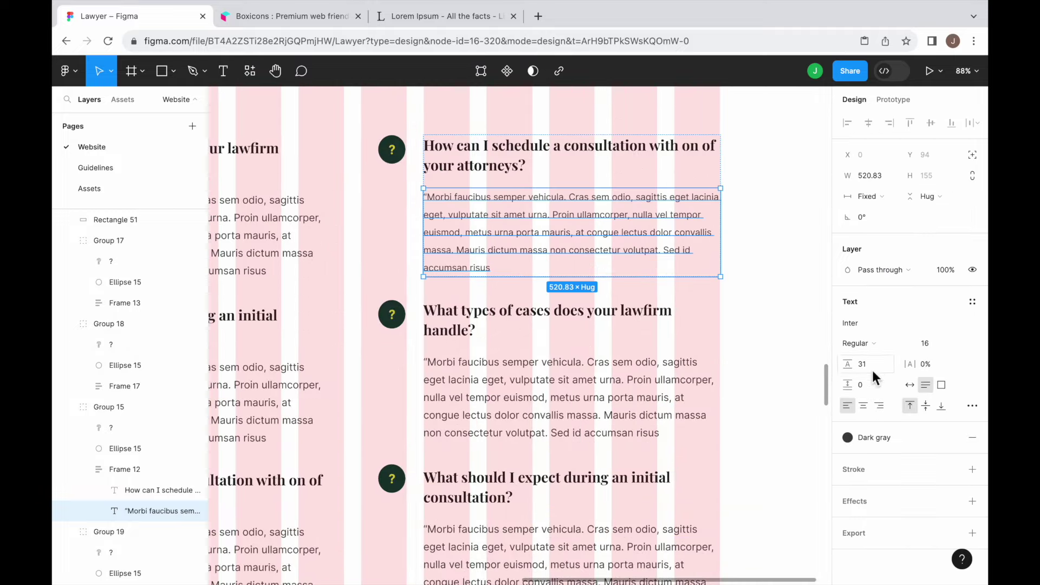
text(26)
key(Return)
Paste the 16/26 text style onto two more FAQ answers
click(594, 379)
key(ctrl+alt+v)
scroll(596, 390, down, 3)
click(598, 448)
key(ctrl+alt+v)
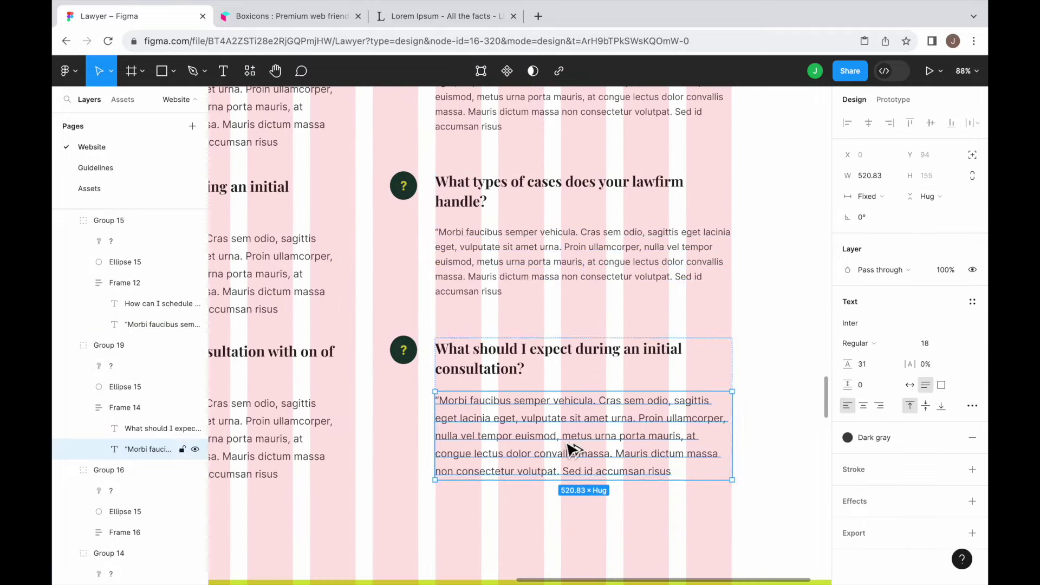
scroll(599, 448, left, 4)
scroll(410, 271, up, 3)
key(Escape)
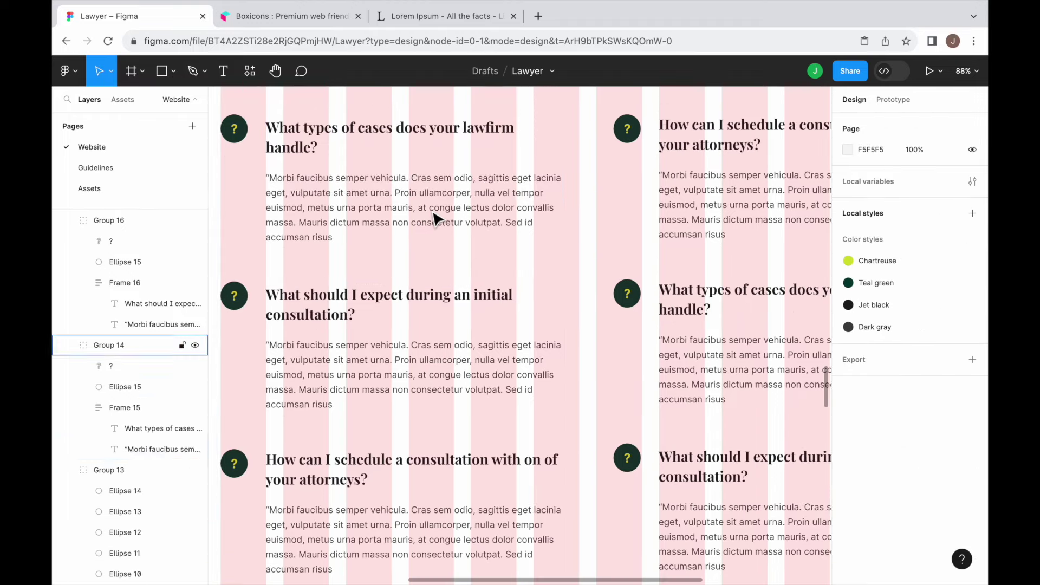
Hide the layout grid, then shorten and narrow the band's paragraph
scroll(436, 217, down, 3)
key(shift+g)
scroll(274, 216, down, 3)
scroll(558, 321, down, 5)
click(557, 320)
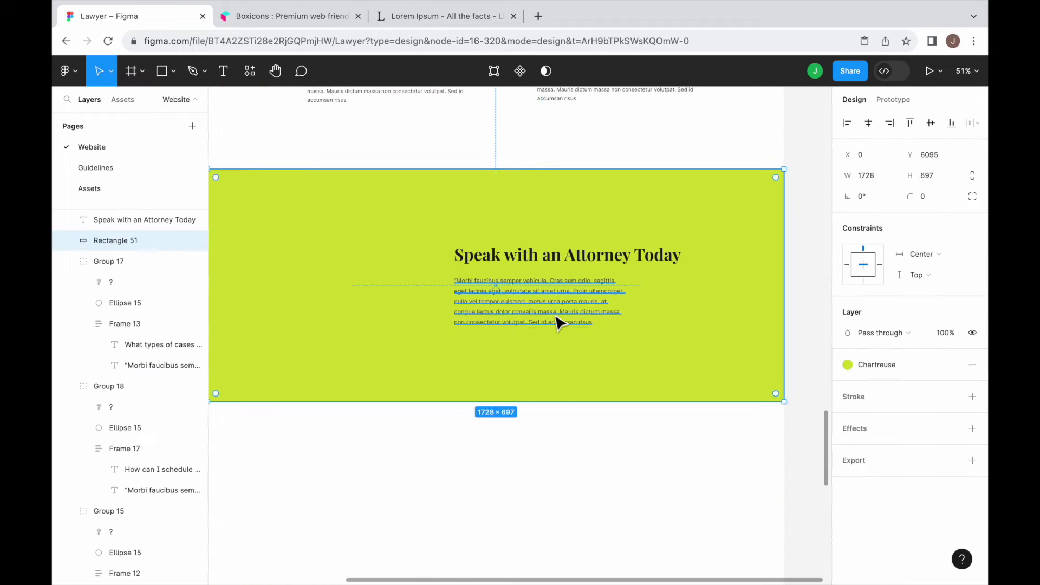
click(674, 297)
double_click(597, 293)
key(Escape)
drag(674, 295, 656, 290)
shift+click(645, 256)
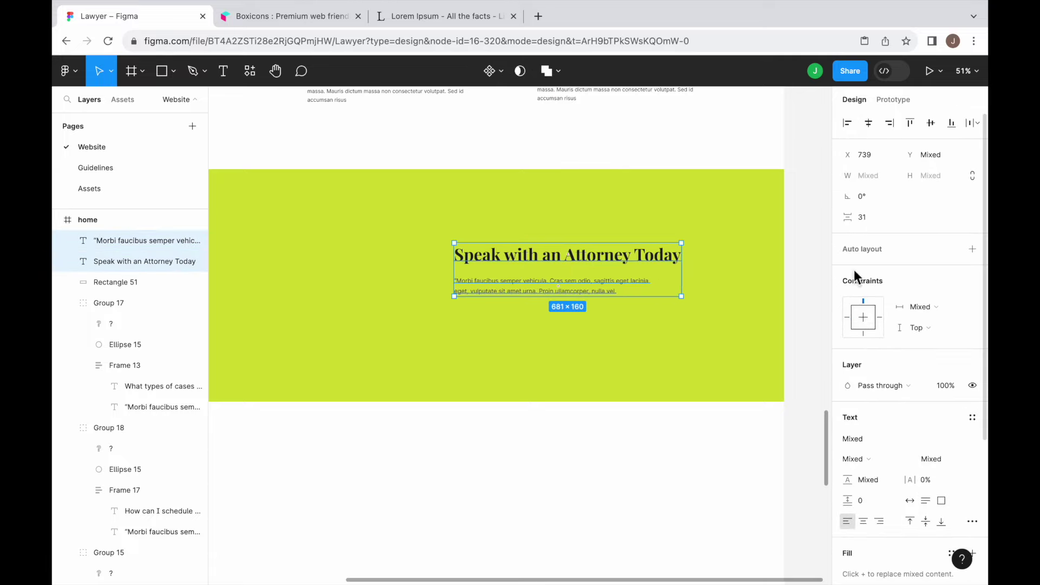
key(Escape)
Paste a copy of the Practicing Area button under the paragraph, relabelled 'Schedule a Meet'
scroll(650, 244, up, 5)
scroll(558, 203, up, 5)
click(545, 180)
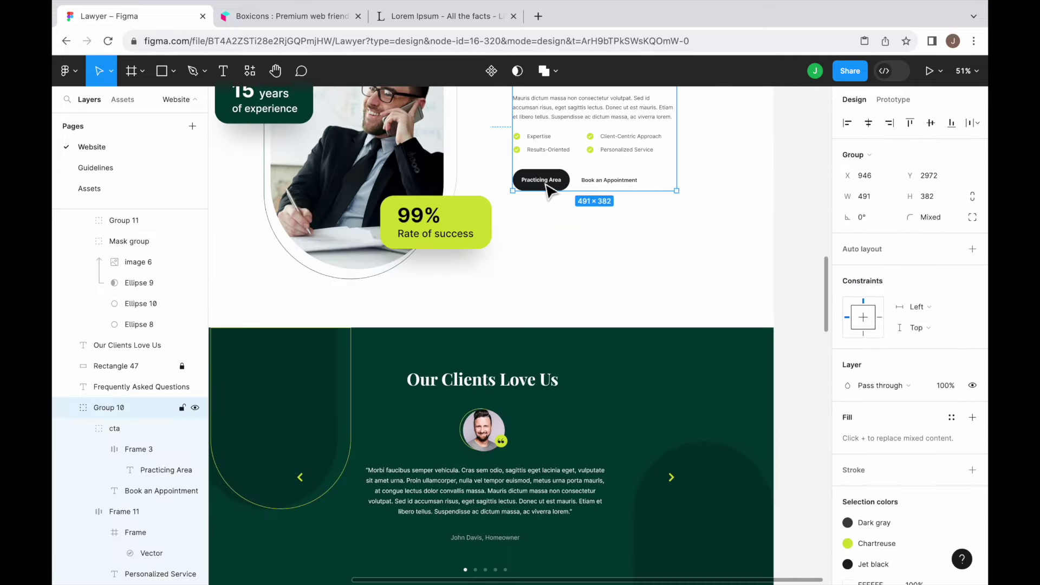
scroll(593, 309, down, 5)
scroll(542, 303, up, 6)
scroll(545, 299, down, 10)
key(ctrl+v)
drag(499, 332, 487, 333)
double_click(486, 332)
text(Meet)
click(529, 446)
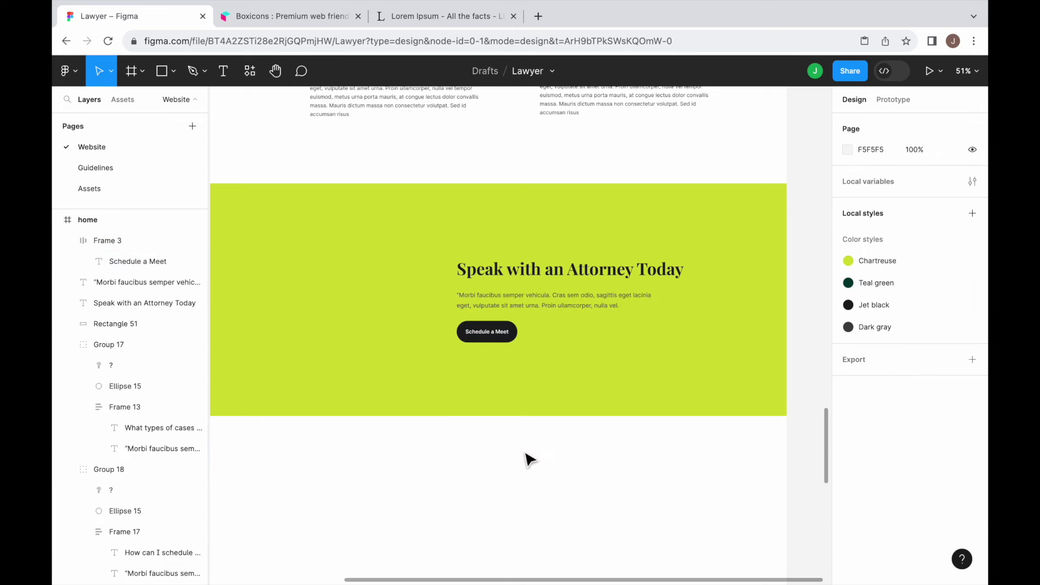
Move the band's heading, paragraph and button to its right half
click(506, 327)
key(Tab)
shift+click(520, 270)
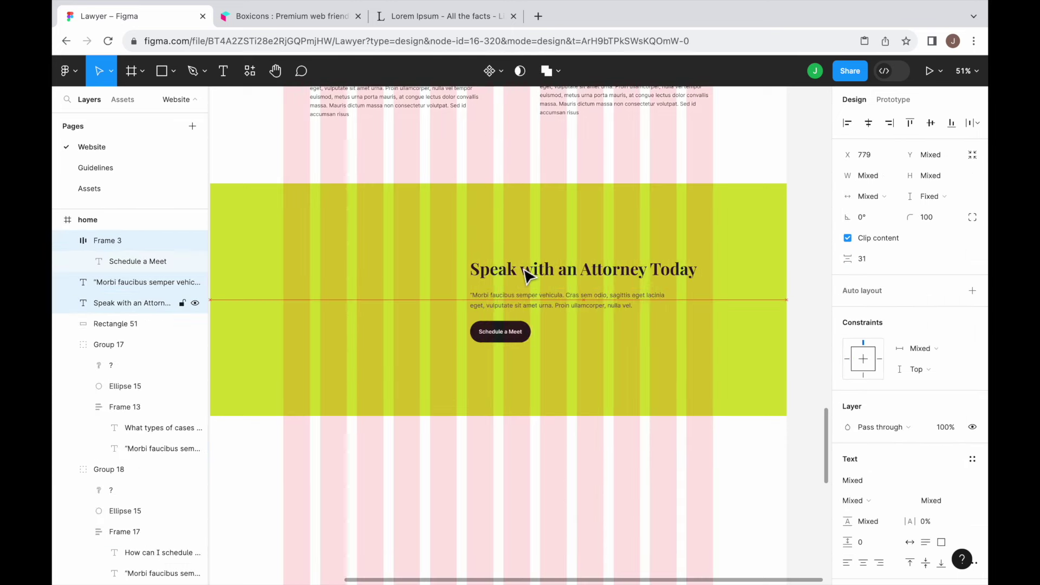
drag(520, 270, 542, 269)
key(Escape)
scroll(341, 252, left, 2)
Draw a card rectangle on the band's left and reshape it into an arch
key(r)
drag(340, 236, 480, 395)
key(Return)
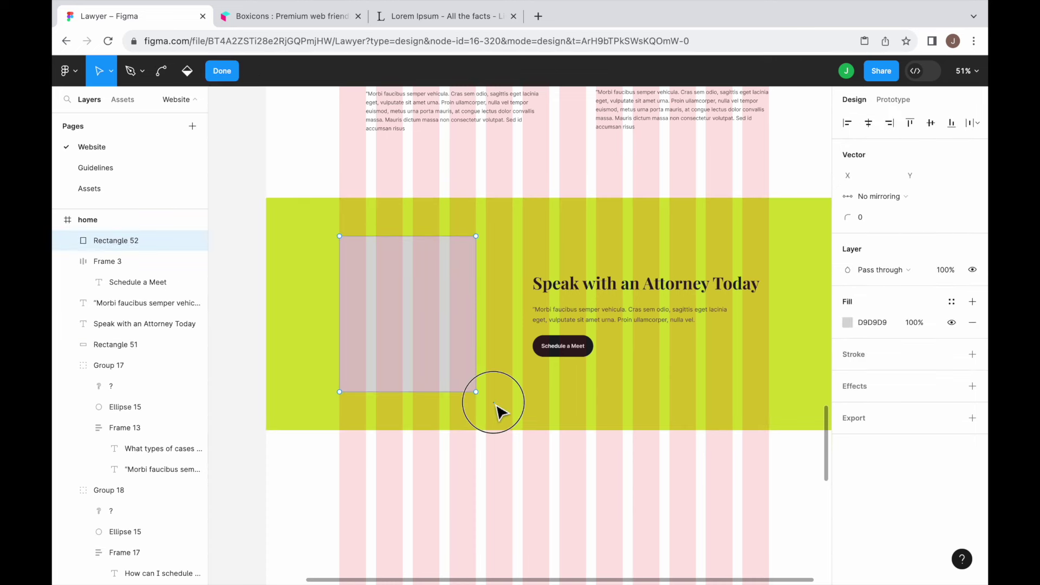
text(0)
key(Return)
key(Escape)
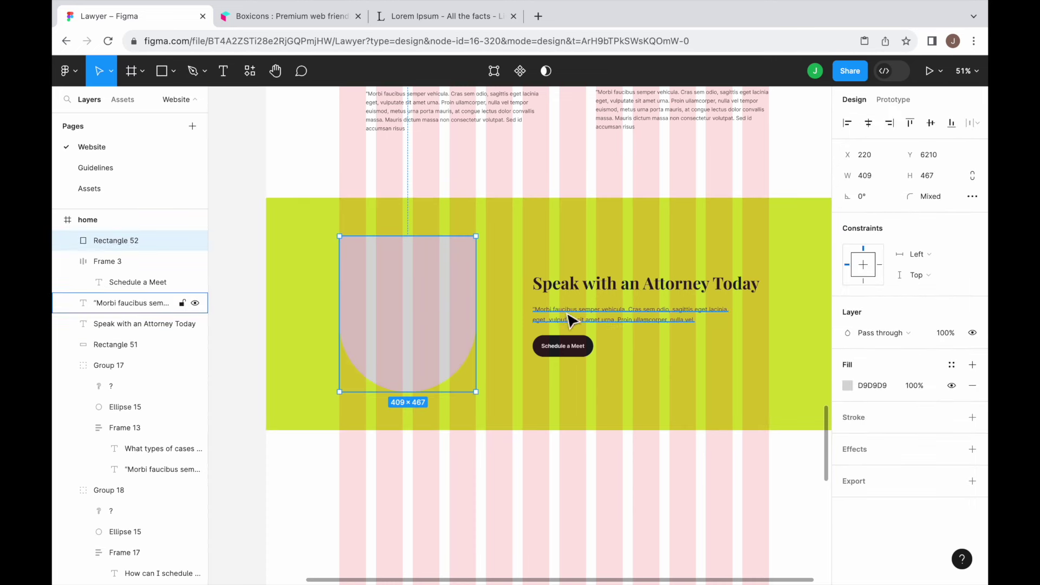
click(632, 174)
key(ctrl+shift+4)
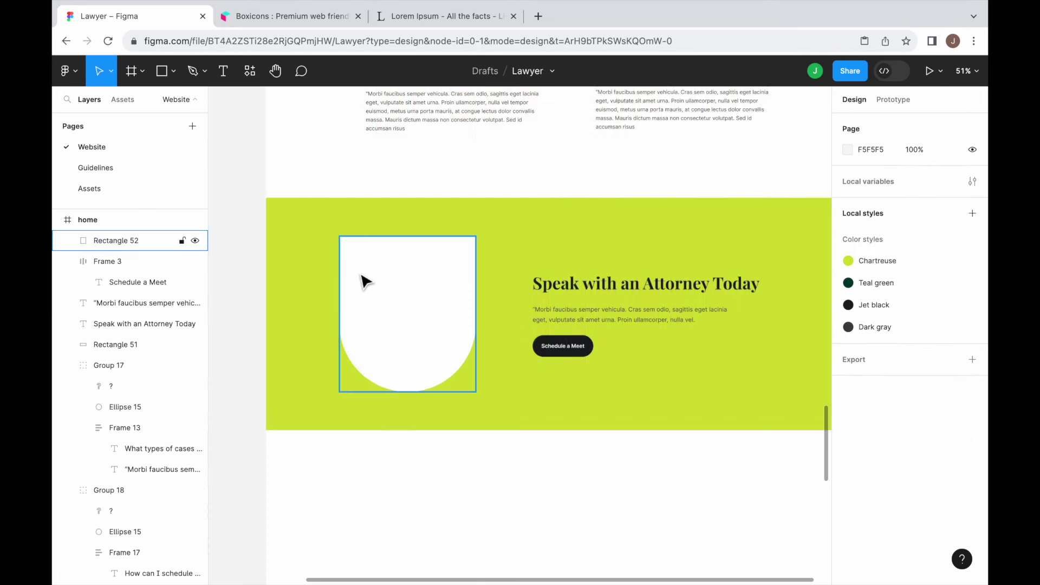
Duplicate the arch, add a Teal green rectangle, and mask it with the arch
click(121, 241)
key(ctrl+d)
key(r)
drag(324, 278, 486, 405)
click(952, 365)
click(715, 449)
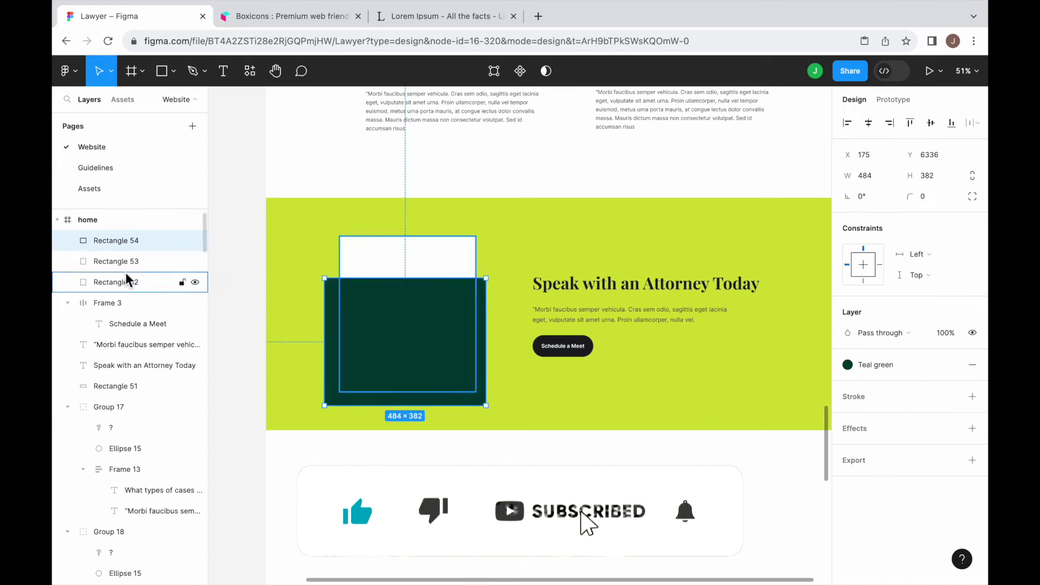
shift+click(130, 261)
click(547, 71)
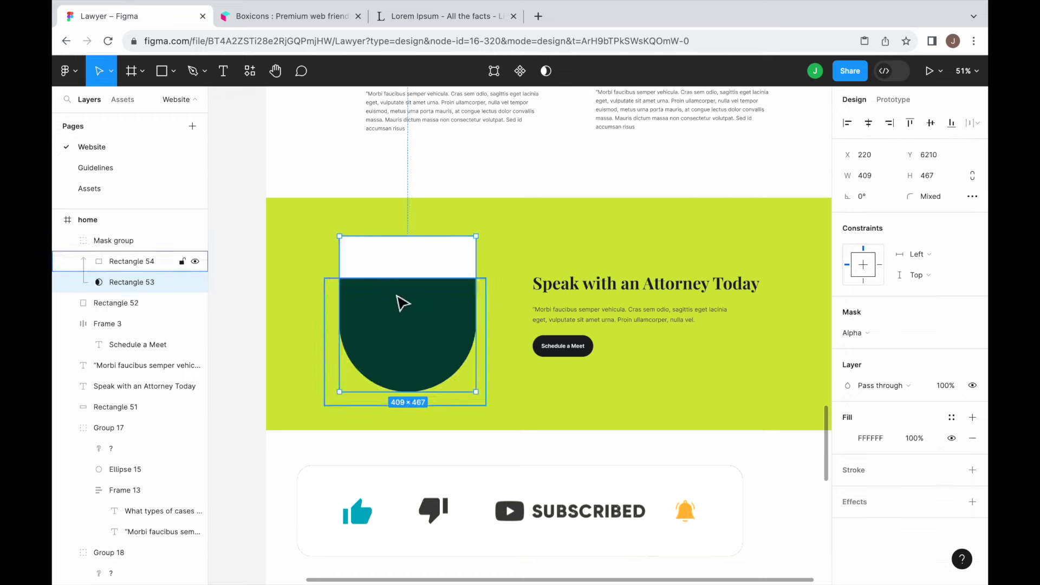
key(Escape)
Draw a 65×65 circle on the card's white top strip
scroll(403, 303, up, 5)
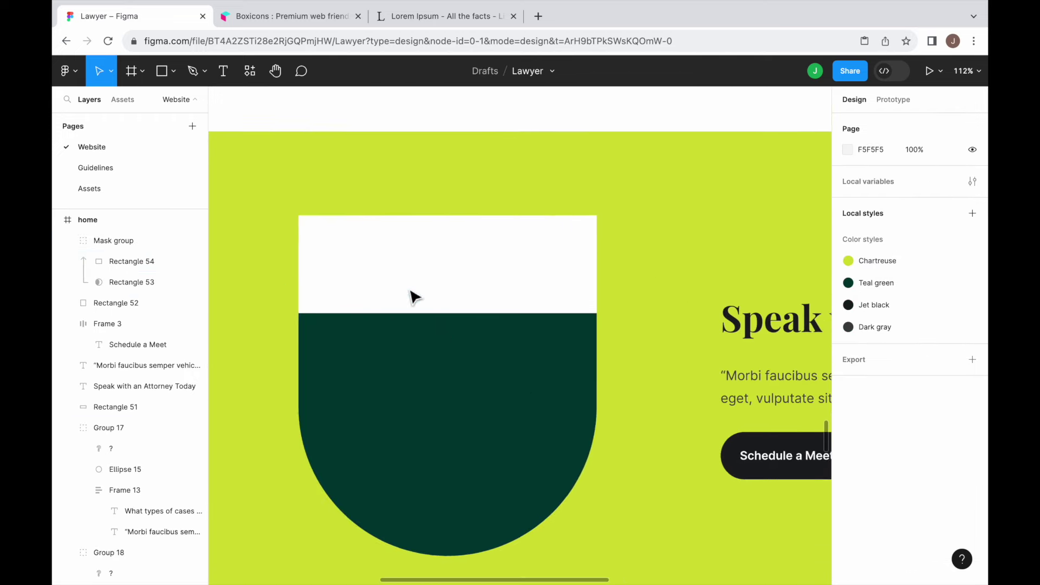
key(o)
drag(323, 253, 371, 301)
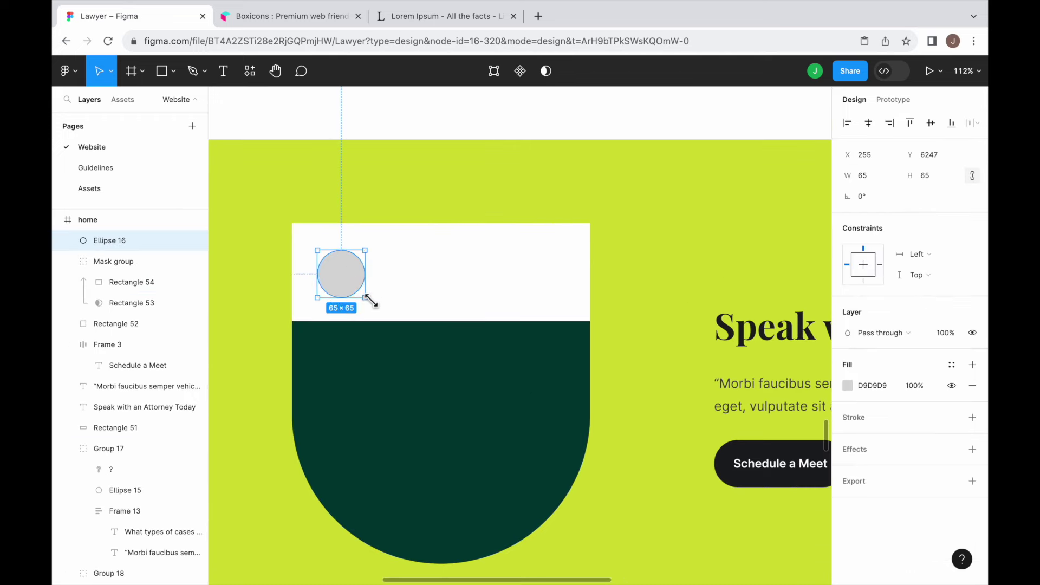
Copy the dark-suit lawyer photo from the Assets page, scale it and mask it into the grey circle
click(95, 168)
click(113, 188)
click(644, 195)
key(ctrl+c)
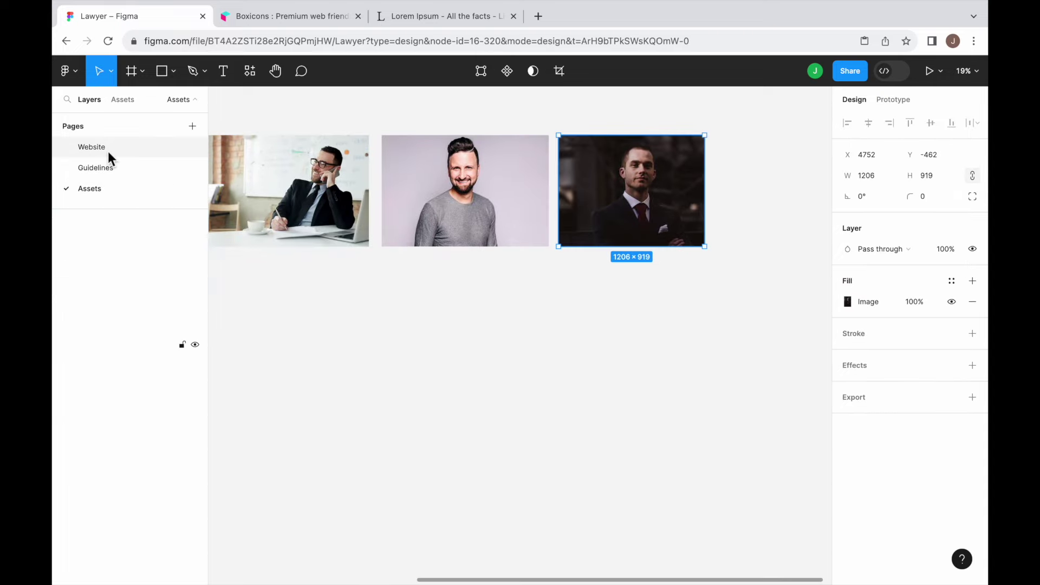
click(82, 149)
key(ctrl+v)
drag(239, 123, 462, 293)
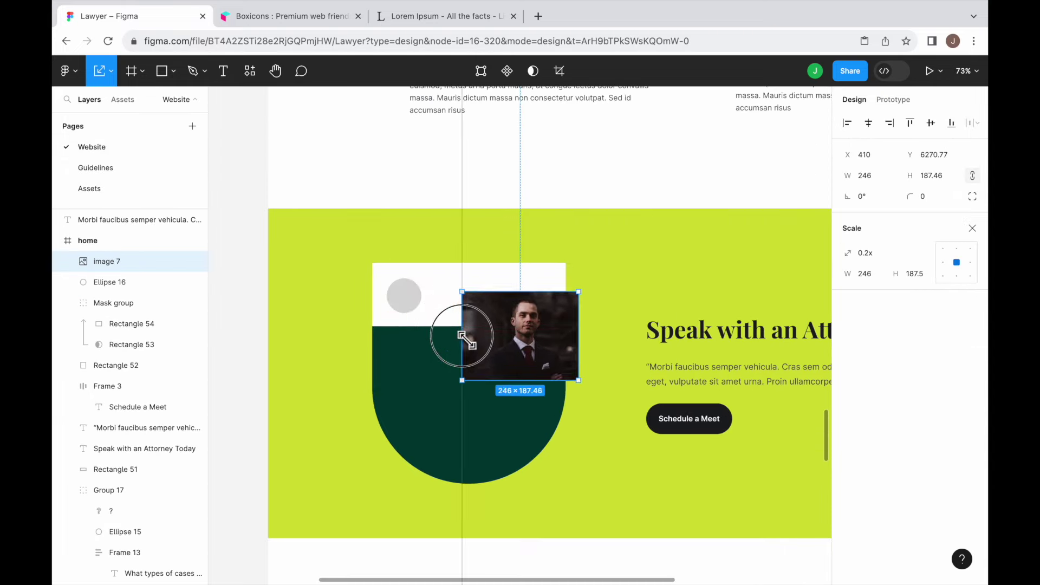
drag(509, 338, 409, 317)
key(ctrl+alt+m)
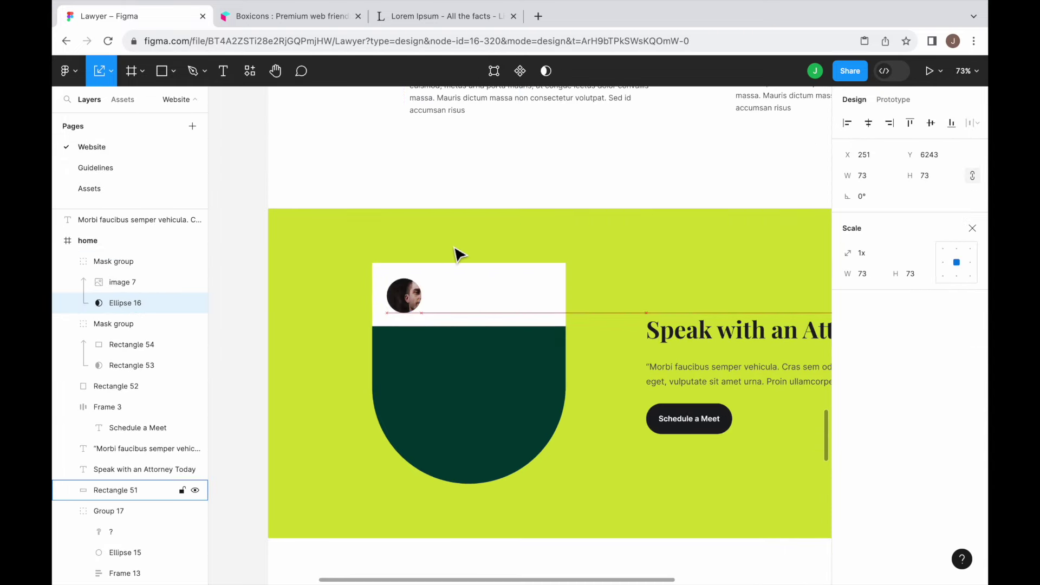
click(132, 285)
key(v)
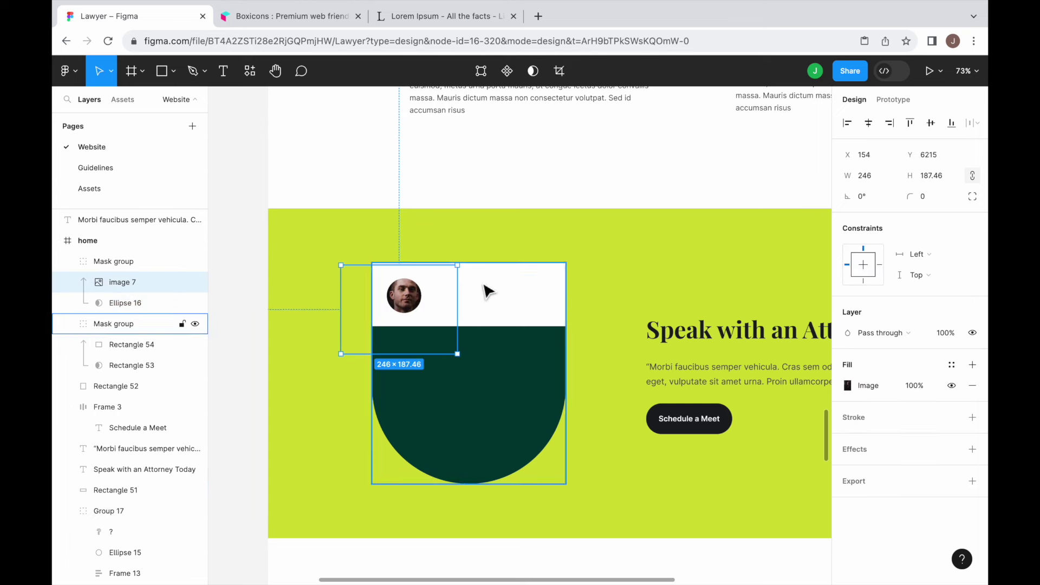
Duplicate the Speak with an Attorney heading onto the card as the name at font size 30
click(697, 342)
key(ctrl+d)
mouse_move(697, 341)
mouse_down()
mouse_move(640, 277)
mouse_move(467, 305)
mouse_up()
click(943, 407)
text(30)
key(Return)
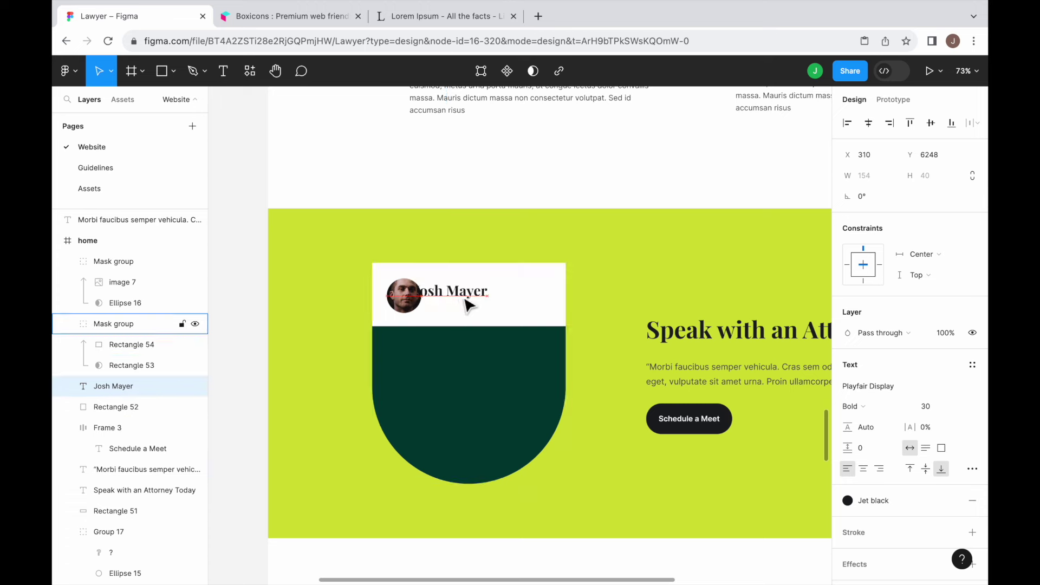
Duplicate the Morbi faucibus paragraph and turn it into a Legal Expert line under the name
click(677, 374)
key(ctrl+d)
drag(677, 374, 619, 260)
click(677, 374)
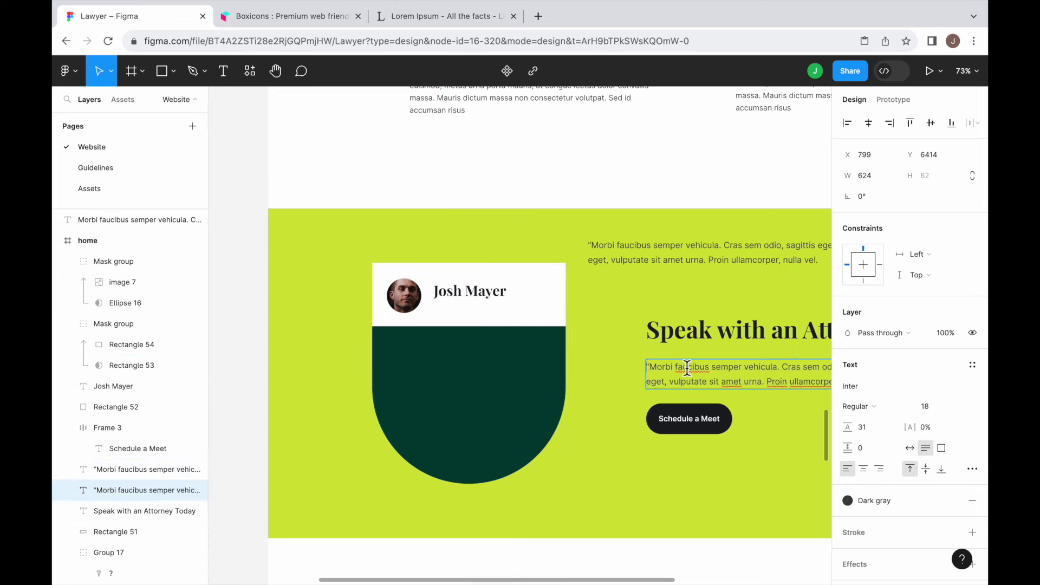
double_click(610, 255)
text(Legal x)
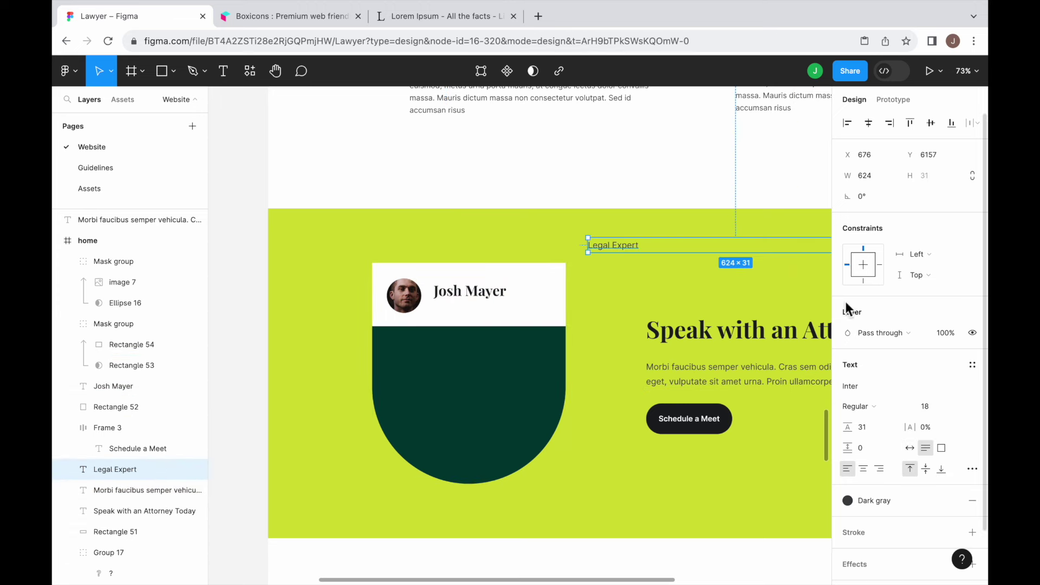
drag(473, 320, 474, 321)
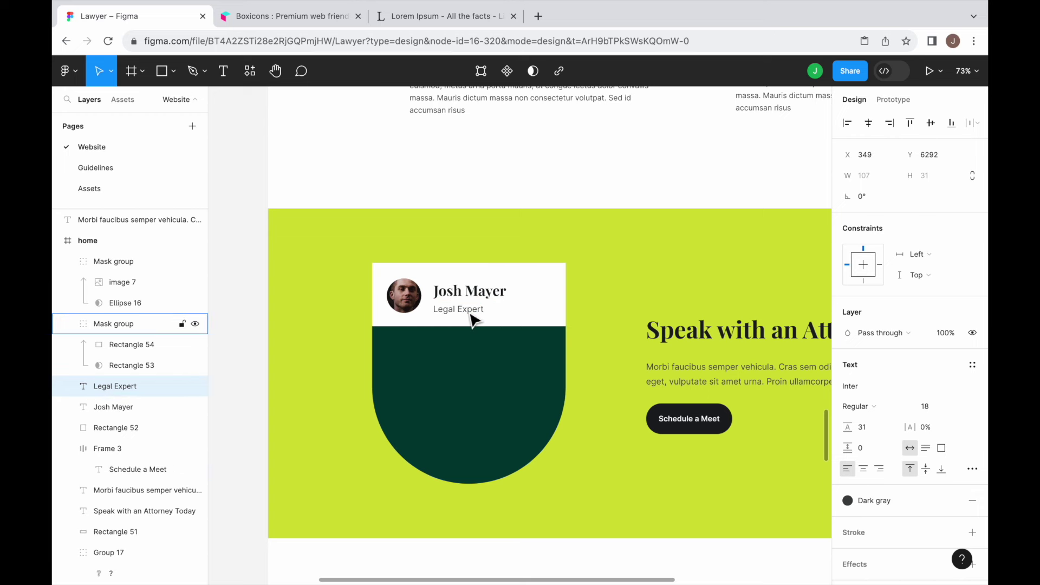
Move the name and Legal Expert layers above the card's mask layers
click(479, 301)
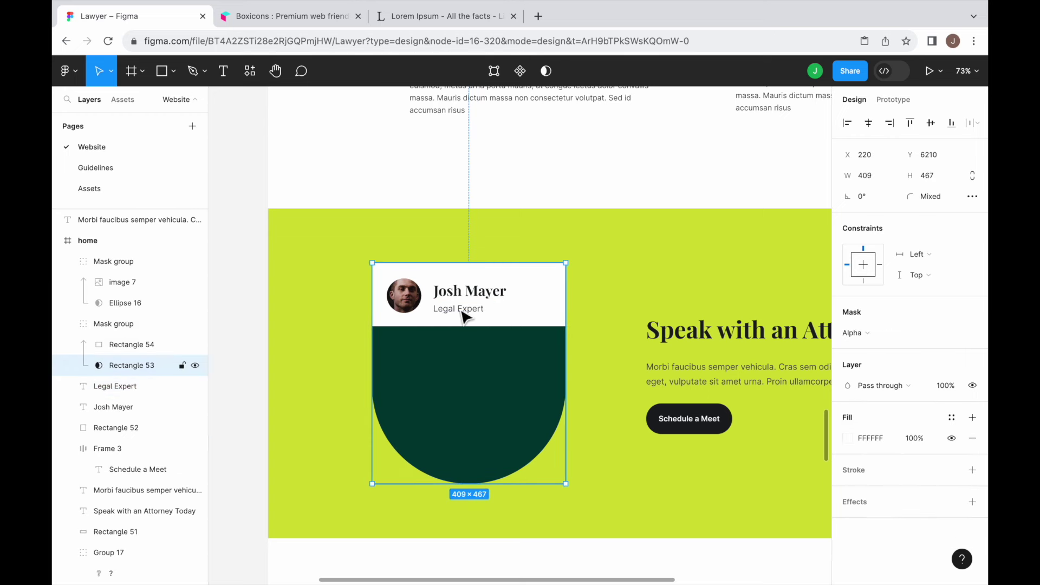
double_click(465, 312)
click(136, 386)
shift+click(135, 406)
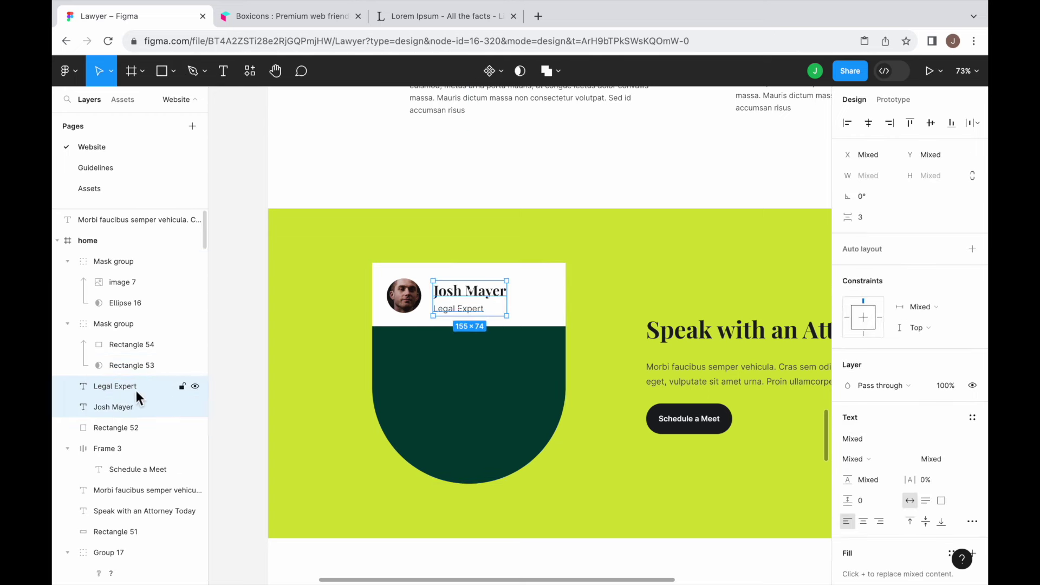
drag(136, 391, 121, 254)
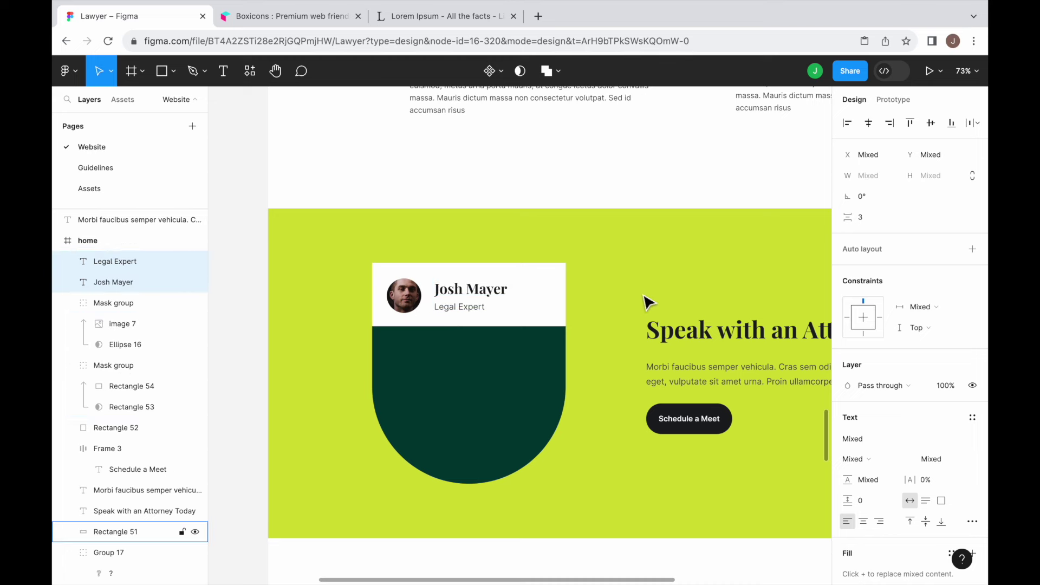
key(Escape)
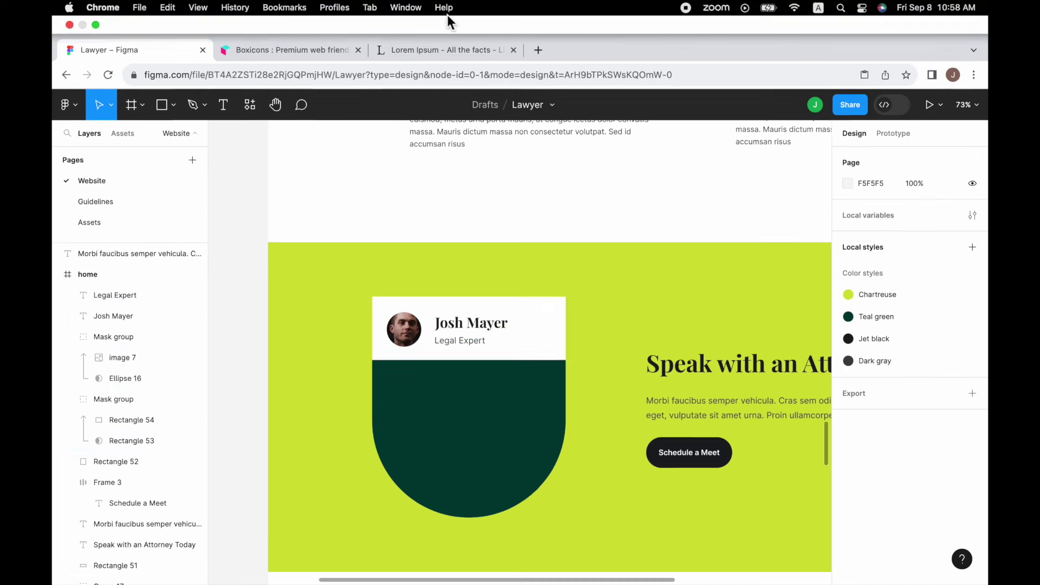
Copy the solid phone icon's SVG from Boxicons and paste it onto the card
click(287, 16)
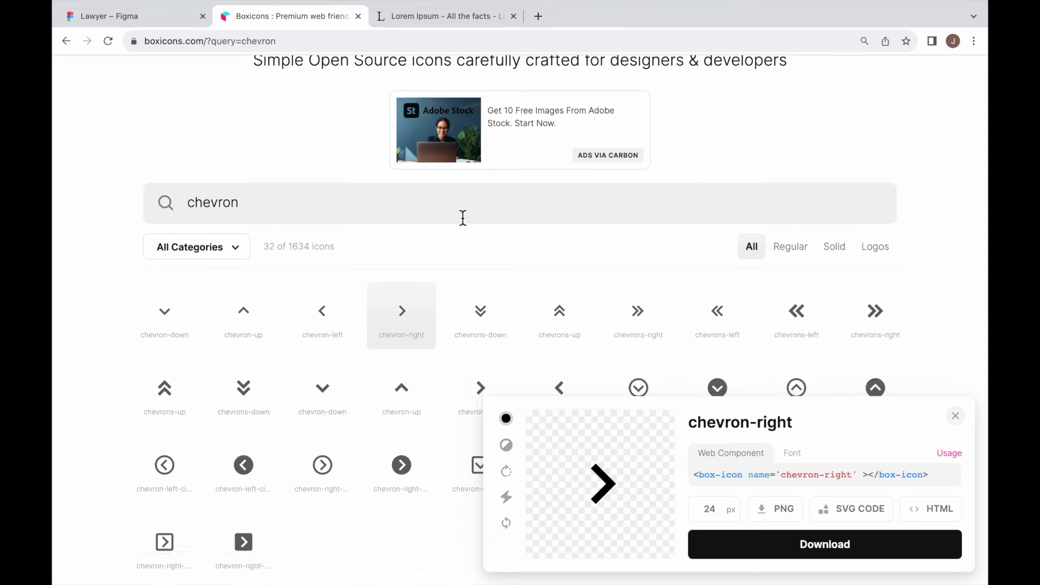
triple_click(461, 285)
text(cllphone)
click(479, 300)
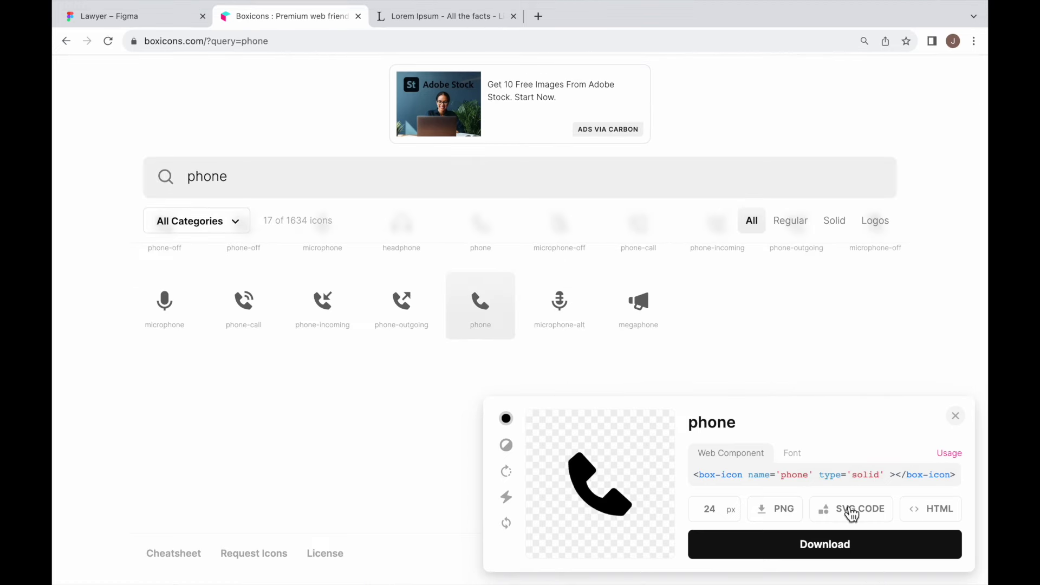
click(852, 511)
click(136, 16)
key(ctrl+v)
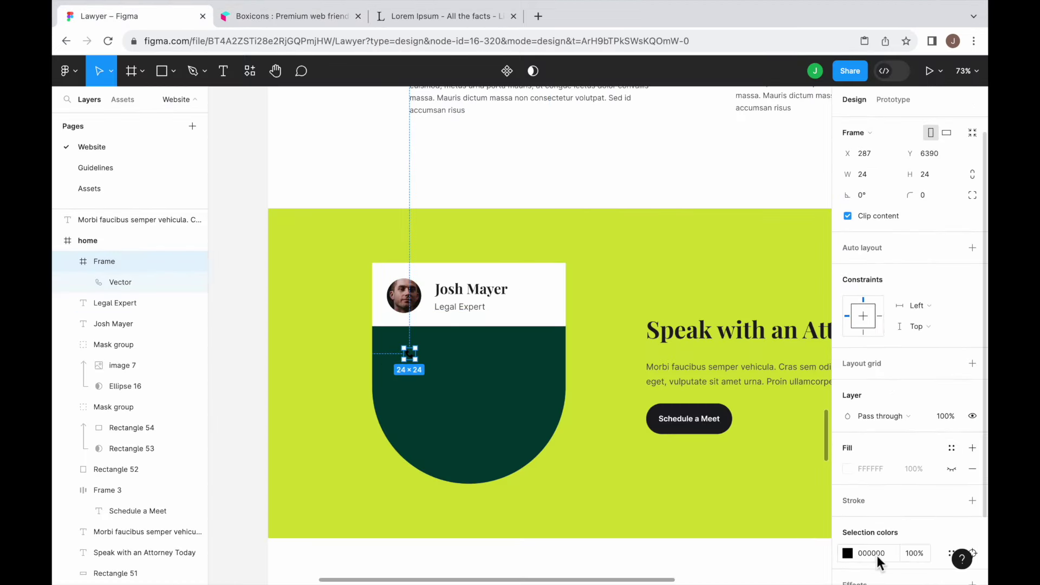
Duplicate the Legal Expert text to make a Call us label
key(Escape)
click(469, 311)
key(ctrl+d)
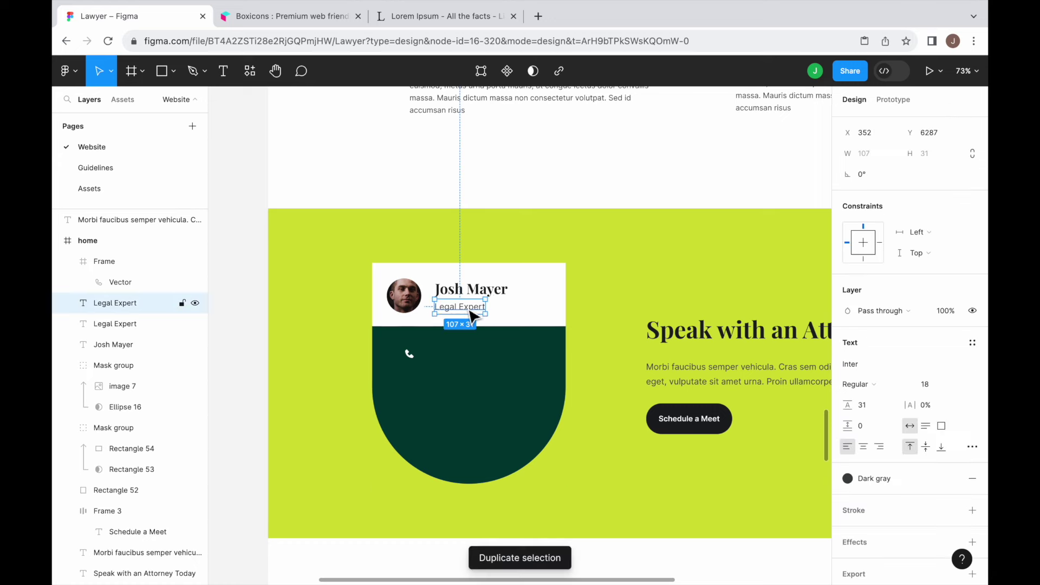
key(Return)
text(c)
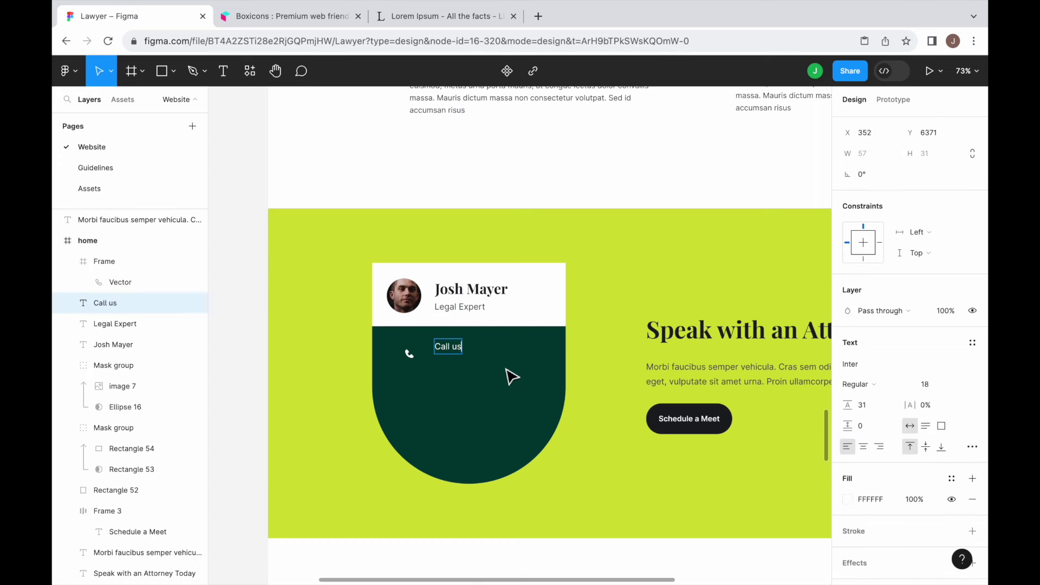
Duplicate the name text below Call us as a white phone number
click(470, 289)
key(ctrl+d)
drag(470, 290, 477, 362)
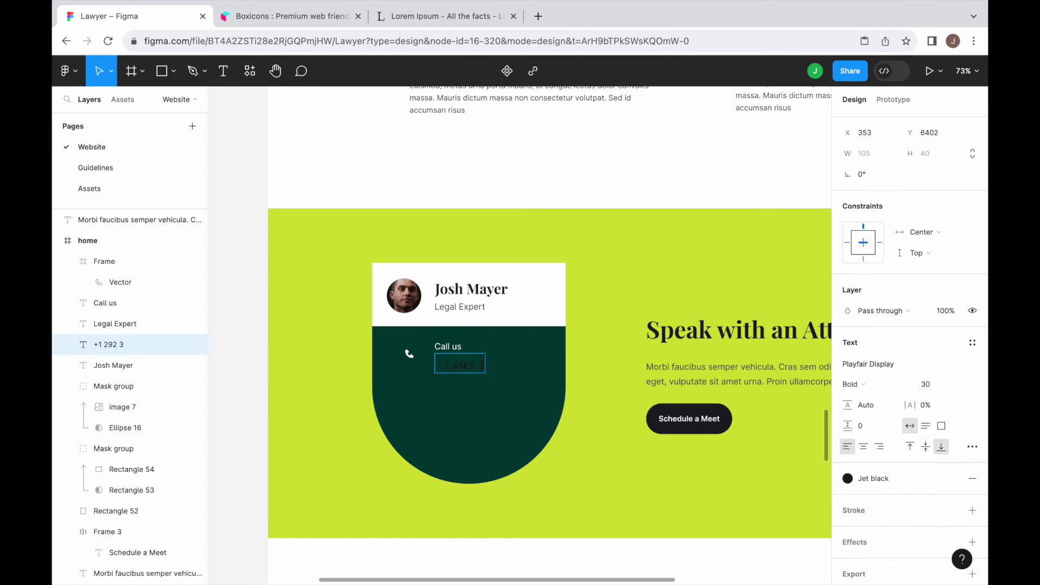
key(i)
click(557, 283)
Scale the phone icon, set Call us to 50% opacity and nudge the phone number up
click(410, 353)
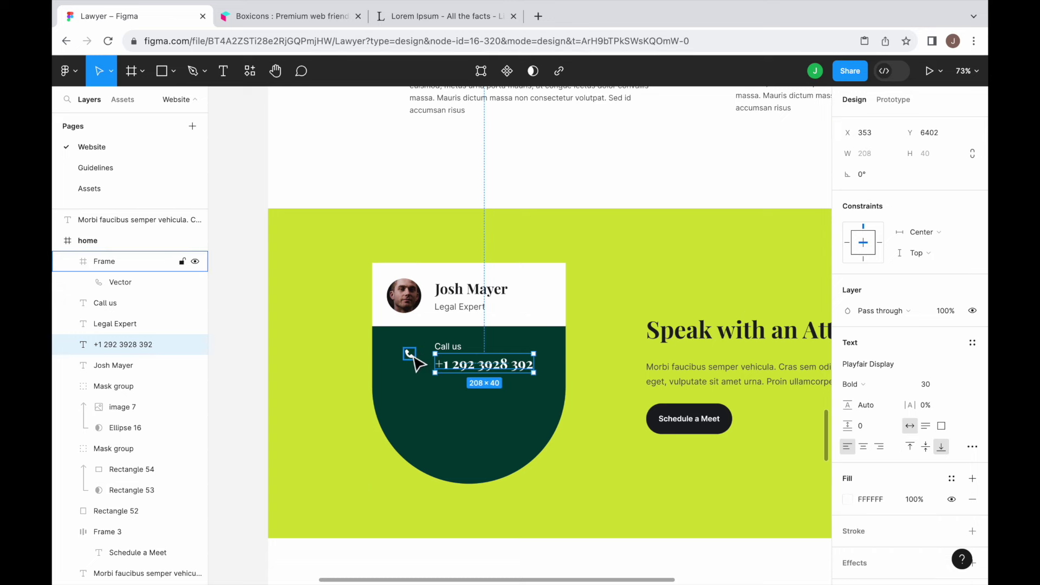
ctrl+scroll(413, 356, up, 3)
key(k)
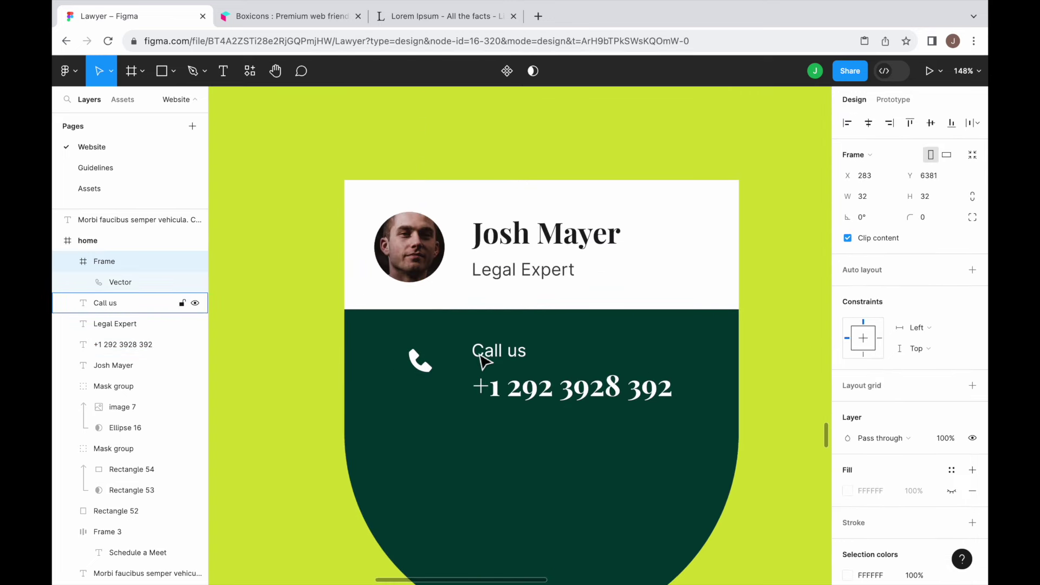
click(512, 358)
key(5)
drag(530, 404, 530, 400)
Recolour the phone icon with the Chartreuse colour style
click(431, 366)
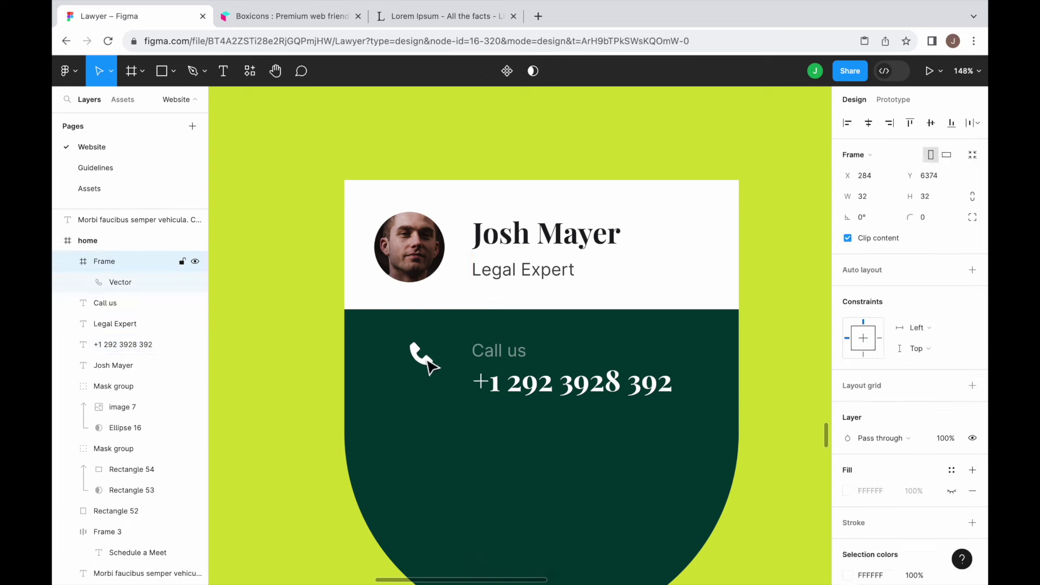
scroll(894, 477, down, 3)
click(949, 473)
click(721, 495)
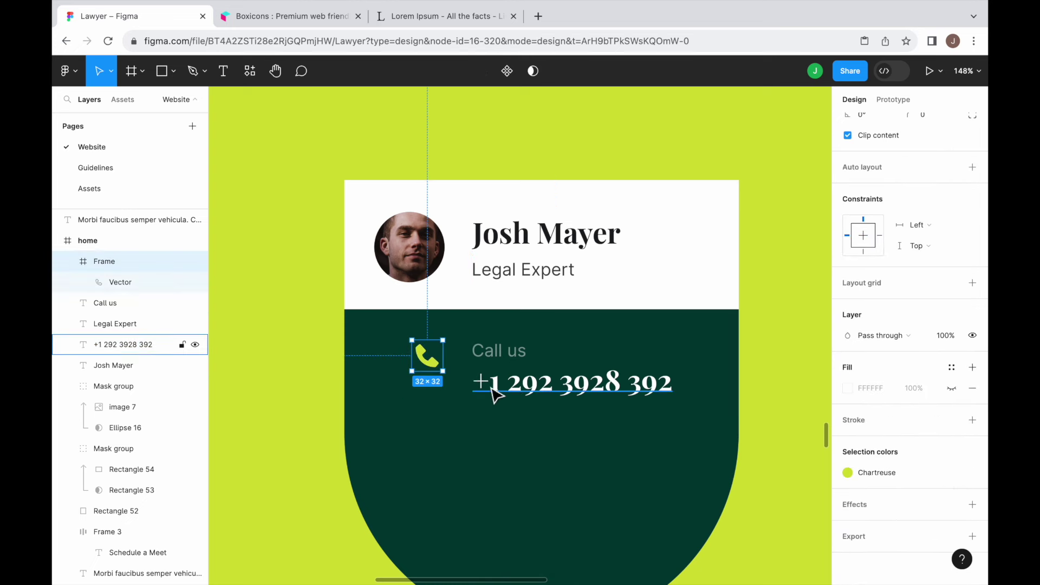
Adjust the phone number's font size and group it with the Call us label
click(494, 378)
shift+click(499, 354)
click(555, 388)
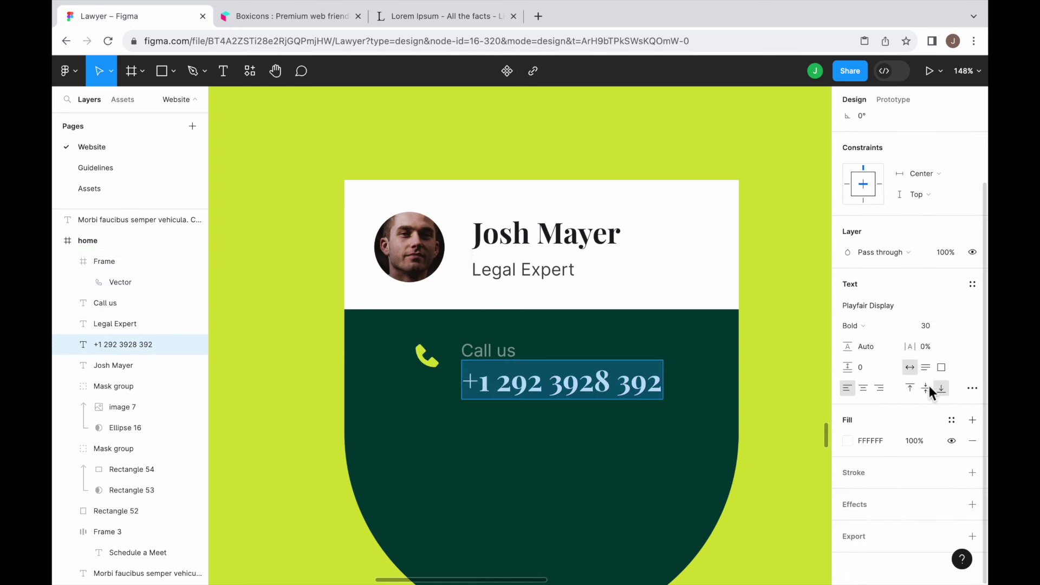
click(935, 326)
click(428, 358)
click(488, 351)
shift+click(542, 382)
key(ctrl+g)
Group the phone icon with its Call us text into one contact row
shift+click(441, 358)
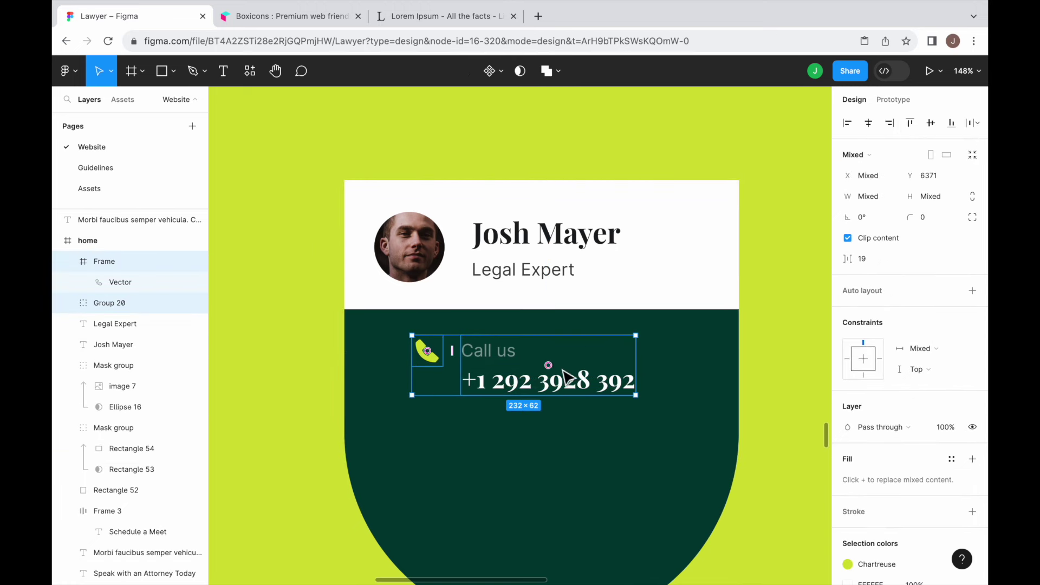
double_click(564, 381)
click(417, 352)
shift+click(554, 394)
key(ctrl+g)
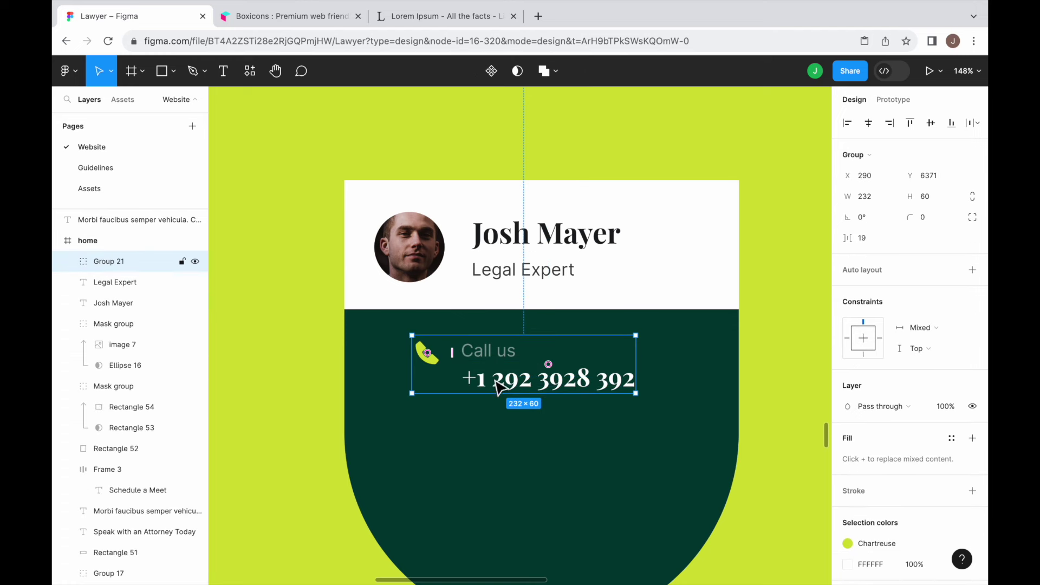
Duplicate the contact row below as a Write a message row with a sample e-mail address
key(ctrl+d)
drag(488, 374, 488, 465)
double_click(481, 440)
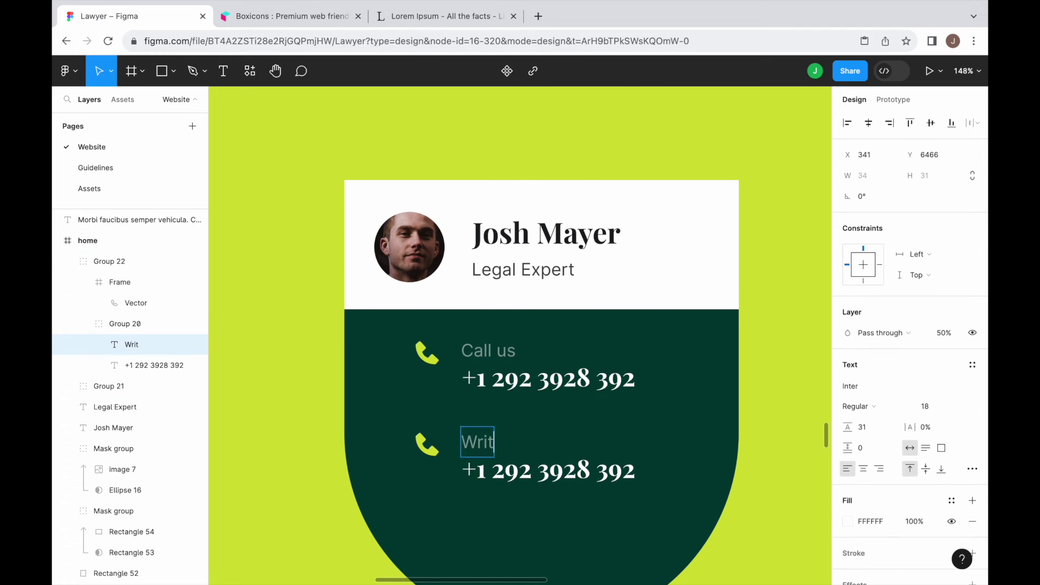
double_click(542, 477)
key(BackSpace)
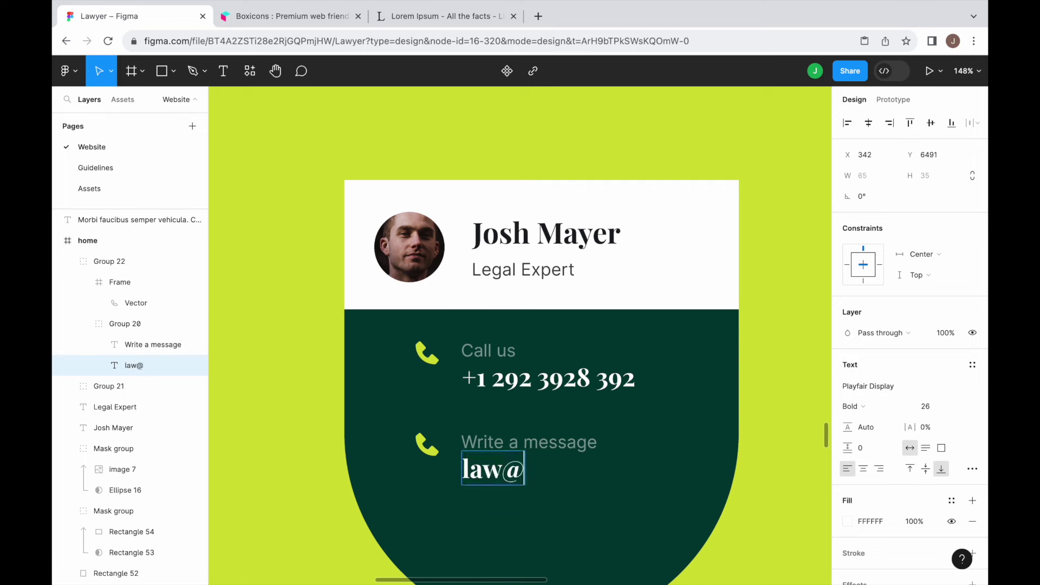
text(.com)
Copy the solid envelope icon's SVG from Boxicons via an 'email' search and return to Figma
click(293, 15)
double_click(439, 181)
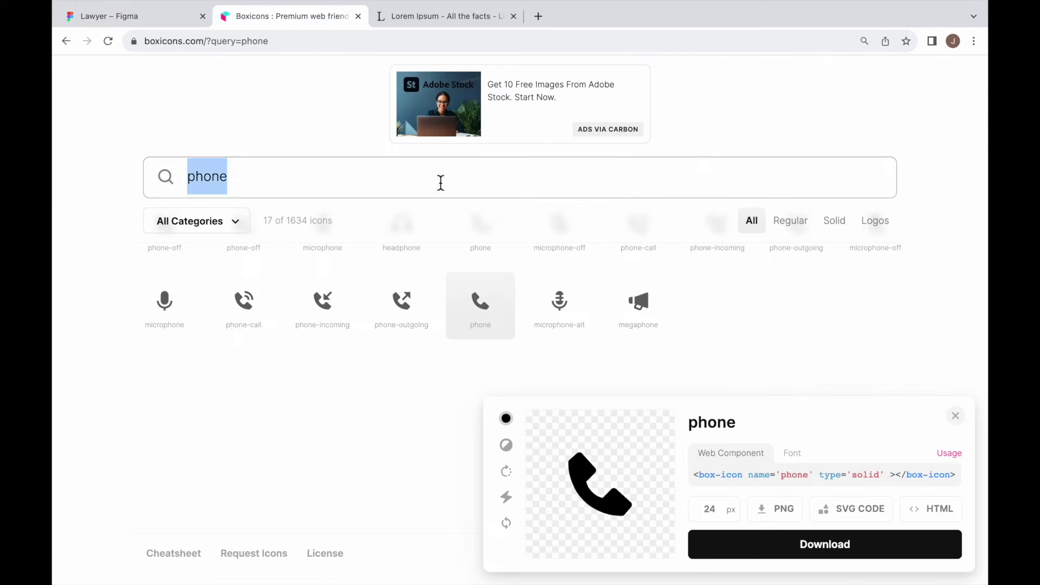
text(emal)
text(il)
scroll(325, 364, down, 2)
click(322, 387)
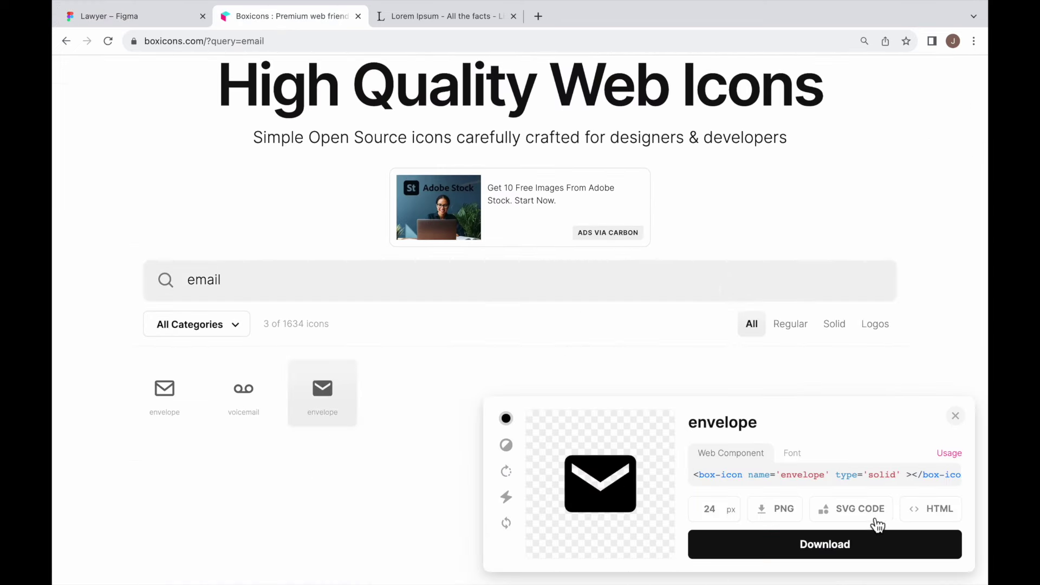
click(858, 507)
click(141, 49)
click(131, 287)
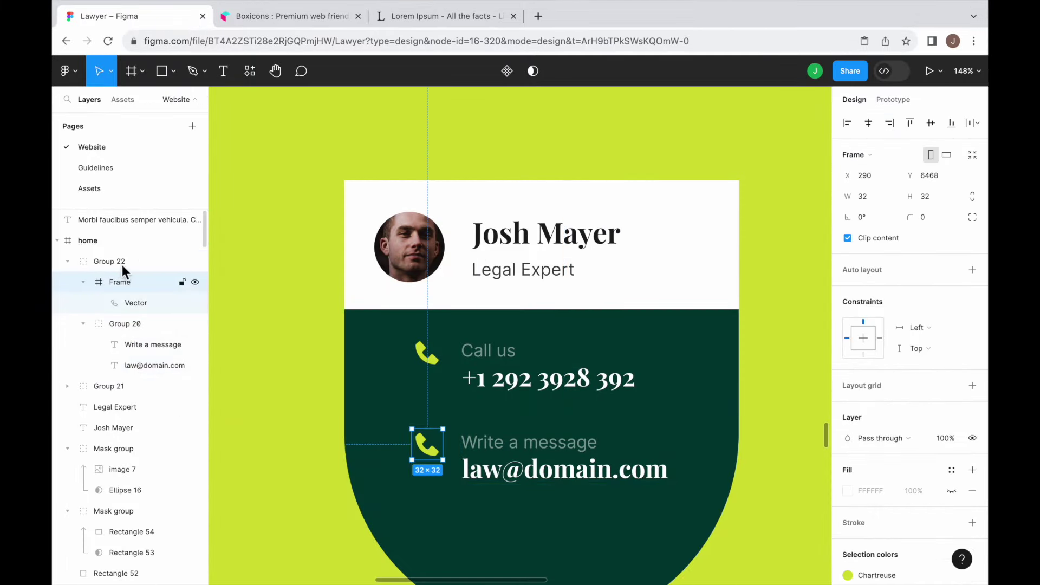
Paste the envelope icon, colour it with the Chartreuse style and scale it proportionally
key(super+v)
scroll(944, 480, down, 2)
click(952, 473)
click(715, 495)
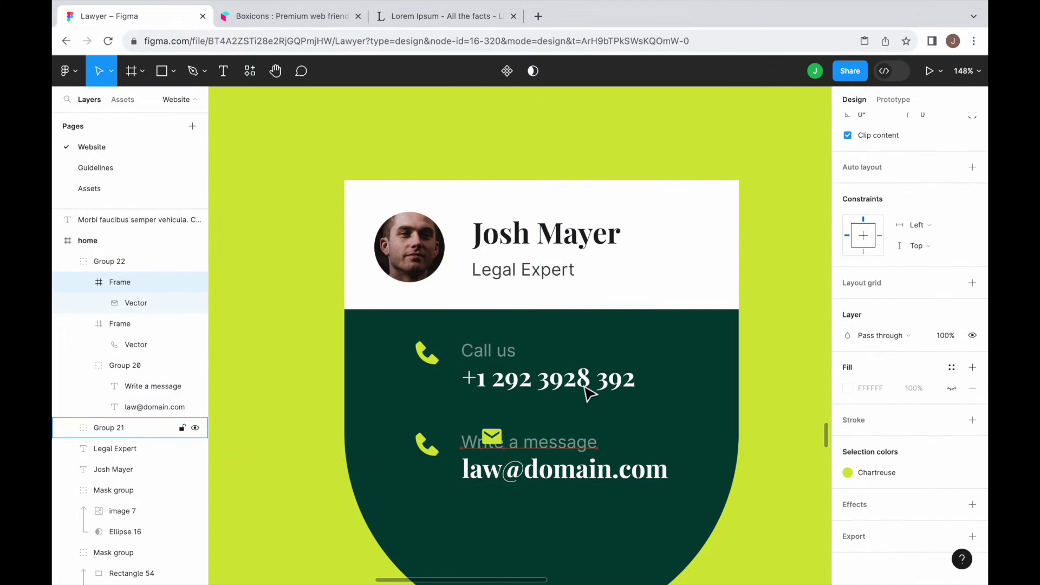
scroll(441, 404, up, 5)
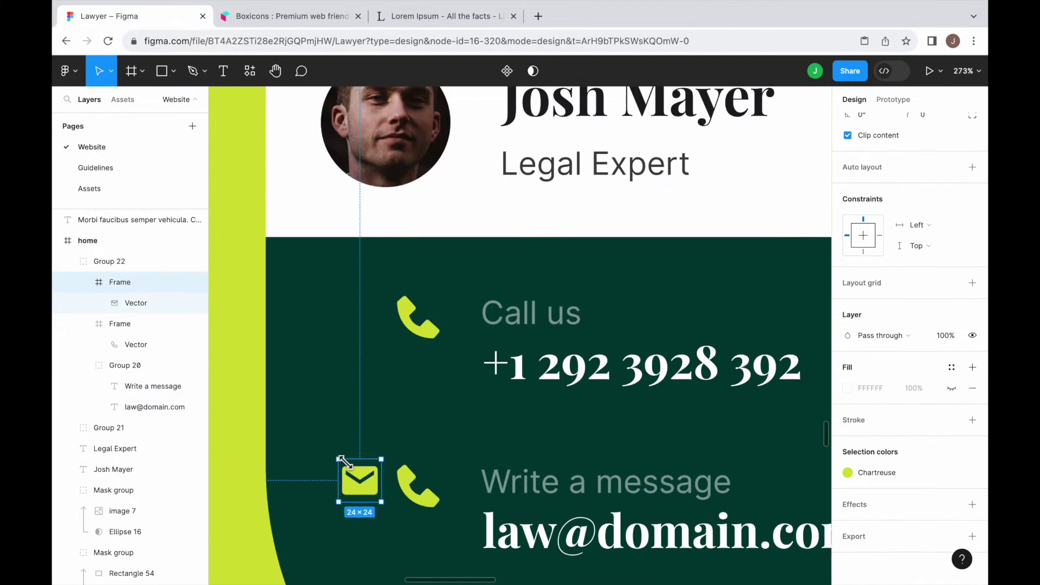
key(k)
drag(342, 464, 337, 455)
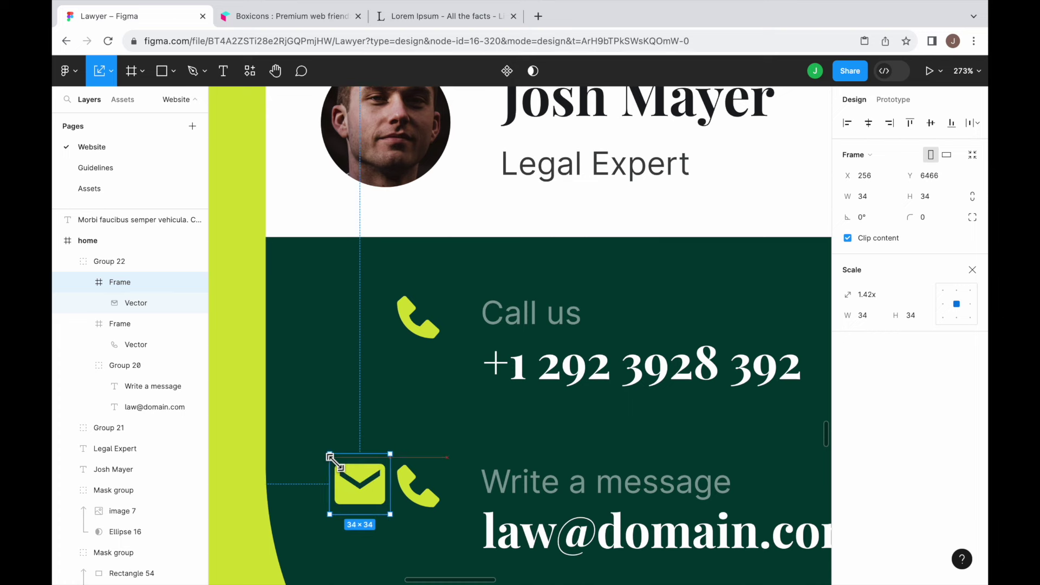
Delete the leftover phone icon in the email row and reposition the Call us row
click(149, 324)
key(Delete)
key(shift+1)
mouse_move(558, 349)
mouse_down()
mouse_move(565, 378)
mouse_move(556, 339)
mouse_up()
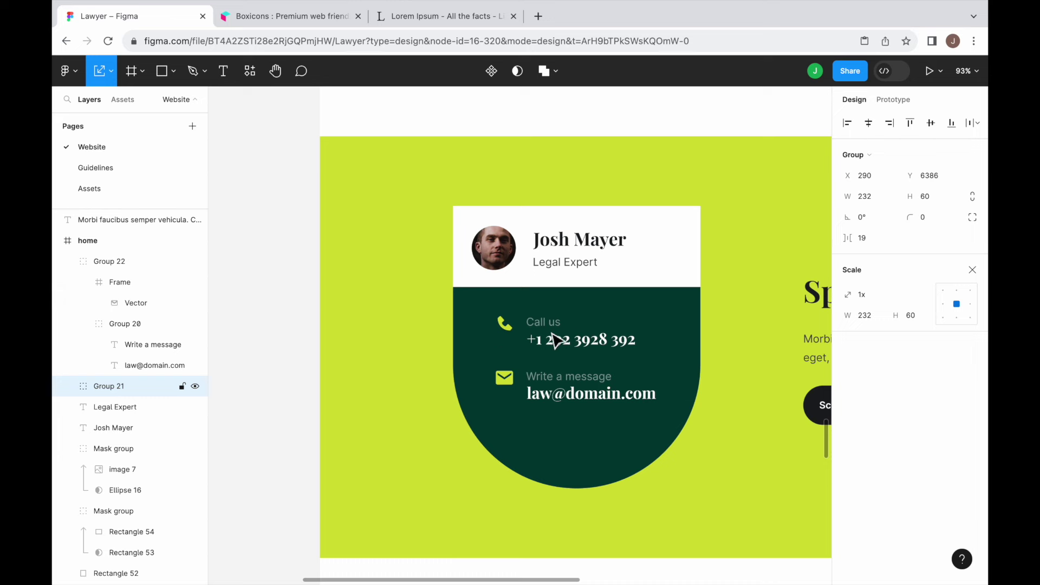
Check the envelope icon within the email row group, then select the card's arch background
scroll(509, 377, up, 5)
double_click(502, 381)
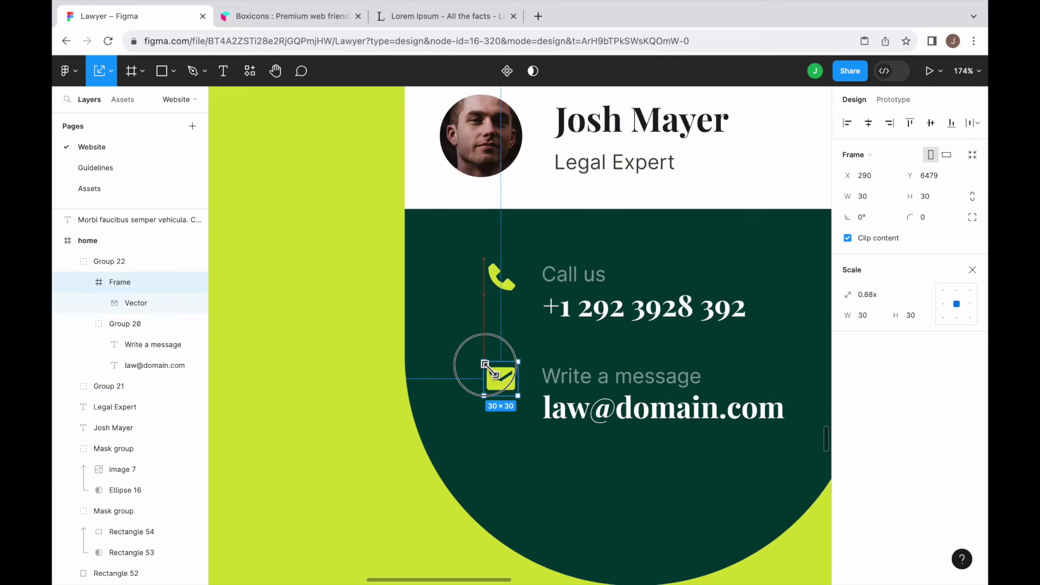
key(Escape)
scroll(627, 367, down, 5)
click(499, 291)
scroll(488, 283, down, 2)
click(453, 282)
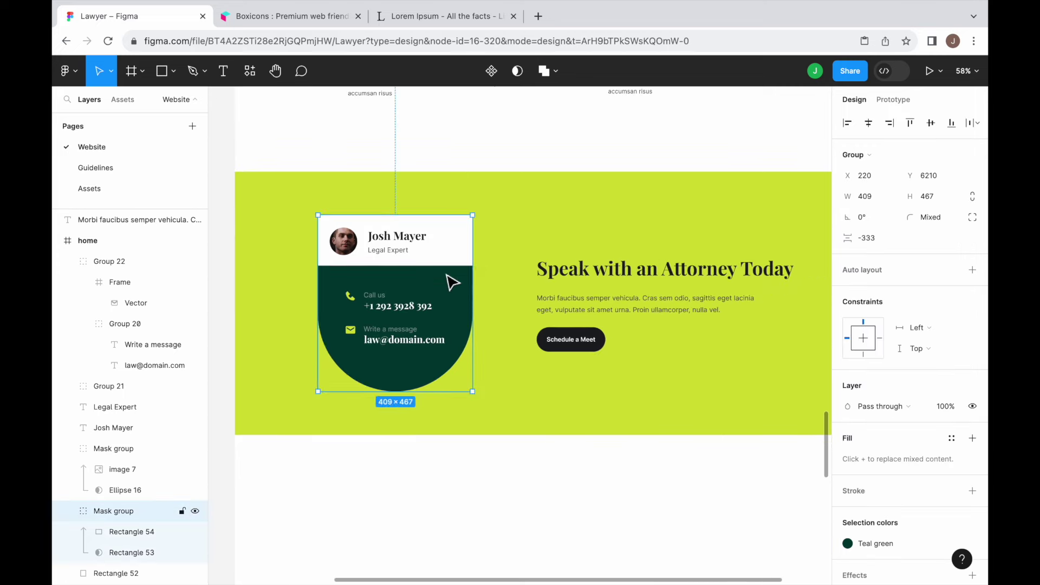
Collapse the mask layers and group all the attorney card's layers
click(67, 448)
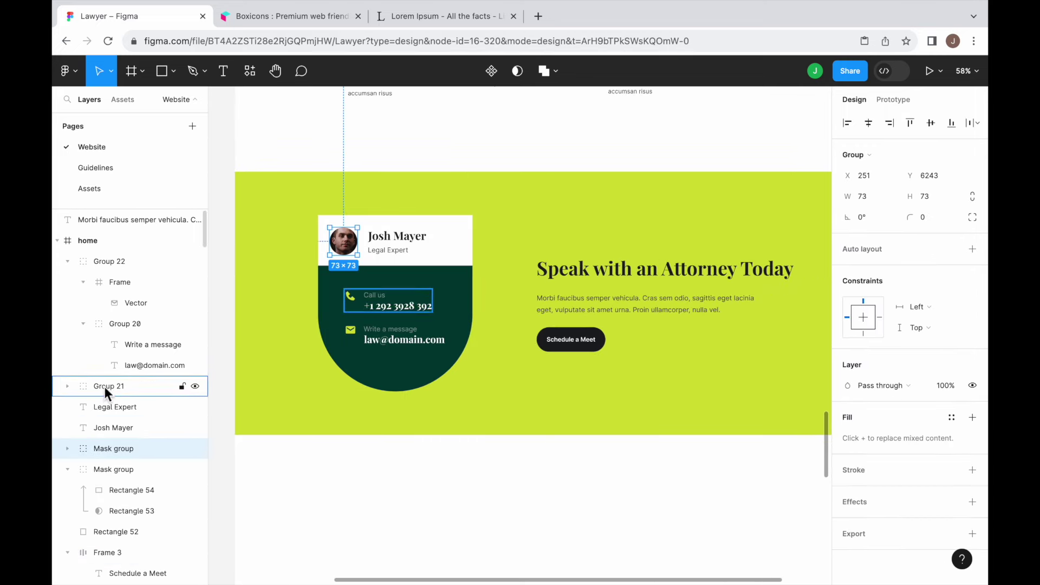
click(106, 261)
shift+click(127, 427)
key(ctrl+g)
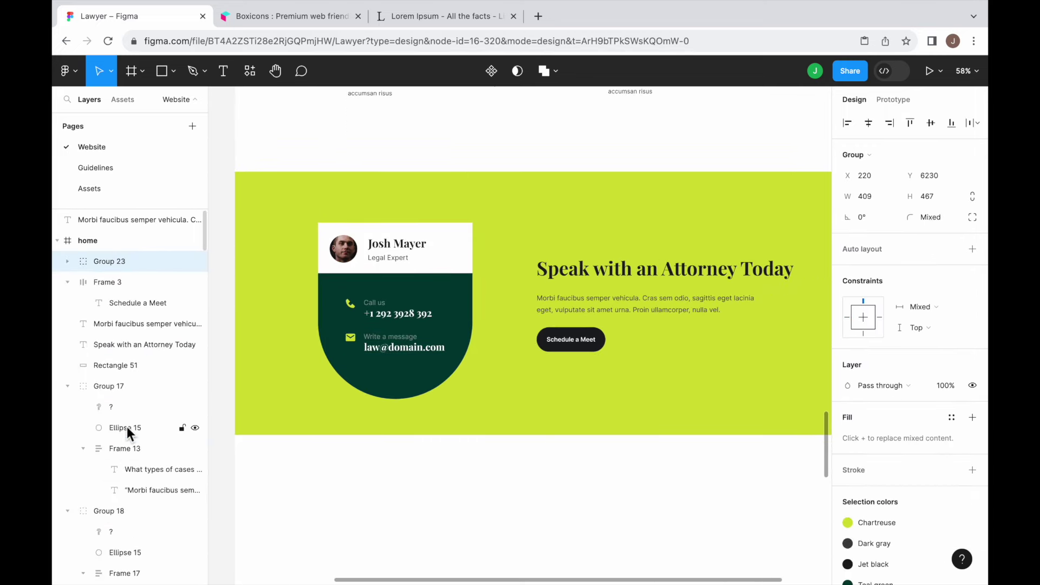
Duplicate the card's arch shape, nudge it right, hide its fill and send it behind the card
click(122, 429)
key(ctrl+d)
key(shift+Right)
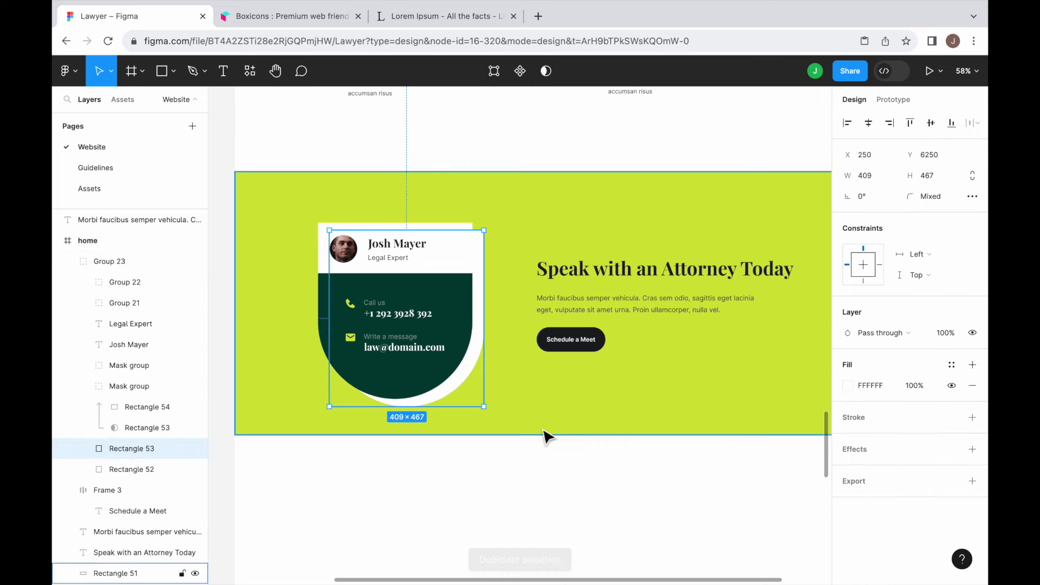
click(951, 385)
key(ctrl+[)
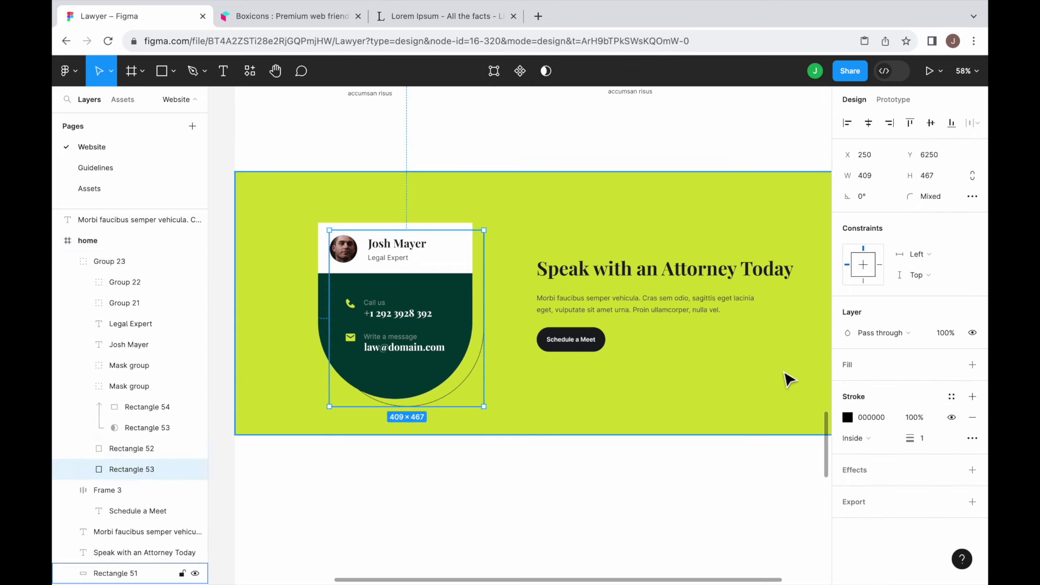
click(643, 243)
Review the band paragraph's colour styles and show the layout grid columns
scroll(563, 219, right, 2)
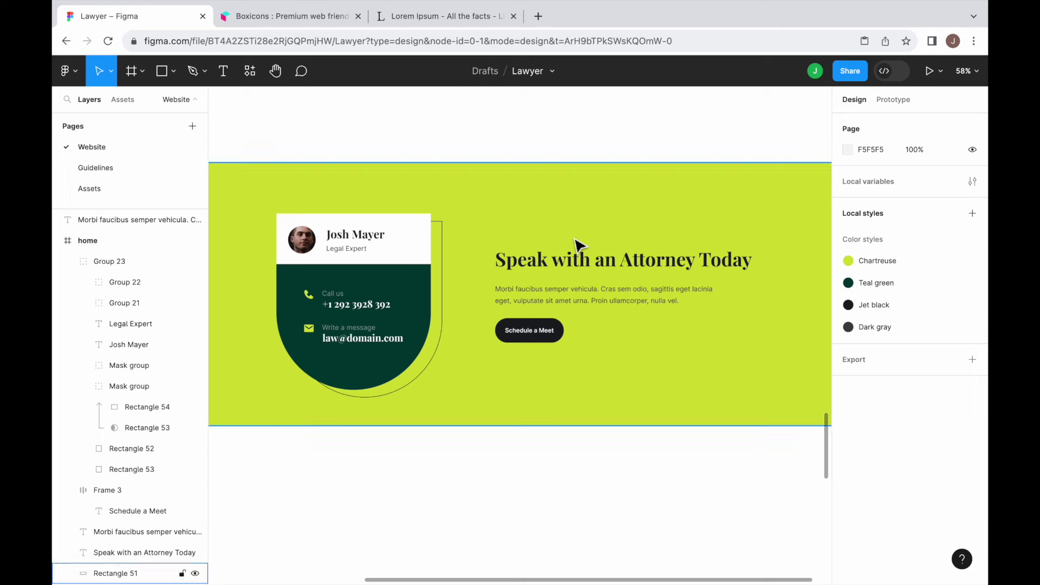
click(574, 296)
click(952, 501)
key(Escape)
key(Escape)
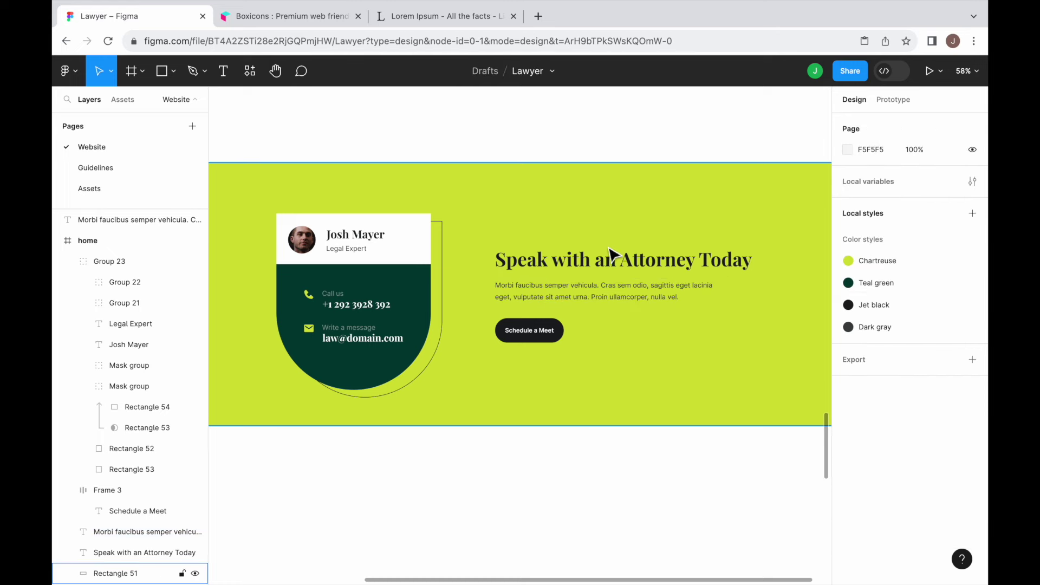
click(388, 315)
key(ctrl+shift+4)
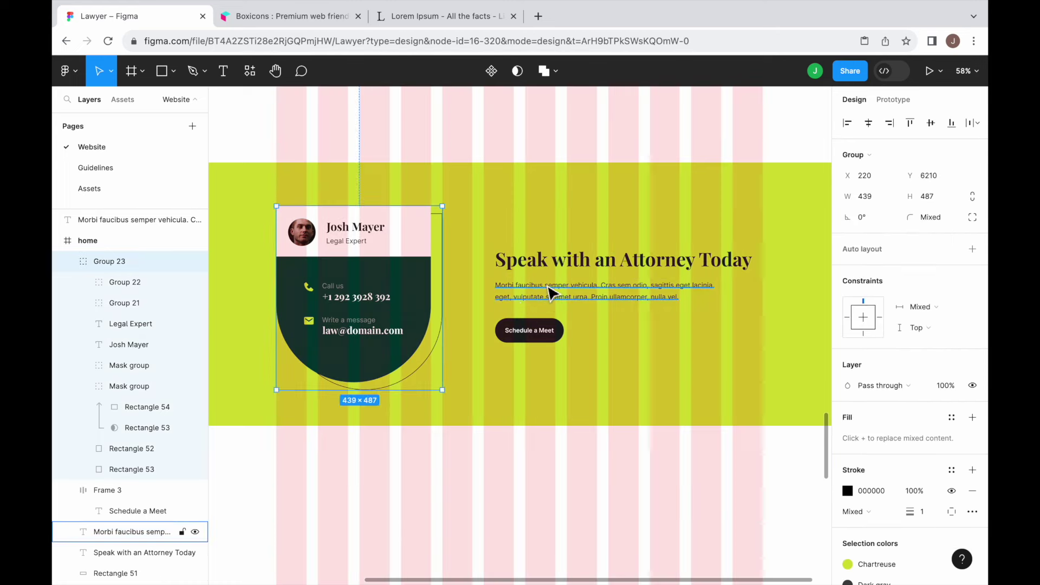
Select the band heading, paragraph and Schedule a Meet button, then pin the chartreuse band left
click(716, 261)
shift+click(596, 288)
click(534, 328)
scroll(587, 379, down, 5)
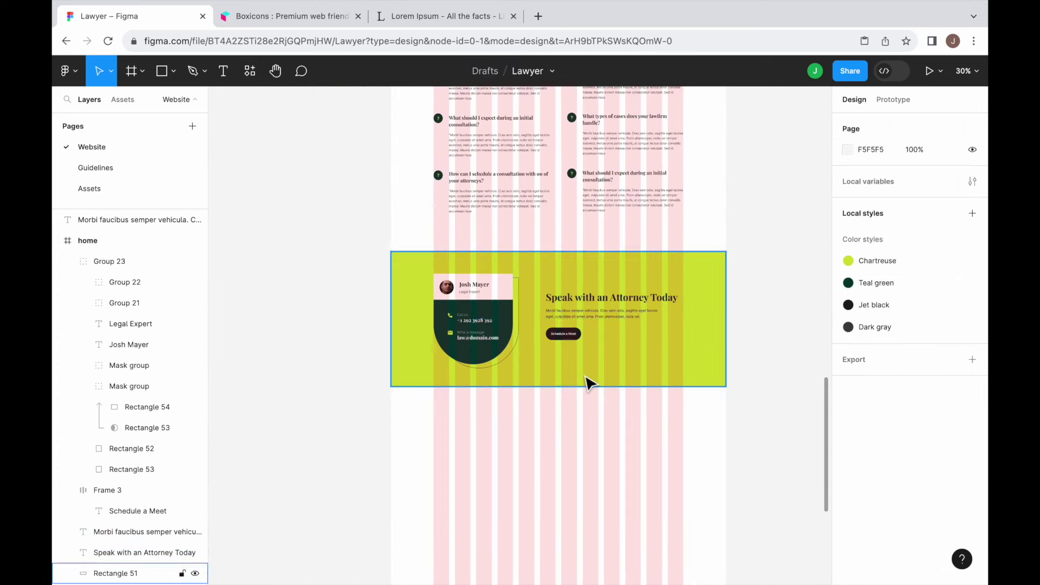
click(578, 397)
click(846, 268)
click(671, 481)
Draw a full-width rectangle below the chartreuse band and fill it Teal green
click(477, 409)
click(173, 73)
click(162, 102)
drag(391, 389, 726, 568)
click(952, 365)
click(758, 470)
click(770, 272)
scroll(770, 272, down, 2)
Give the teal block a 300 top-right corner radius
double_click(698, 363)
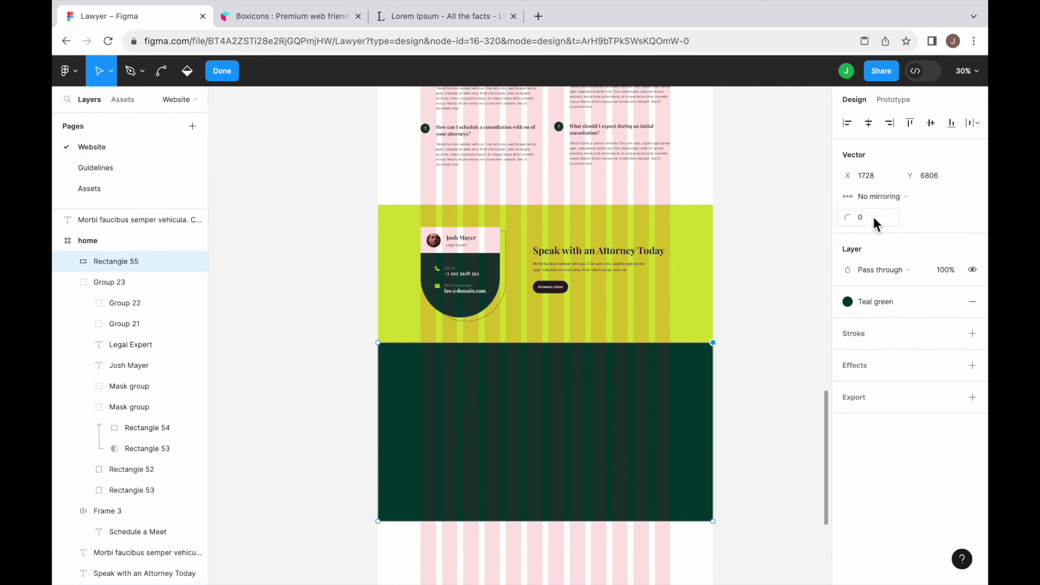
text(300)
key(Return)
key(Escape)
key(Escape)
click(681, 390)
click(764, 353)
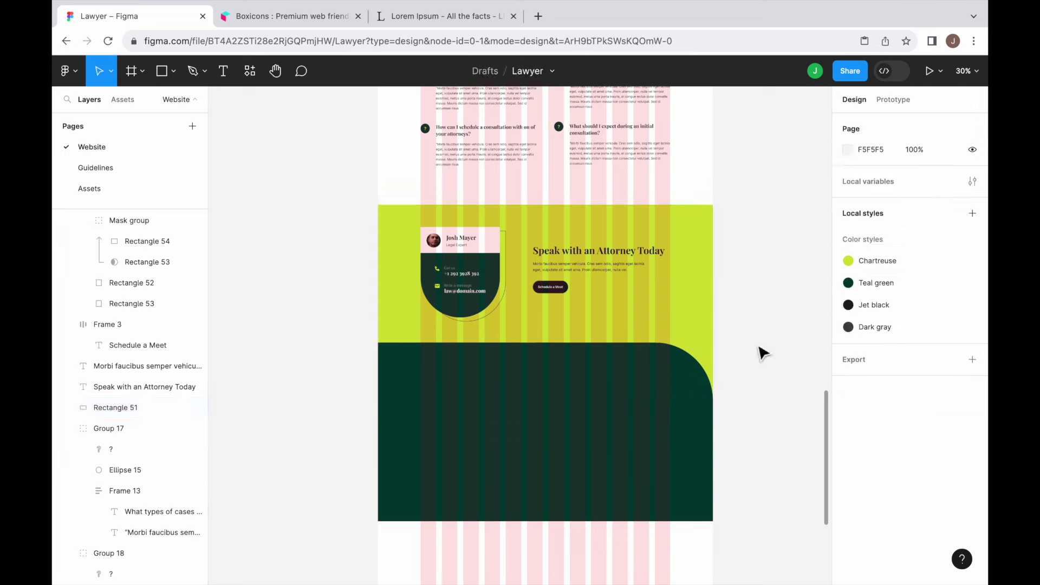
Move the teal footer block up flush under the chartreuse band
click(550, 374)
drag(545, 402, 546, 392)
click(465, 274)
click(582, 409)
Copy the header logo and paste it onto the teal footer
key(Escape)
scroll(599, 225, up, 15)
click(432, 220)
scroll(450, 422, down, 15)
scroll(449, 179, up, 3)
click(476, 255)
key(ctrl+v)
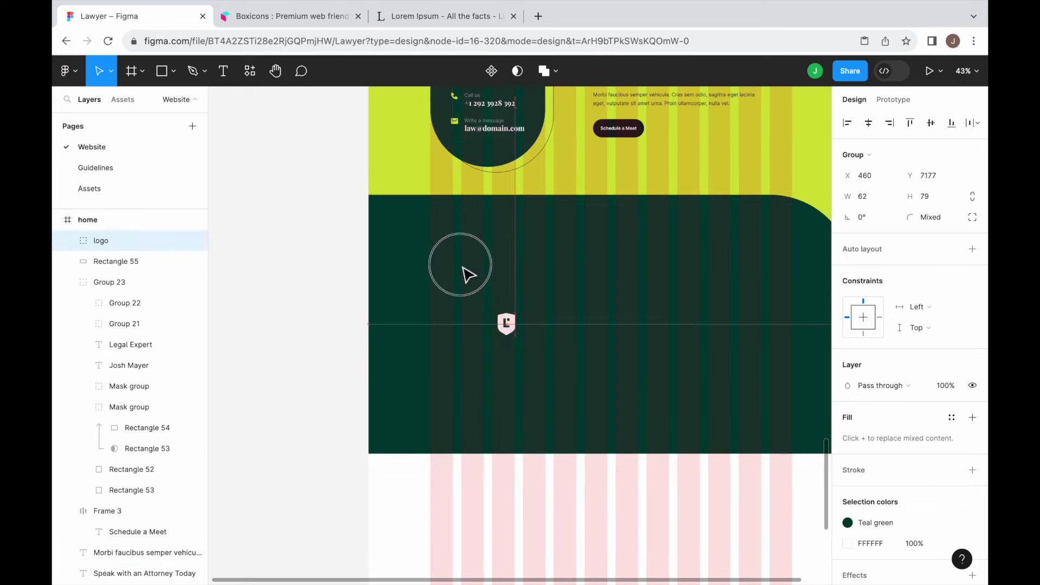
Put a copy of the band's paragraph under the footer logo, coloured FFFFFF and 401 wide
scroll(441, 244, up, 2)
click(650, 201)
key(ctrl+d)
drag(650, 201, 482, 377)
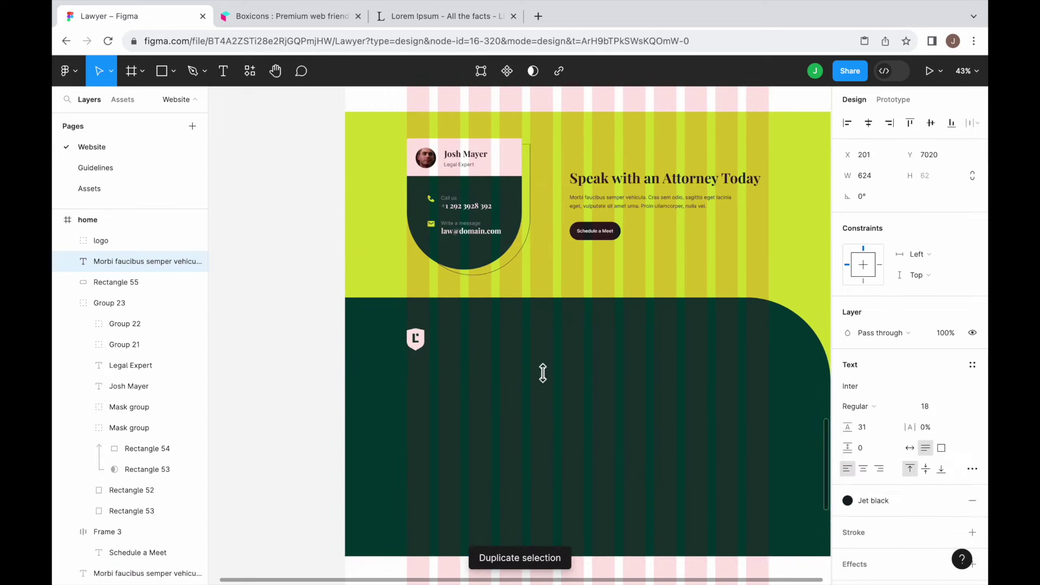
click(888, 501)
click(952, 501)
text(FFFFFF)
key(Escape)
click(488, 382)
mouse_move(578, 380)
mouse_down()
mouse_move(482, 385)
mouse_move(629, 347)
mouse_up()
Duplicate it into a Playfair Display 24 'Practicing Area' heading in the right column
key(ctrl+d)
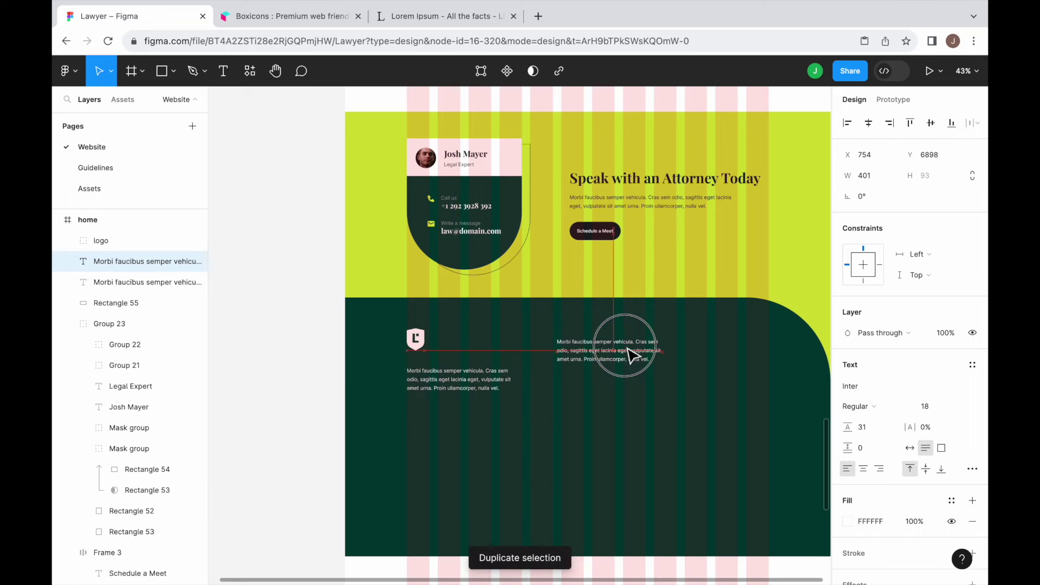
text(Practicing)
ctrl+scroll(635, 357, up, 5)
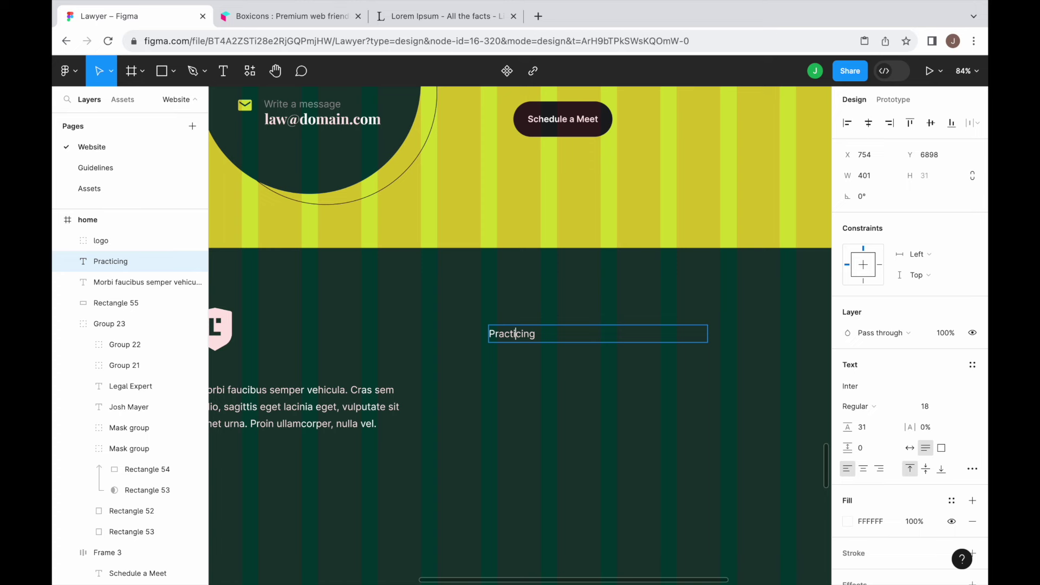
click(862, 386)
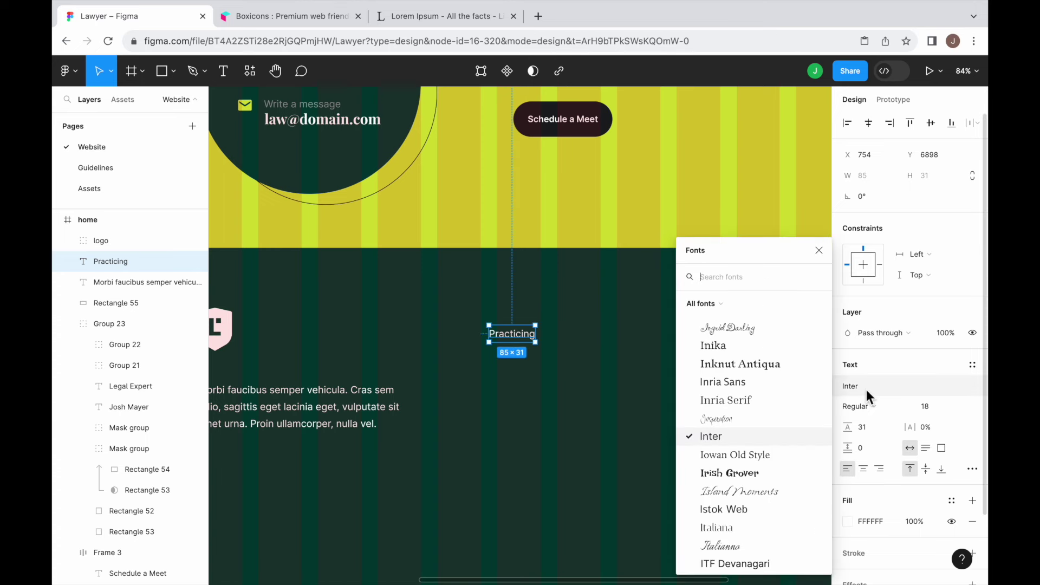
text(Play)
key(Down)
key(Down)
key(Return)
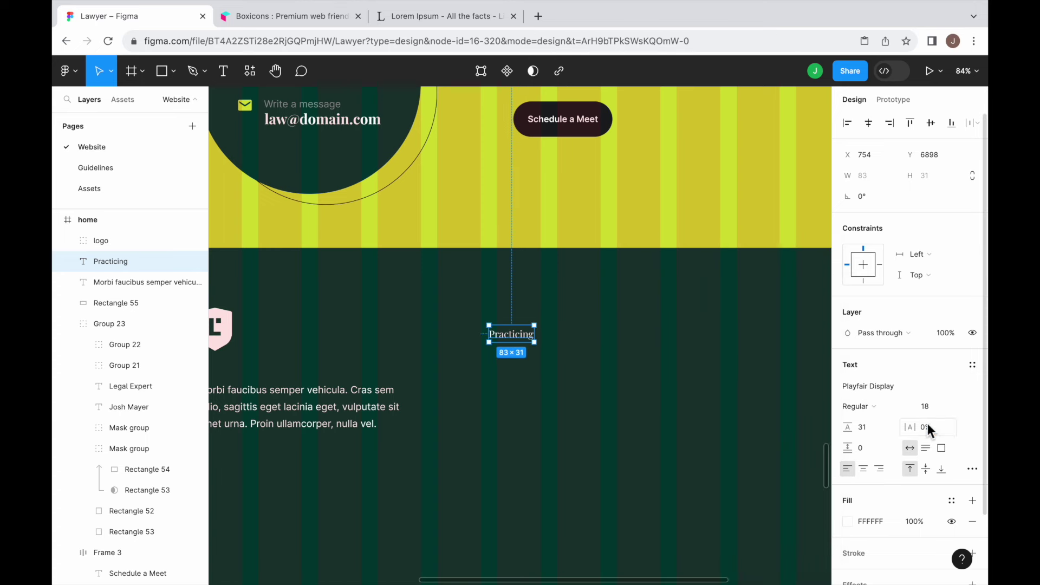
key(Up)
drag(533, 342, 572, 353)
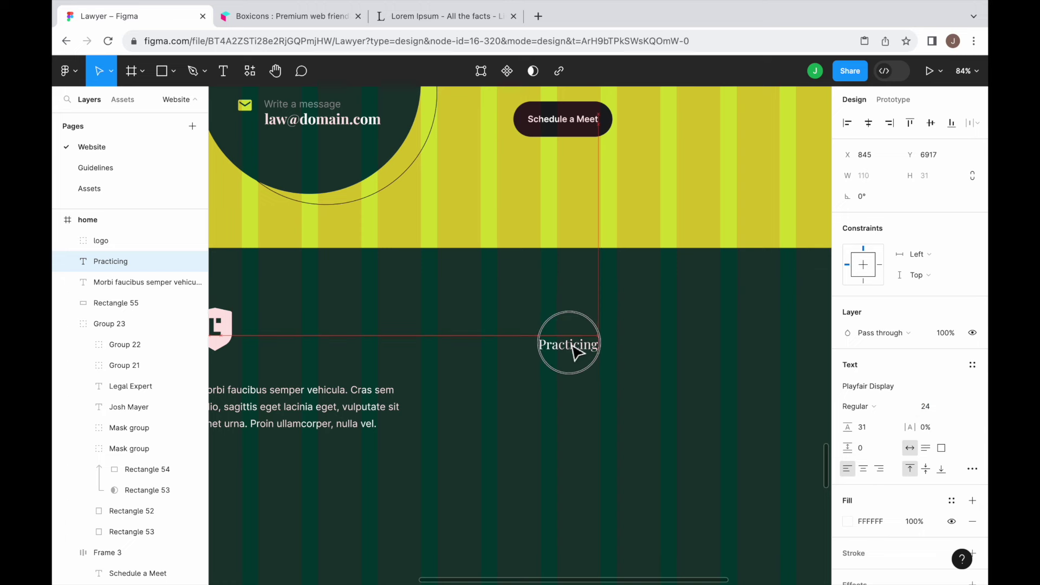
Place a paragraph copy under the heading and begin the practice-area list with 'Personal Injury'
click(337, 414)
key(ctrl+d)
drag(337, 414, 651, 399)
double_click(644, 396)
text(Personal Injury)
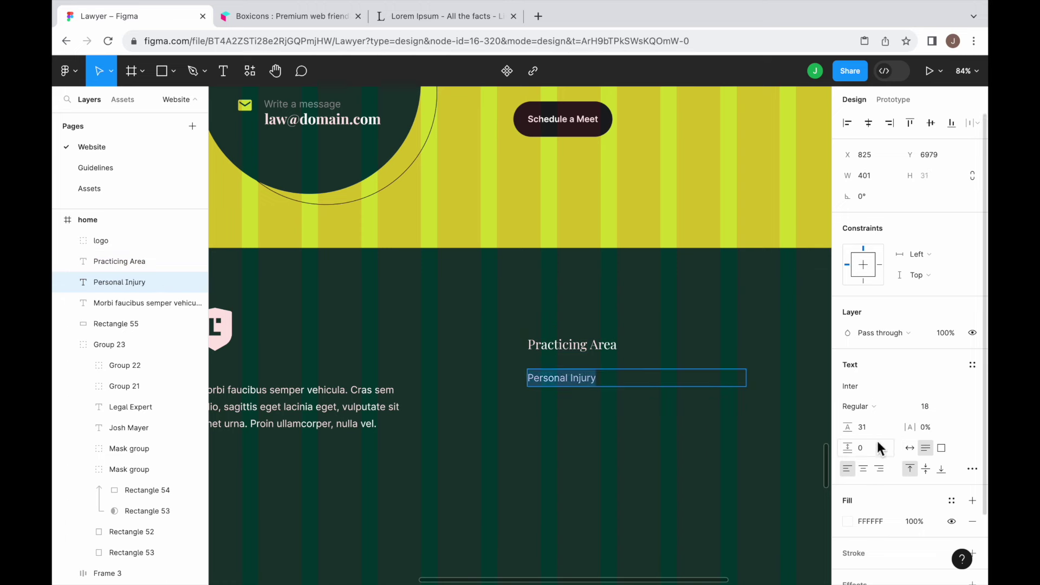
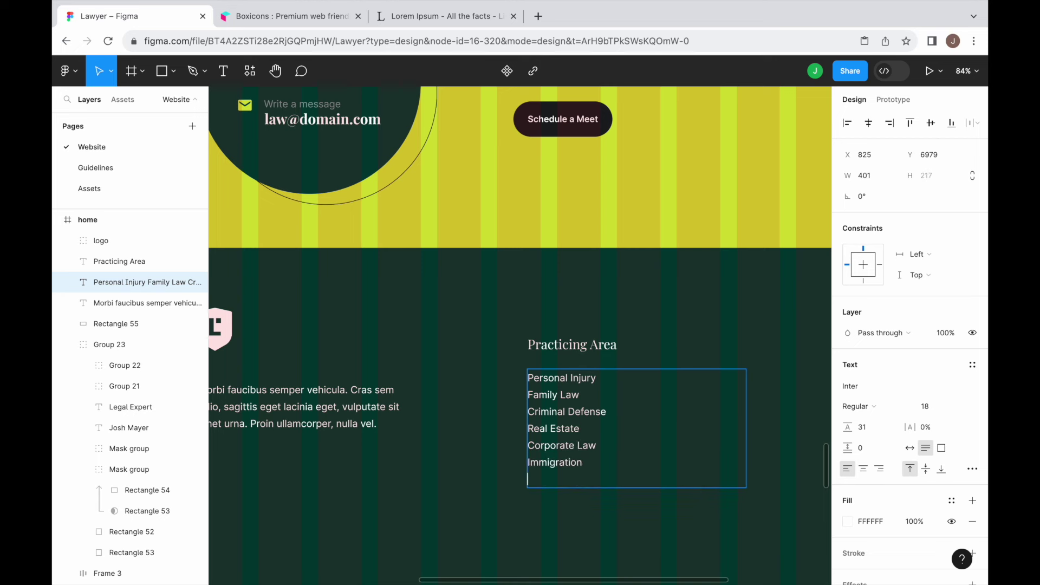
Give the Practicing Area links list a 44 line height, 50% opacity and 16 px font size
key(ctrl+a)
click(863, 427)
text(44)
key(Return)
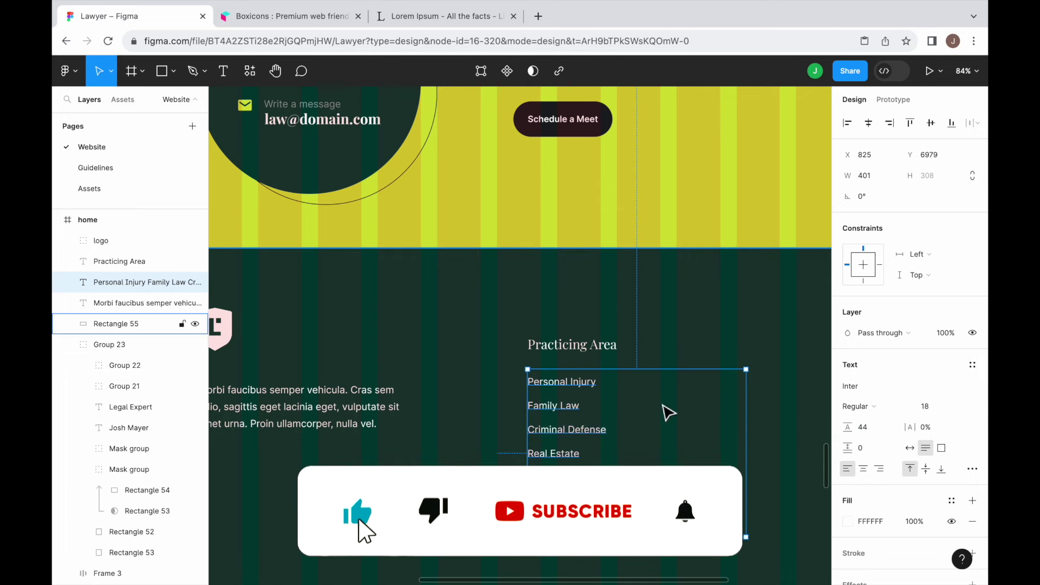
key(5)
key(Escape)
scroll(634, 316, down, 1)
click(600, 372)
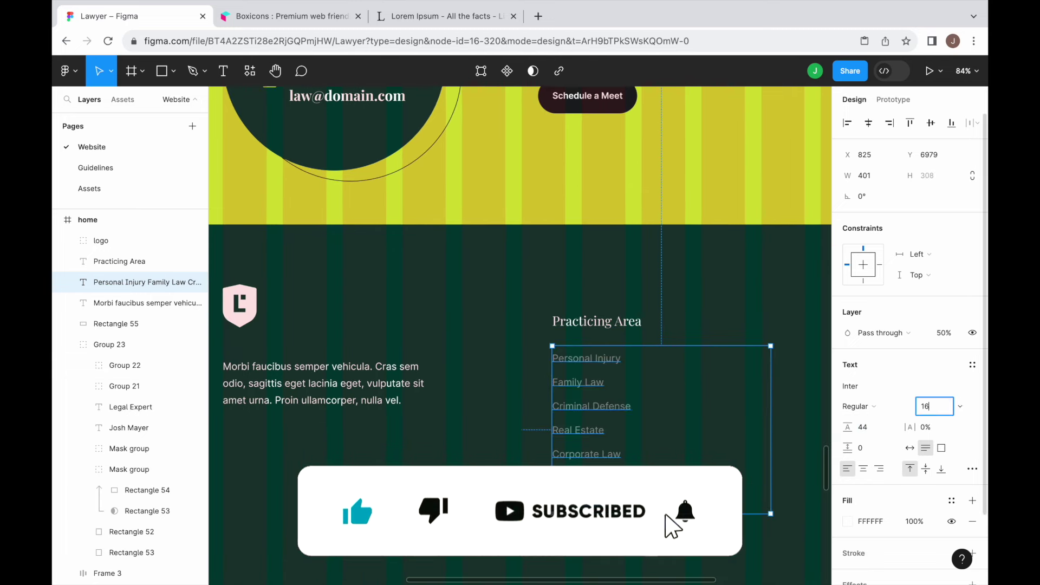
click(624, 322)
click(933, 407)
key(Escape)
Dim the blurb paragraph to 50% opacity and set its line height to 26
click(357, 385)
key(5)
key(Escape)
click(867, 428)
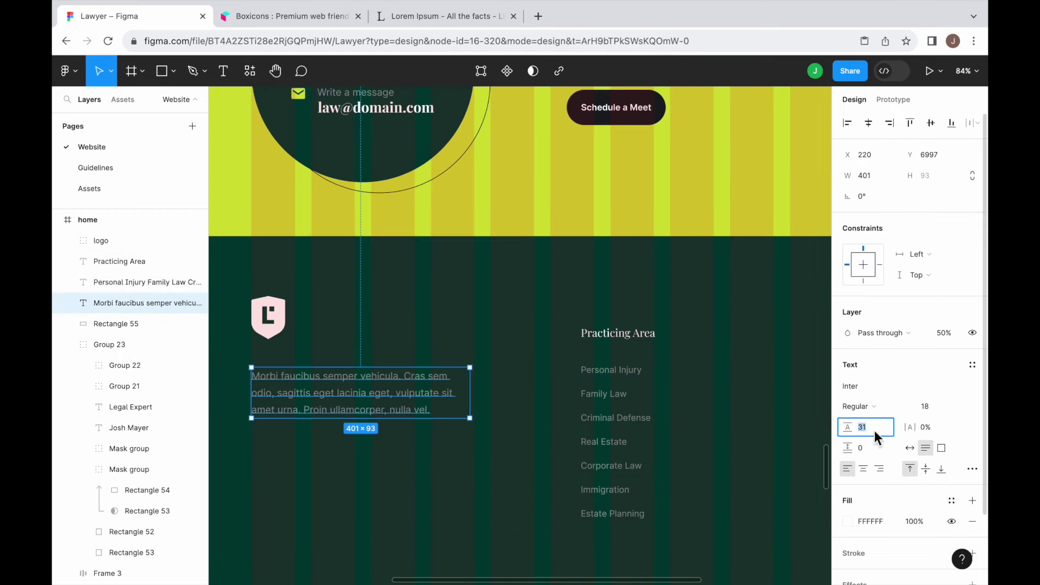
text(2)
key(Return)
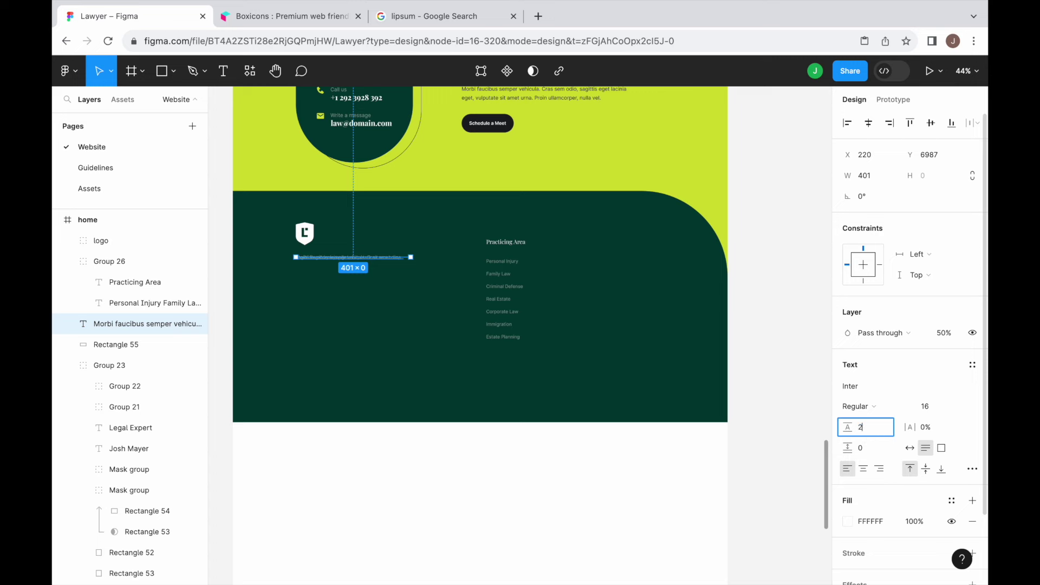
text(6)
key(Return)
key(shift+0)
scroll(477, 298, left, 5)
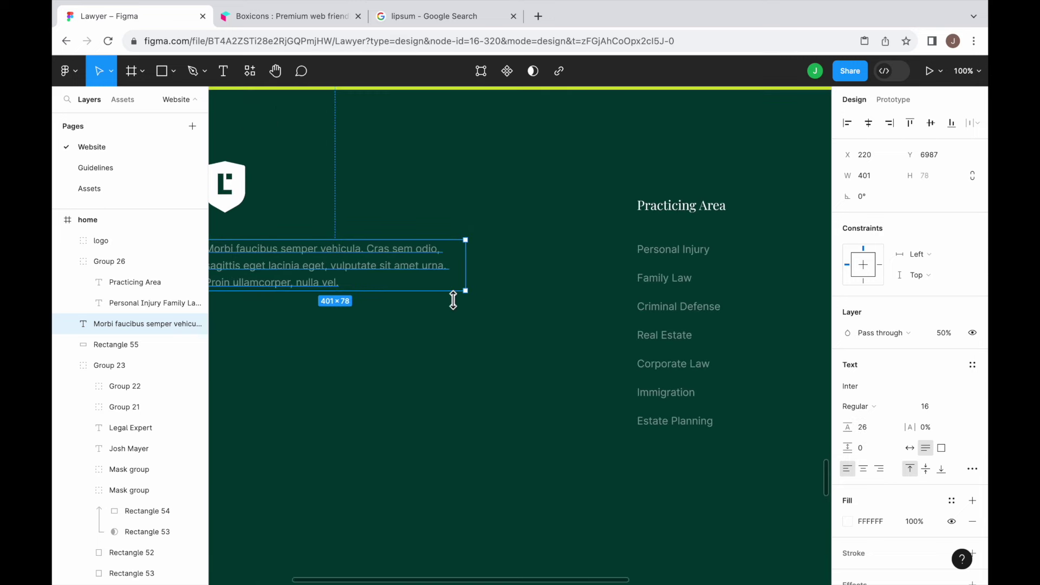
click(647, 209)
Duplicate the Practicing Area column to the right as a Company column: About Us, Clients, Team, Career
scroll(623, 212, right, 3)
key(ctrl+d)
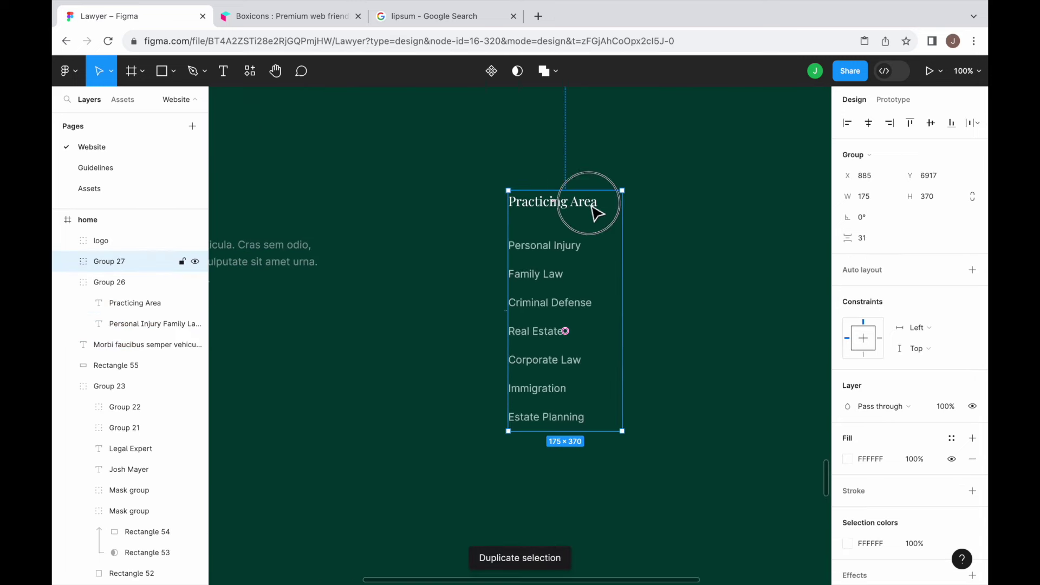
drag(596, 211, 771, 225)
scroll(689, 217, right, 3)
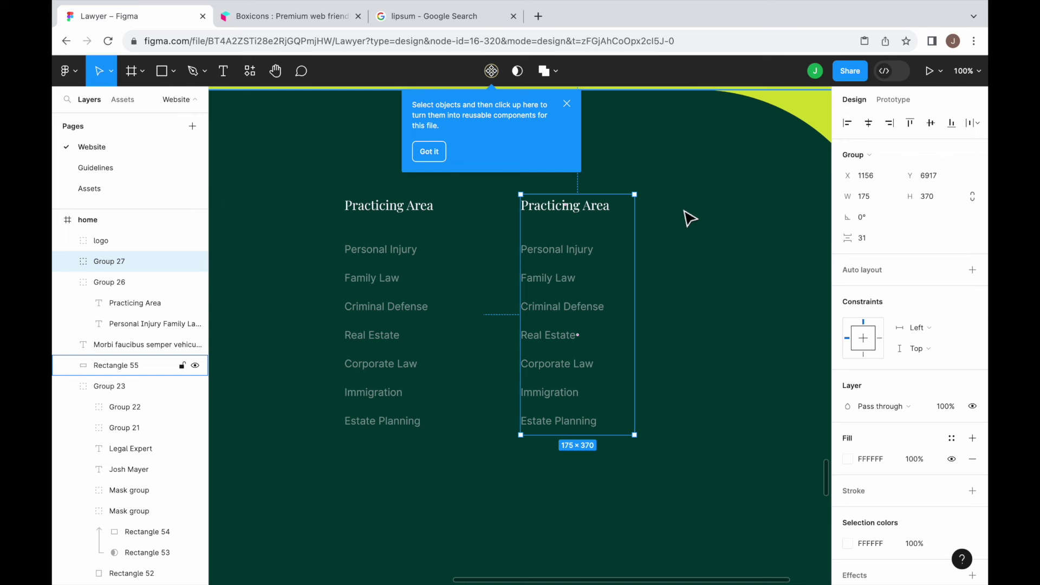
double_click(599, 212)
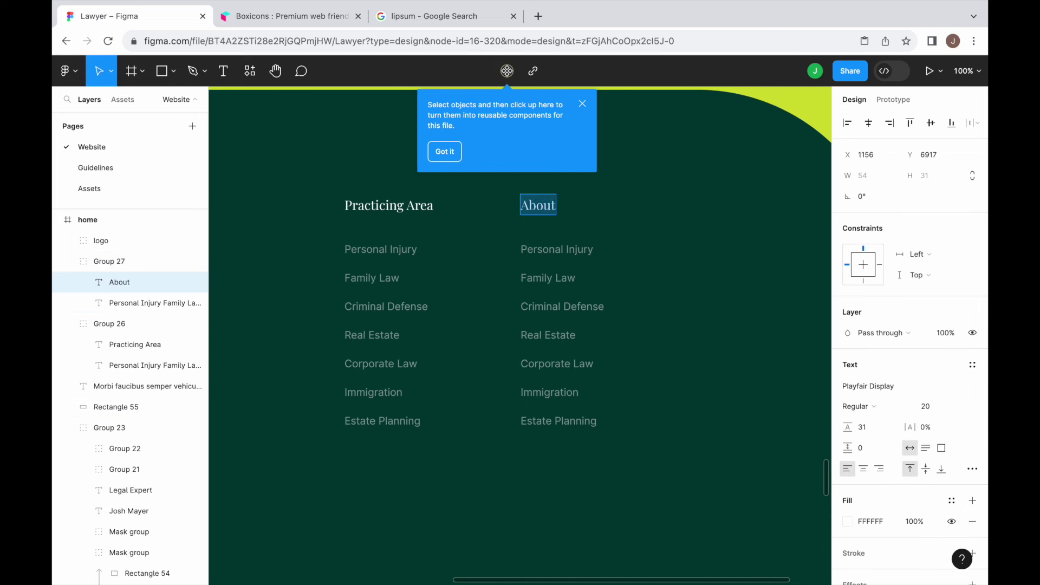
text(ny)
key(ctrl+a)
text(Ab)
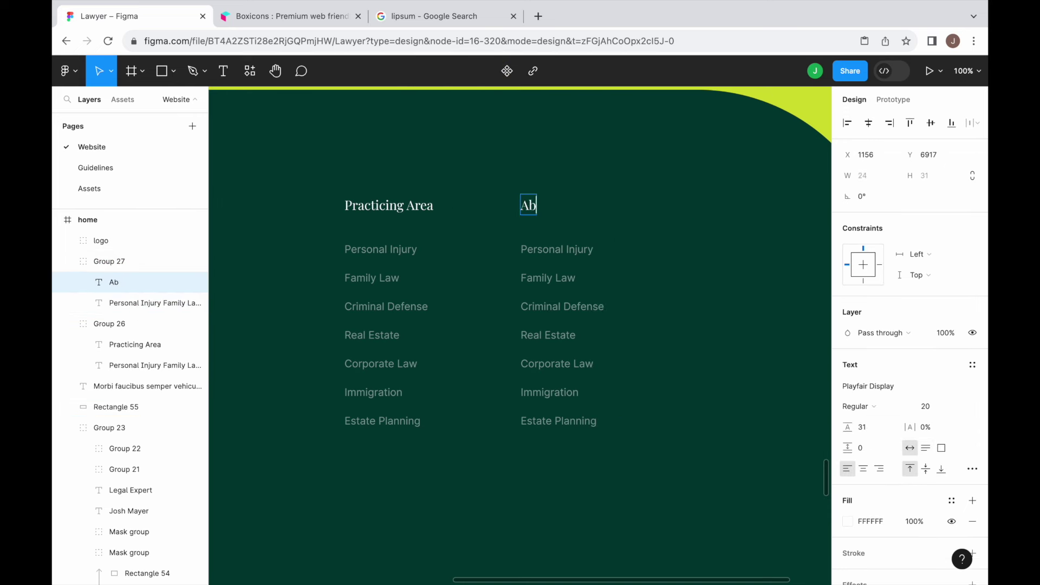
key(ctrl+z)
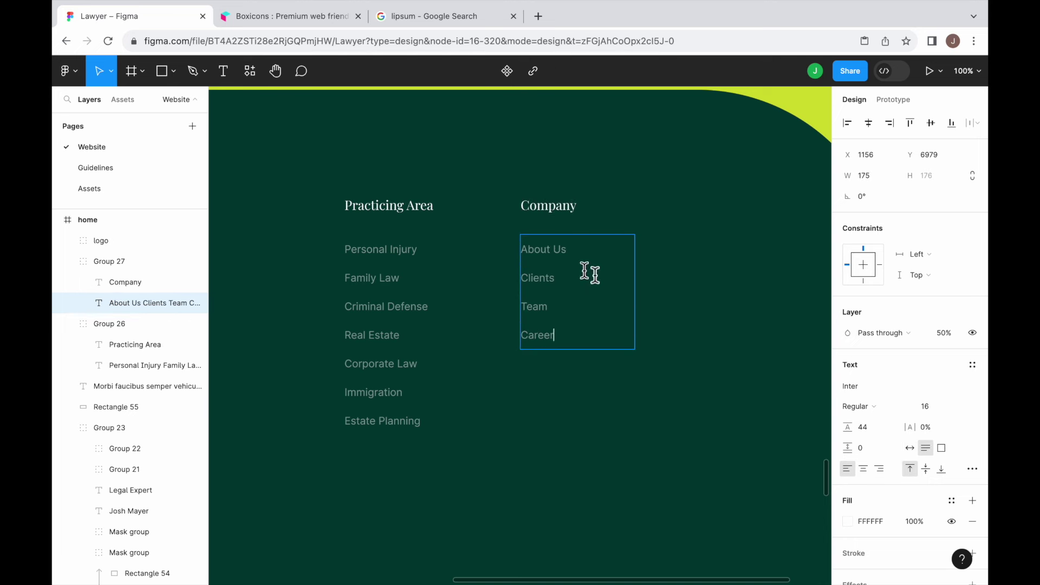
Duplicate the Company column into a Resources column listing Blogs, Press Releases, FAQ
click(548, 205)
key(ctrl+d)
mouse_move(576, 213)
mouse_down()
mouse_move(756, 222)
mouse_move(726, 226)
mouse_up()
double_click(660, 269)
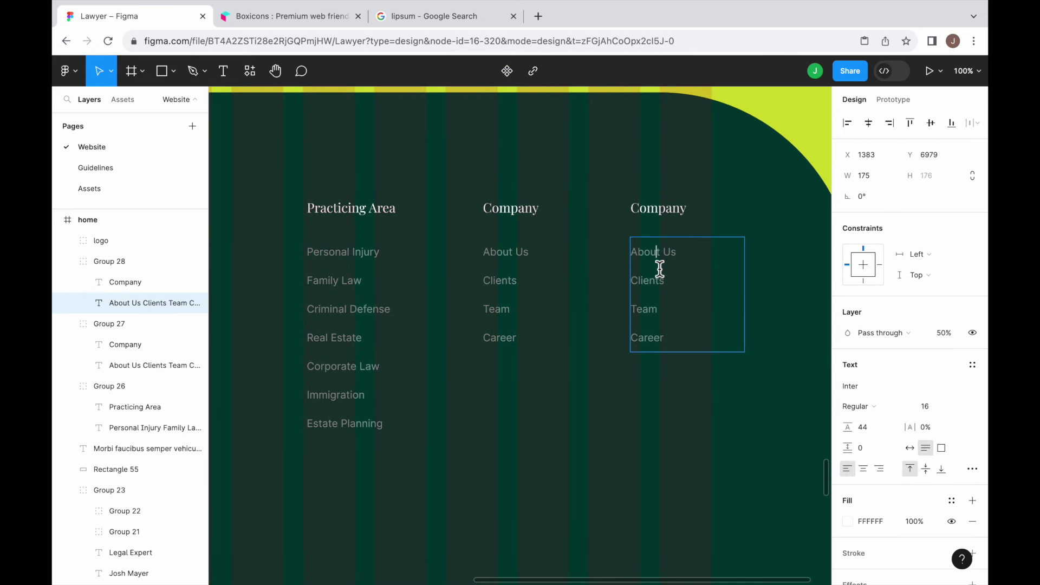
text(Blogs)
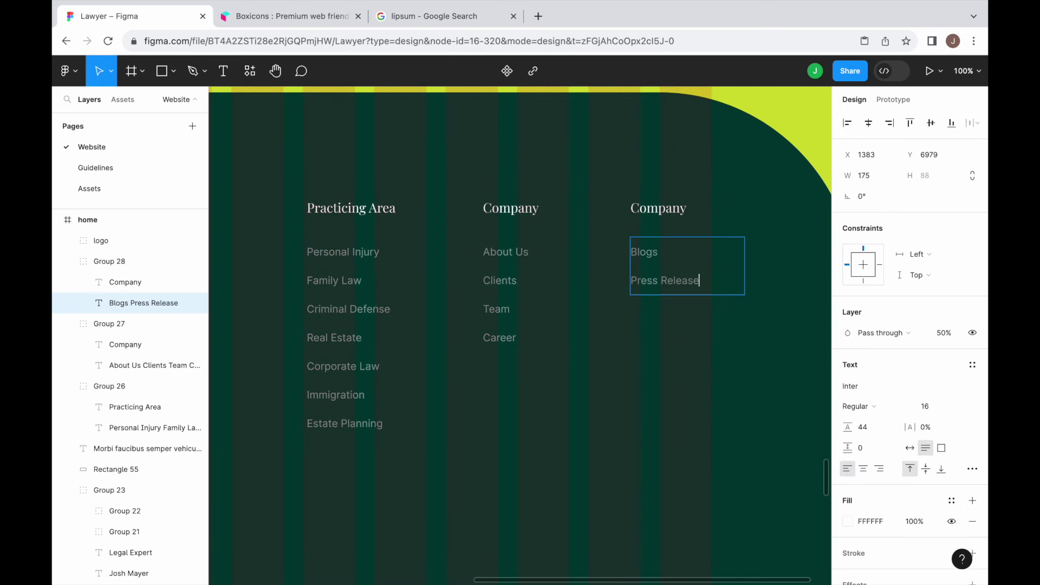
click(654, 206)
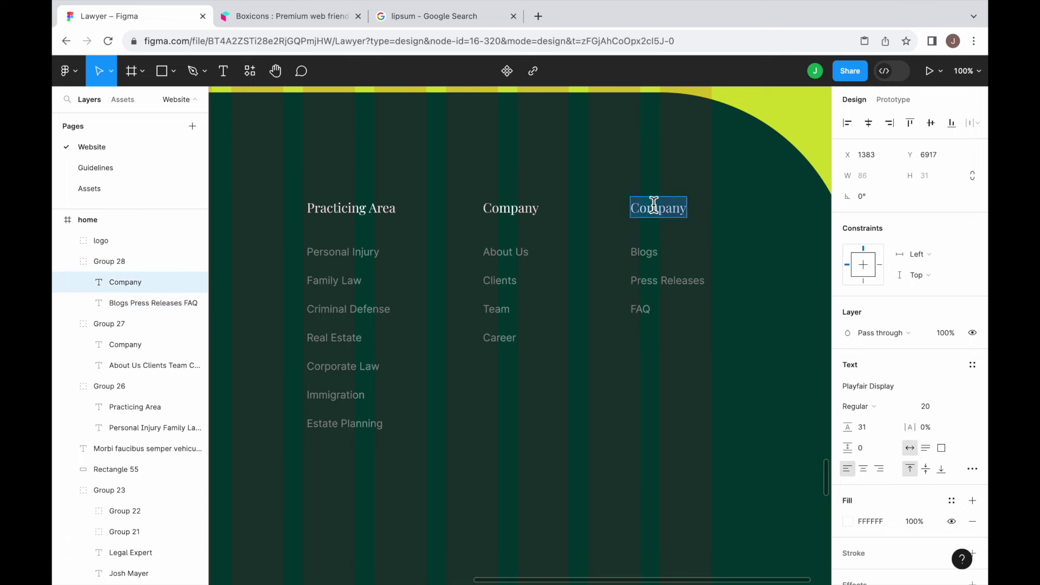
text(Resource)
click(661, 347)
scroll(657, 281, down, 5)
scroll(588, 320, up, 3)
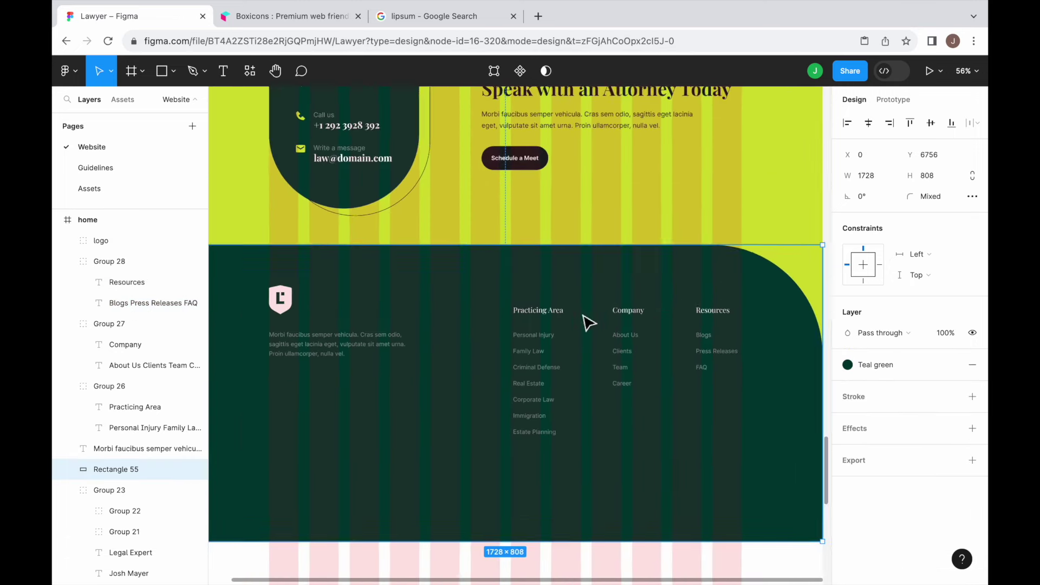
Move the logo, blurb and three link columns up slightly together
shift+click(718, 325)
shift+click(634, 326)
shift+click(567, 376)
shift+click(342, 347)
shift+click(283, 302)
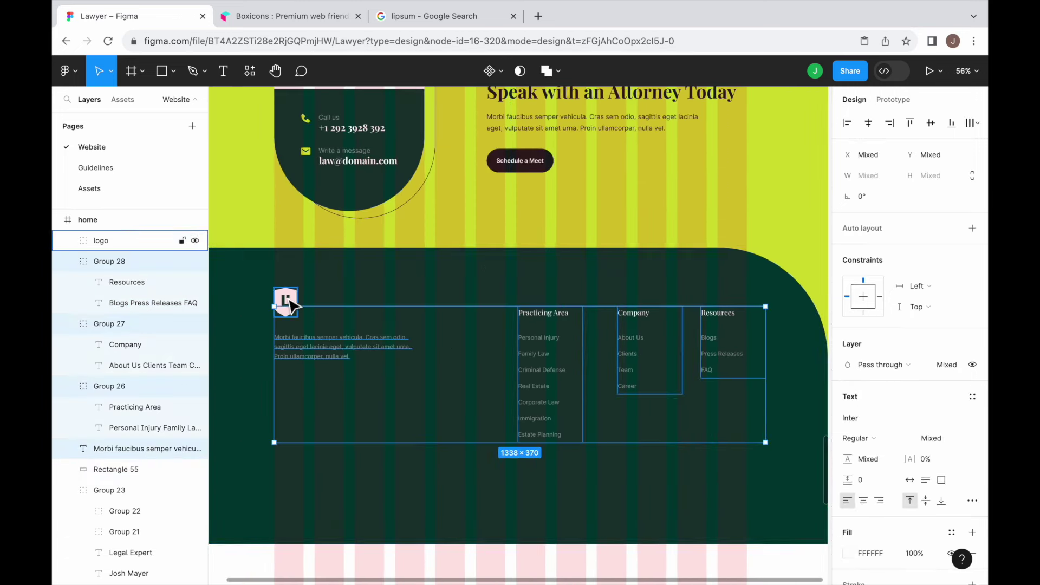
drag(284, 302, 422, 277)
scroll(422, 277, up, 1)
click(346, 364)
shift+click(548, 364)
shift+click(650, 368)
shift+click(721, 371)
shift+click(304, 325)
scroll(448, 353, down, 3)
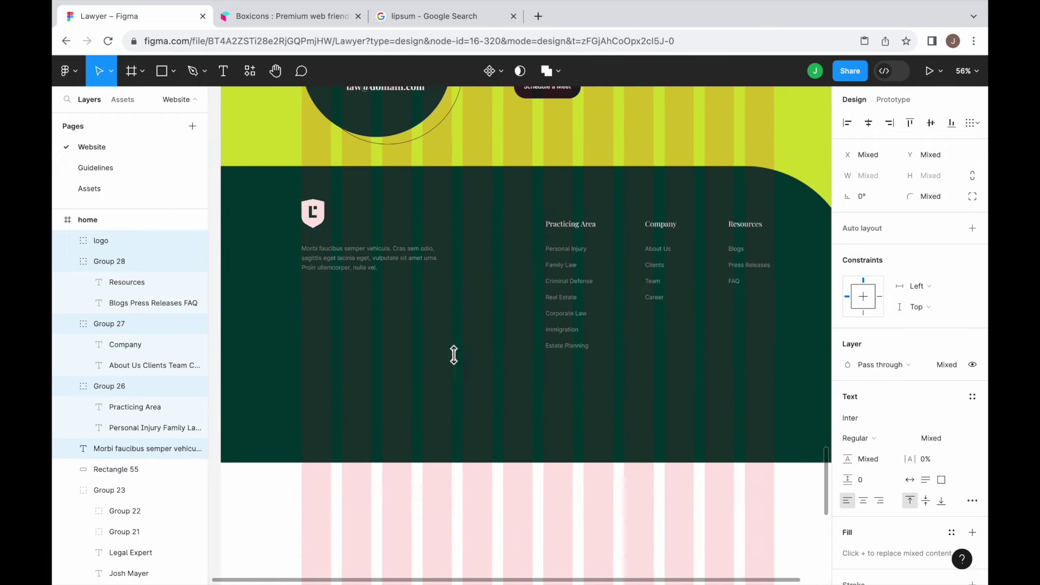
Copy the Facebook icon's SVG from Boxicons and paste it into the footer
click(287, 17)
click(322, 393)
text(facebook)
click(320, 502)
click(867, 506)
click(130, 16)
scroll(339, 281, up, 5)
key(ctrl+v)
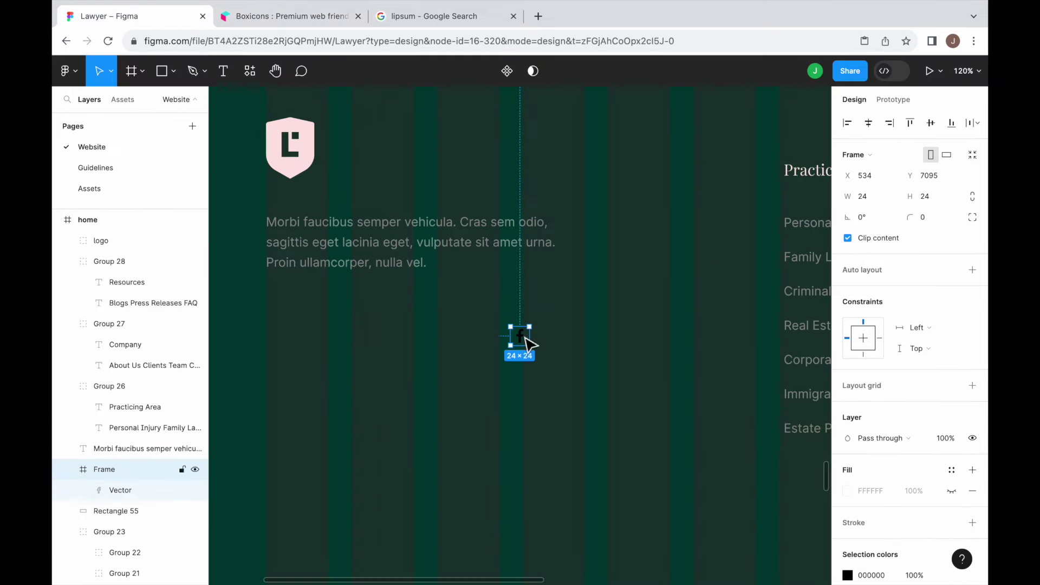
Draw a 39×39 unfilled outline circle and group the Facebook icon centred inside it
drag(520, 336, 310, 345)
scroll(320, 355, up, 3)
scroll(434, 352, left, 1)
key(o)
drag(557, 334, 608, 386)
click(973, 385)
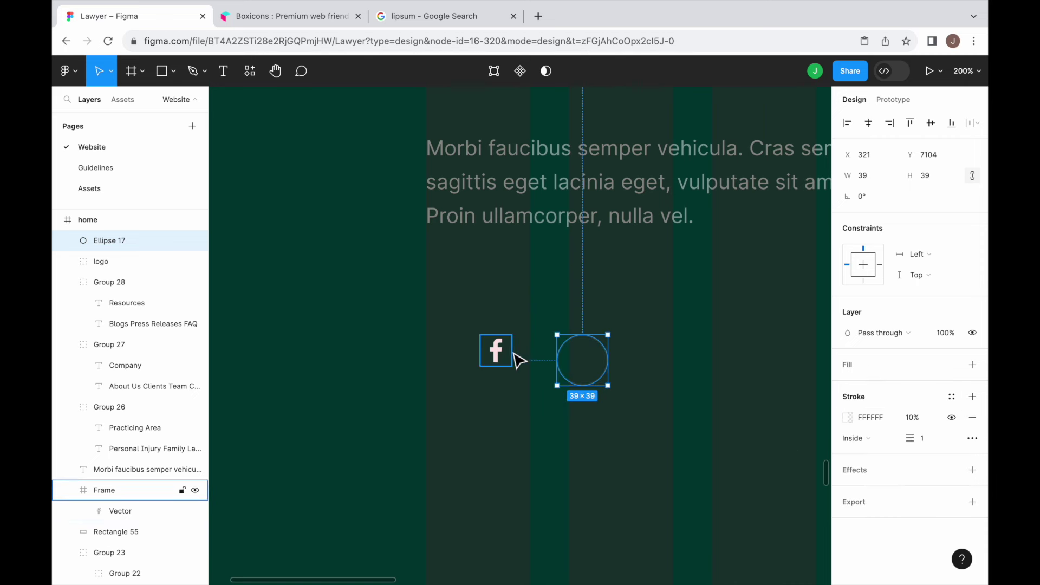
drag(500, 355, 587, 364)
shift+click(599, 360)
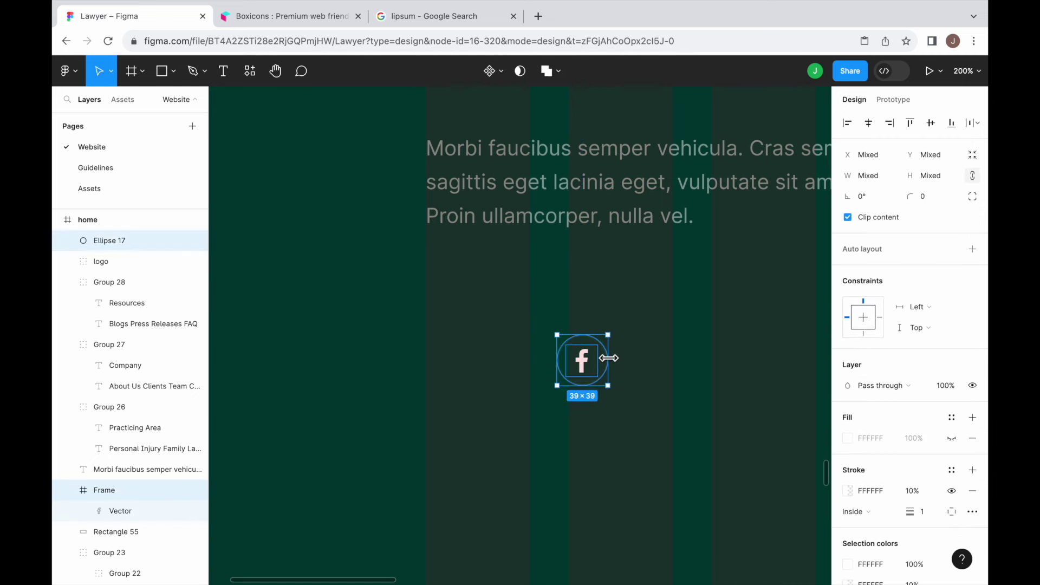
key(ctrl+g)
Place the Facebook badge under the blurb and duplicate it for the next social icon
mouse_move(599, 359)
mouse_down()
mouse_move(473, 332)
mouse_move(476, 320)
mouse_up()
scroll(464, 453, up, 5)
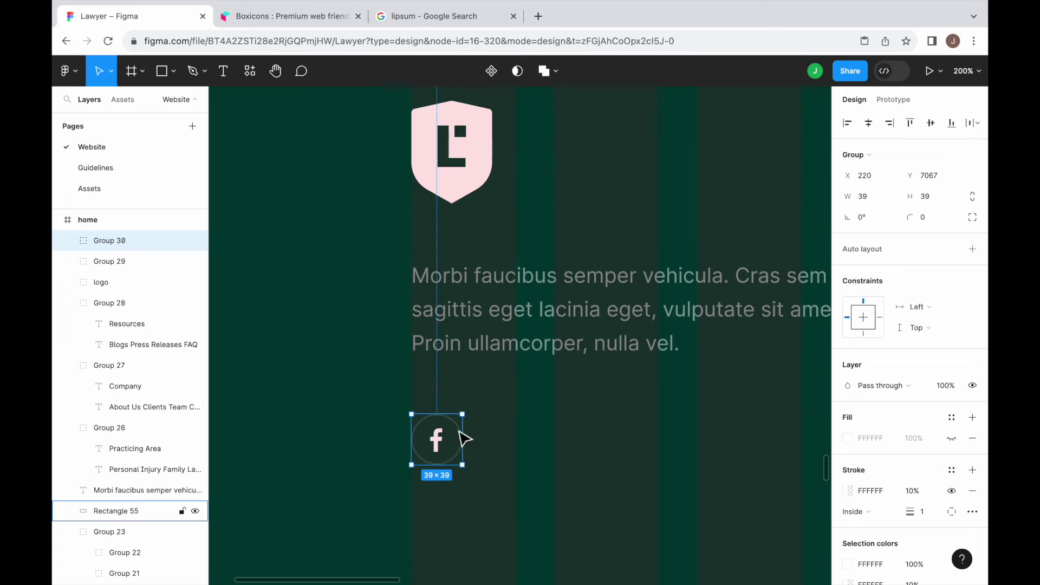
drag(464, 452, 517, 440)
key(ctrl+Tab)
key(ctrl+a)
Paste the Twitter icon from Boxicons into the copied badge, replacing the old Facebook icon
text(twitter)
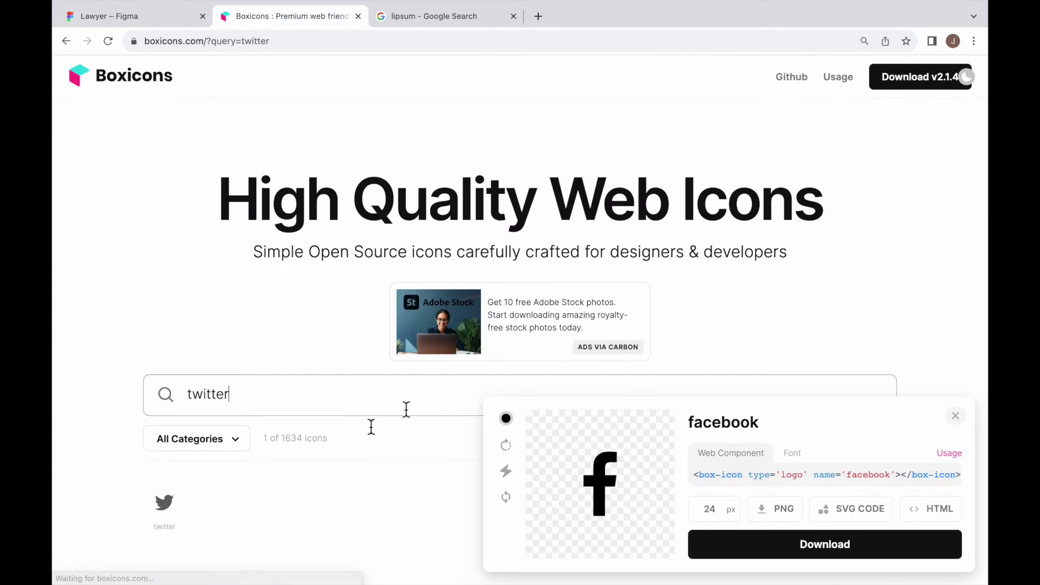
click(135, 15)
key(ctrl+v)
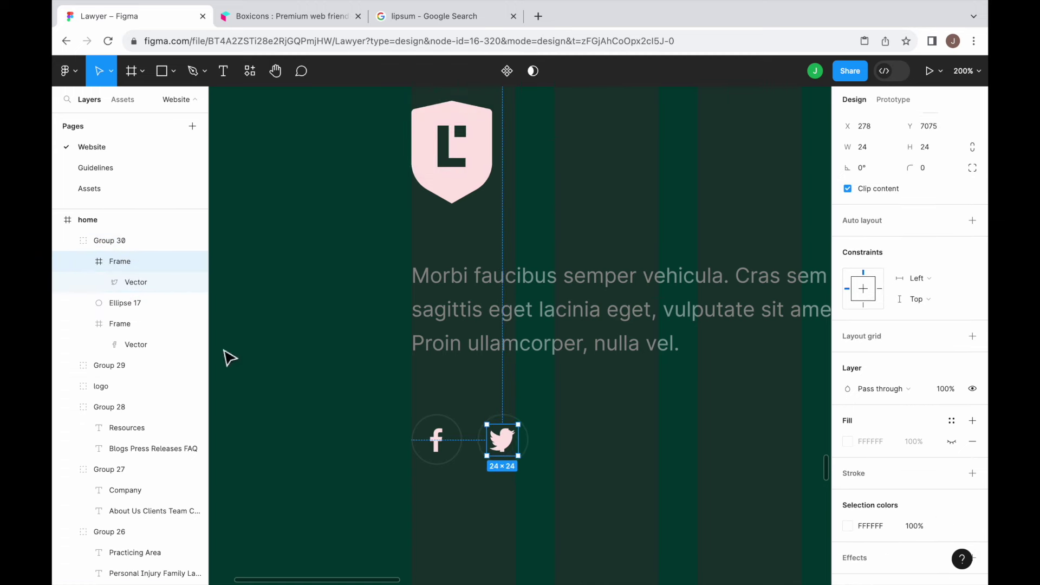
click(132, 323)
key(Delete)
click(444, 390)
ctrl+click(509, 458)
Duplicate the Twitter badge to its right and paste in the LinkedIn SVG from Boxicons
key(shift+Return)
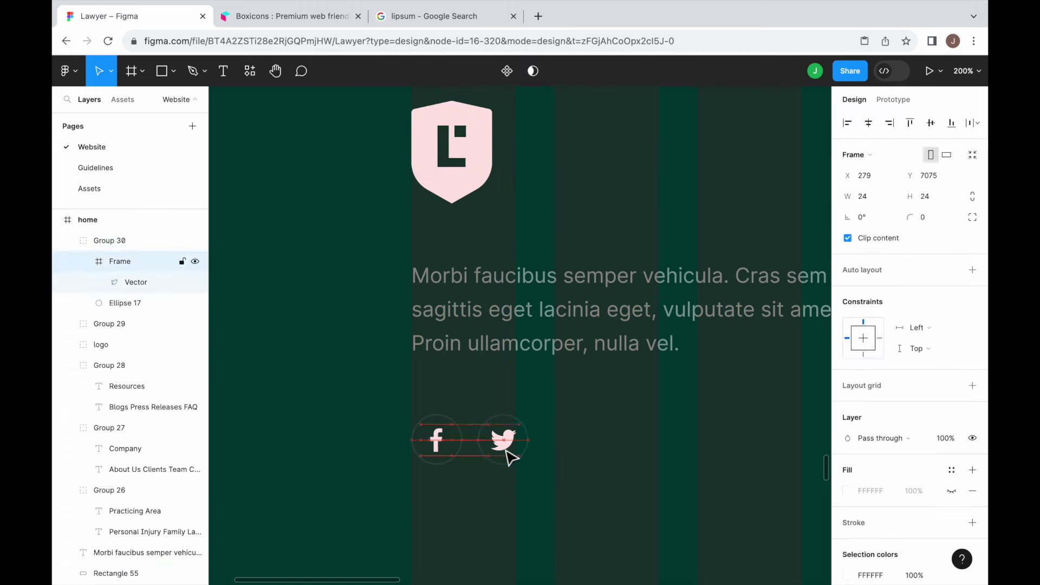
key(shift+Return)
drag(509, 458, 585, 450)
click(287, 16)
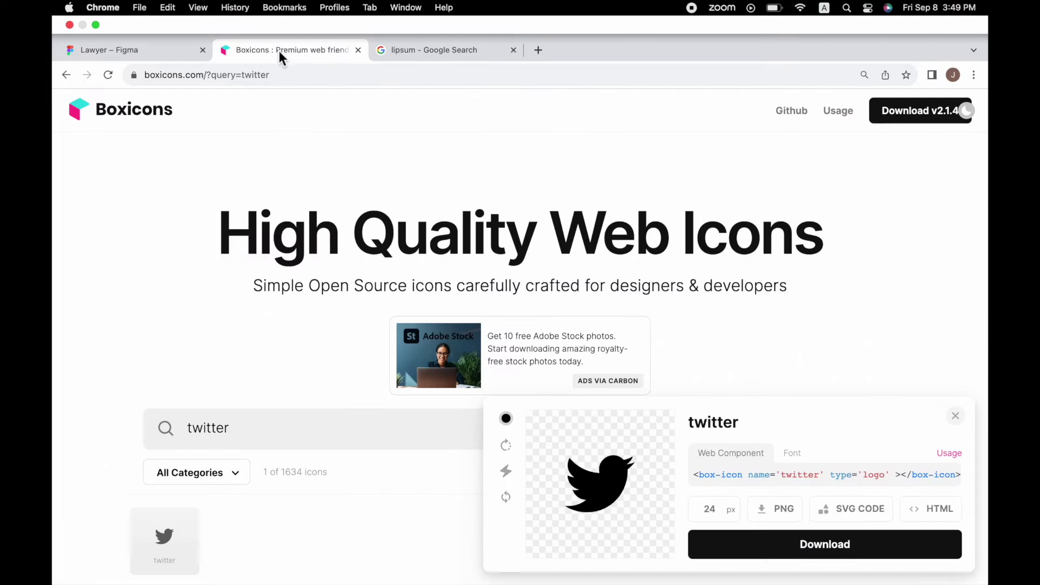
triple_click(319, 394)
key(BackSpace)
text(linkedin)
click(162, 504)
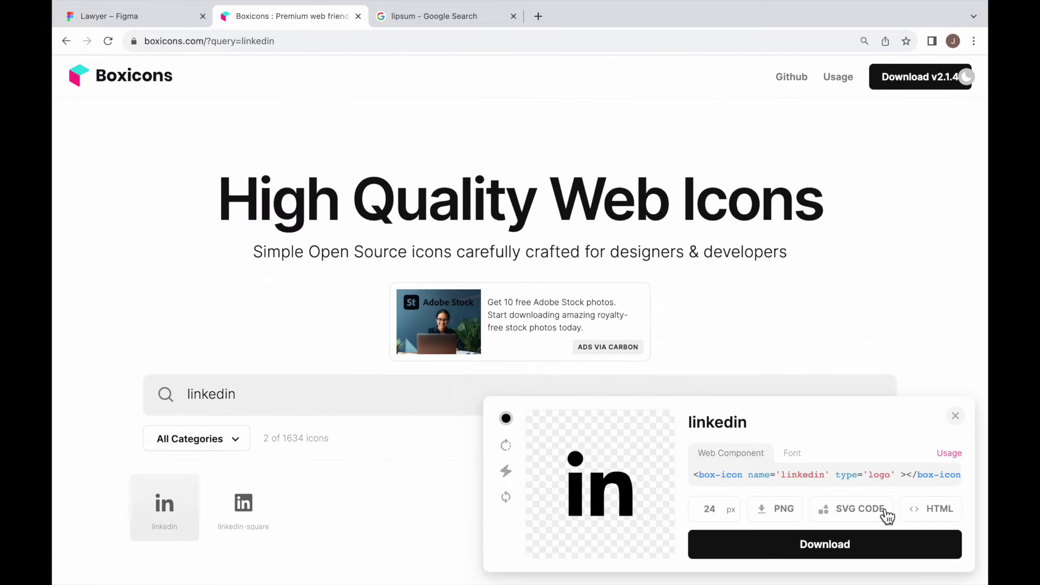
click(861, 509)
key(ctrl+1)
key(ctrl+v)
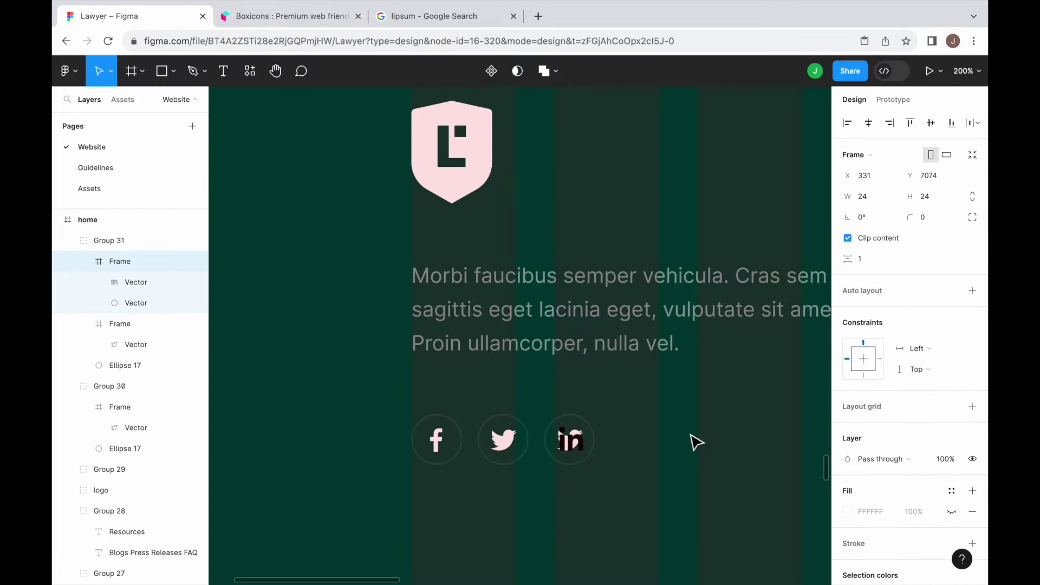
Delete the leftover Twitter icon in the third circle and scale the social icons to 20×20
click(144, 325)
key(Delete)
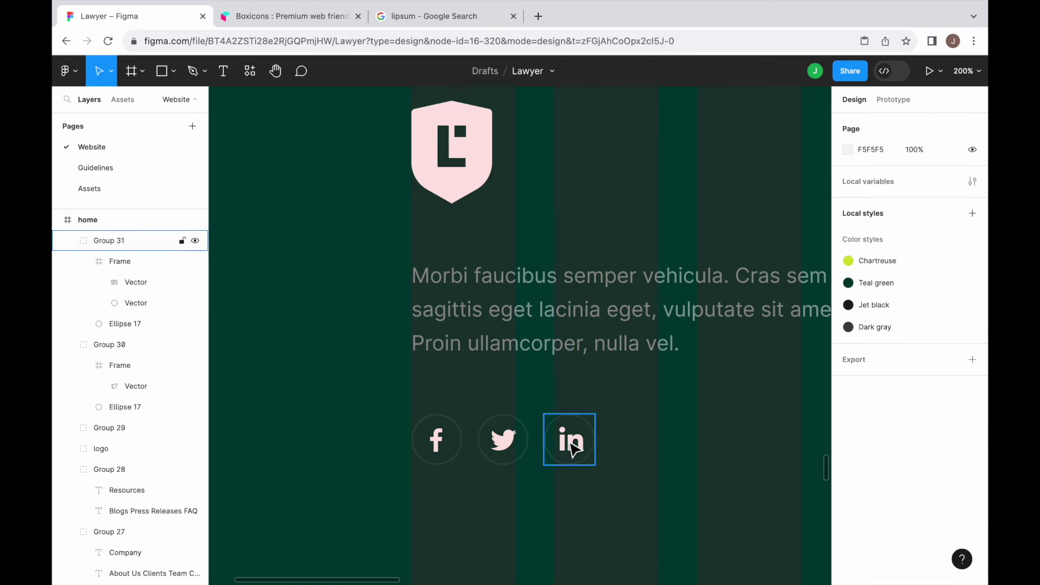
double_click(575, 449)
scroll(587, 448, up, 3)
key(k)
drag(584, 455, 594, 465)
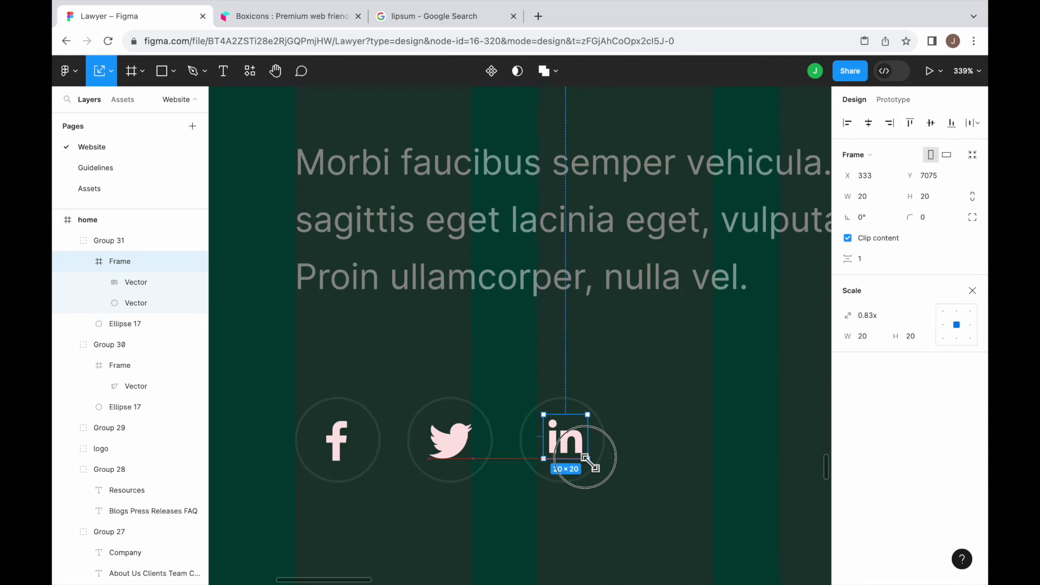
double_click(461, 449)
double_click(337, 441)
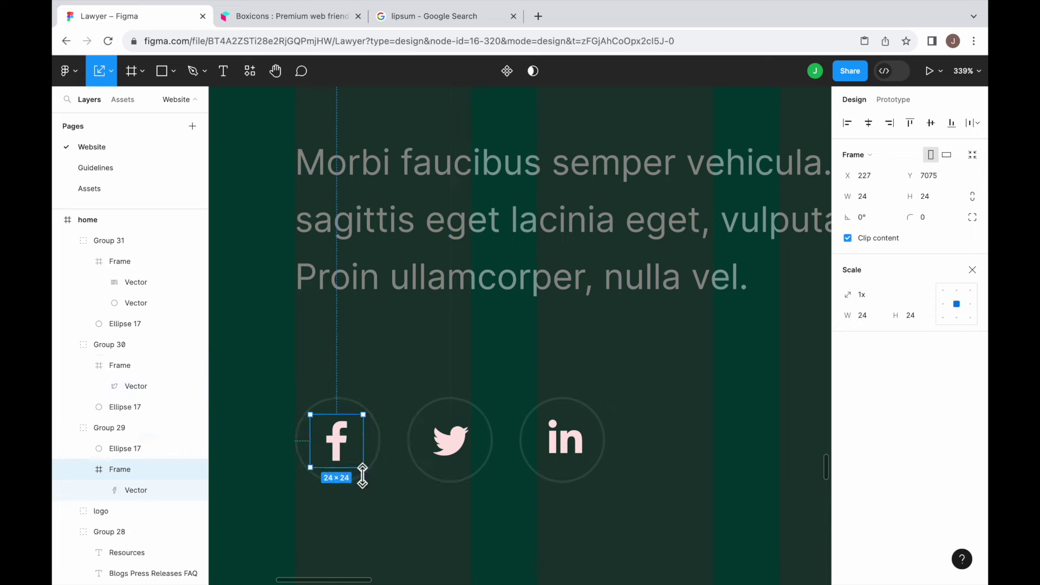
click(482, 371)
scroll(627, 400, down, 5)
scroll(627, 399, down, 3)
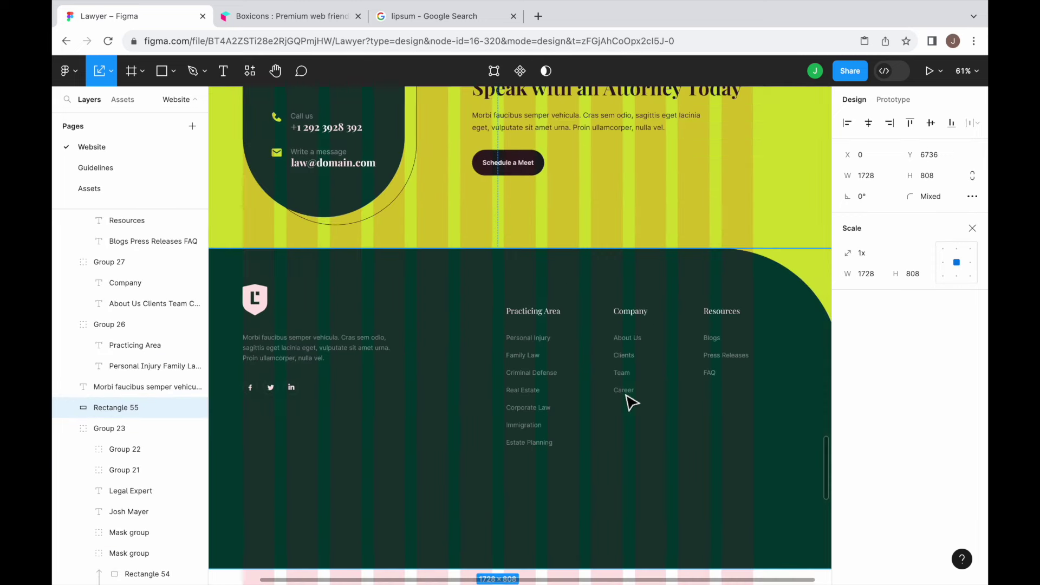
scroll(660, 419, left, 3)
click(388, 320)
Copy the blurb below and edit it to 'Copyright 2023 Lawyer. All rights reserved.'
drag(388, 321, 384, 457)
double_click(379, 457)
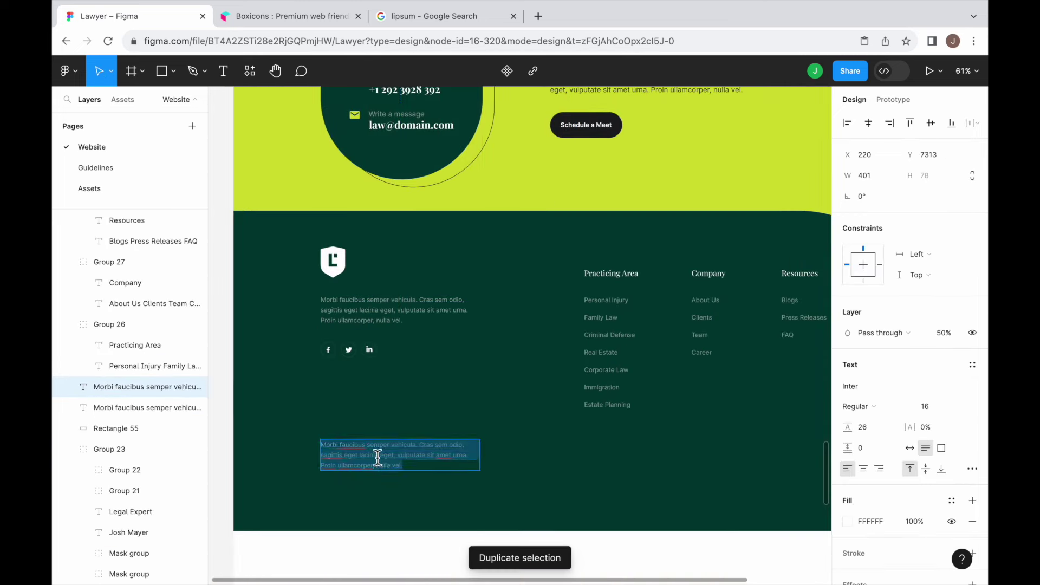
text(Copyr0)
scroll(346, 458, up, 5)
text(All)
text(ved.)
key(Escape)
scroll(576, 326, down, 1)
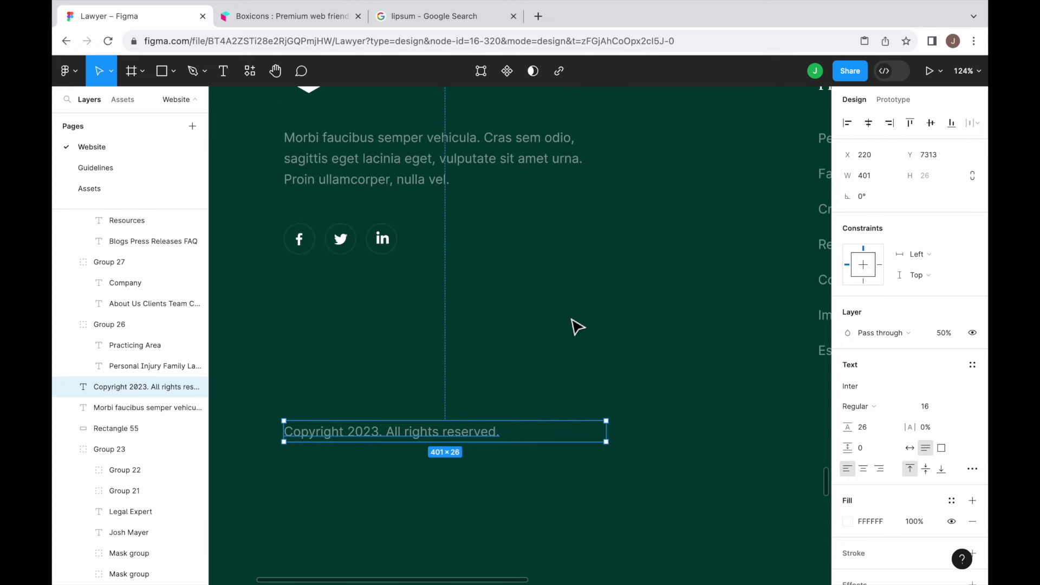
scroll(576, 325, right, 3)
key(shift+Down)
key(shift+Down)
key(Return)
click(426, 430)
text(Lawyer)
key(Escape)
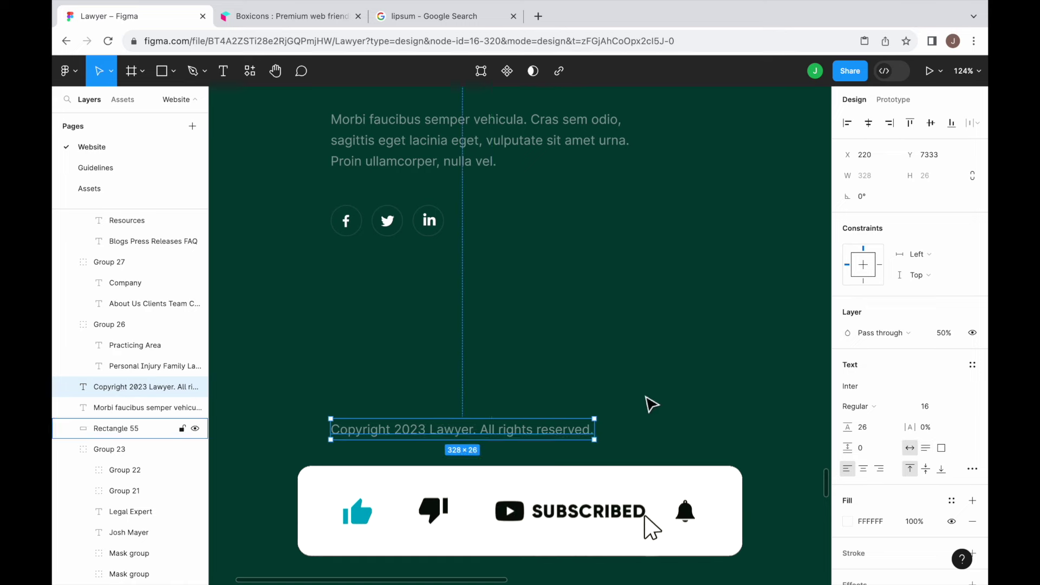
ctrl+scroll(650, 404, down, 5)
Add right-aligned 'Privacy' and 'Terms & Conditions' labels on the right of the copyright row
alt+drag(454, 429, 758, 427)
ctrl+scroll(759, 428, up, 5)
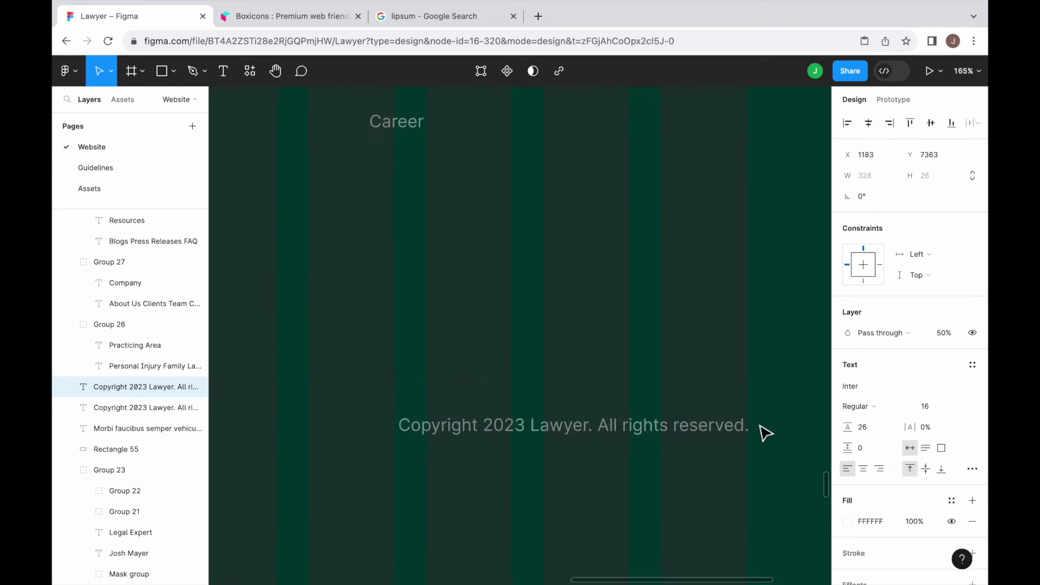
click(879, 469)
key(Return)
text(Pi)
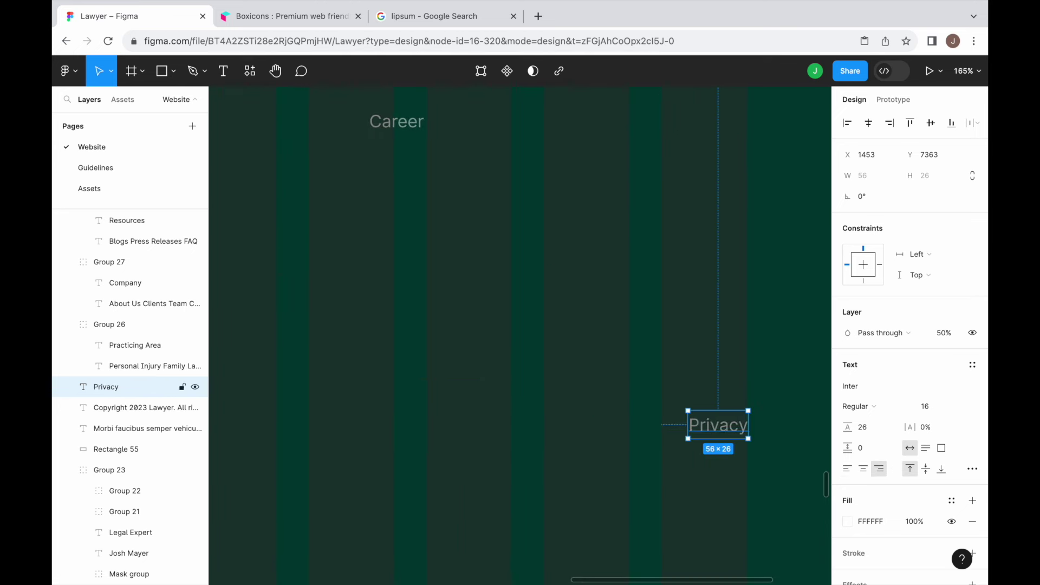
key(ctrl+d)
key(Return)
text(Terms & Conditions)
key(Escape)
key(Escape)
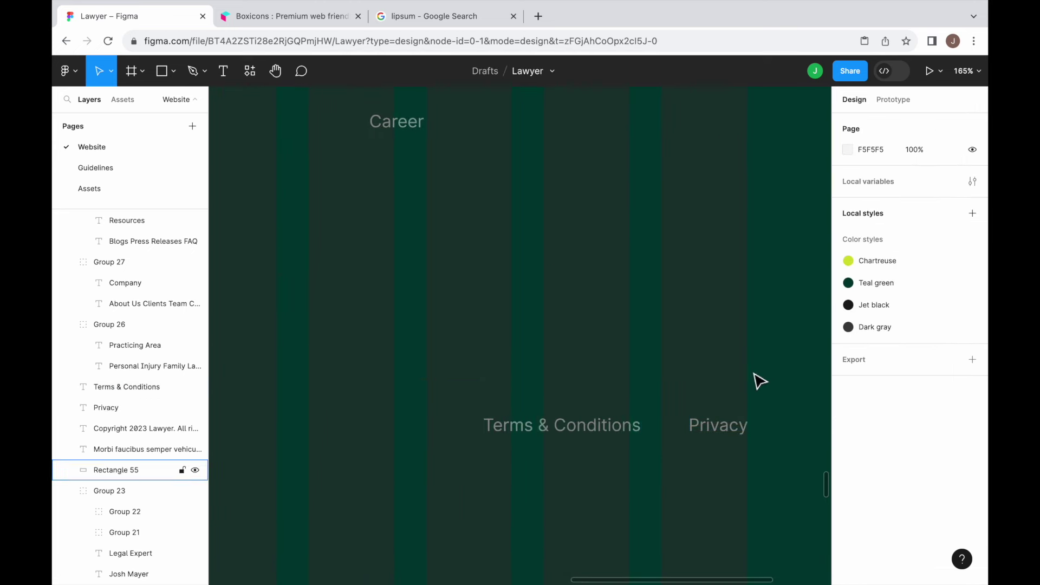
Draw a divider line across the footer above the copyright row
ctrl+scroll(756, 374, down, 5)
key(l)
drag(278, 372, 753, 366)
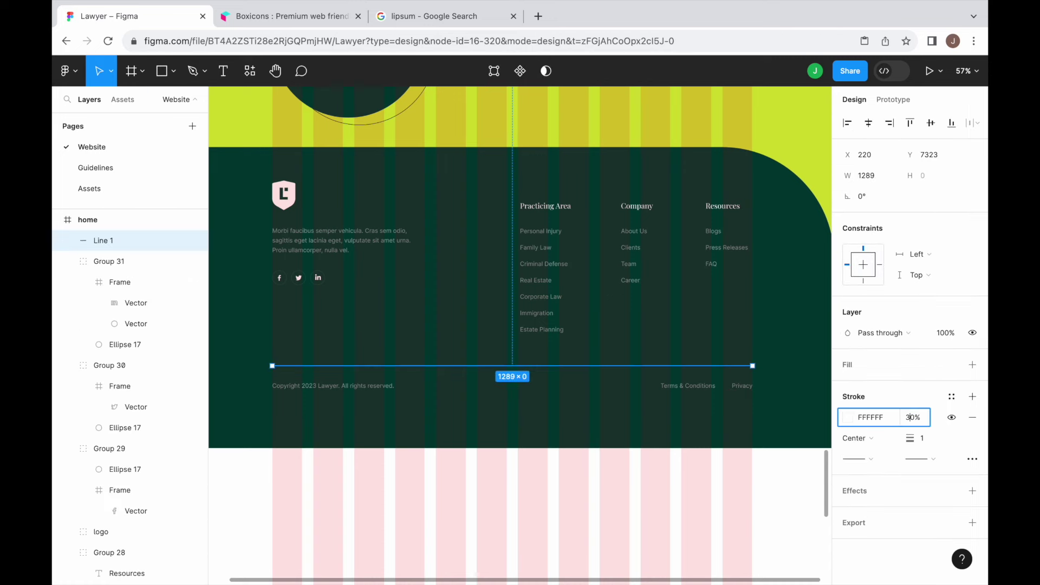
Set the divider line's stroke opacity to 10%
click(645, 320)
click(705, 365)
text(10)
click(444, 437)
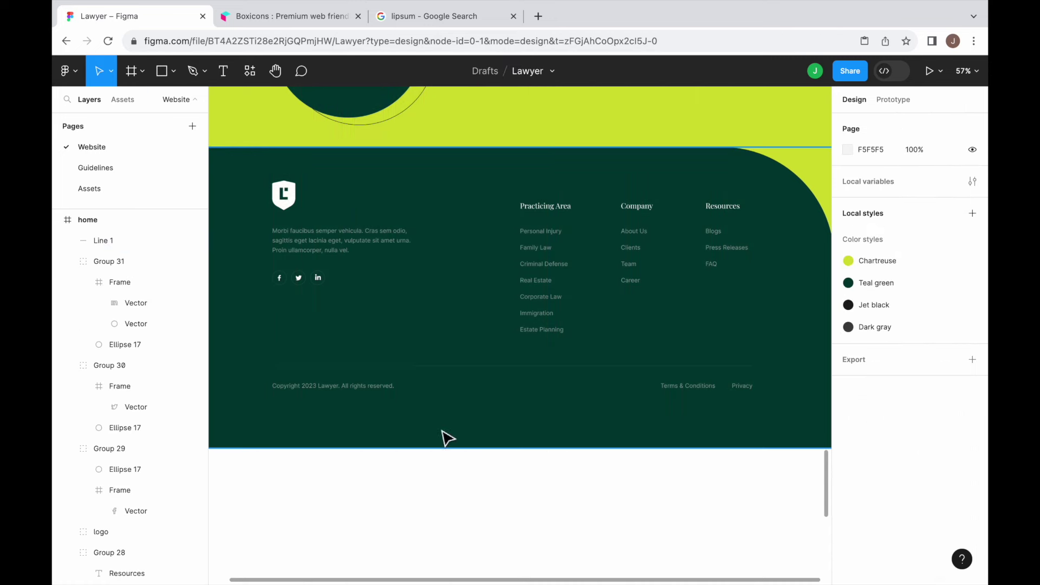
Group the divider line with the copyright row into Group 32
drag(759, 399, 704, 395)
shift+click(703, 369)
key(ctrl+g)
key(Escape)
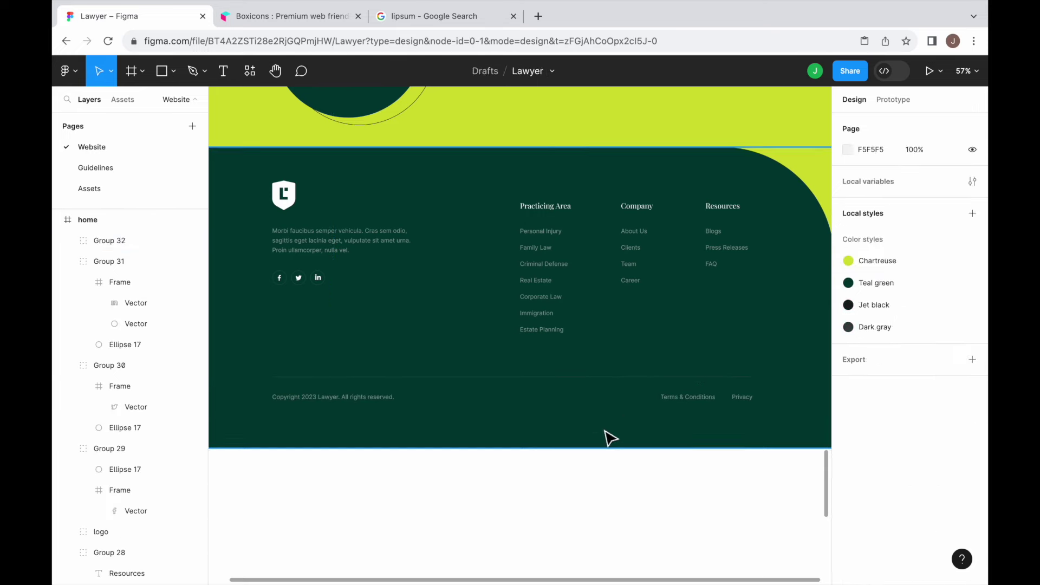
click(600, 453)
key(Escape)
Drag the home frame's bottom edge up to end at the footer, making it 1728×7496
scroll(582, 361, down, 2)
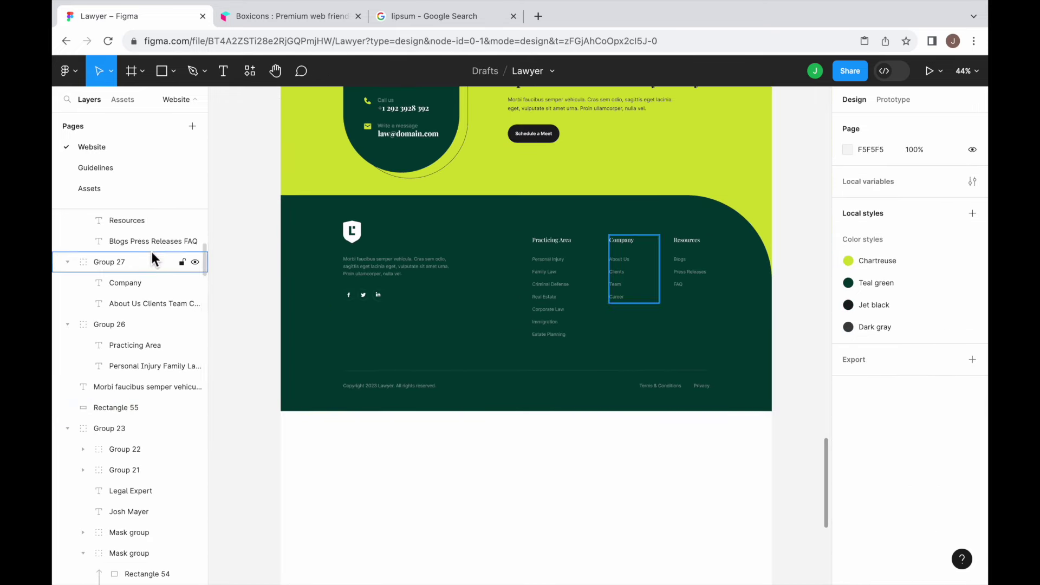
scroll(105, 222, up, 10)
click(105, 220)
key(Return)
key(Escape)
key(Escape)
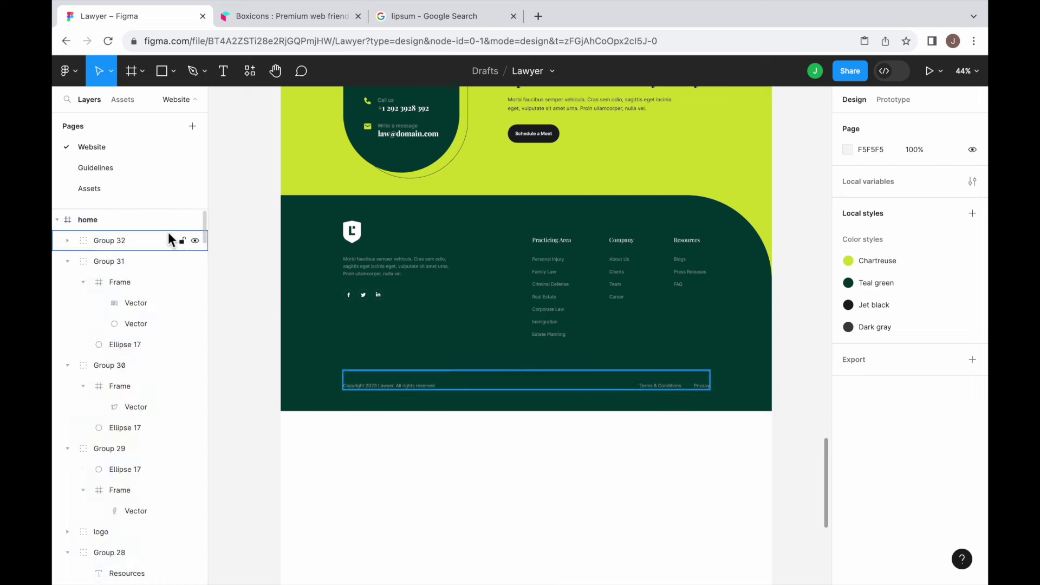
click(497, 390)
scroll(497, 390, down, 3)
scroll(546, 483, down, 3)
drag(546, 539, 563, 295)
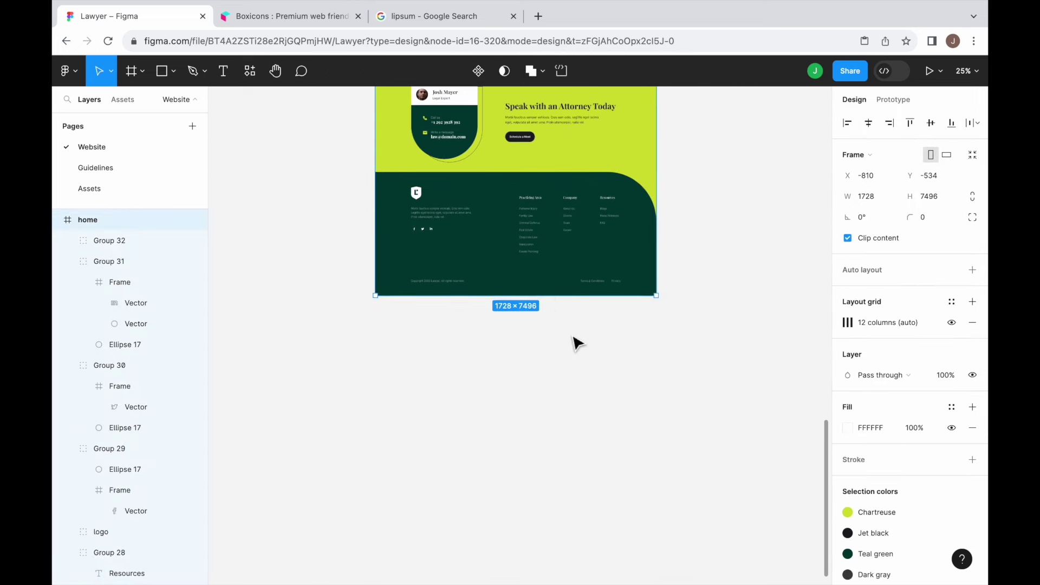